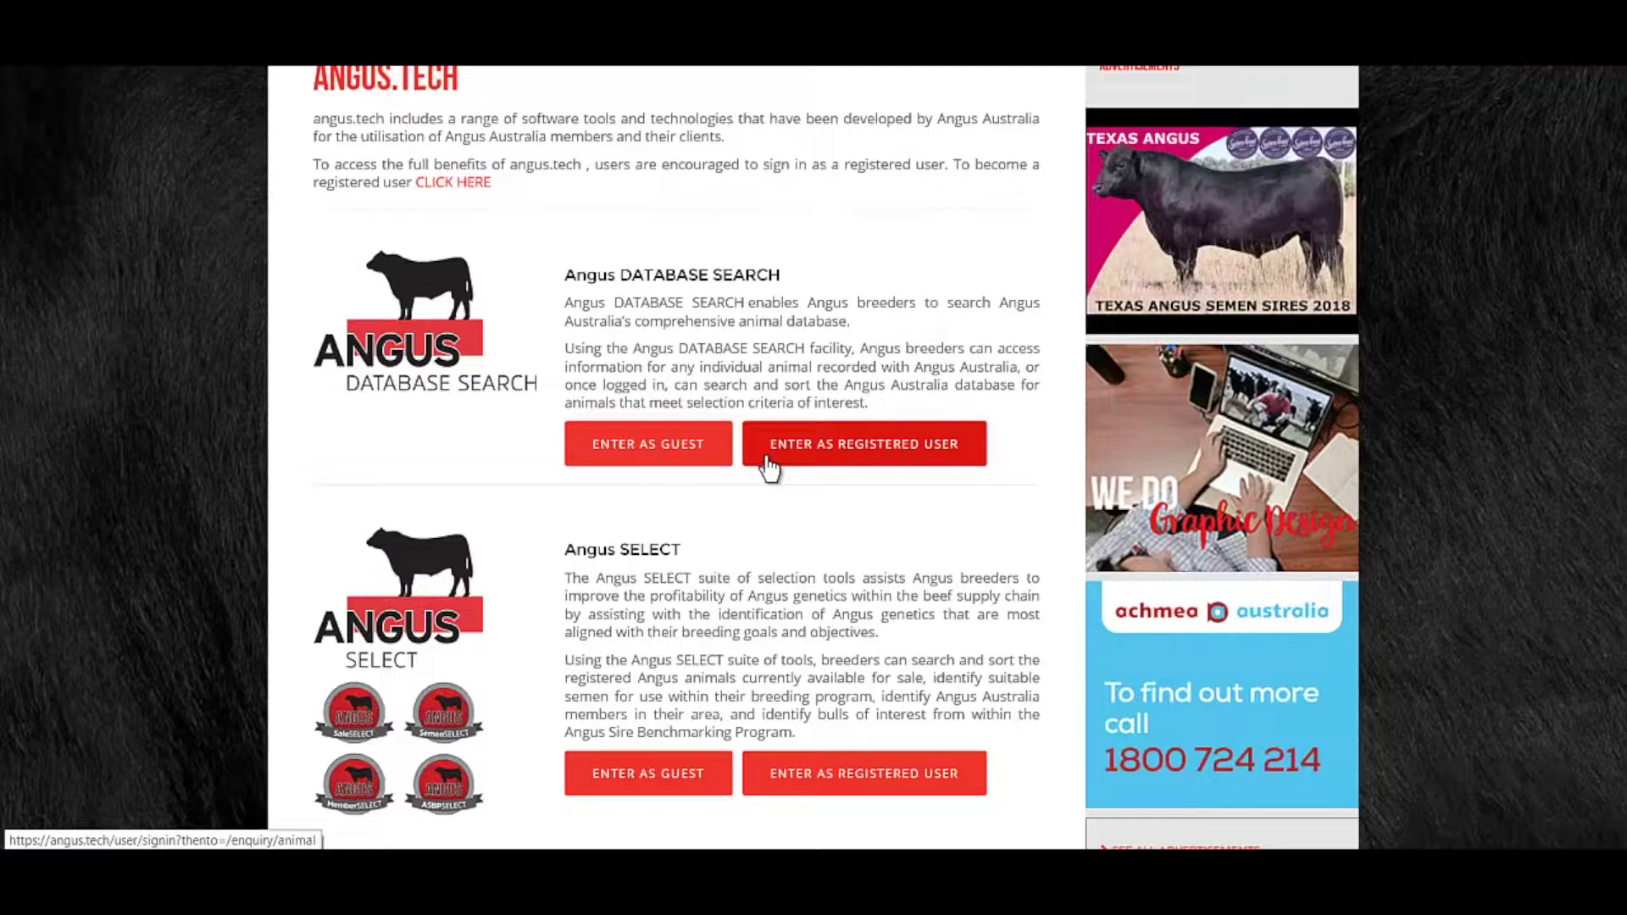
Sign in as a registered user, with Remember my details ticked and the terms accepted.
click(766, 458)
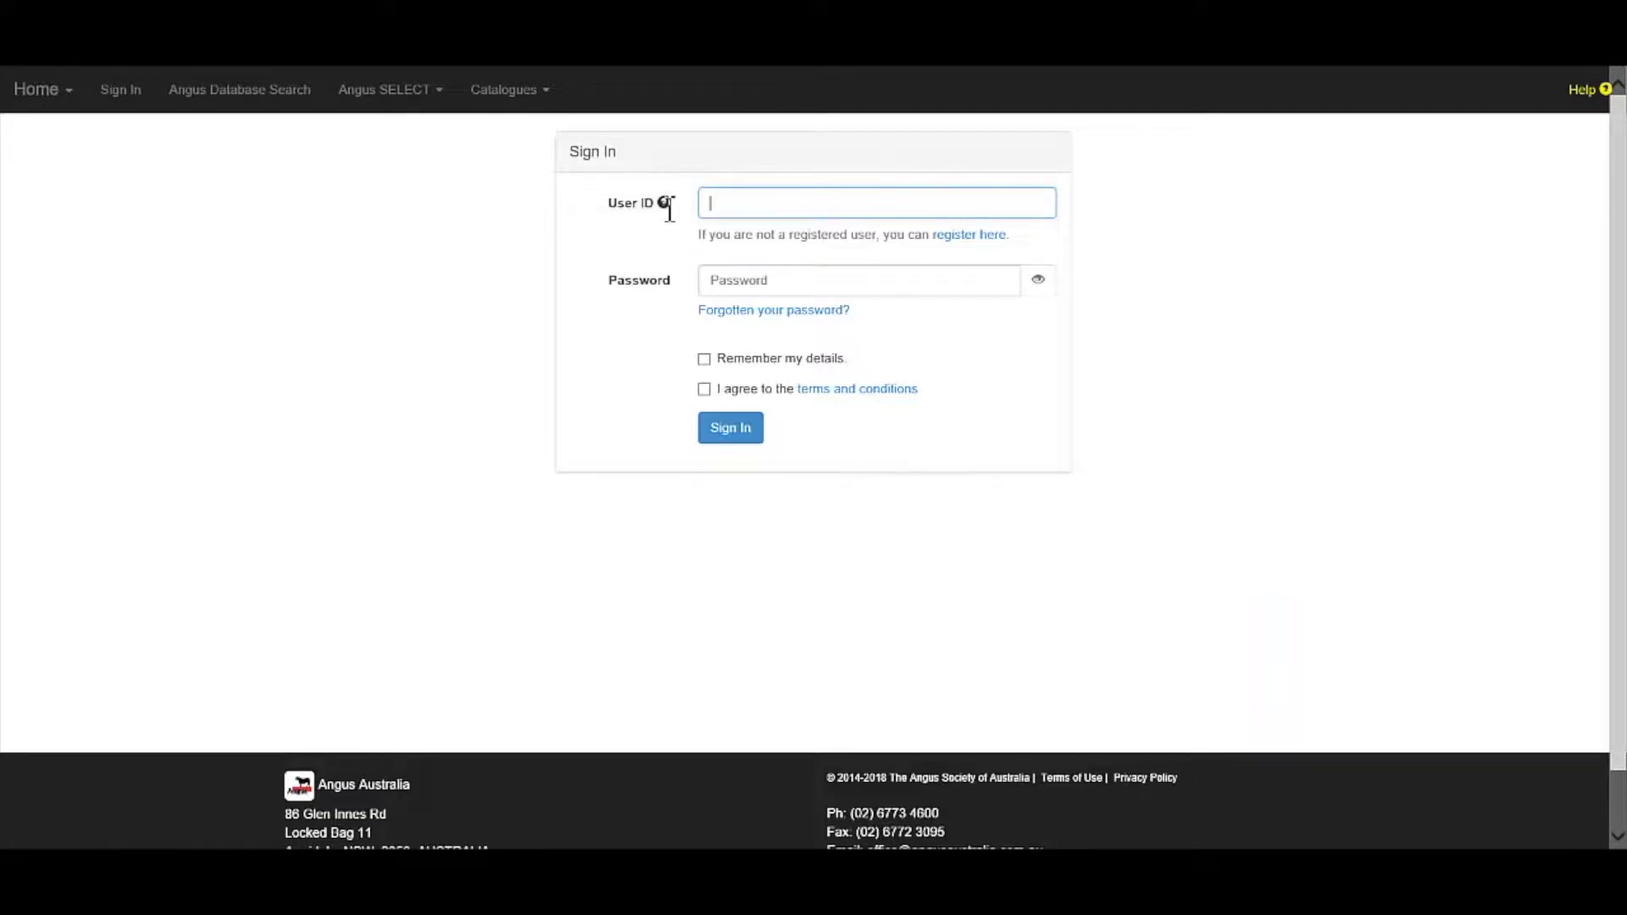
mouse_move(669, 208)
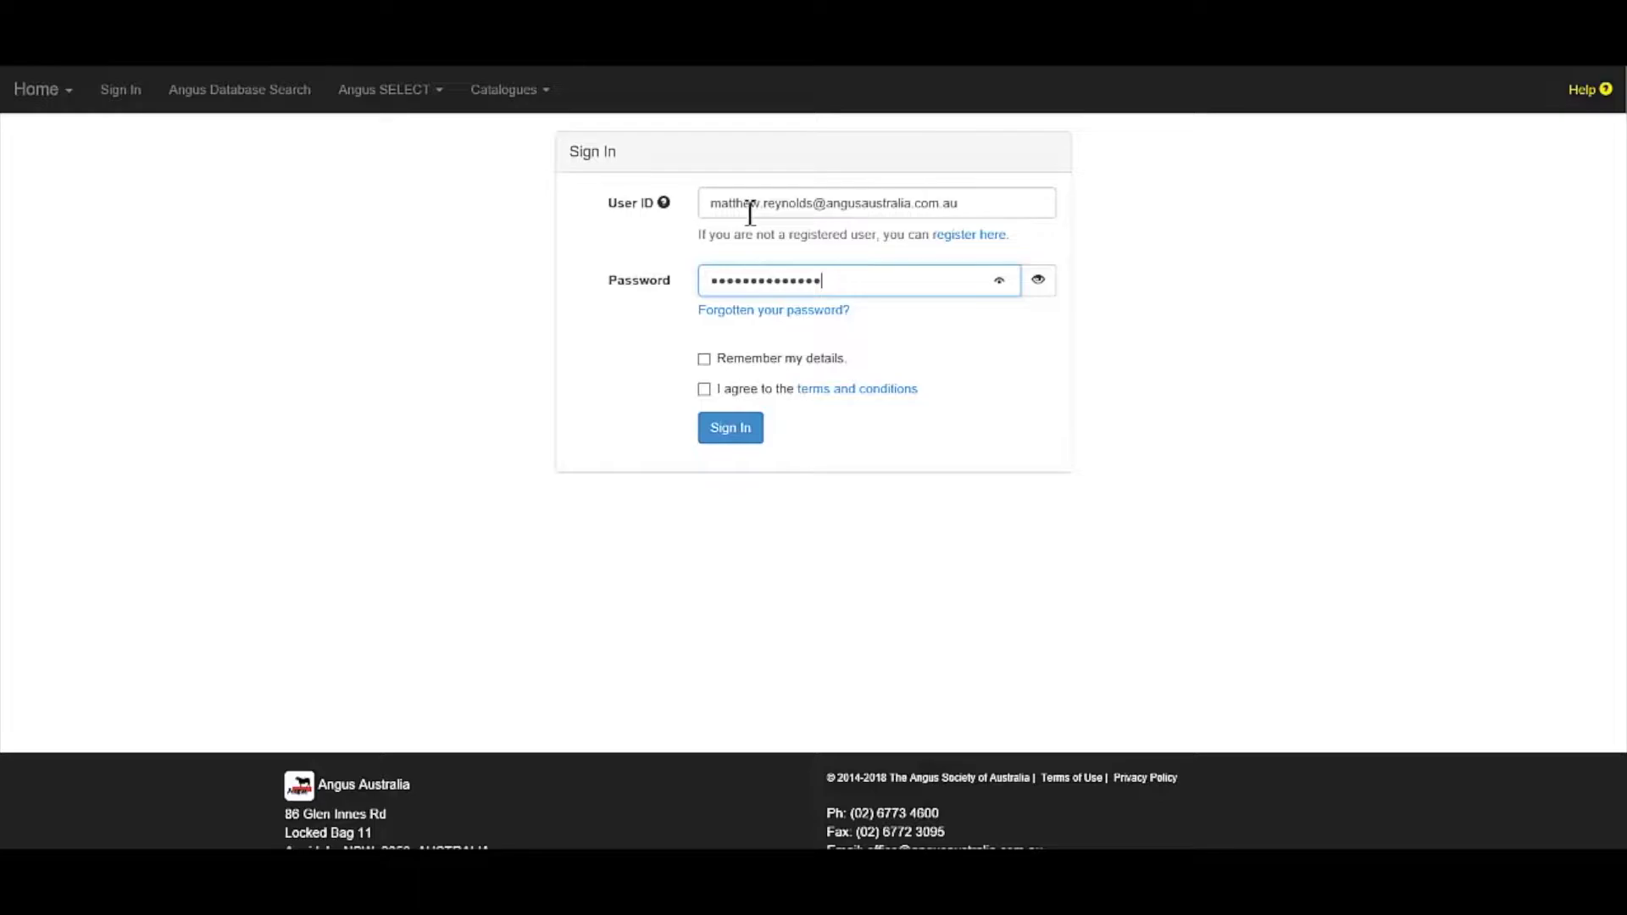
click(704, 360)
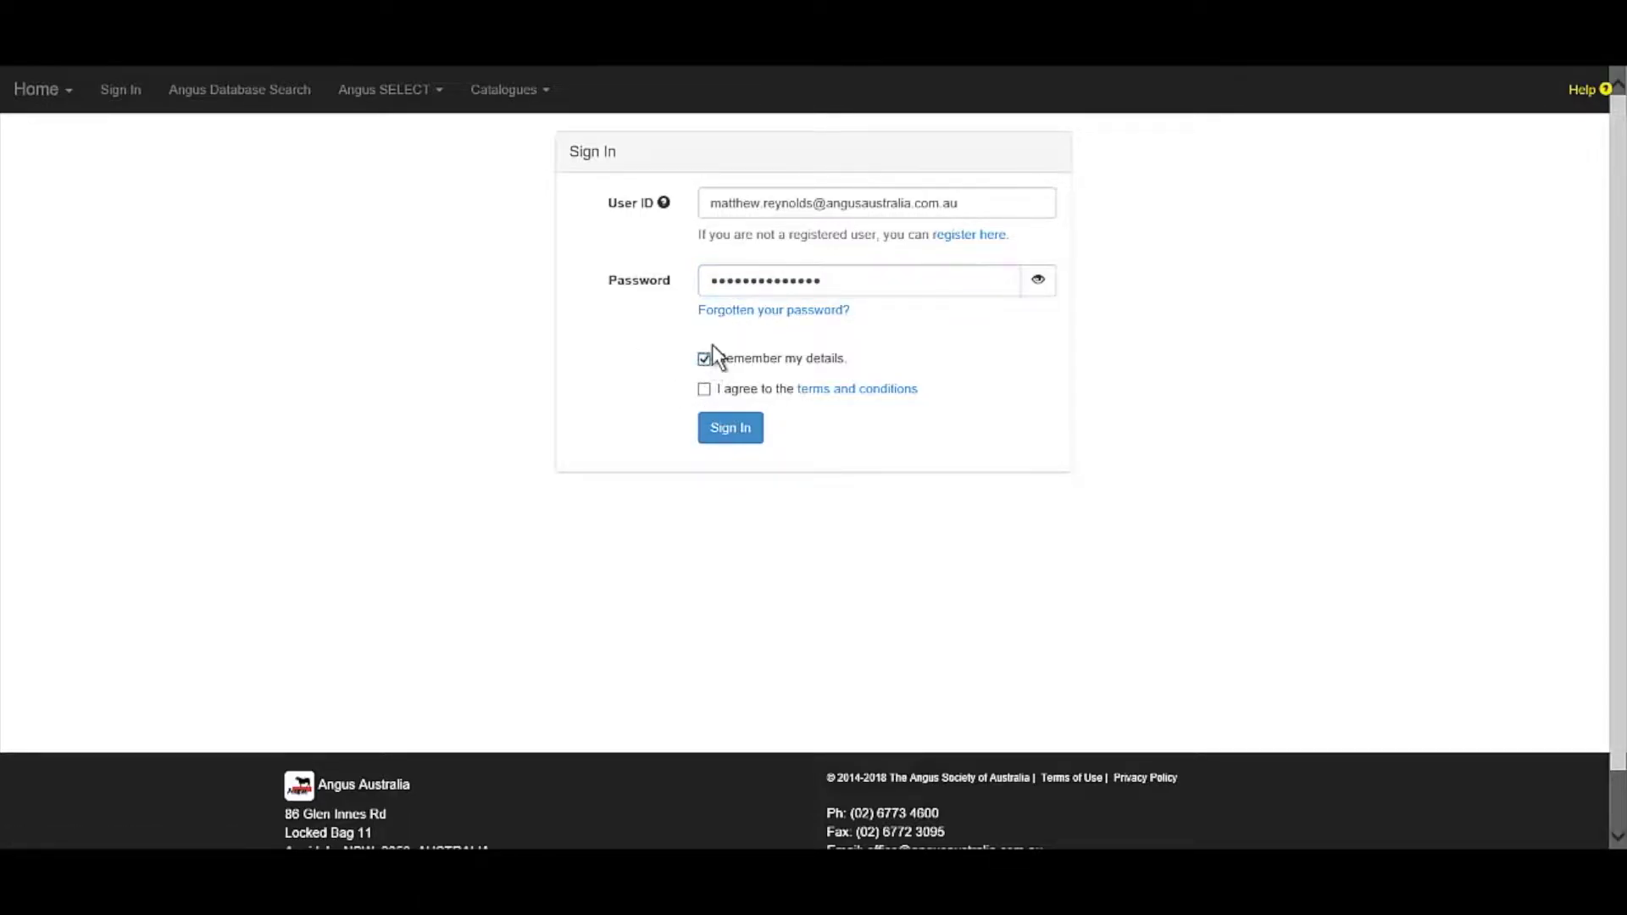
click(705, 392)
click(730, 434)
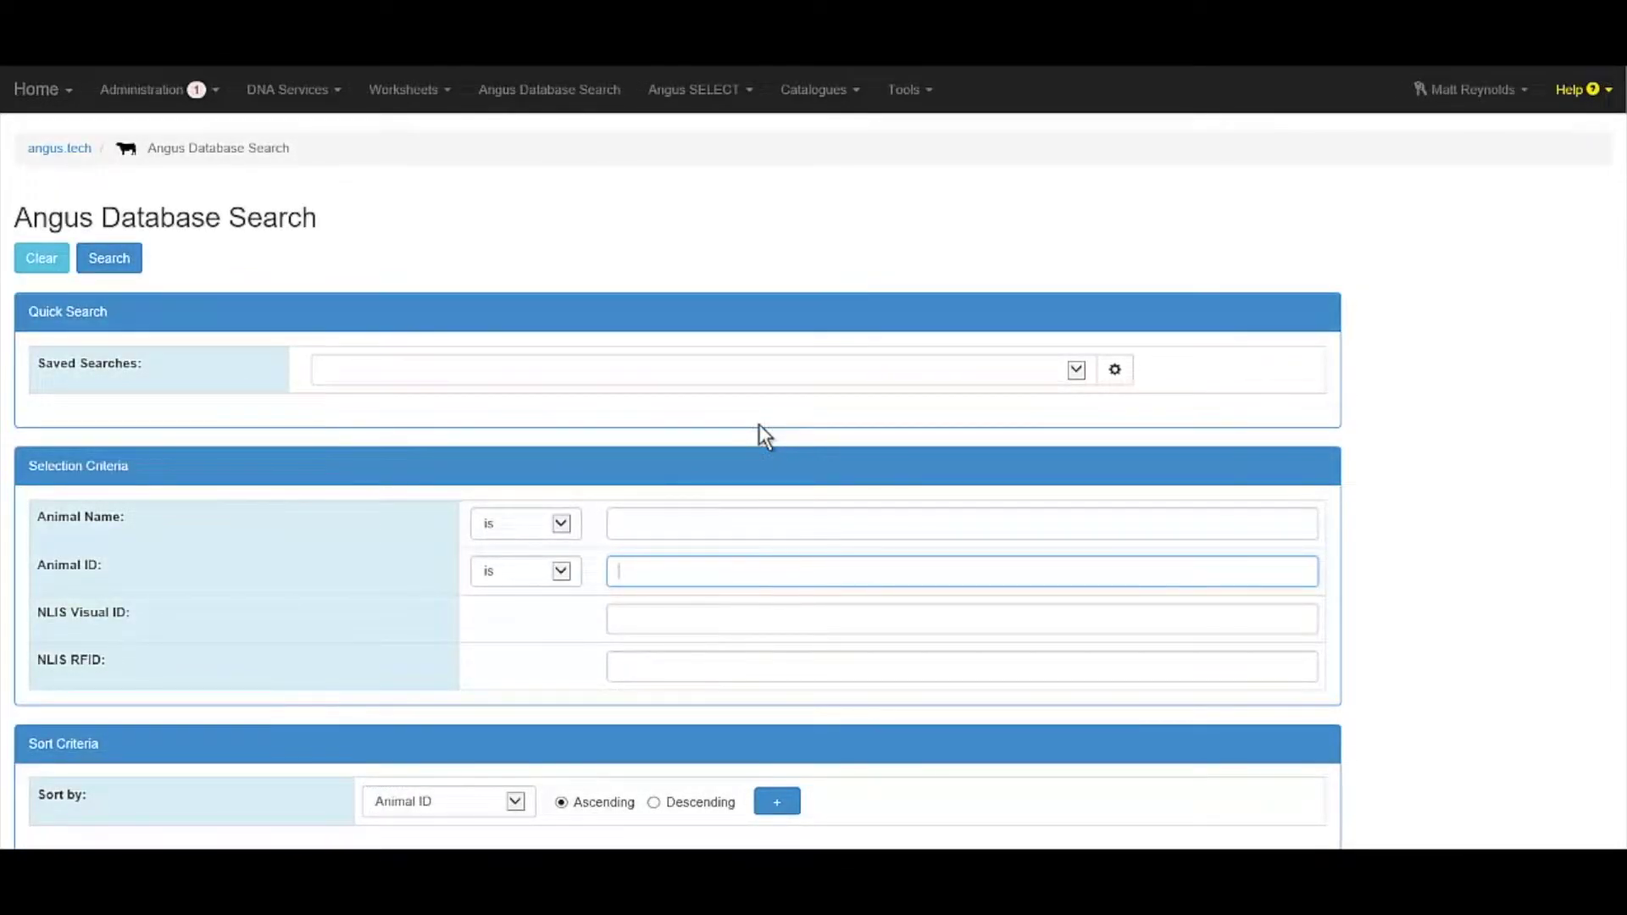
Sign out of the account and bring up the new-user registration form.
click(1519, 100)
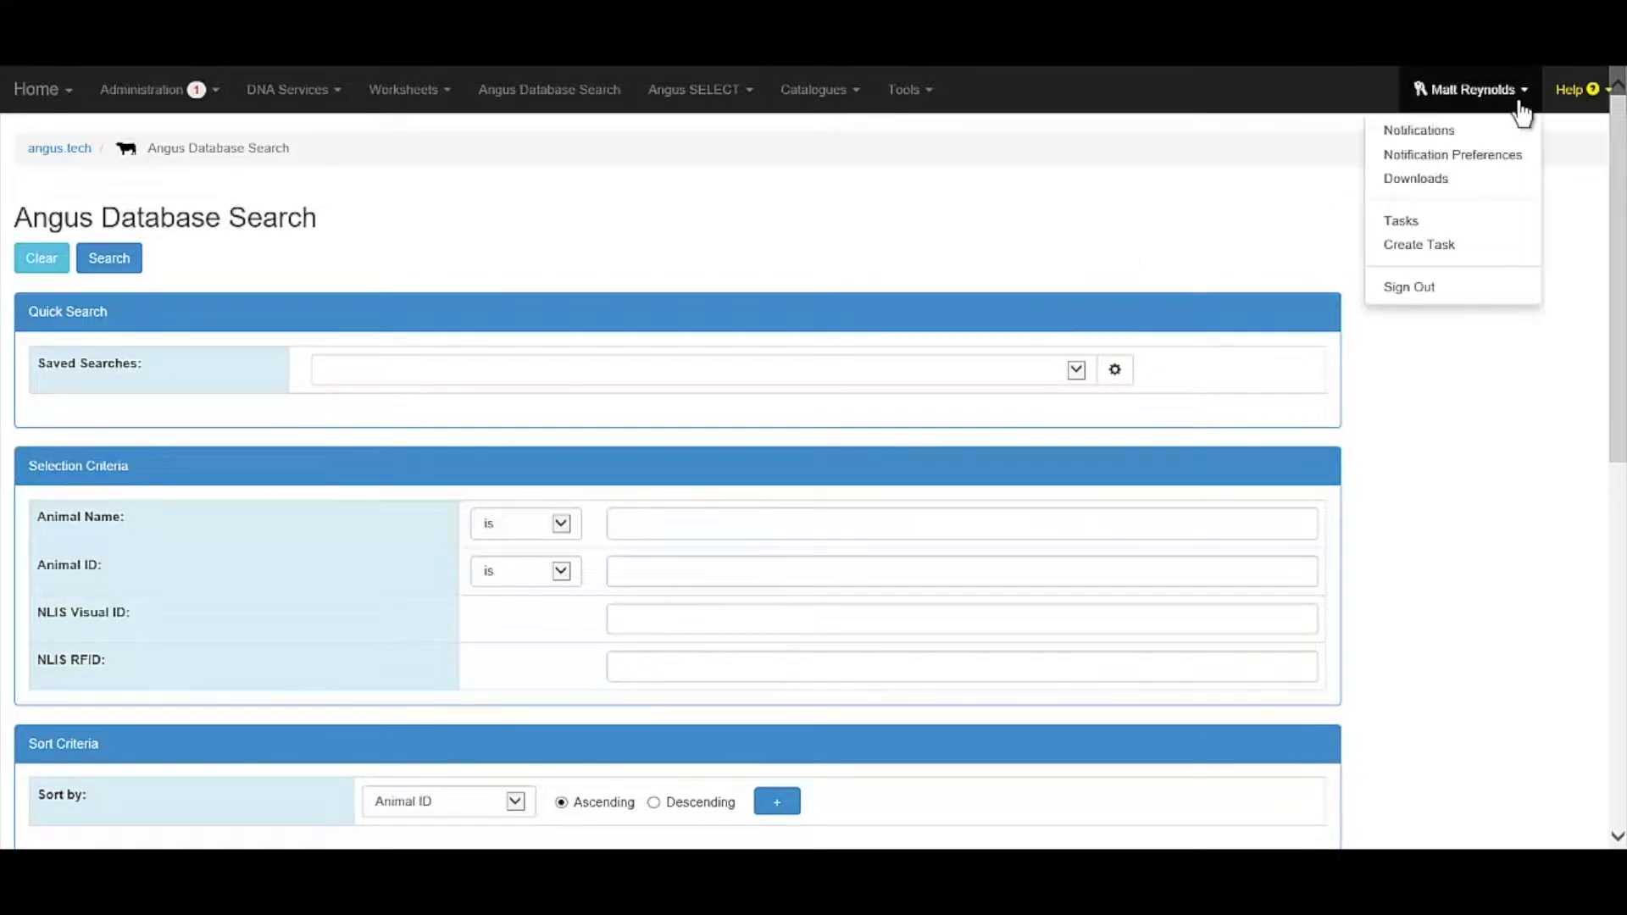
click(1513, 288)
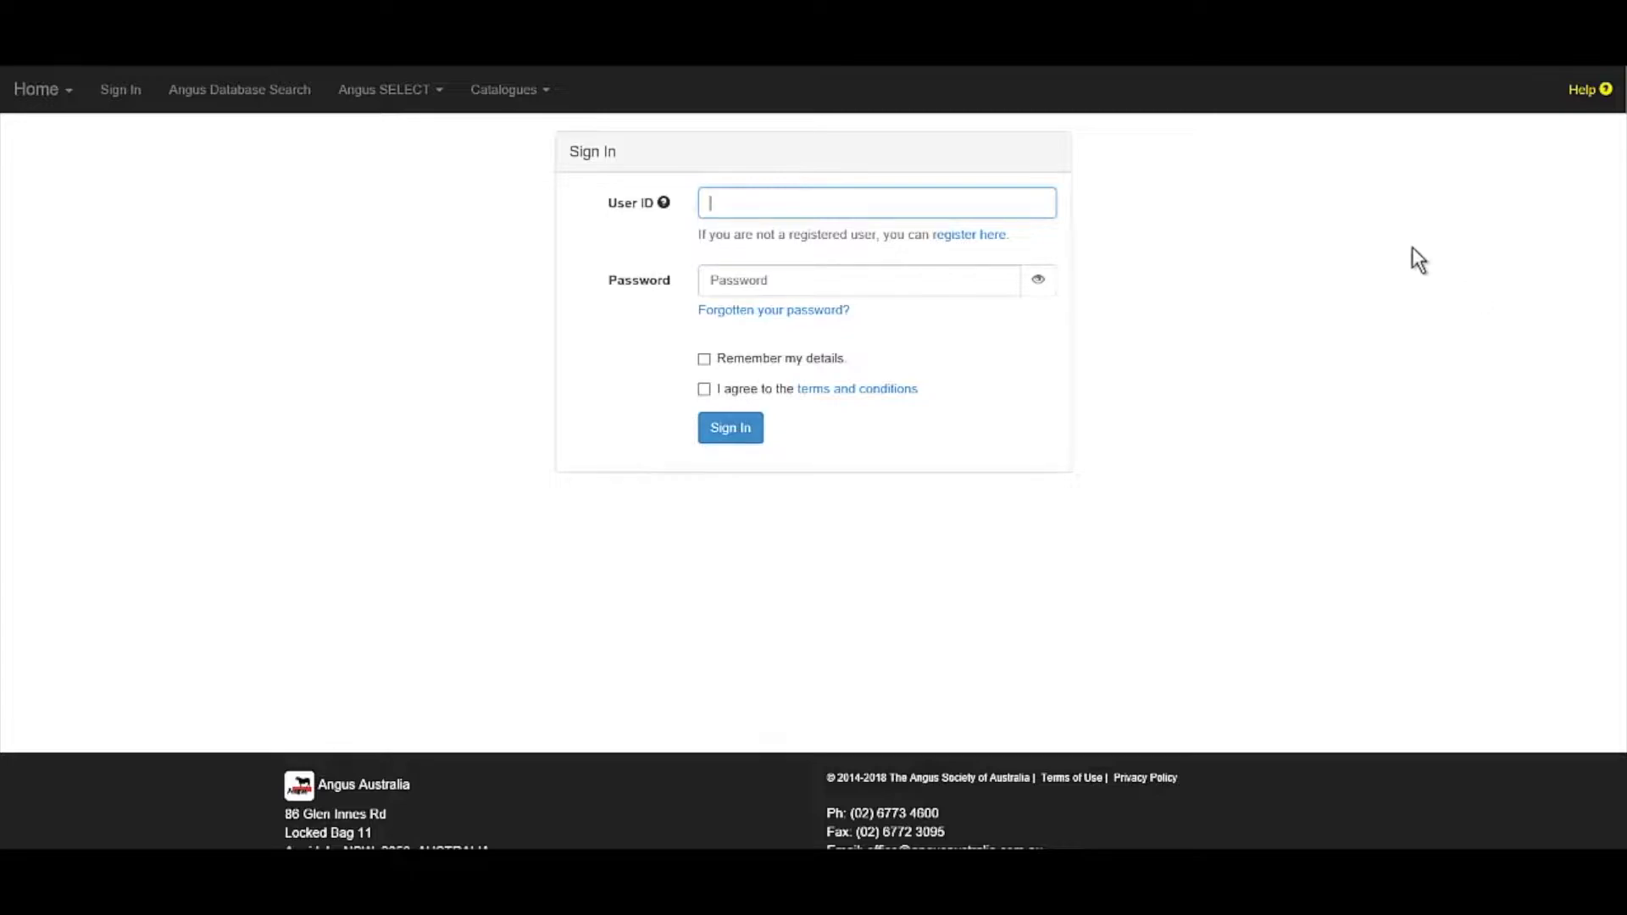
click(982, 245)
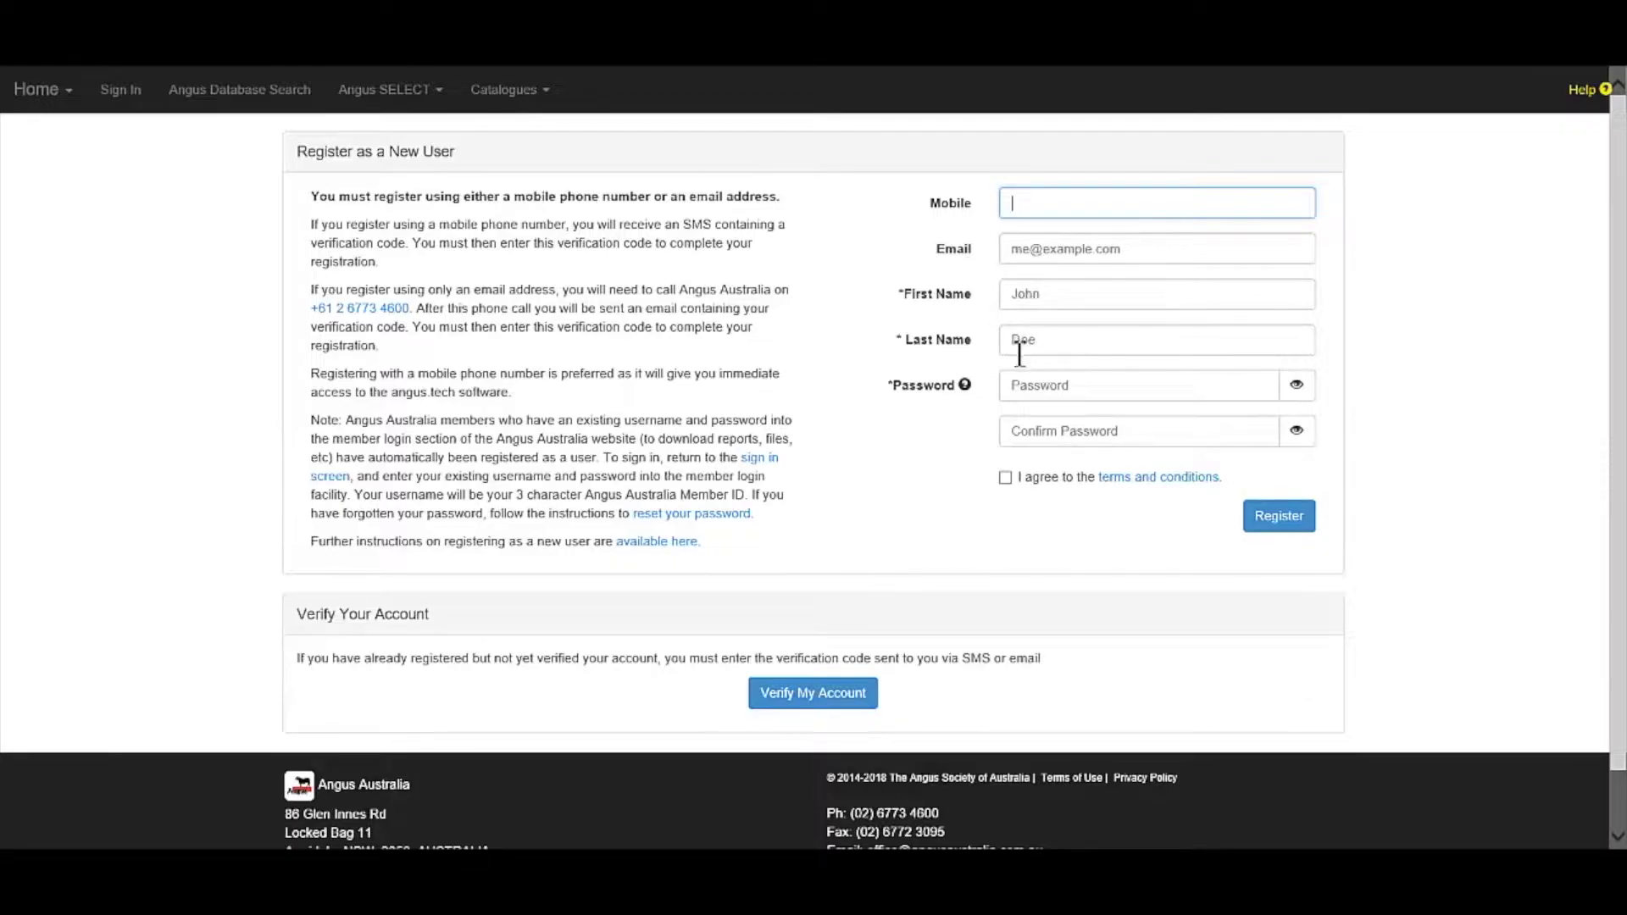
Enter a mobile number on the registration form, then go to Verify My Account.
click(1286, 527)
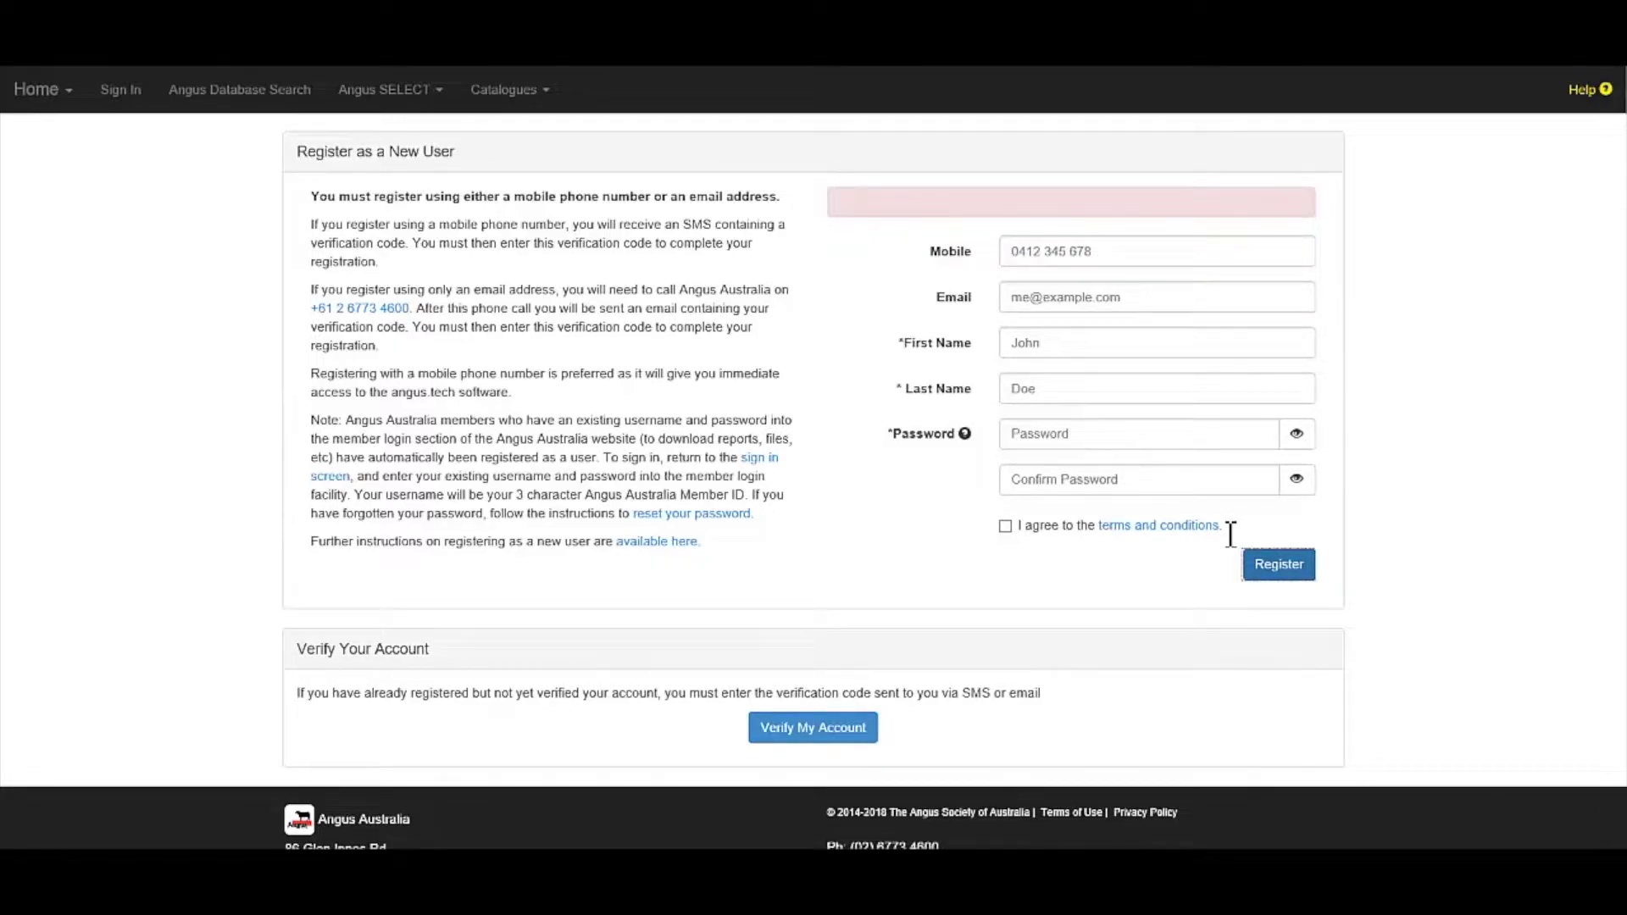
click(790, 735)
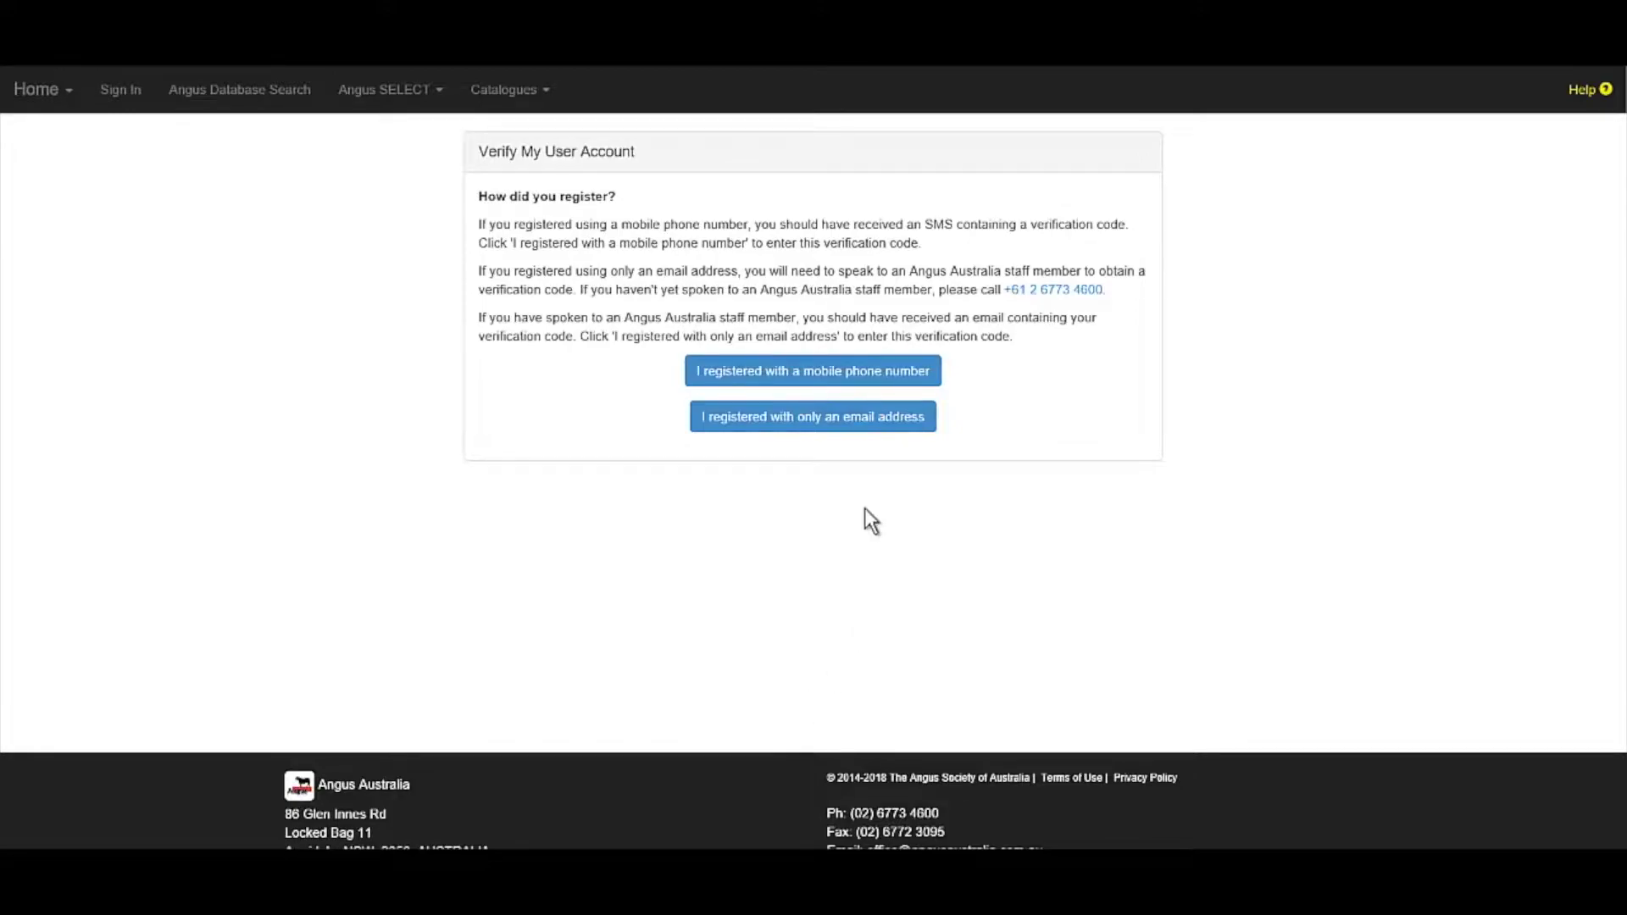
click(888, 370)
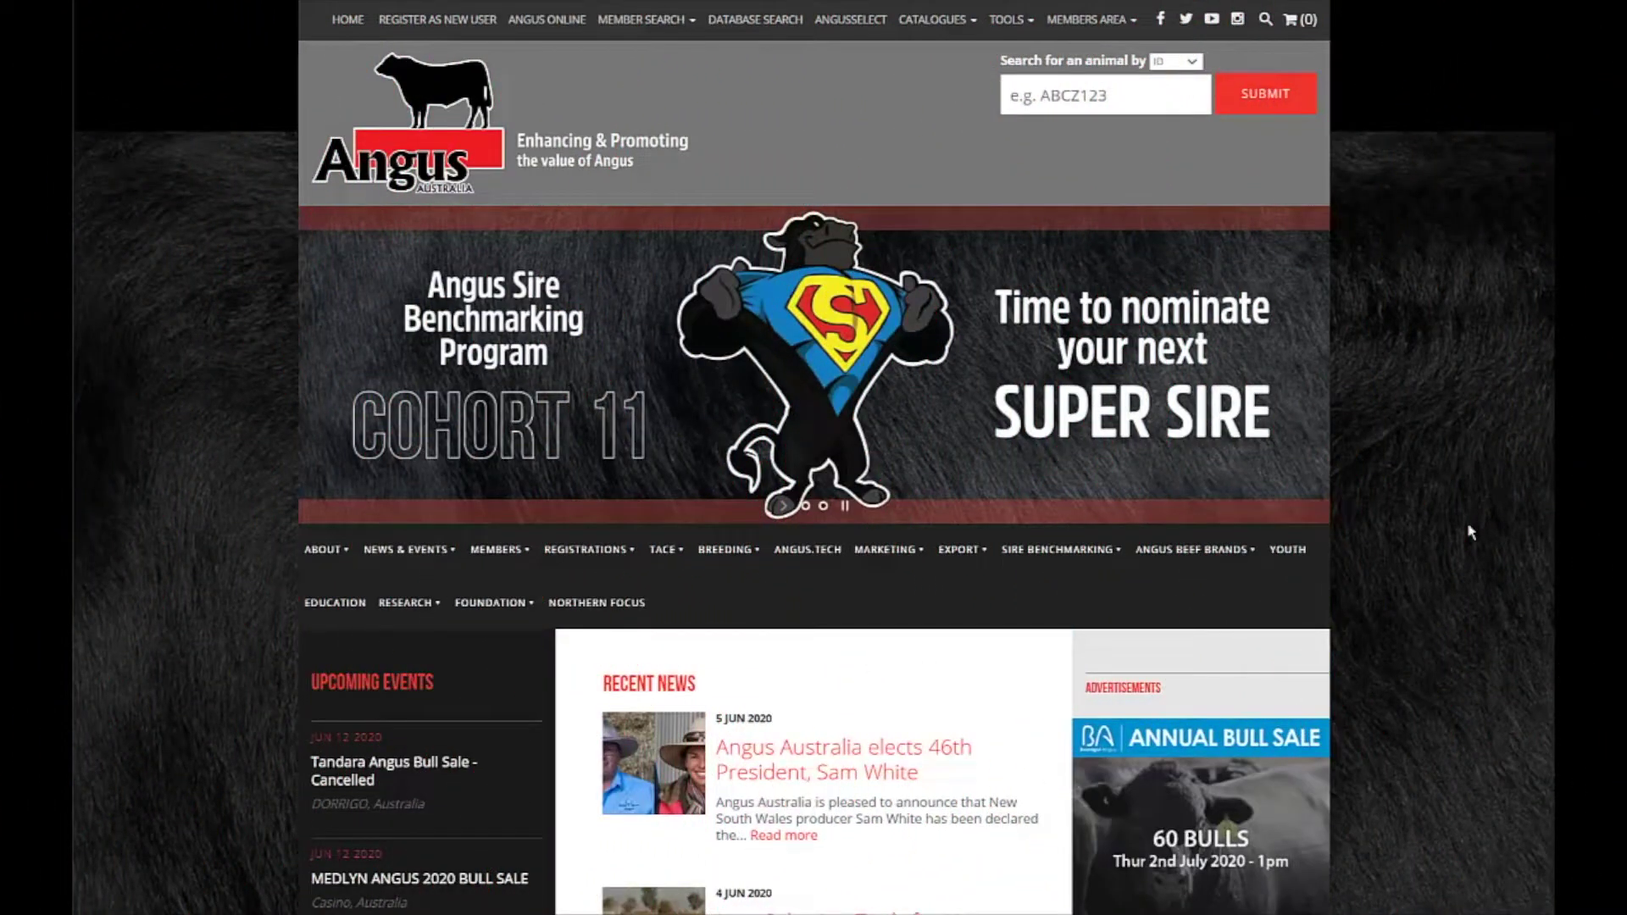
Go to the Angus SELECT page and open the Angus SaleSELECT multi-catalogue search.
click(848, 23)
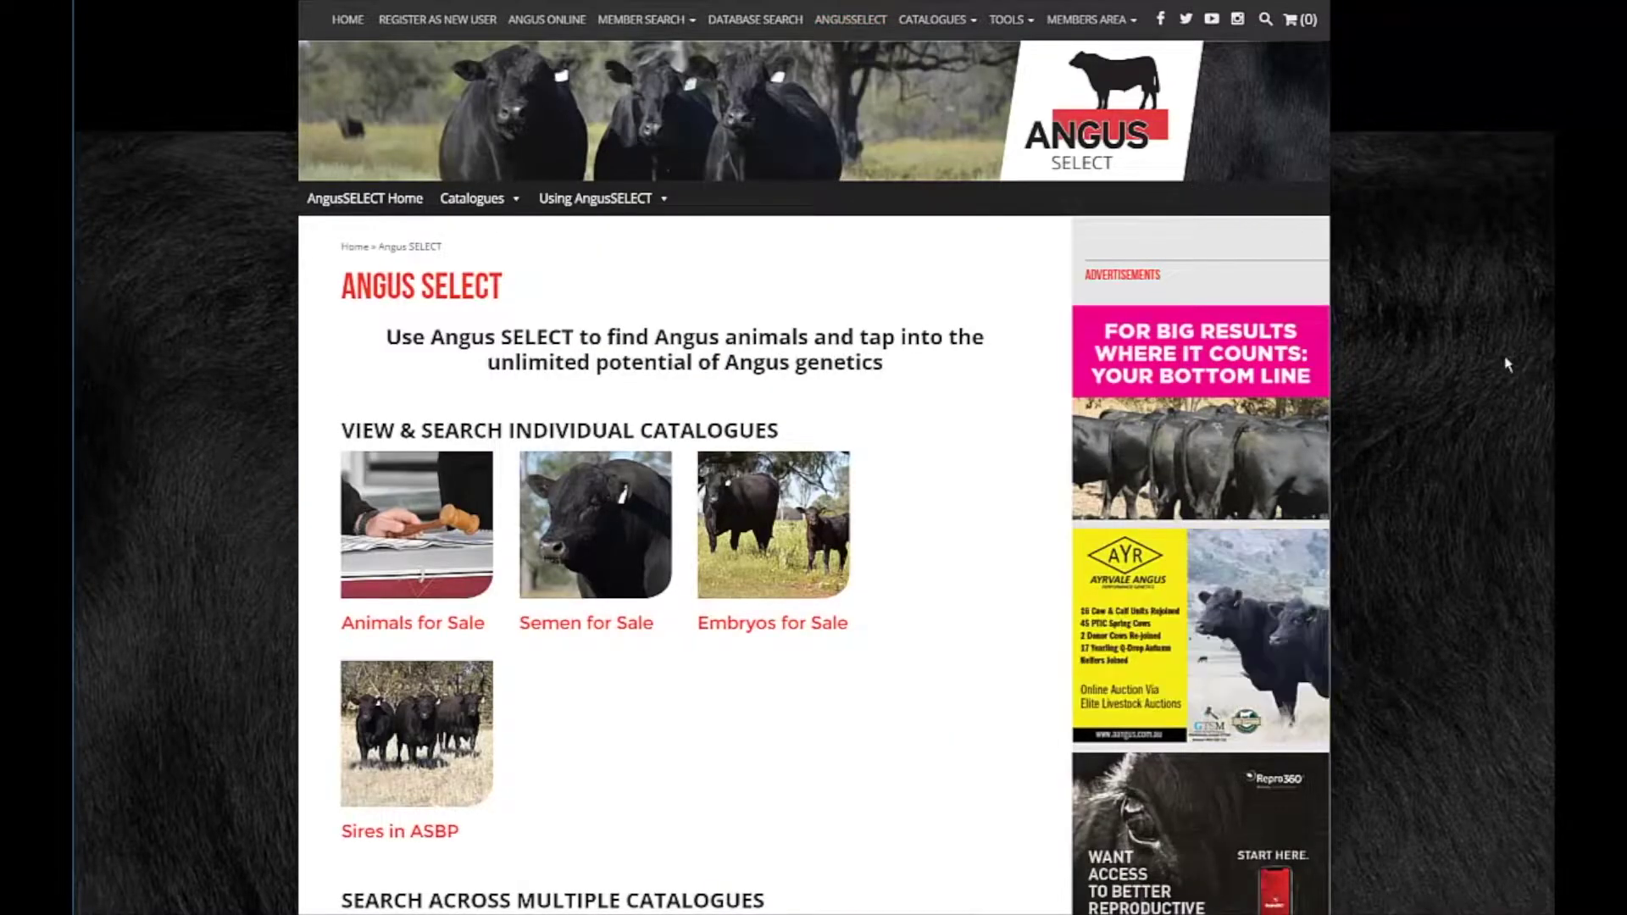
scroll(1550, 381, down, 5)
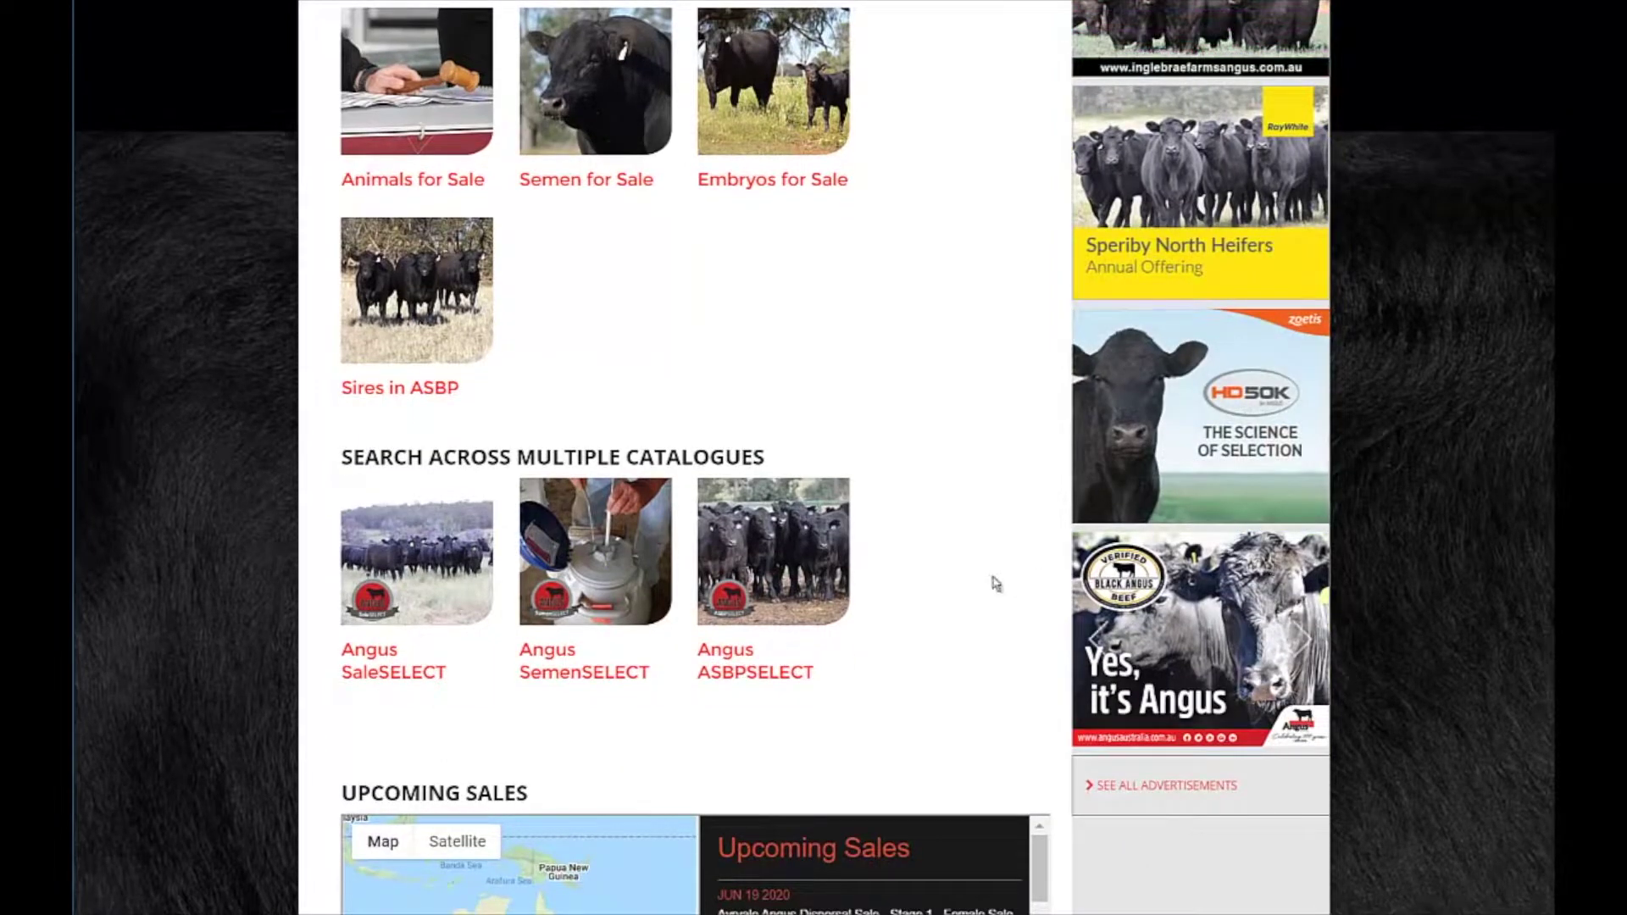
click(428, 579)
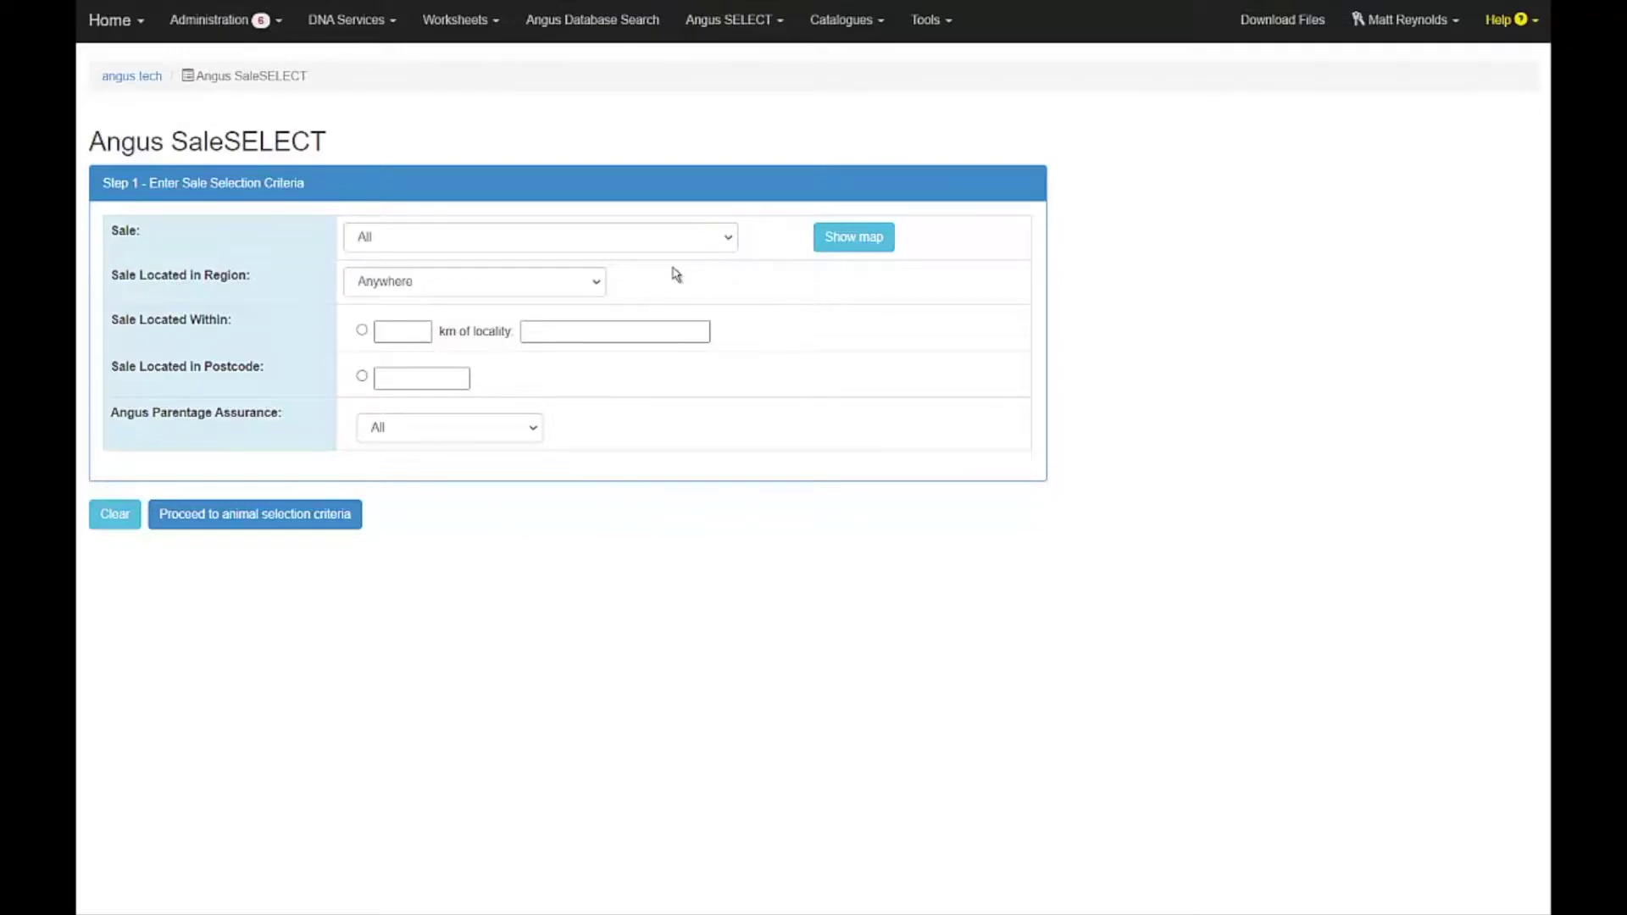
Select the Ayrvale Dispersal, Farrer 18th Annual and Burenda Clermont sales.
click(727, 240)
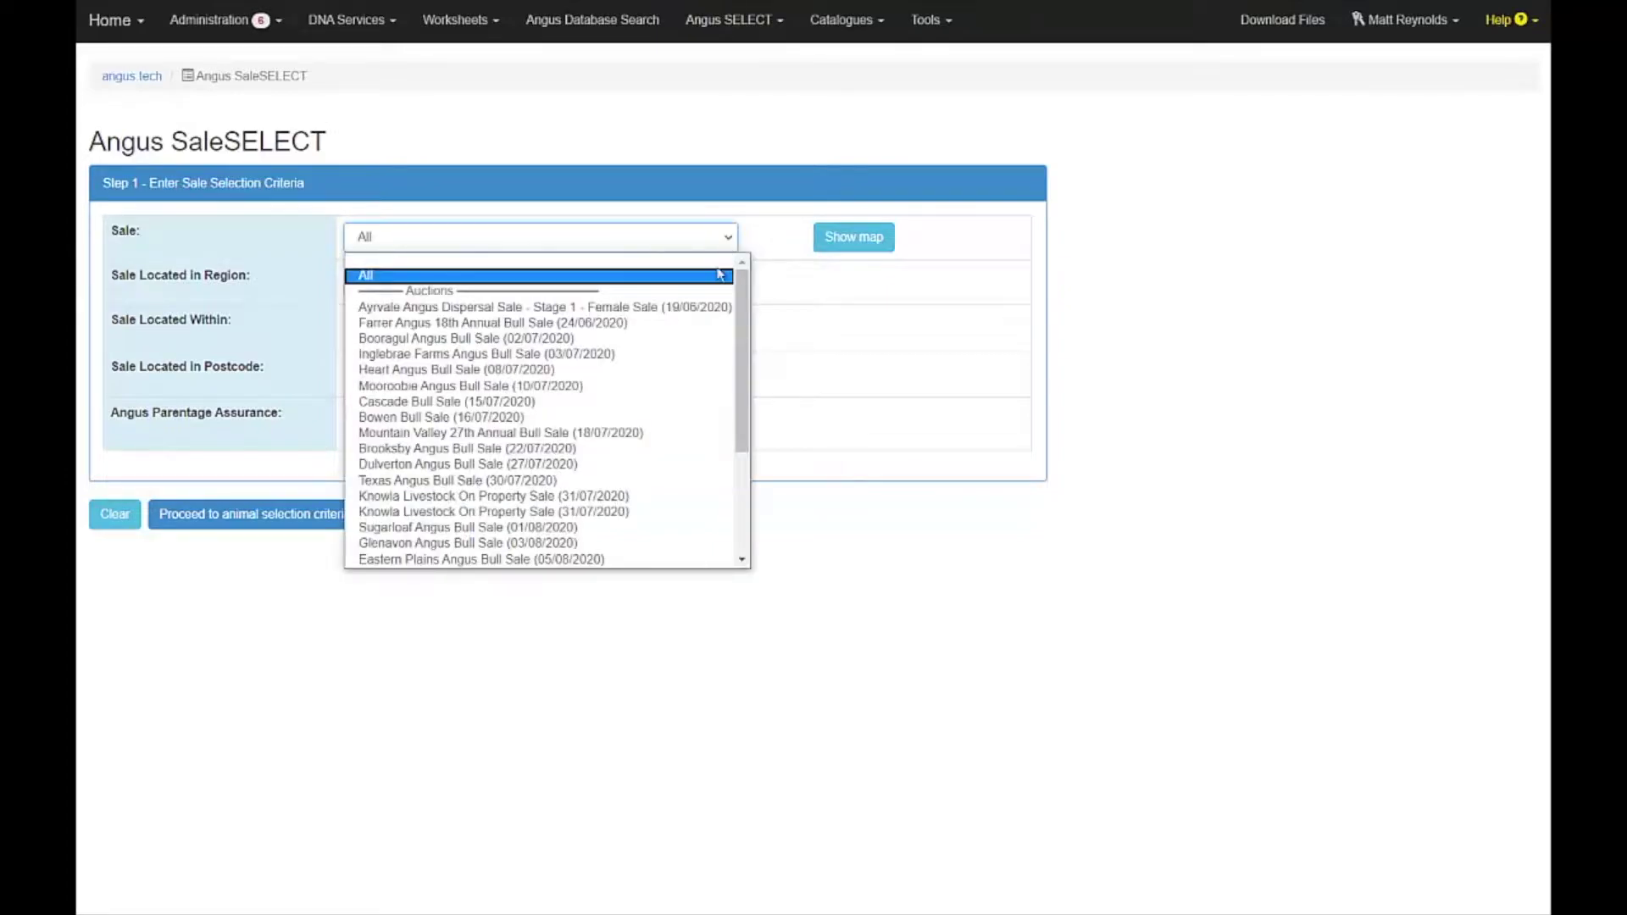
click(704, 314)
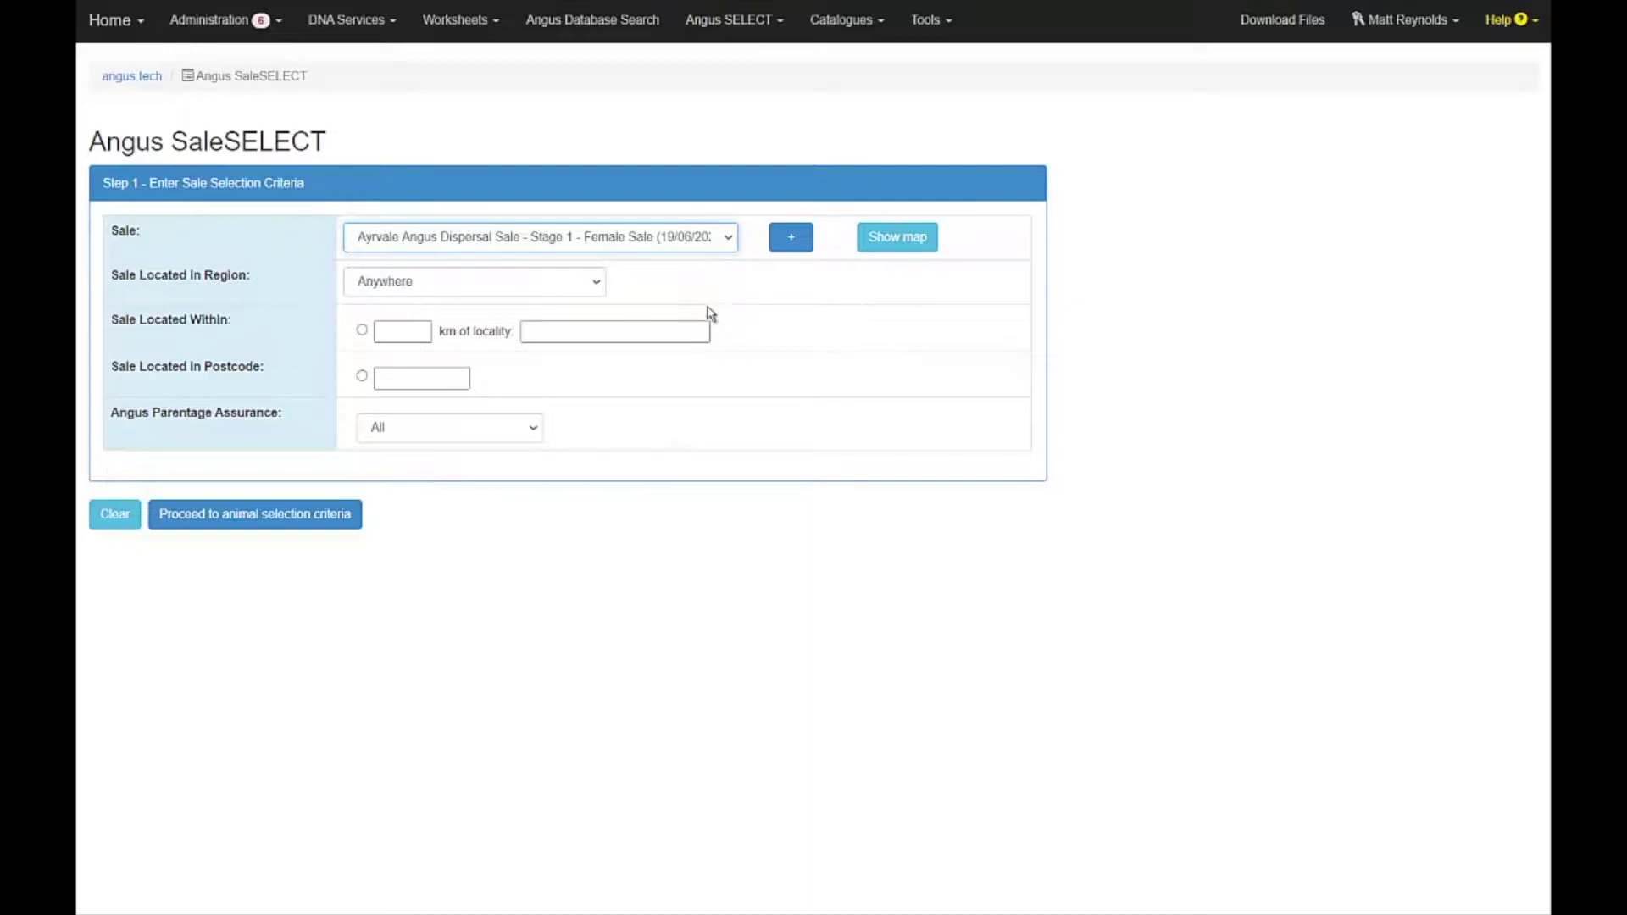
click(791, 237)
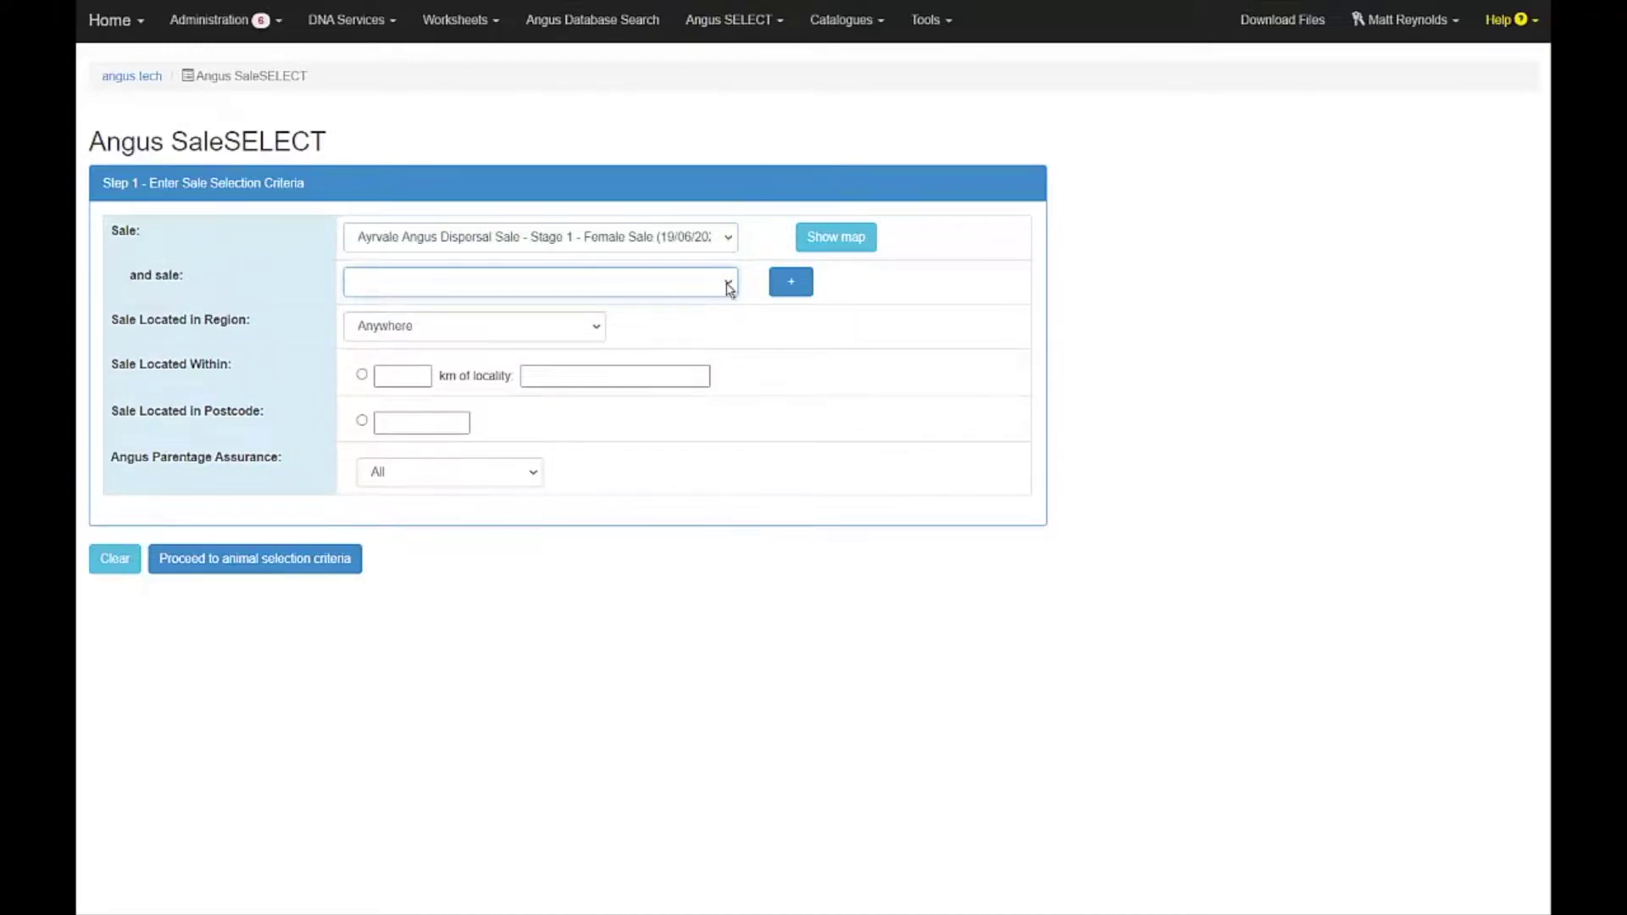
click(728, 283)
click(701, 369)
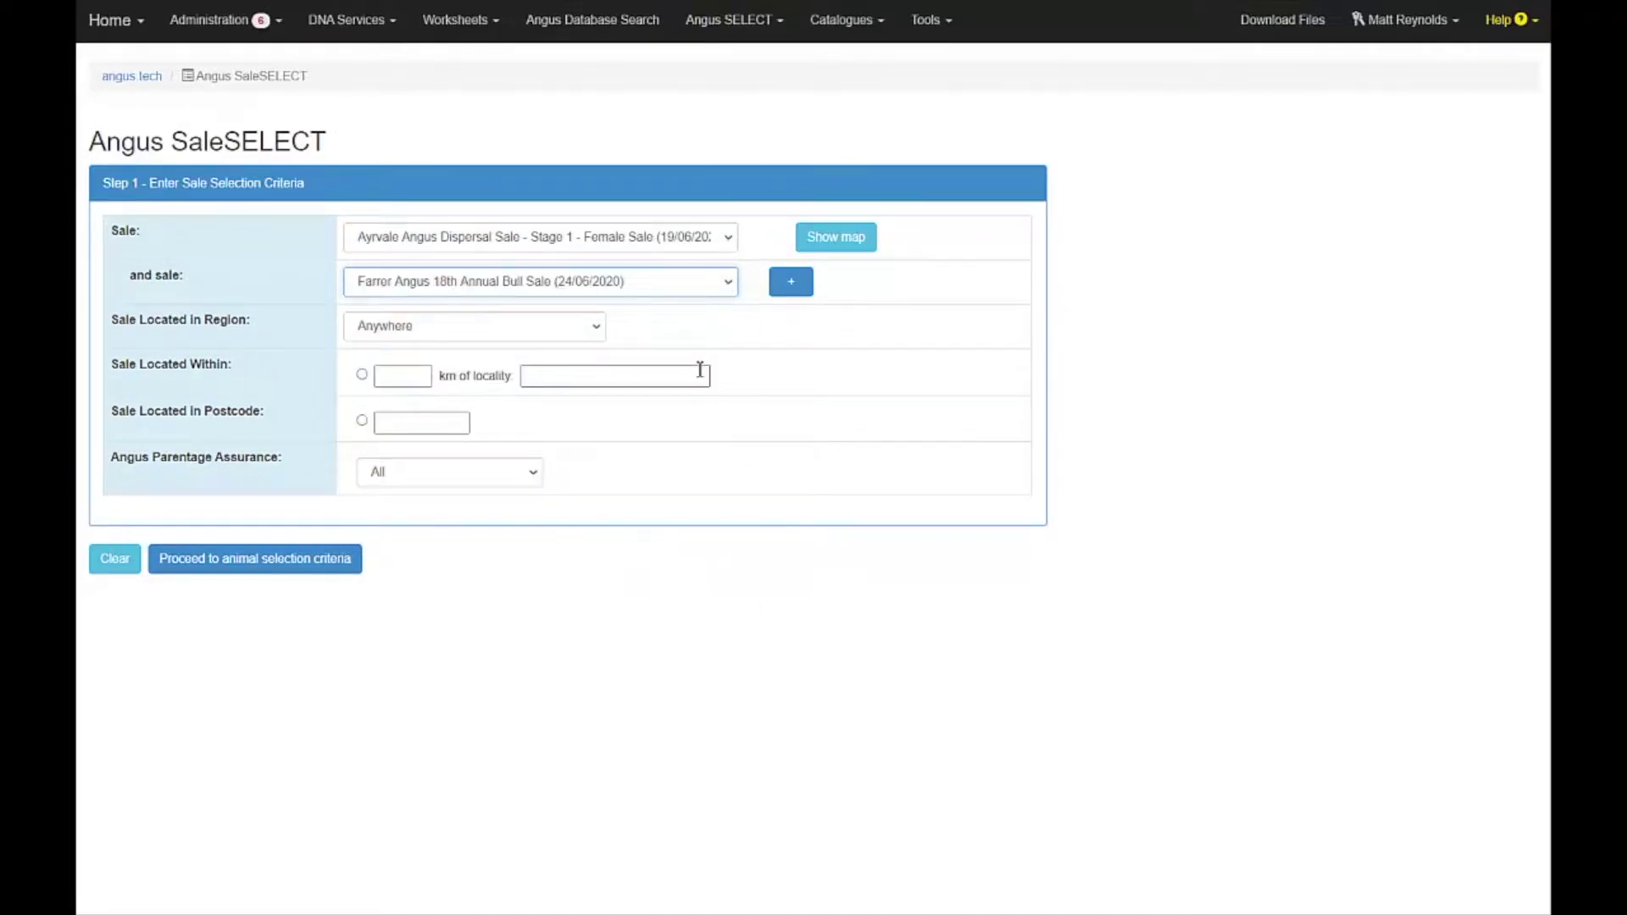
click(830, 236)
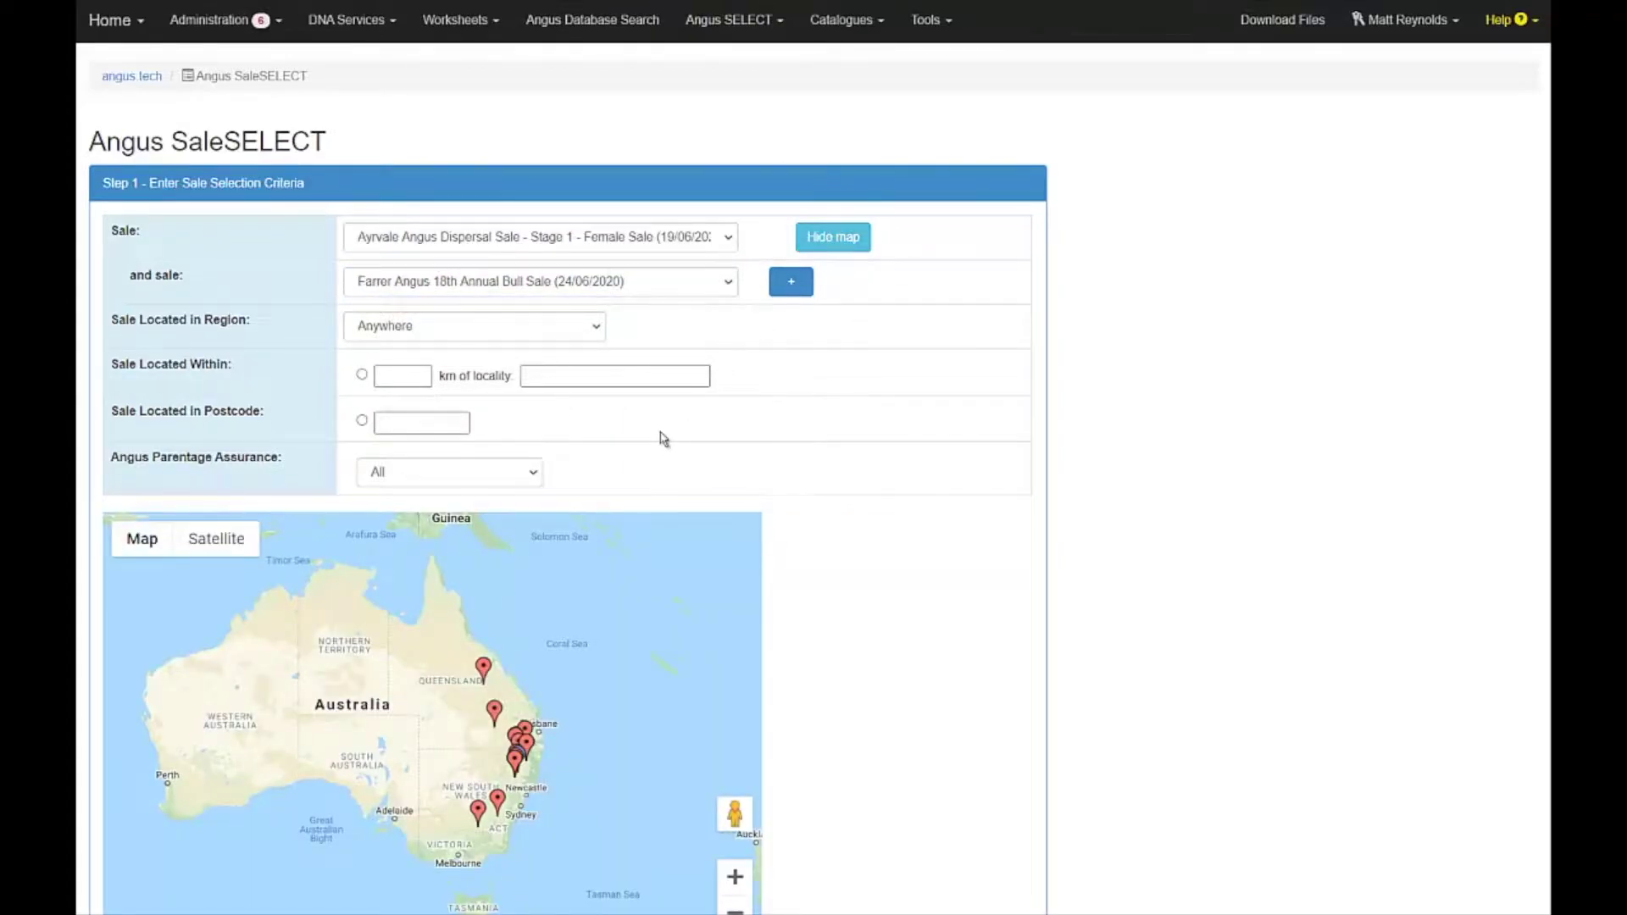
click(483, 669)
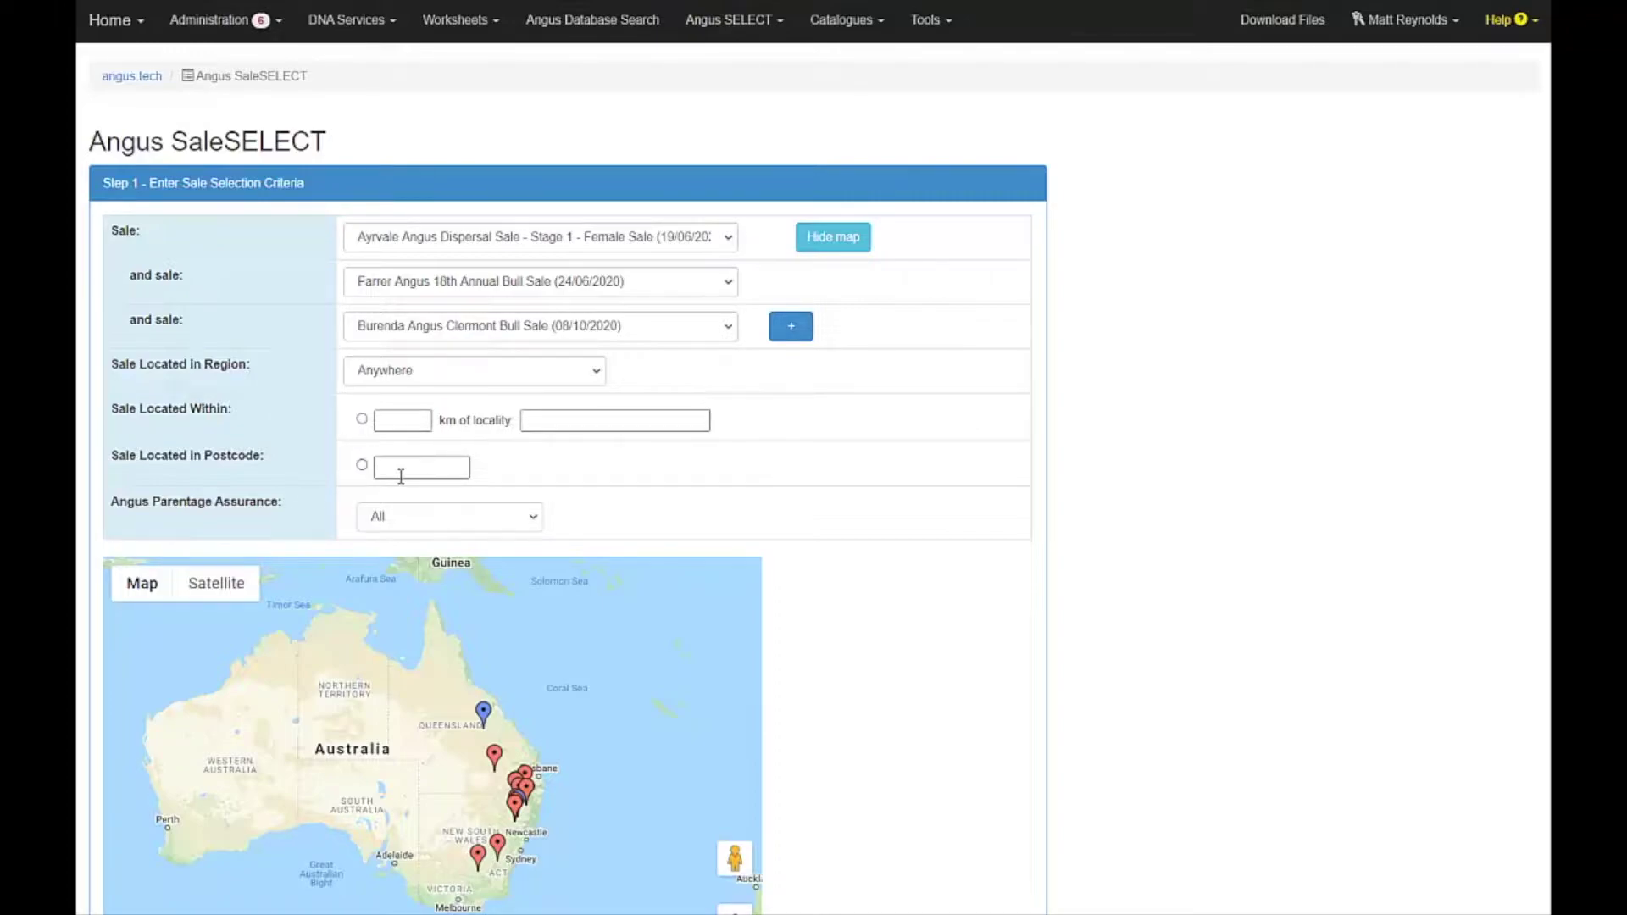
Limit the search to Angus Parentage Assured animals and proceed to selection criteria.
click(446, 513)
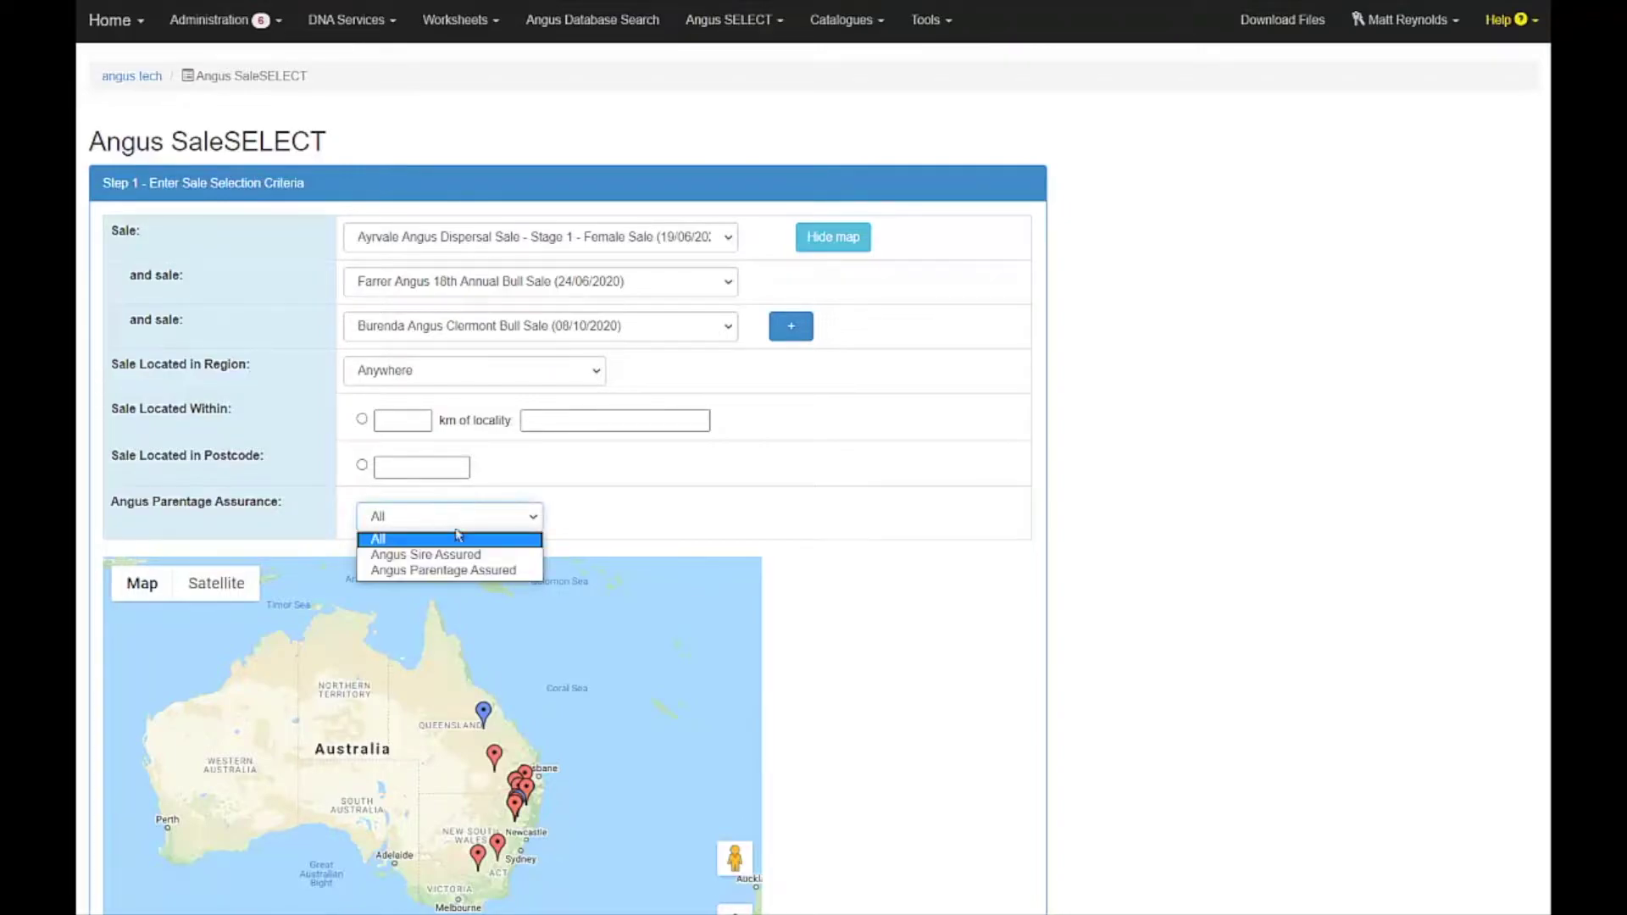
click(493, 573)
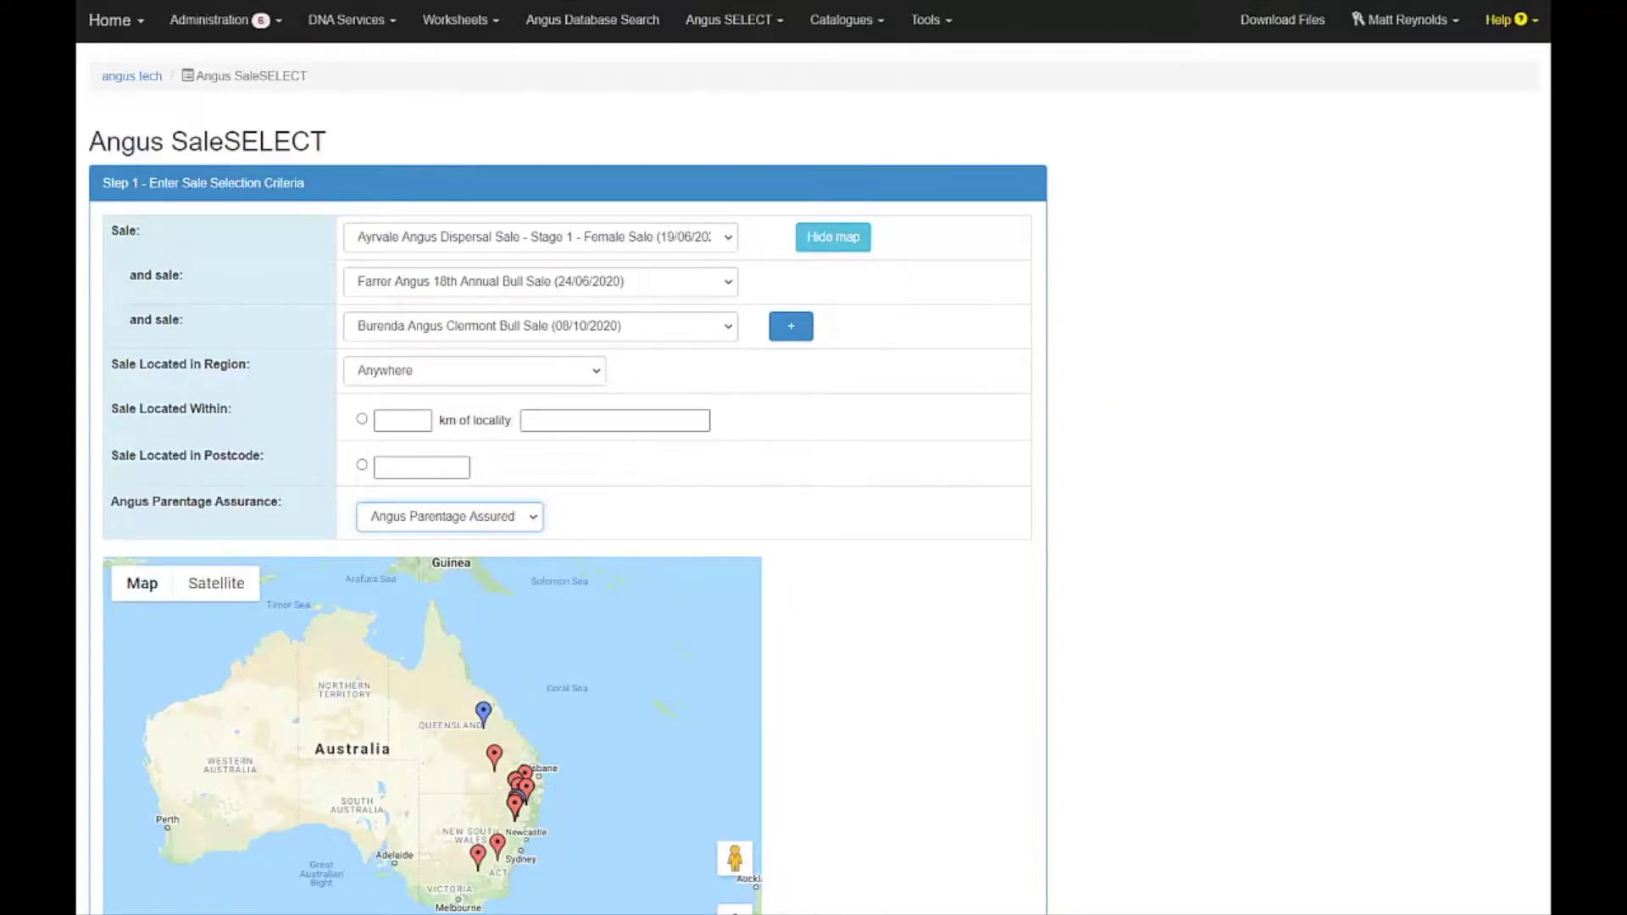
scroll(814, 458, down, 3)
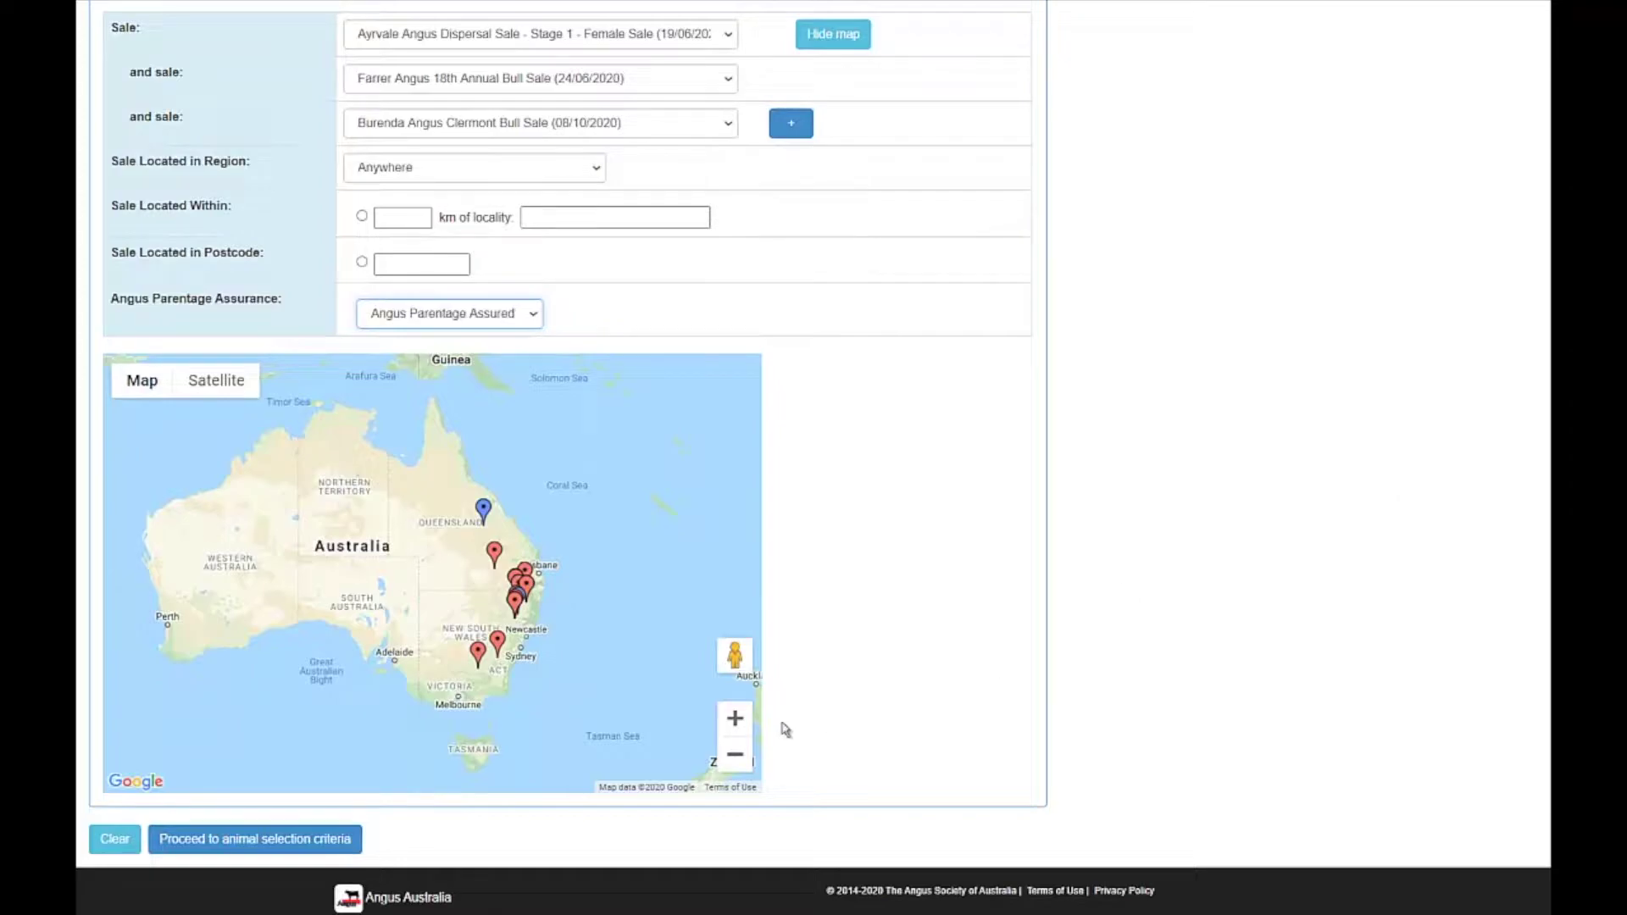
click(302, 847)
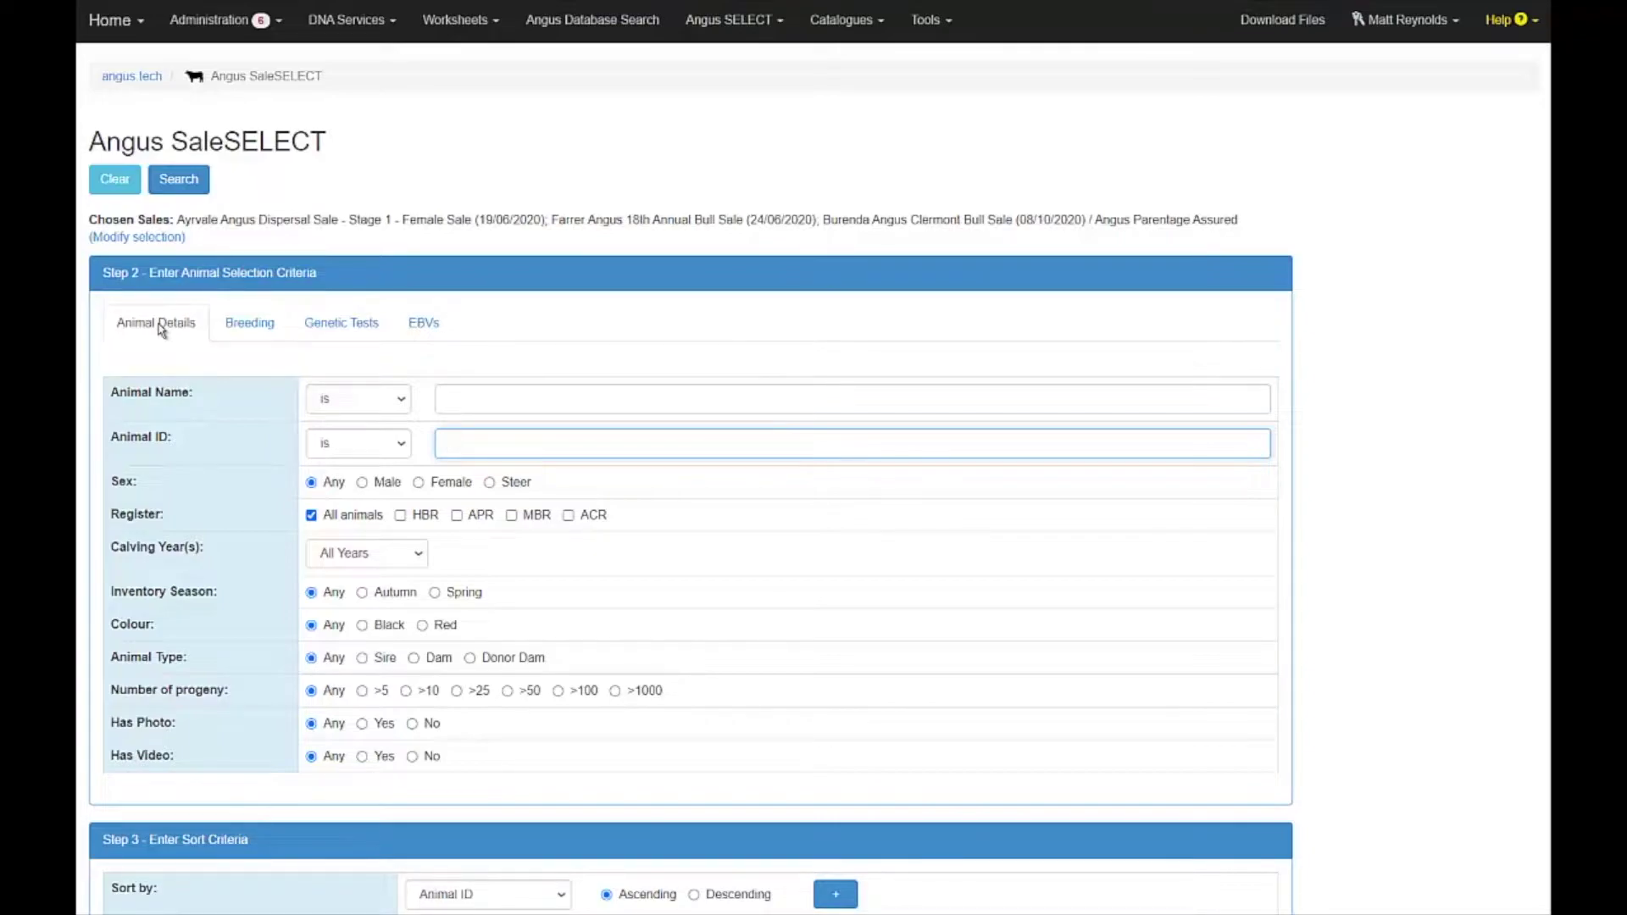
Browse the Breeding and Genetic Tests criteria, then display the EBVs trait criteria.
click(262, 331)
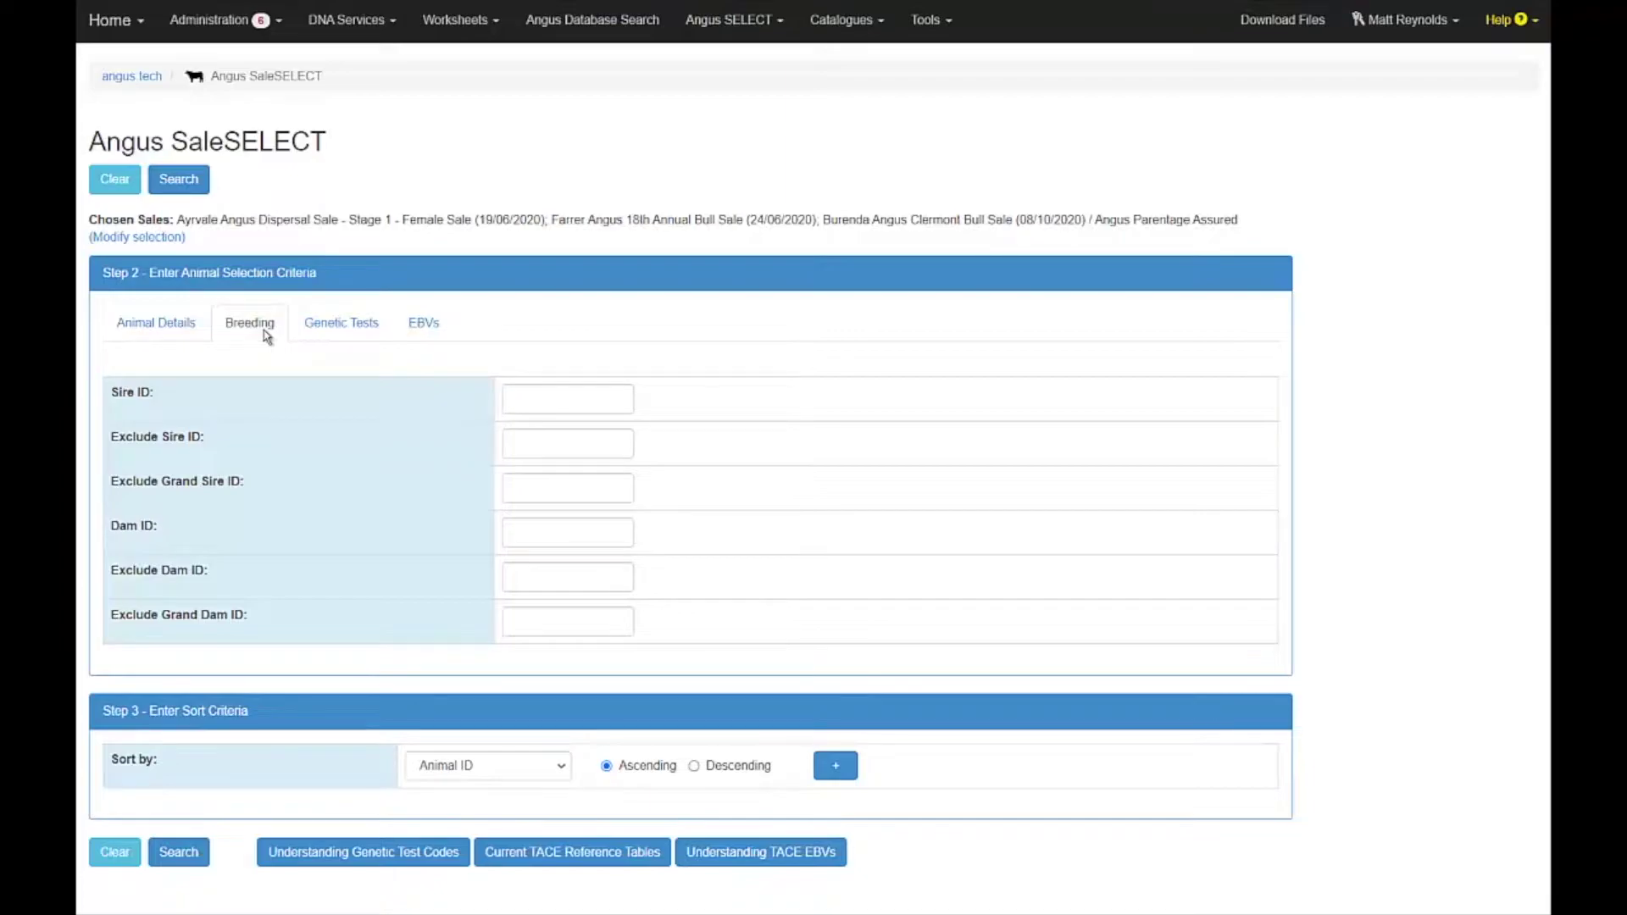
click(336, 331)
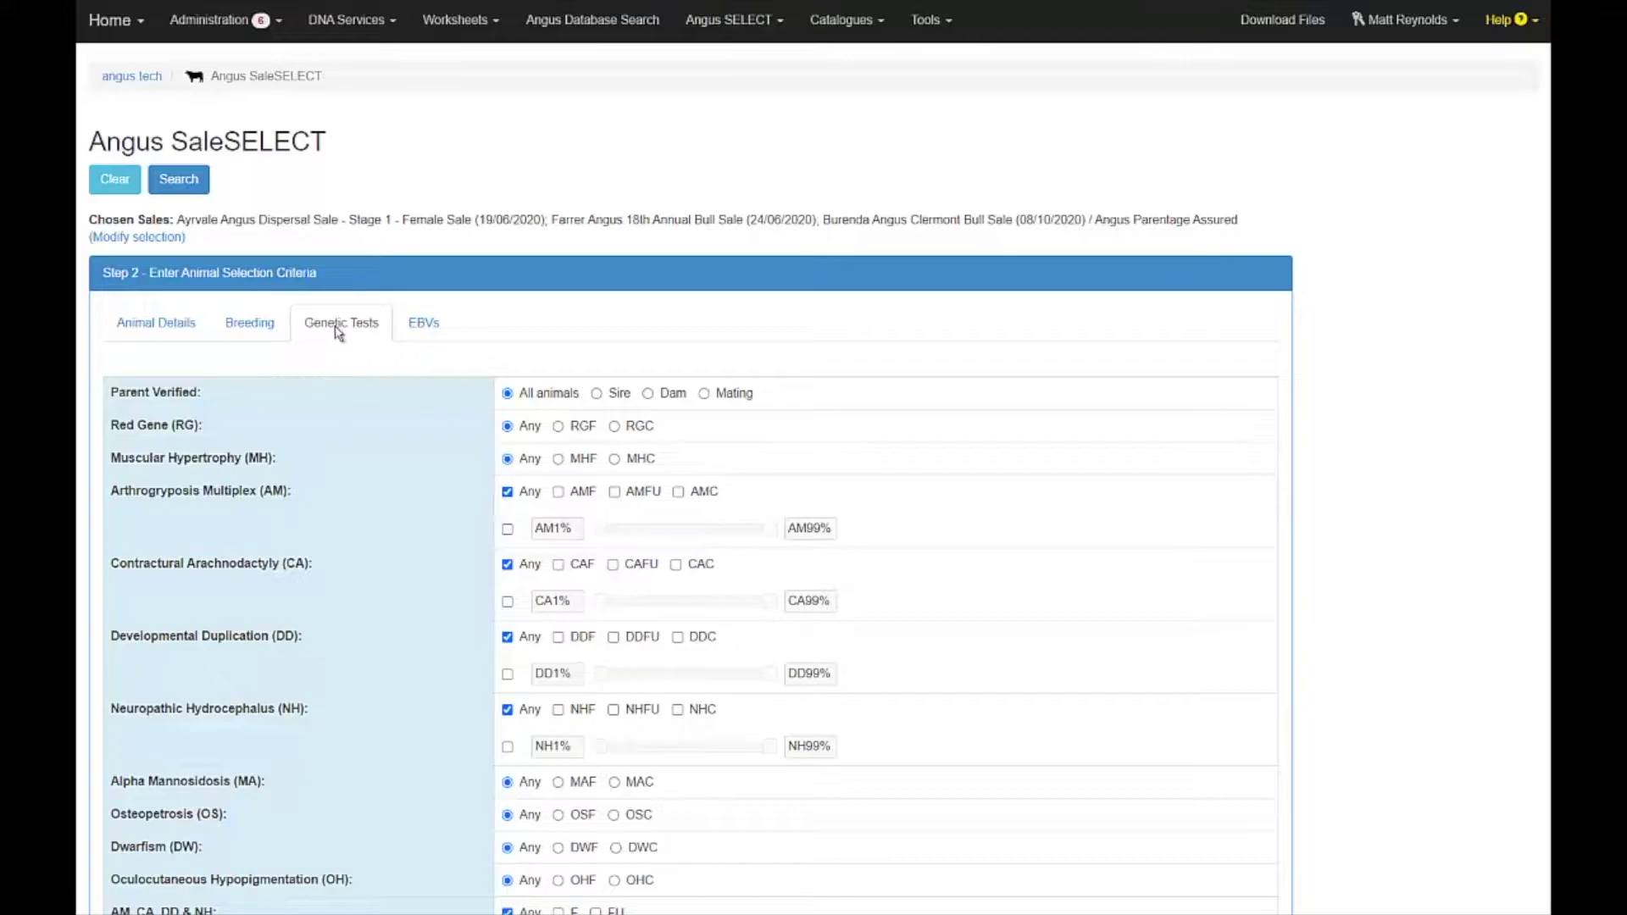
click(419, 329)
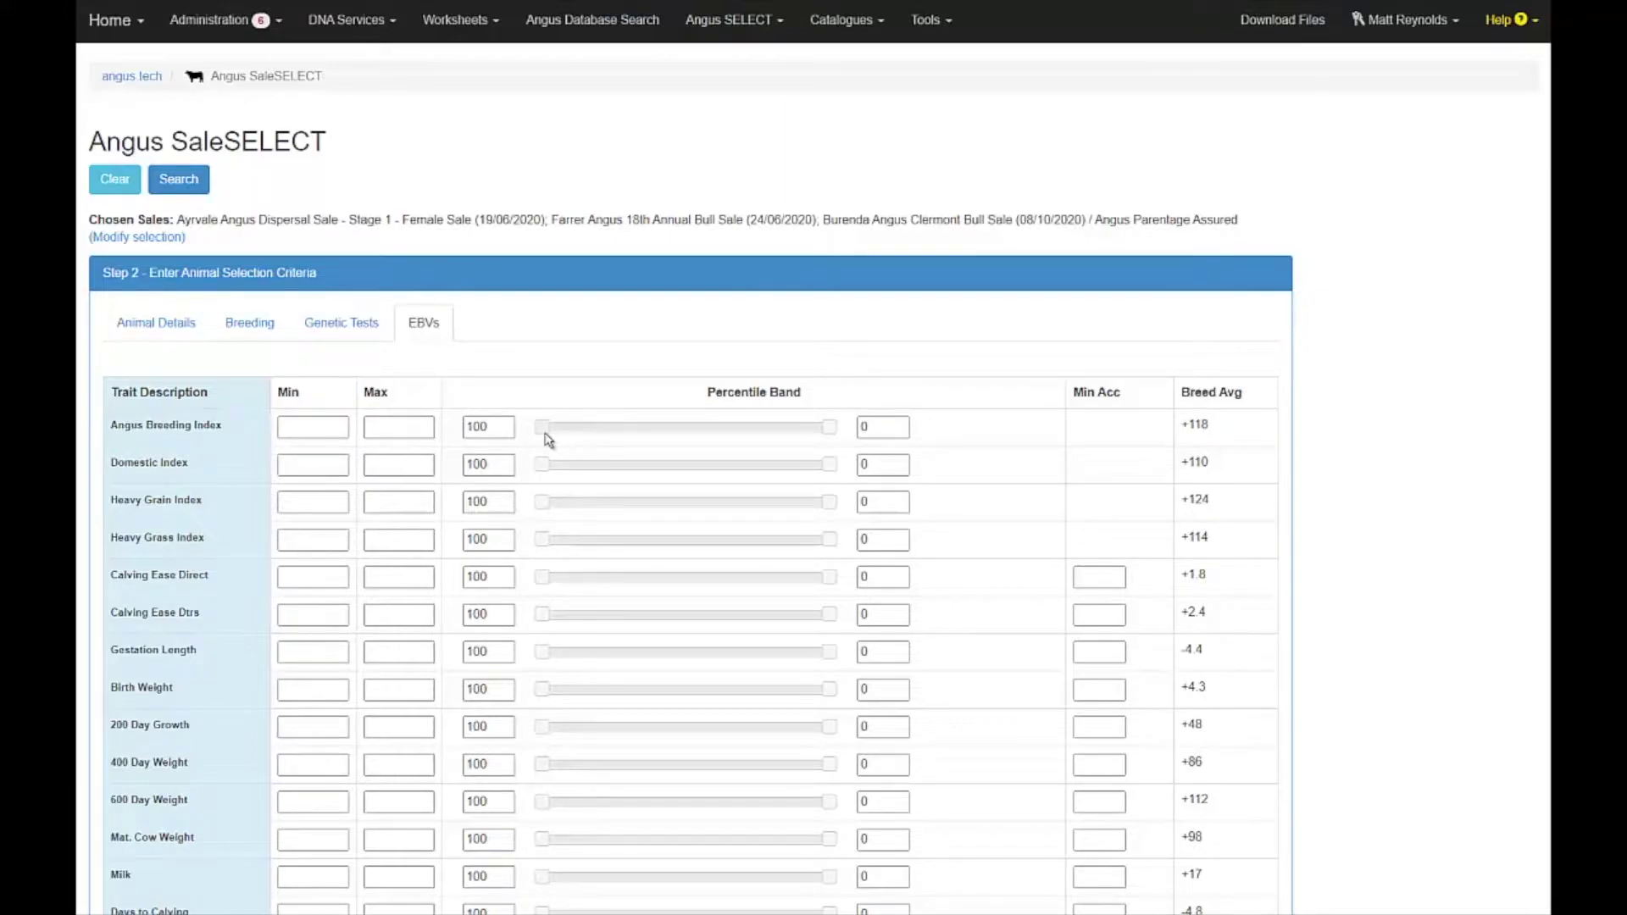
Require an Angus Breeding Index of at least +120 and sort results by Birth Date.
drag(545, 434, 698, 429)
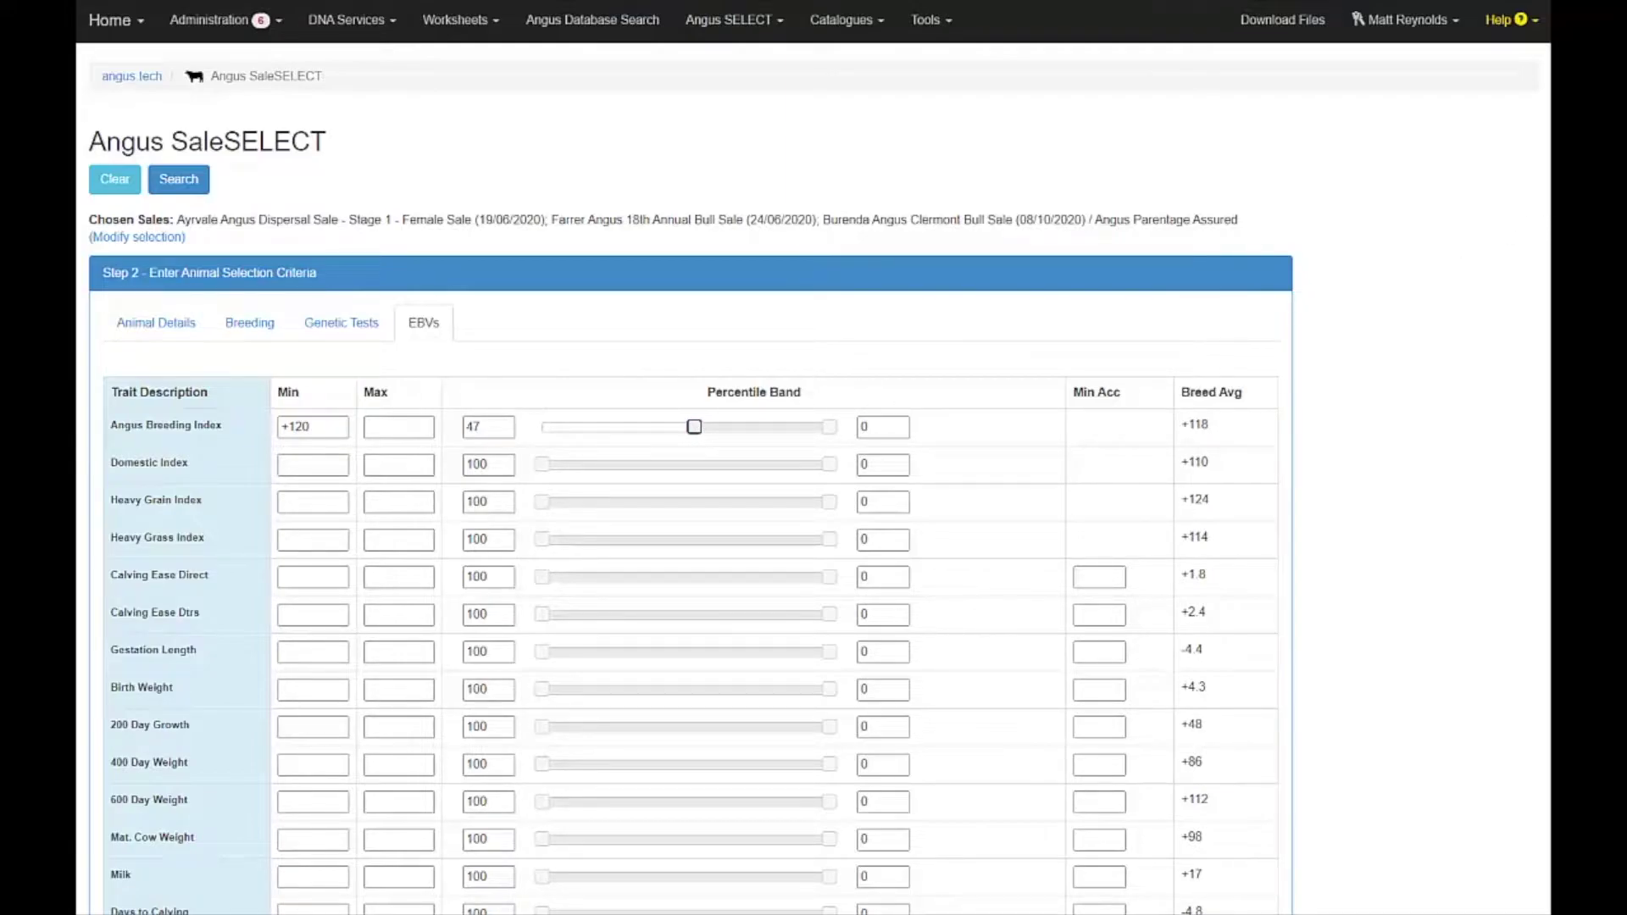
scroll(1543, 455, down, 9)
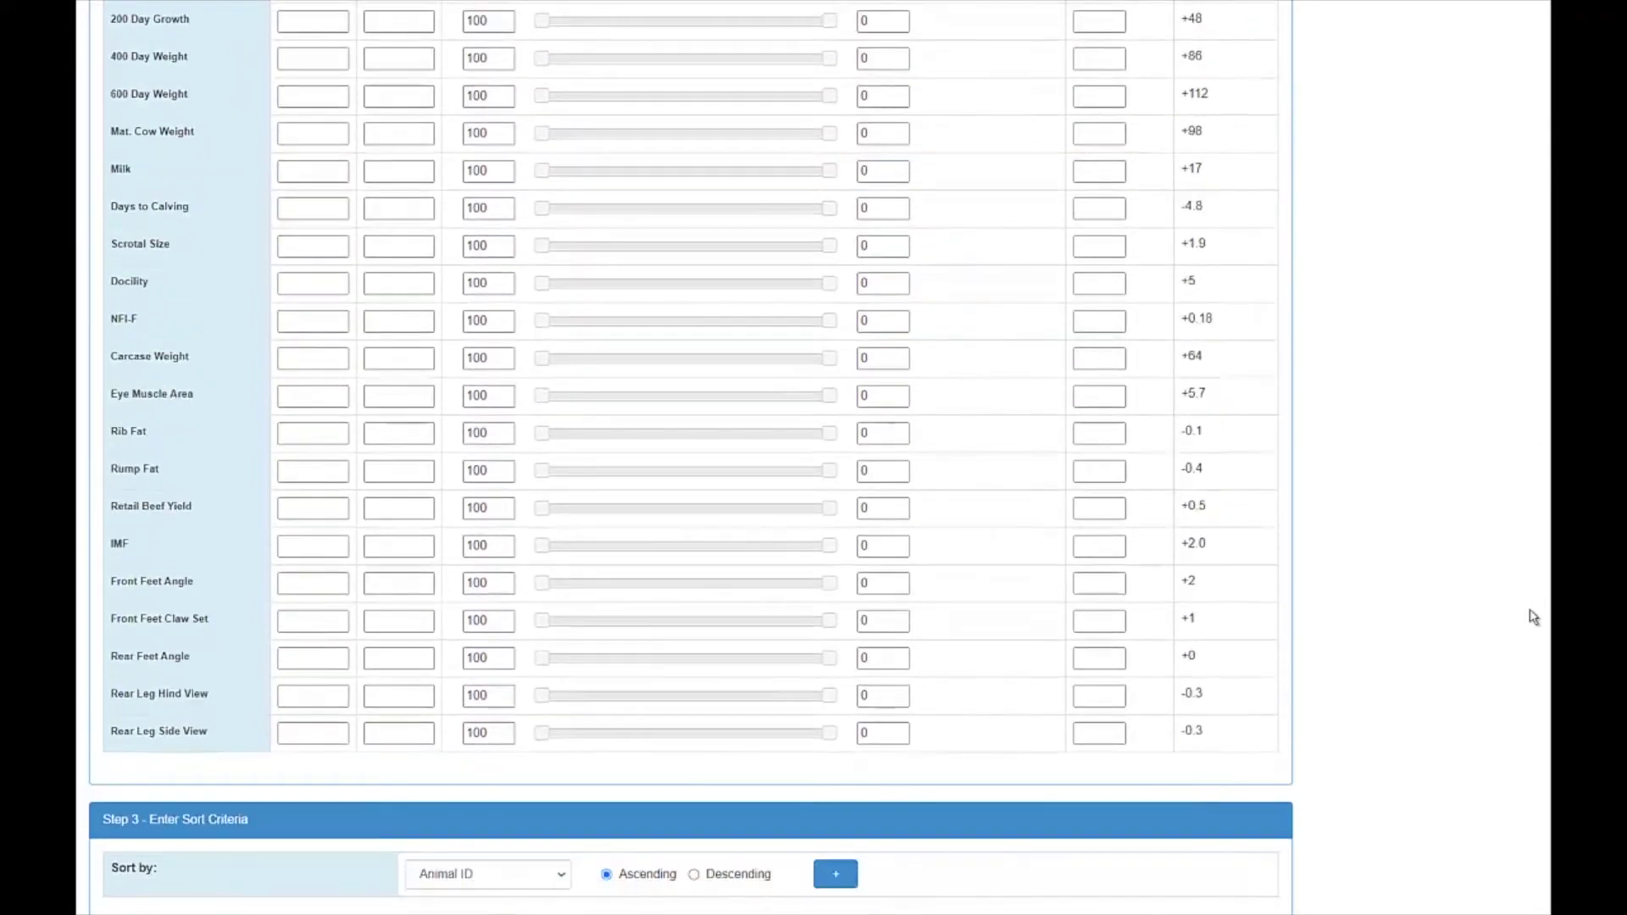
scroll(1524, 678, down, 1)
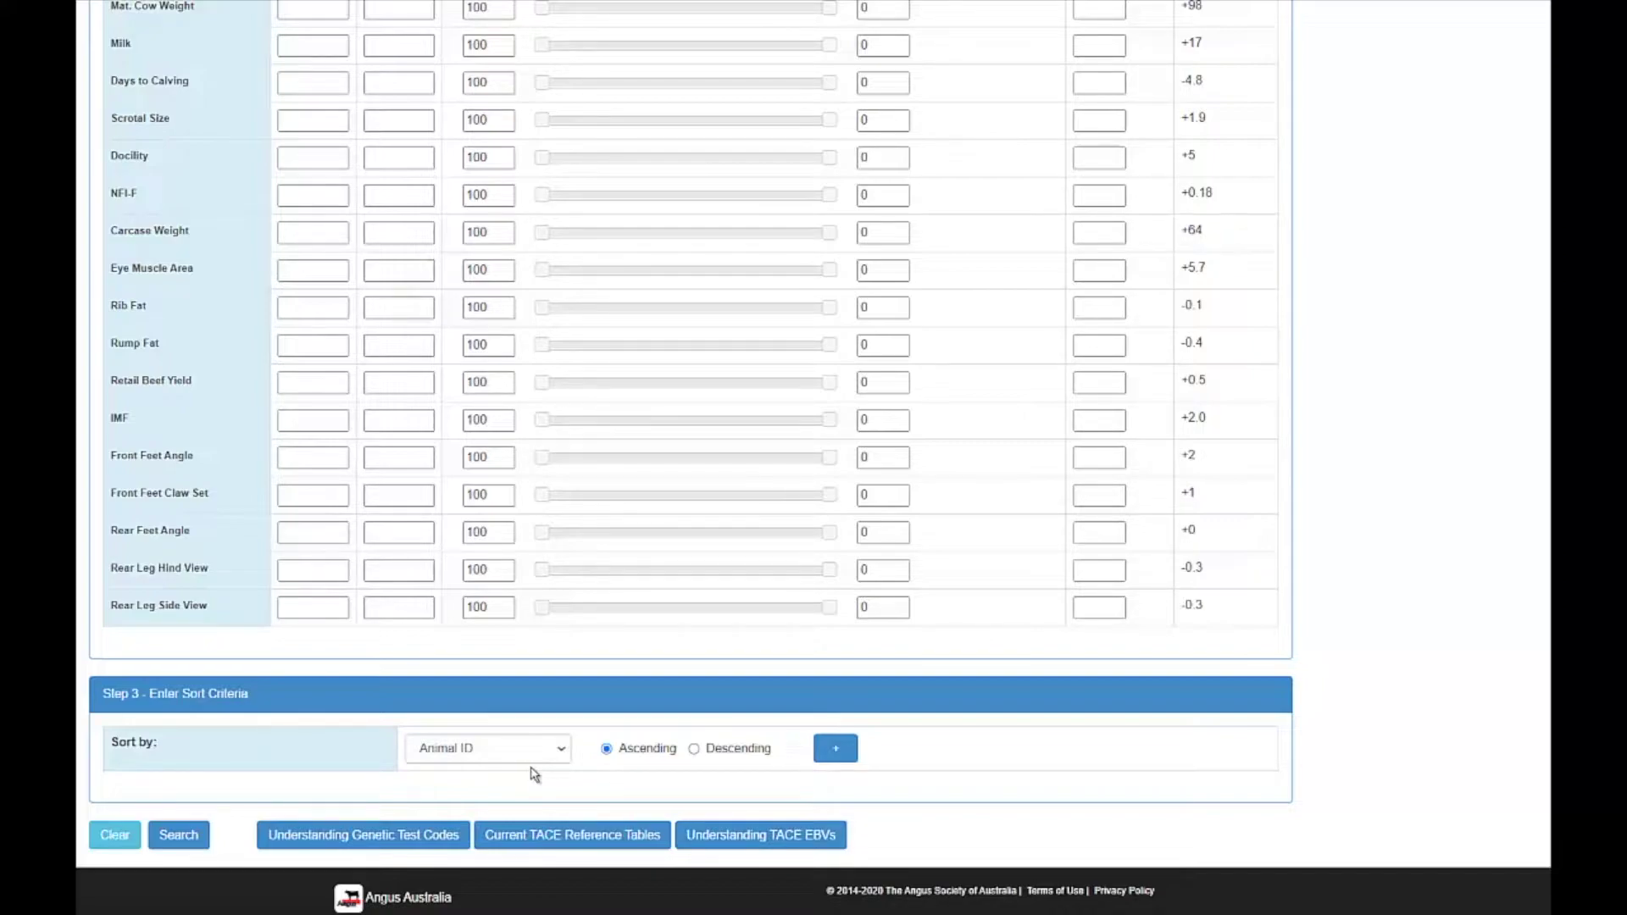
click(565, 753)
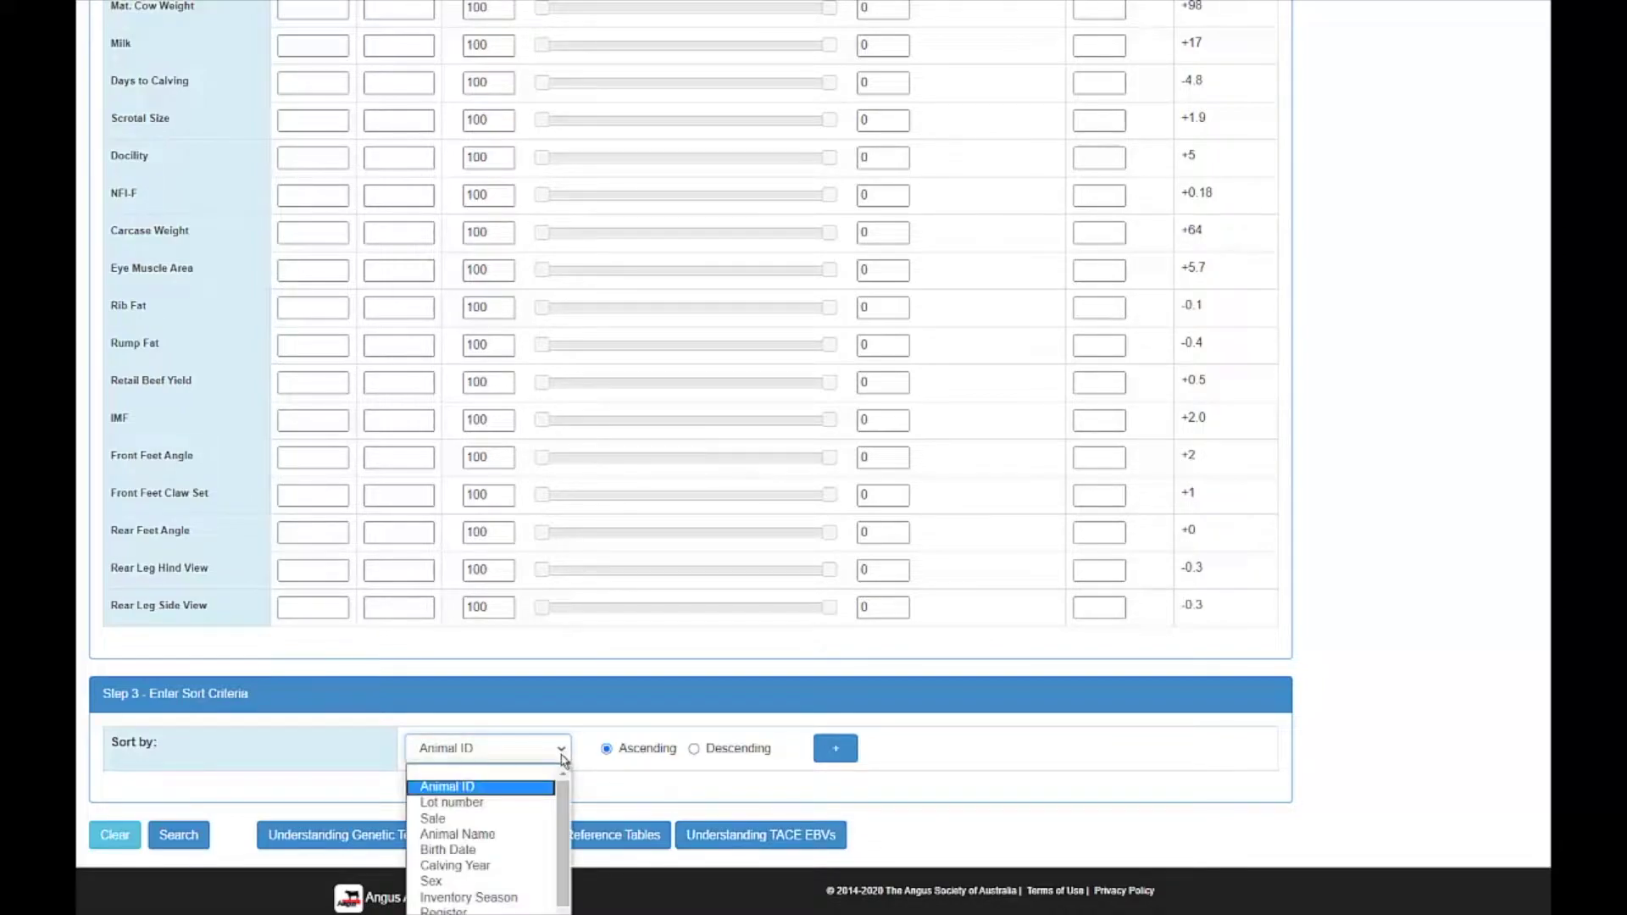
click(514, 856)
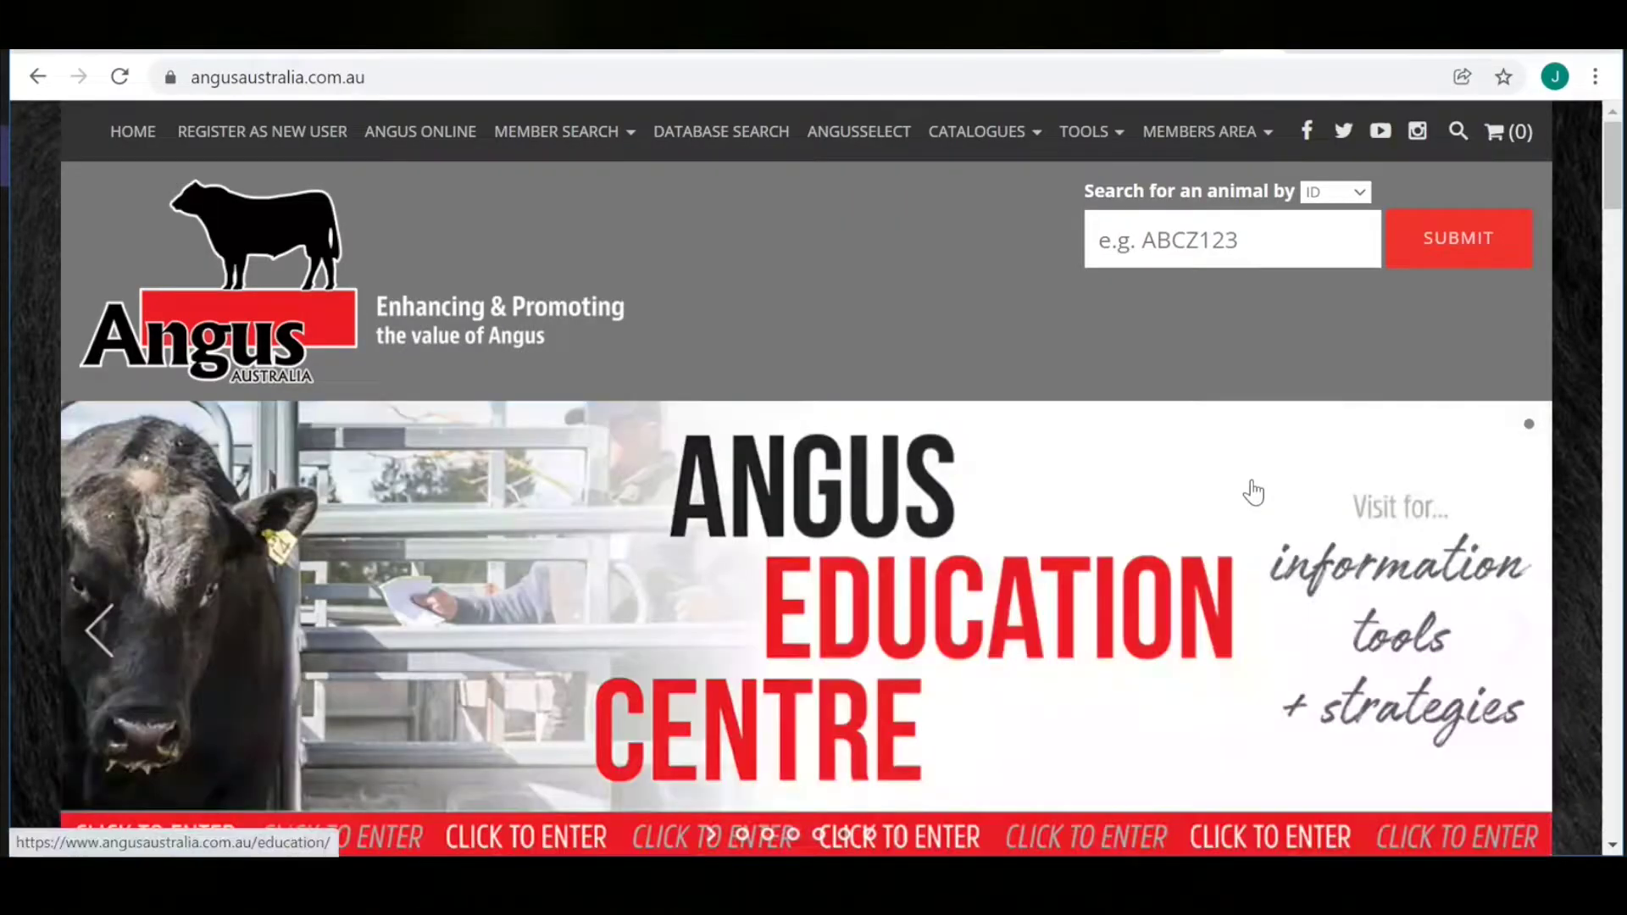
Search the Angus database for animal IDs SLDQ27,SLDQ77.
click(748, 139)
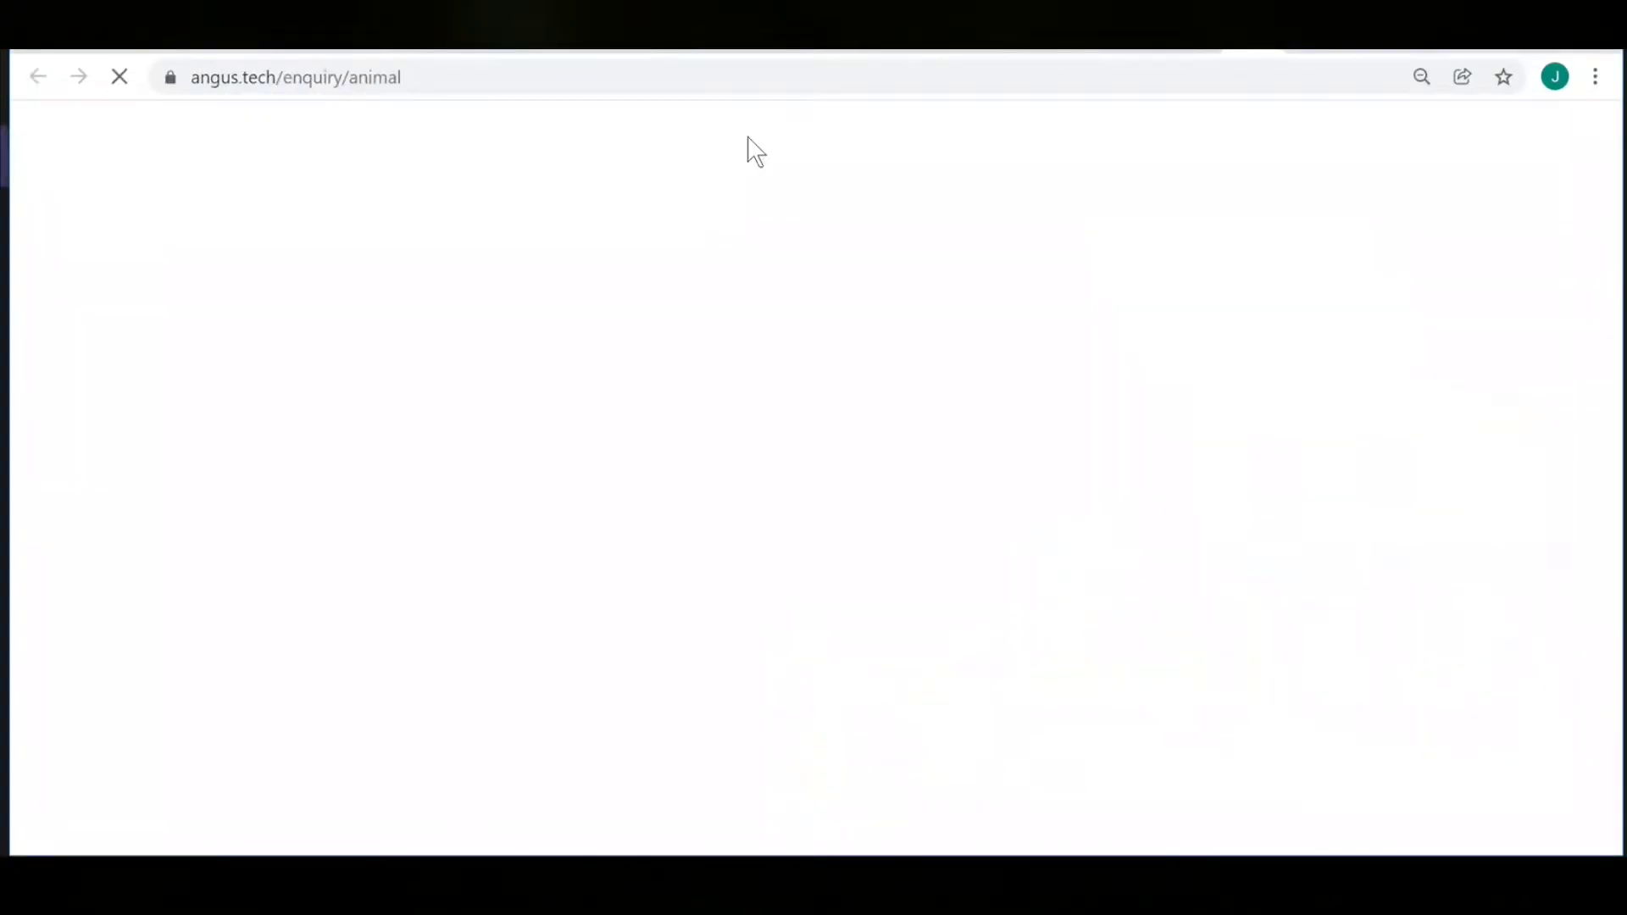
scroll(666, 341, down, 1)
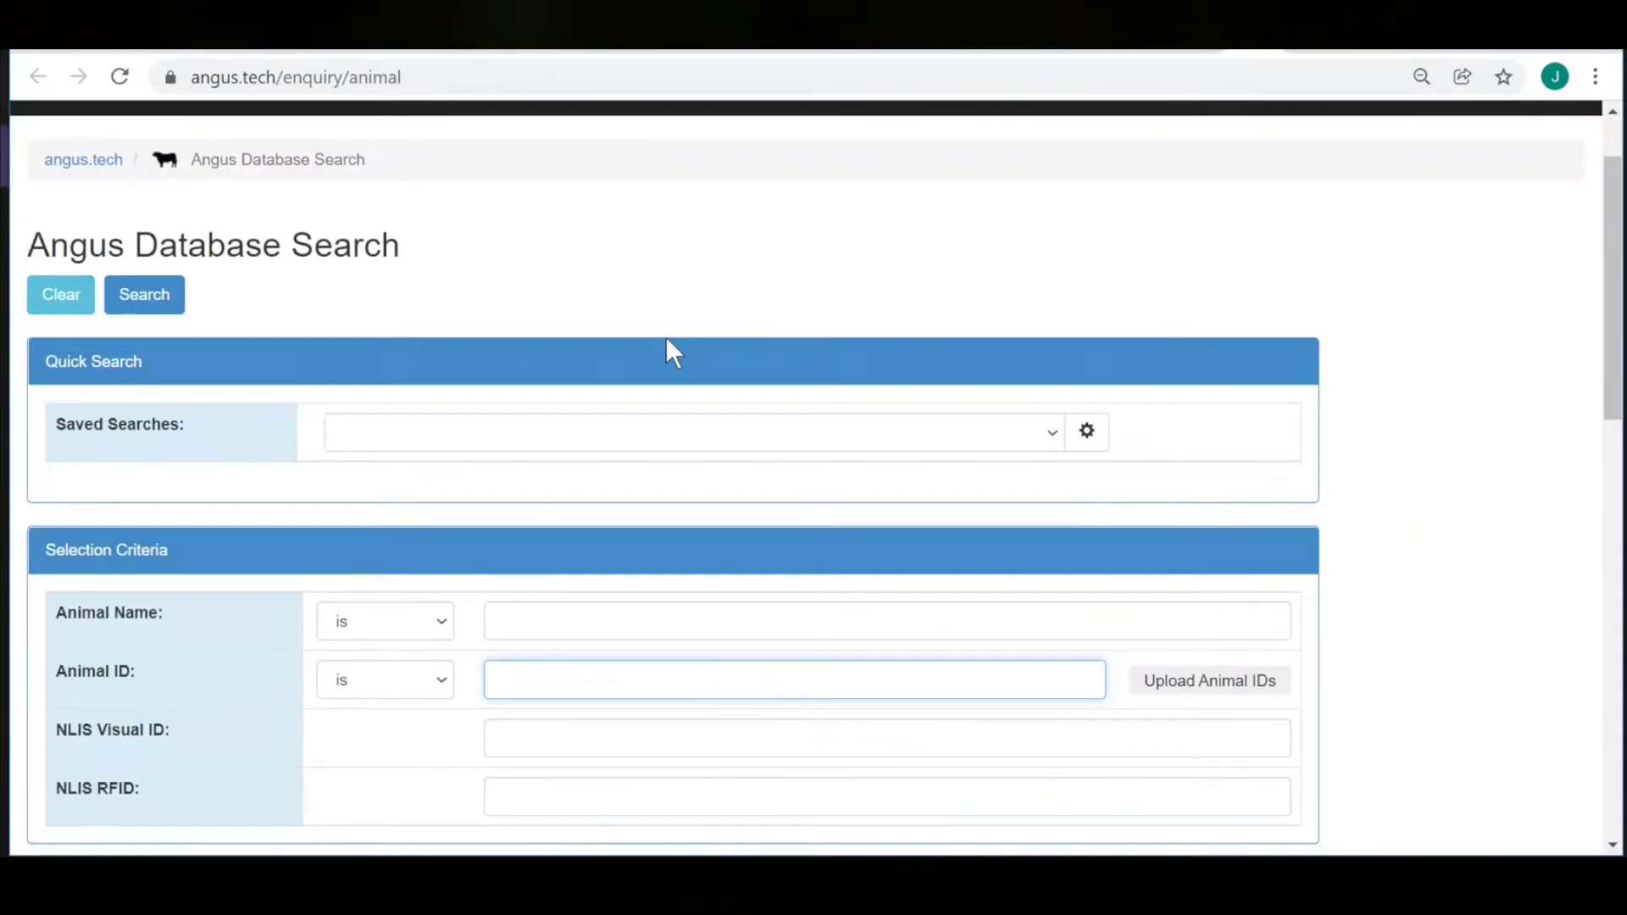
scroll(666, 341, down, 3)
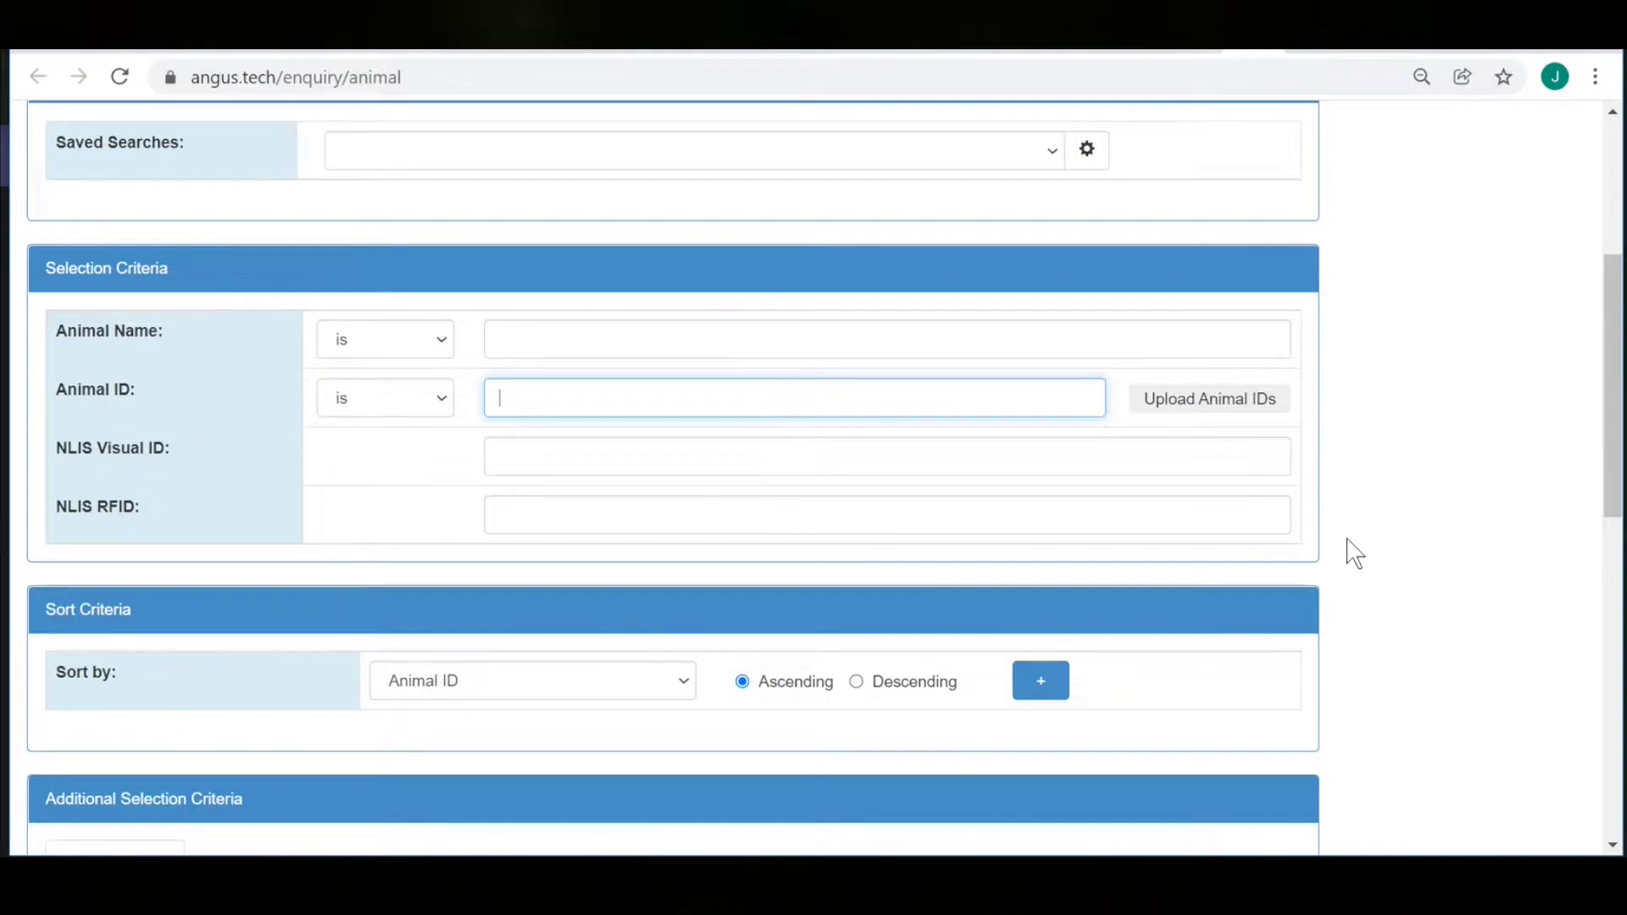
text(SLD)
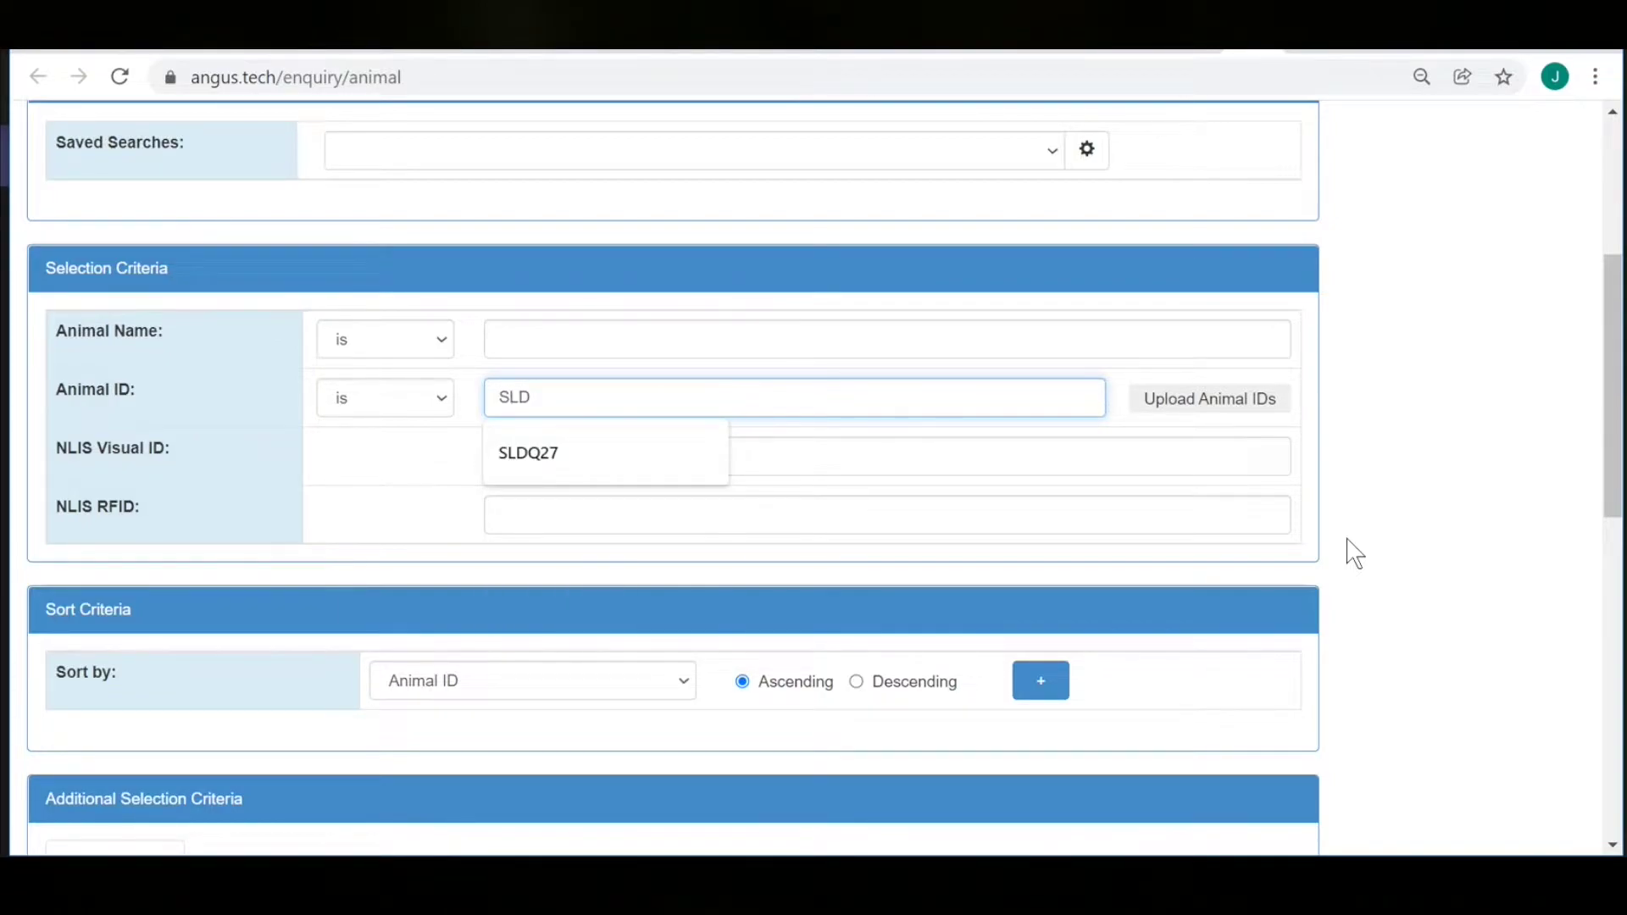
text(Q27)
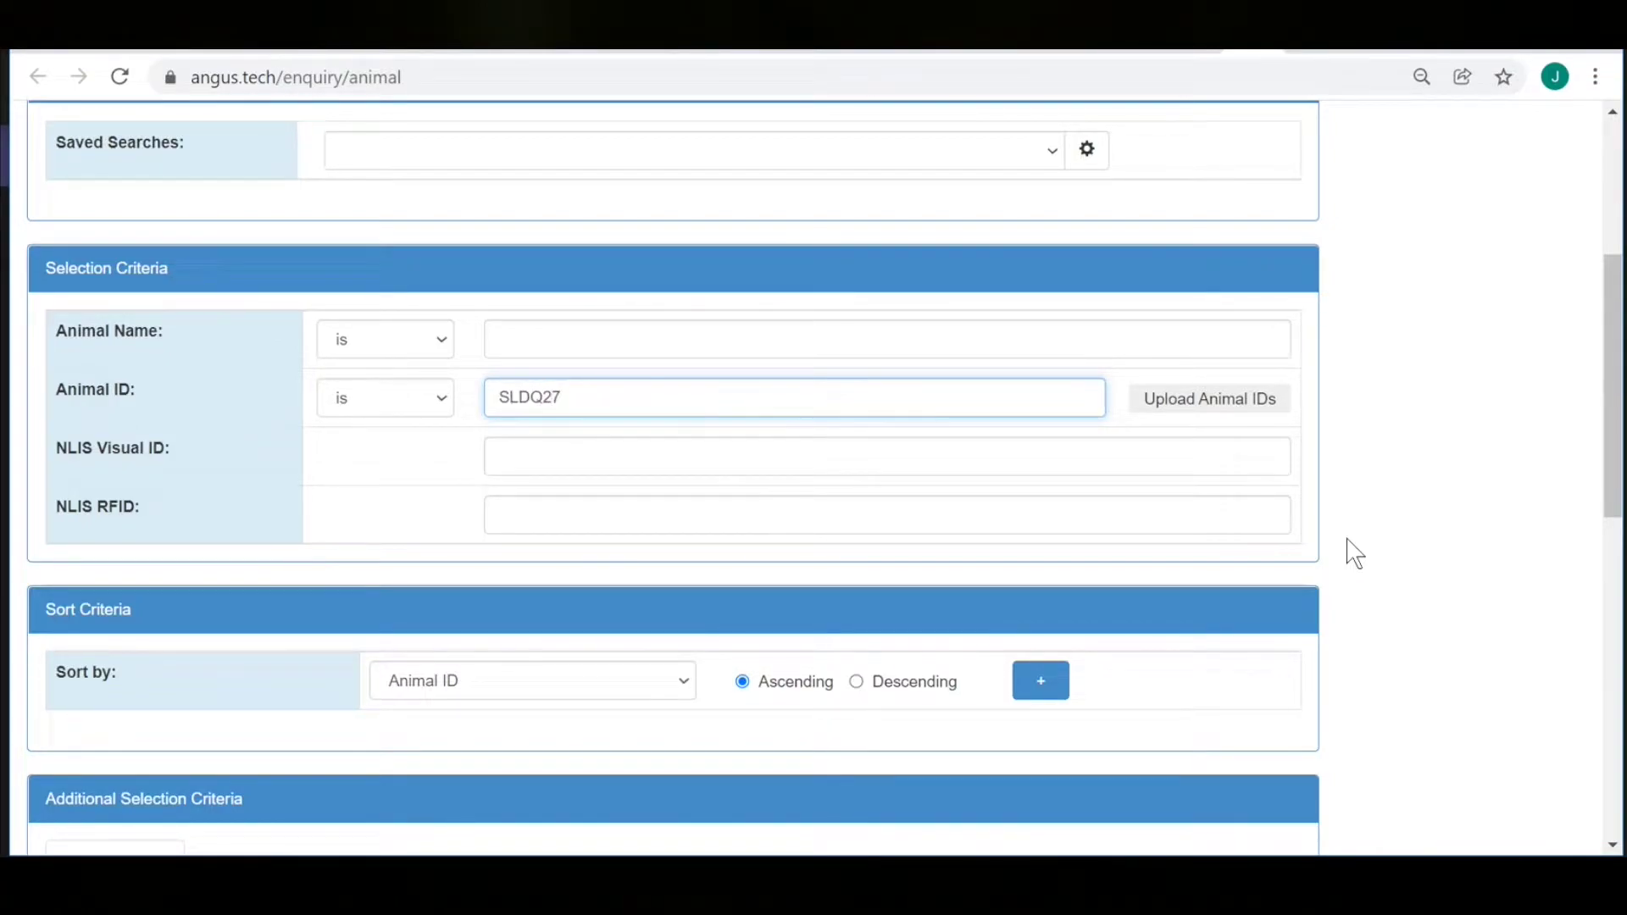
text(,SLDQ77)
key(Return)
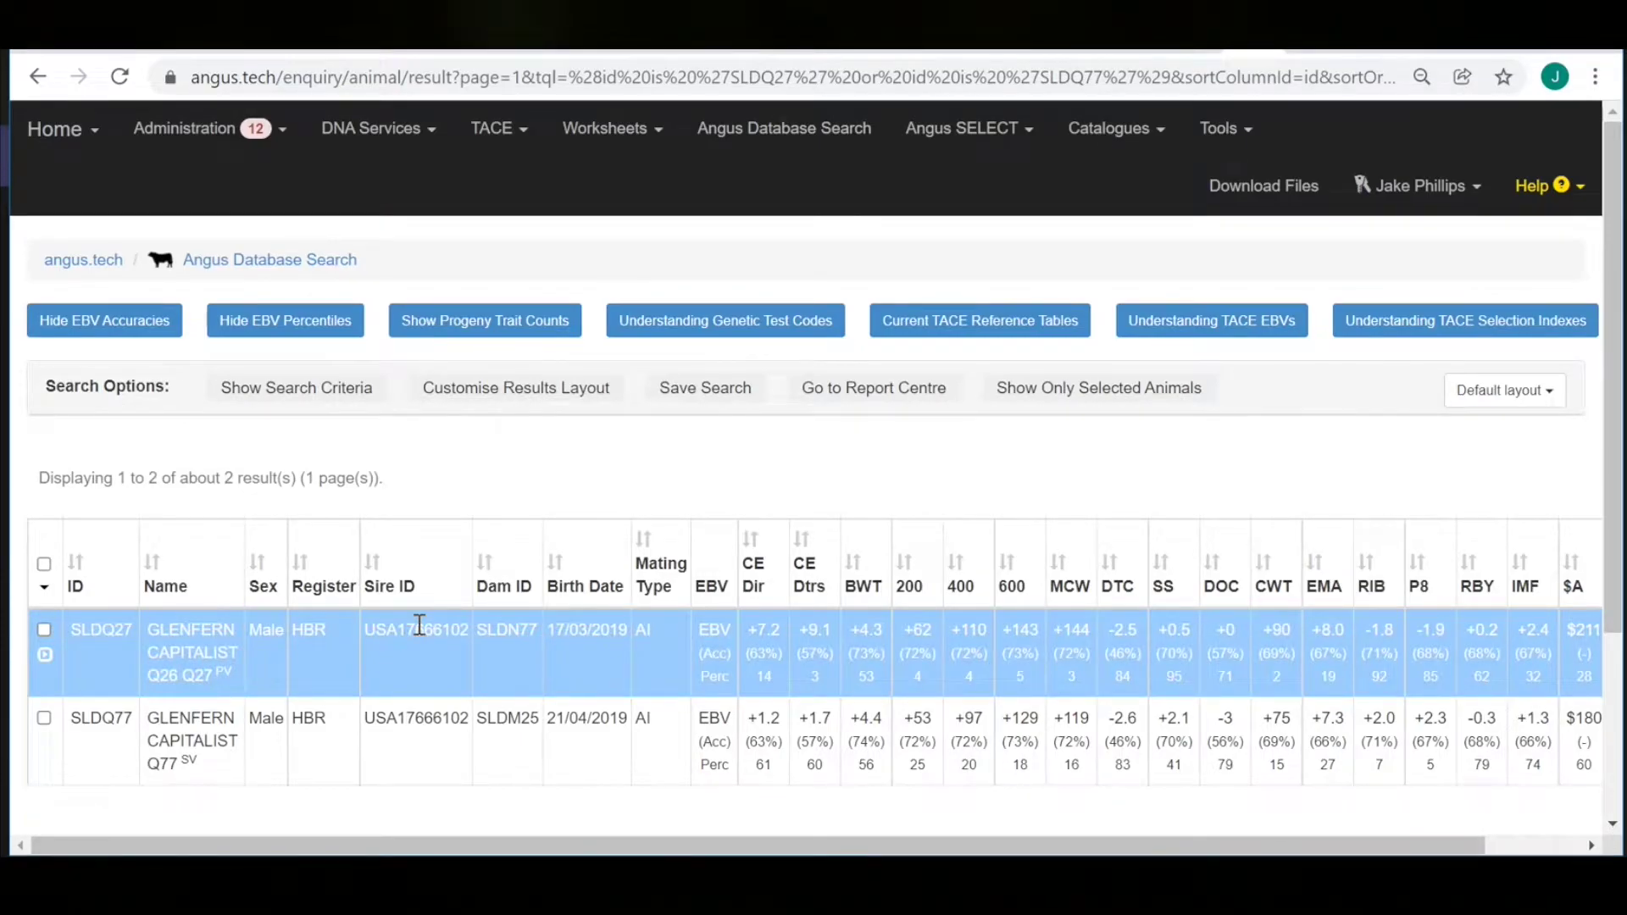
scroll(419, 625, down, 3)
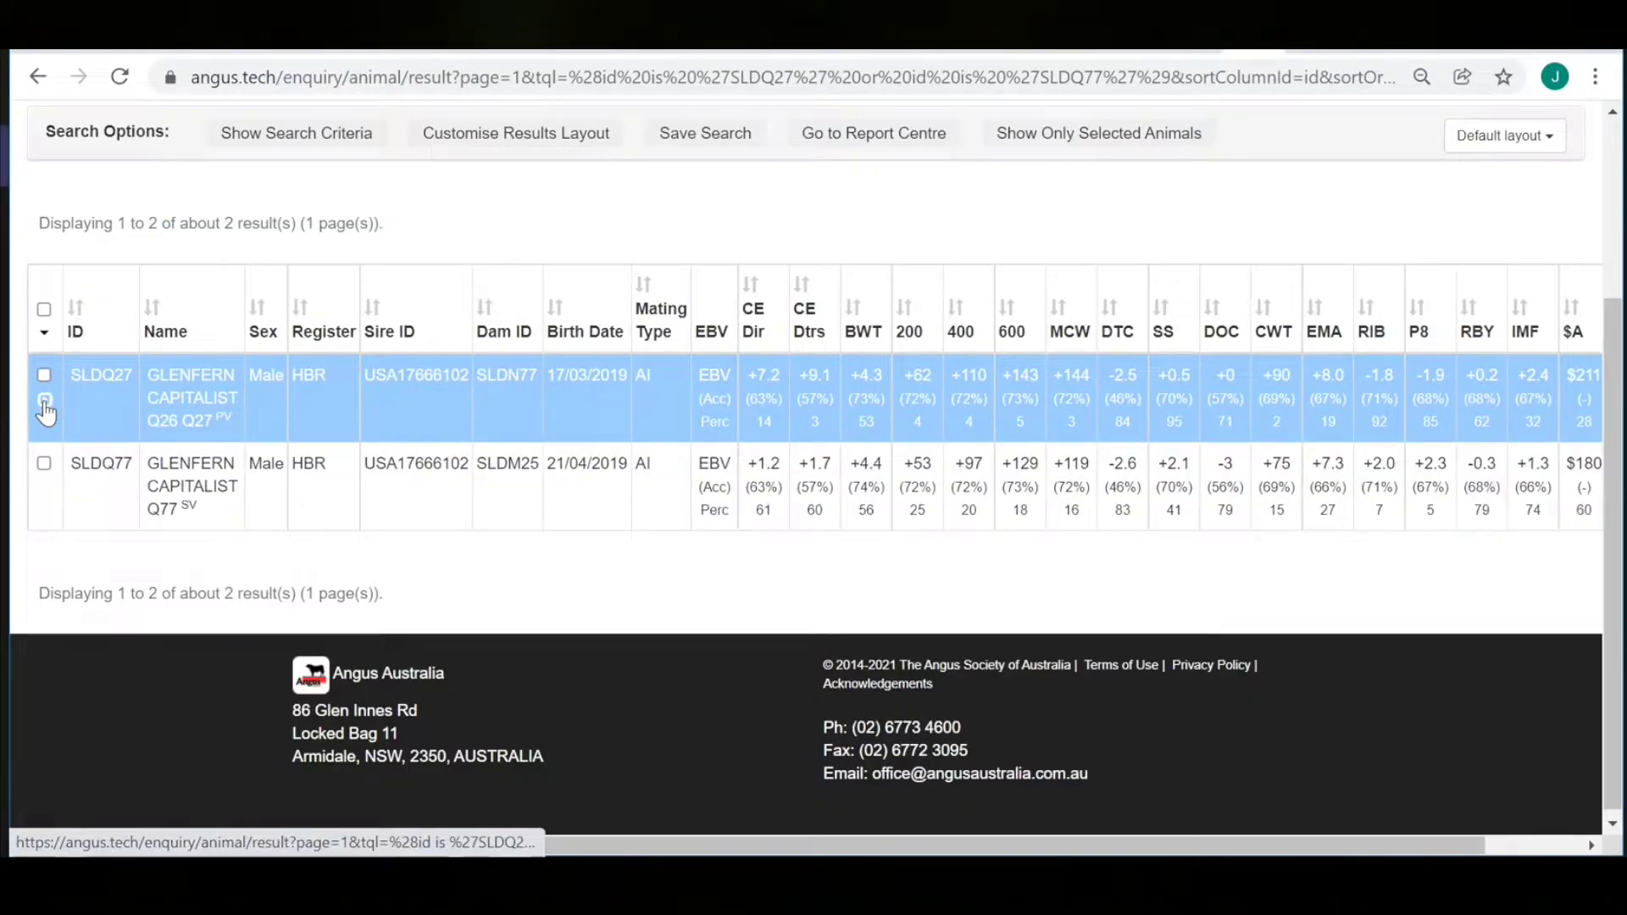
Expand bull SLDQ27's record and review its summary, EBV tables and percentile chart.
click(46, 413)
scroll(556, 589, down, 2)
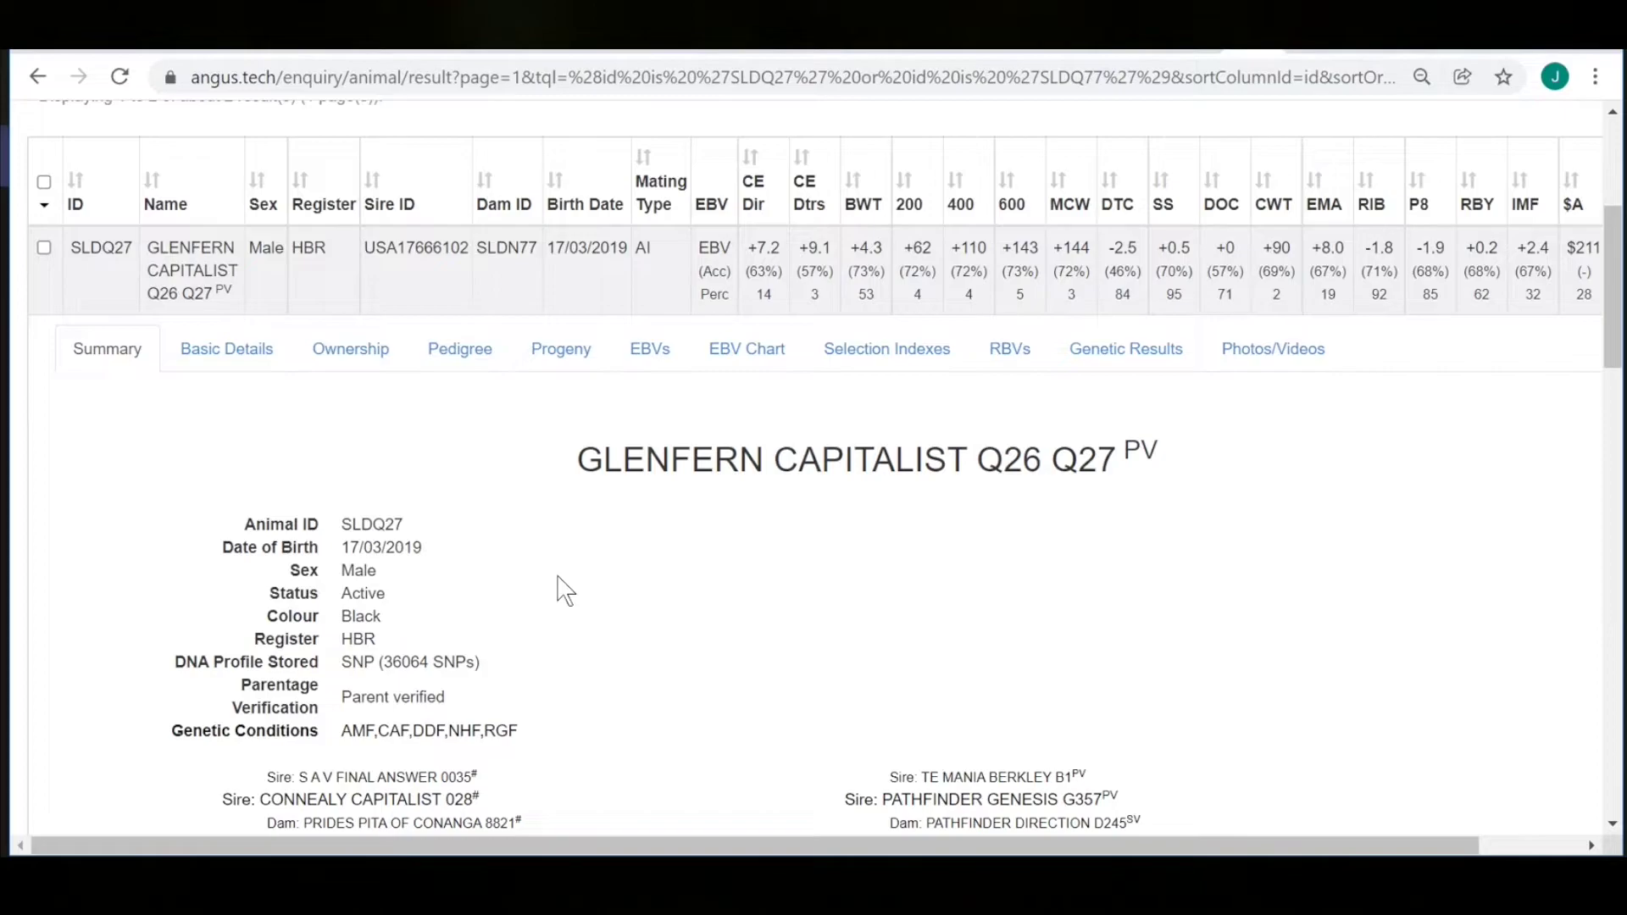
scroll(564, 589, down, 2)
drag(524, 603, 344, 600)
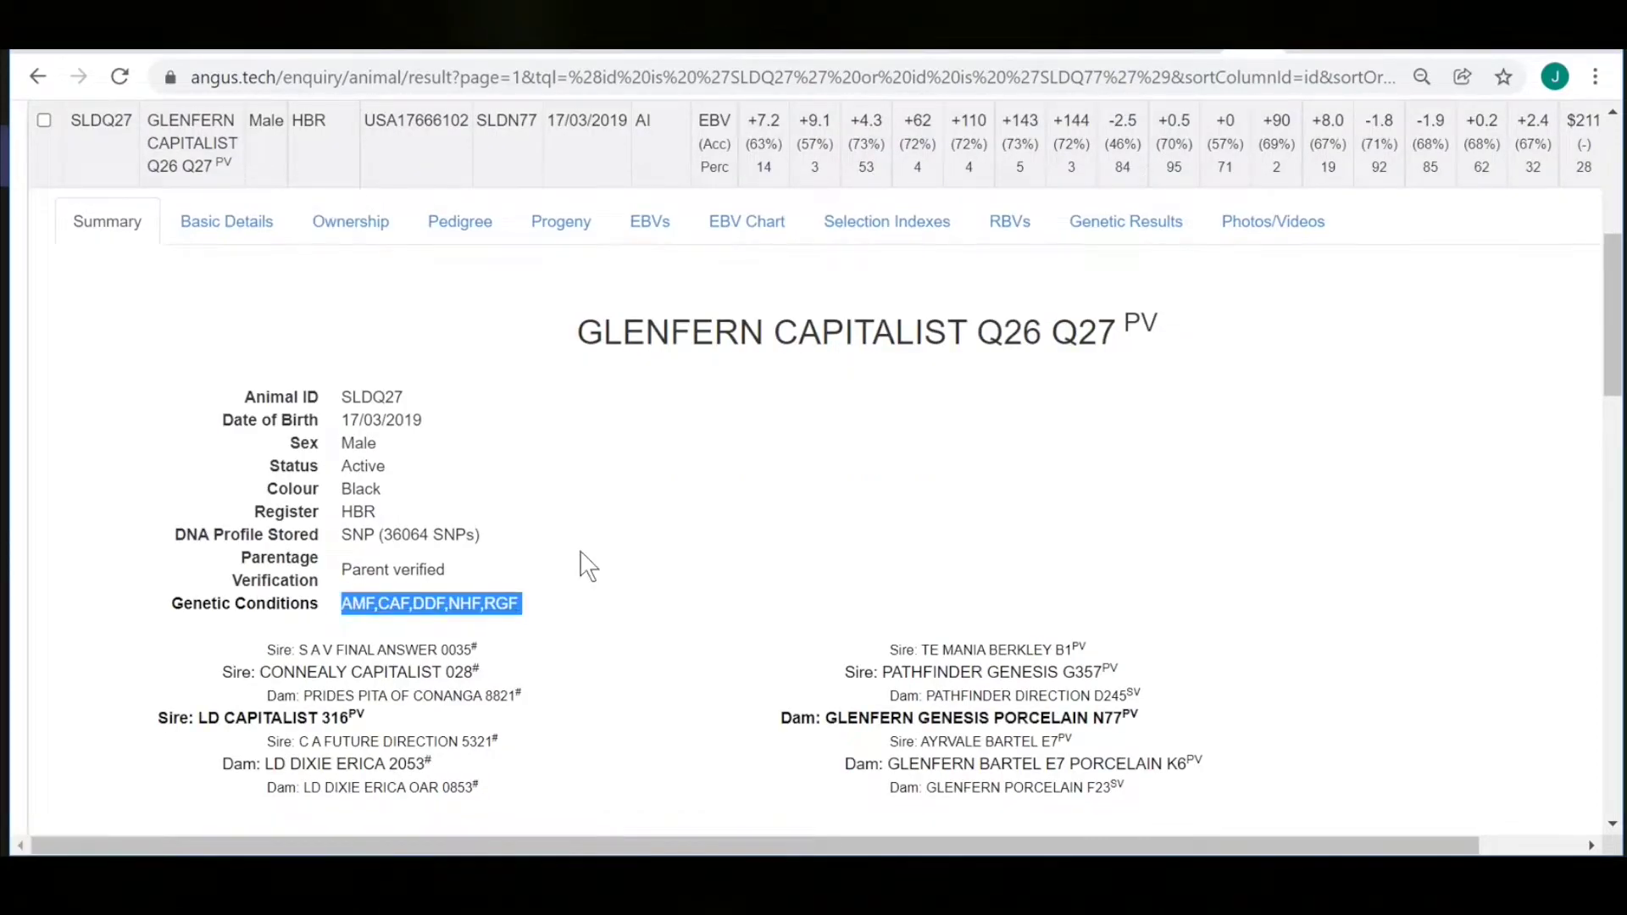
click(589, 578)
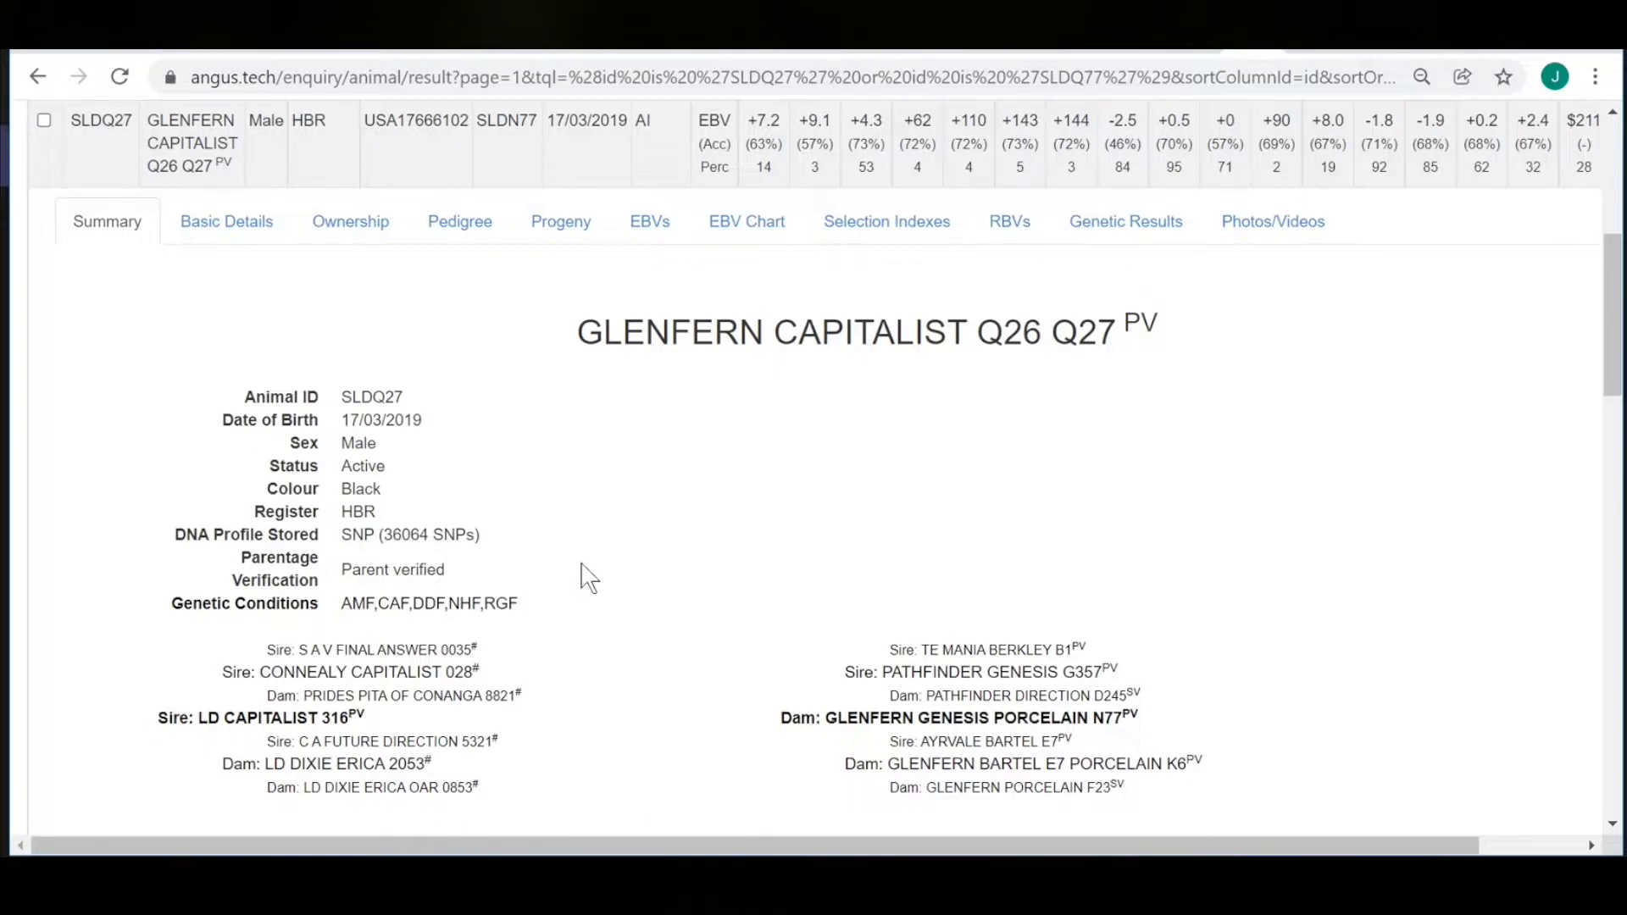
scroll(589, 577, down, 10)
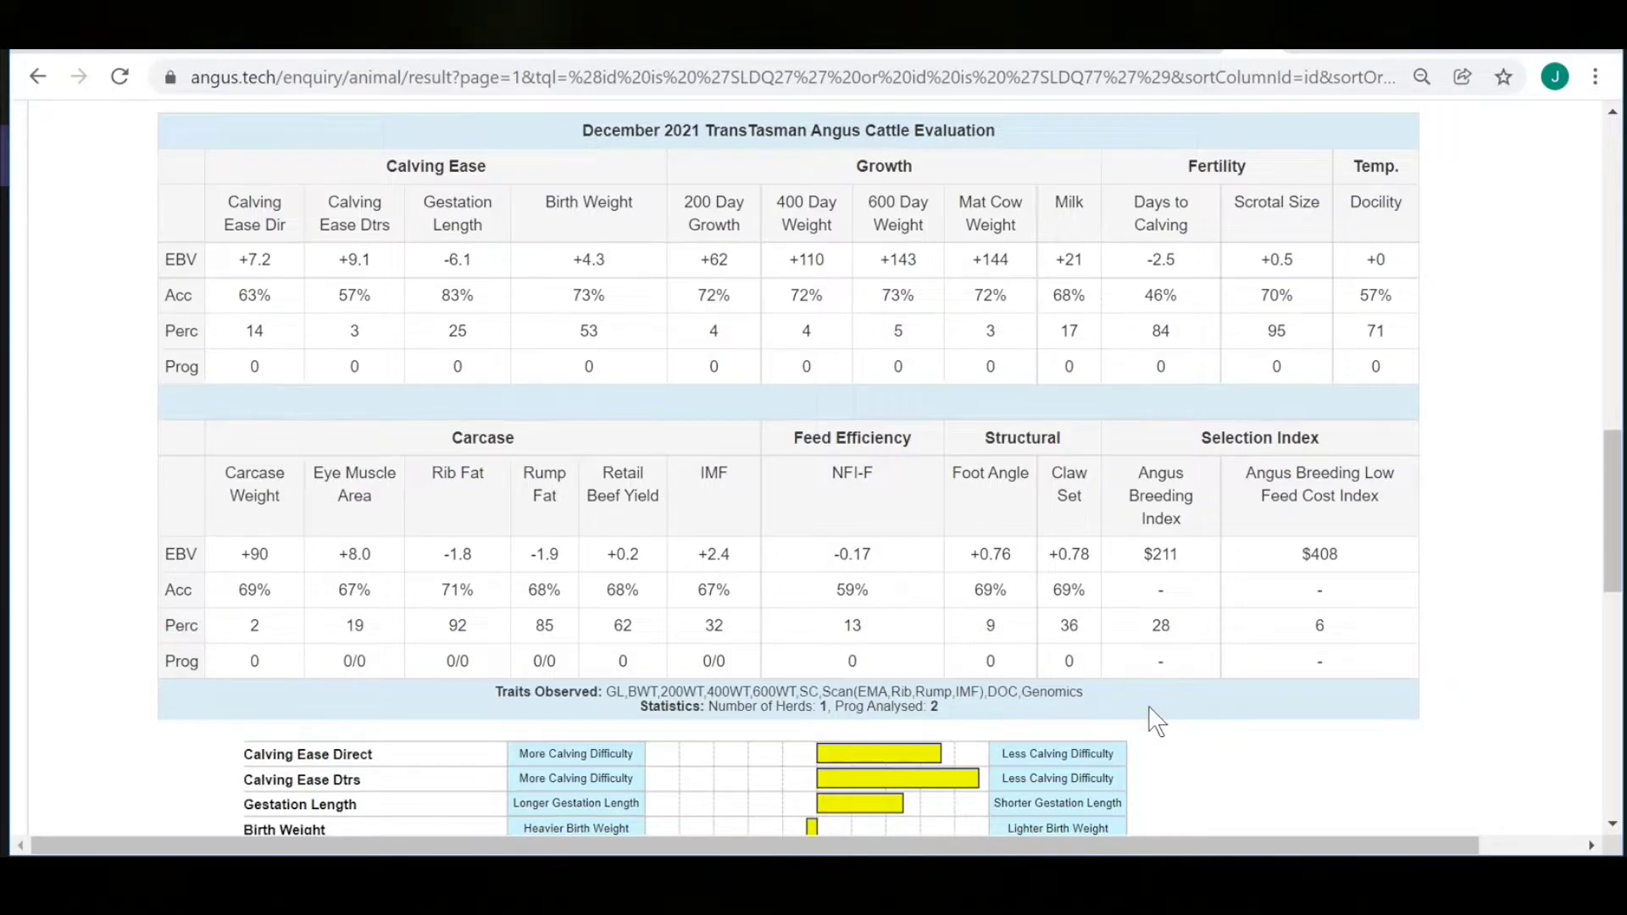
scroll(1157, 721, down, 6)
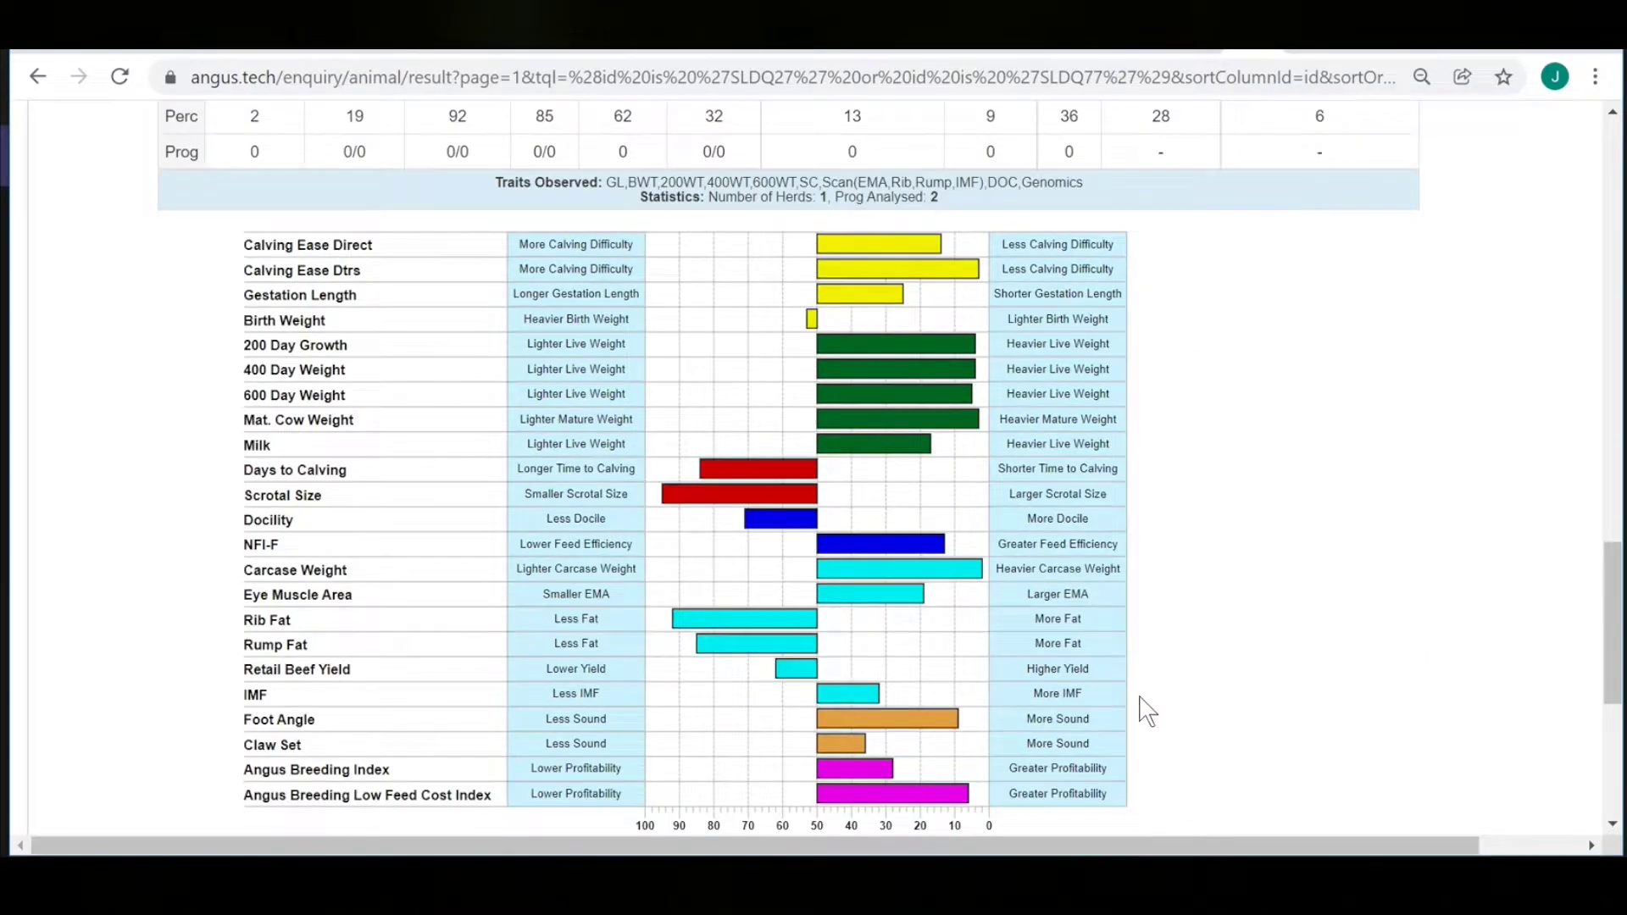
scroll(1146, 710, down, 2)
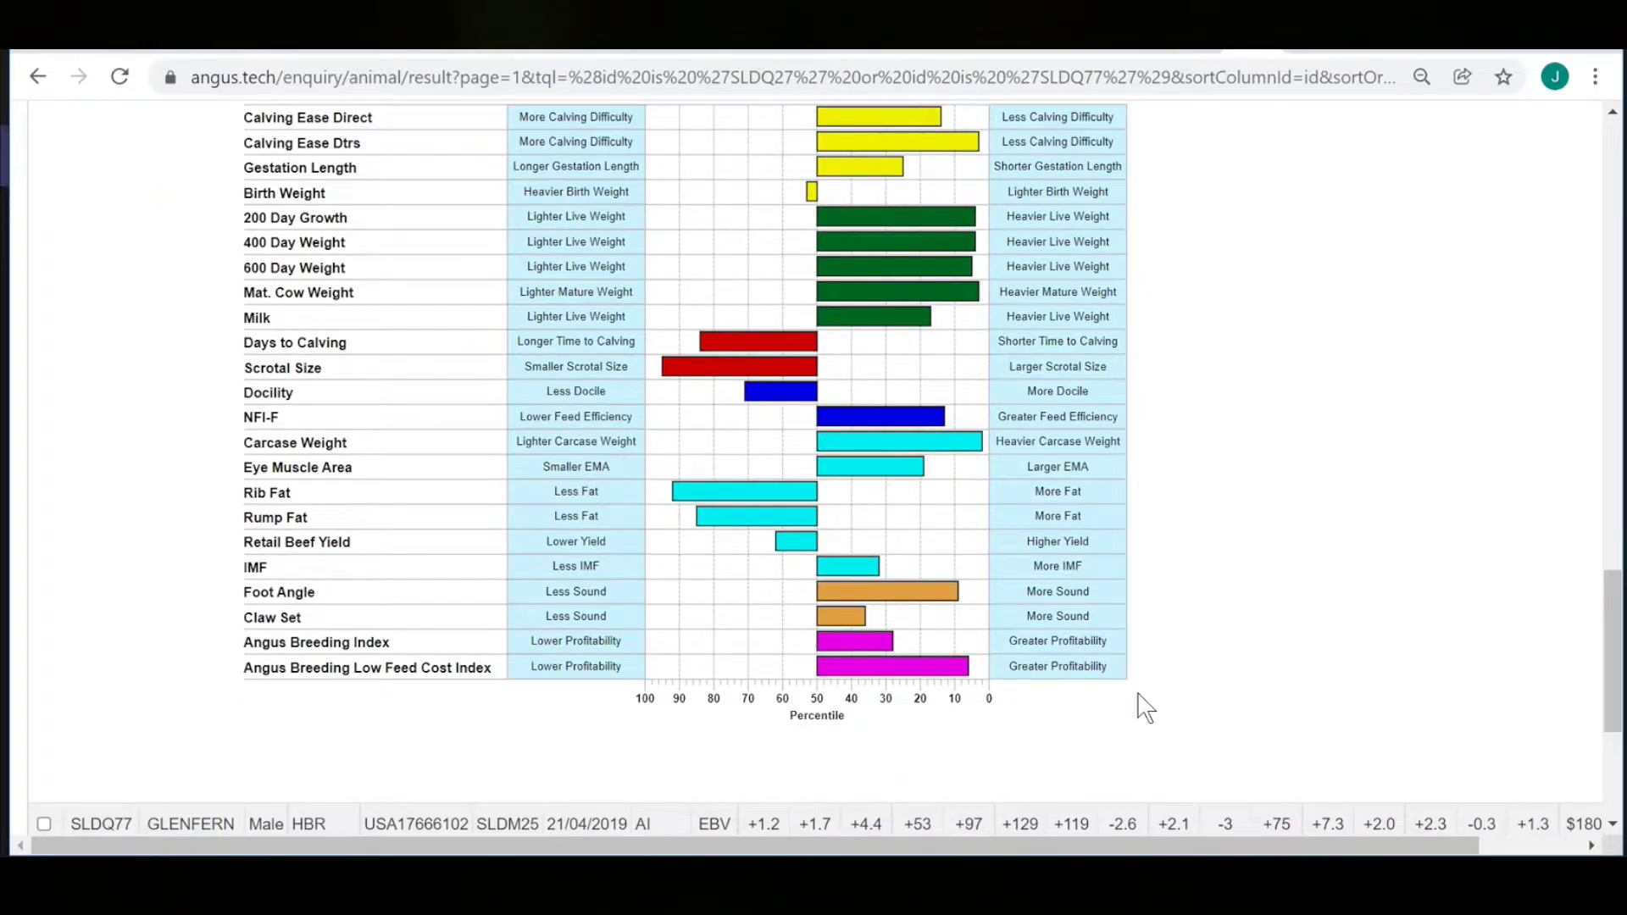
scroll(1147, 710, up, 9)
scroll(1146, 706, up, 11)
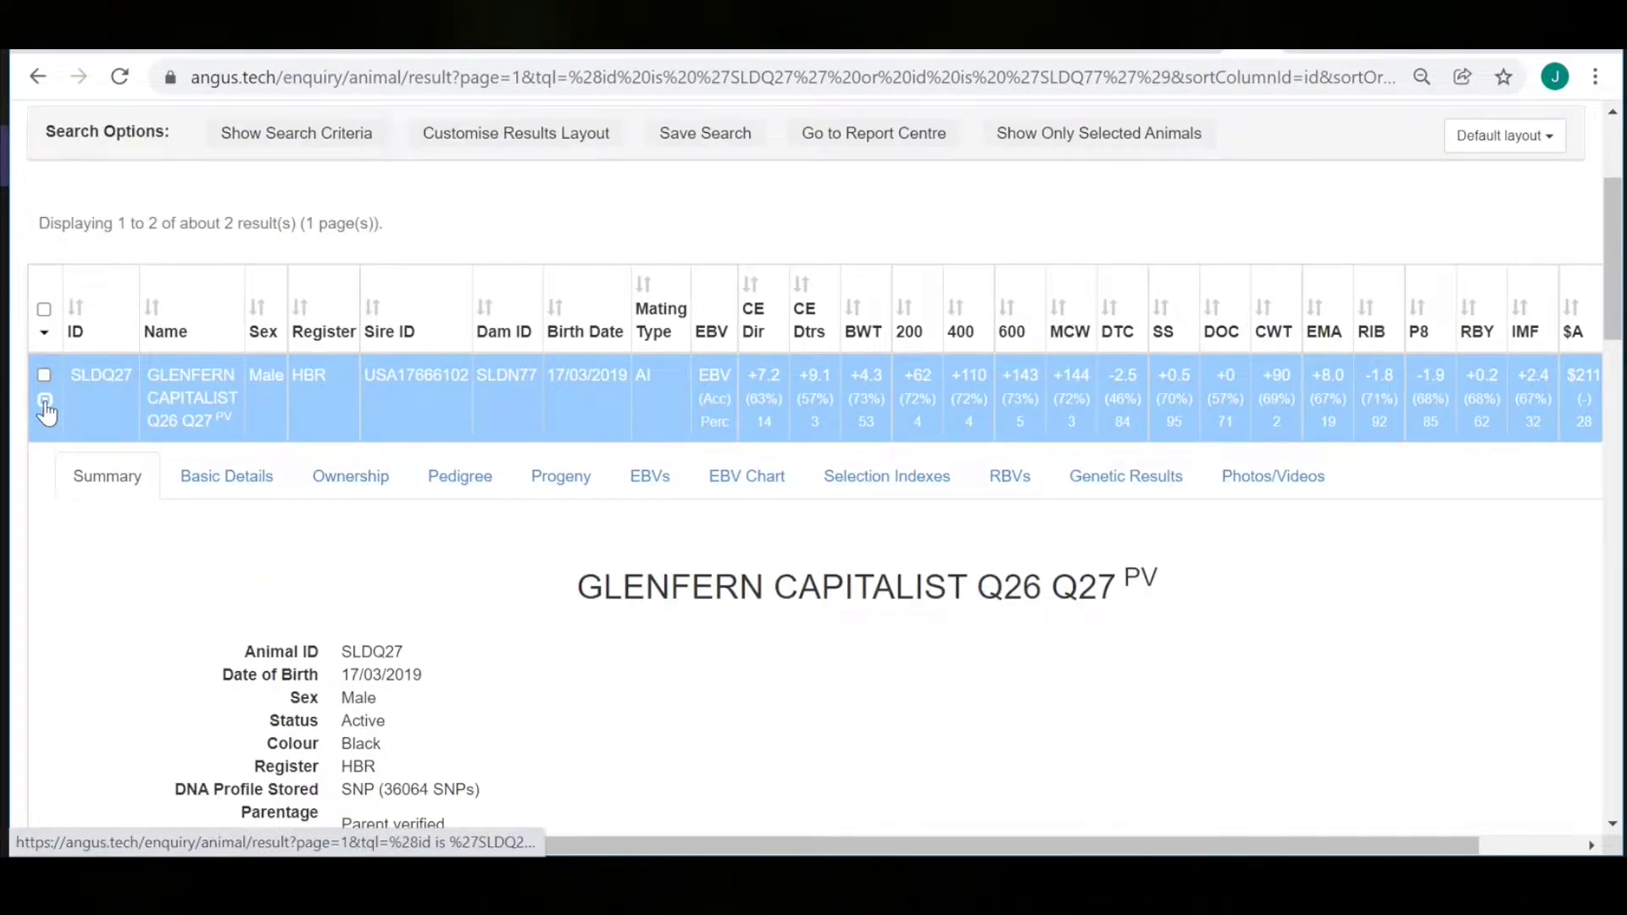
Collapse SLDQ27 and expand SLDQ77's record, reviewing its EBVs and percentile chart.
click(47, 413)
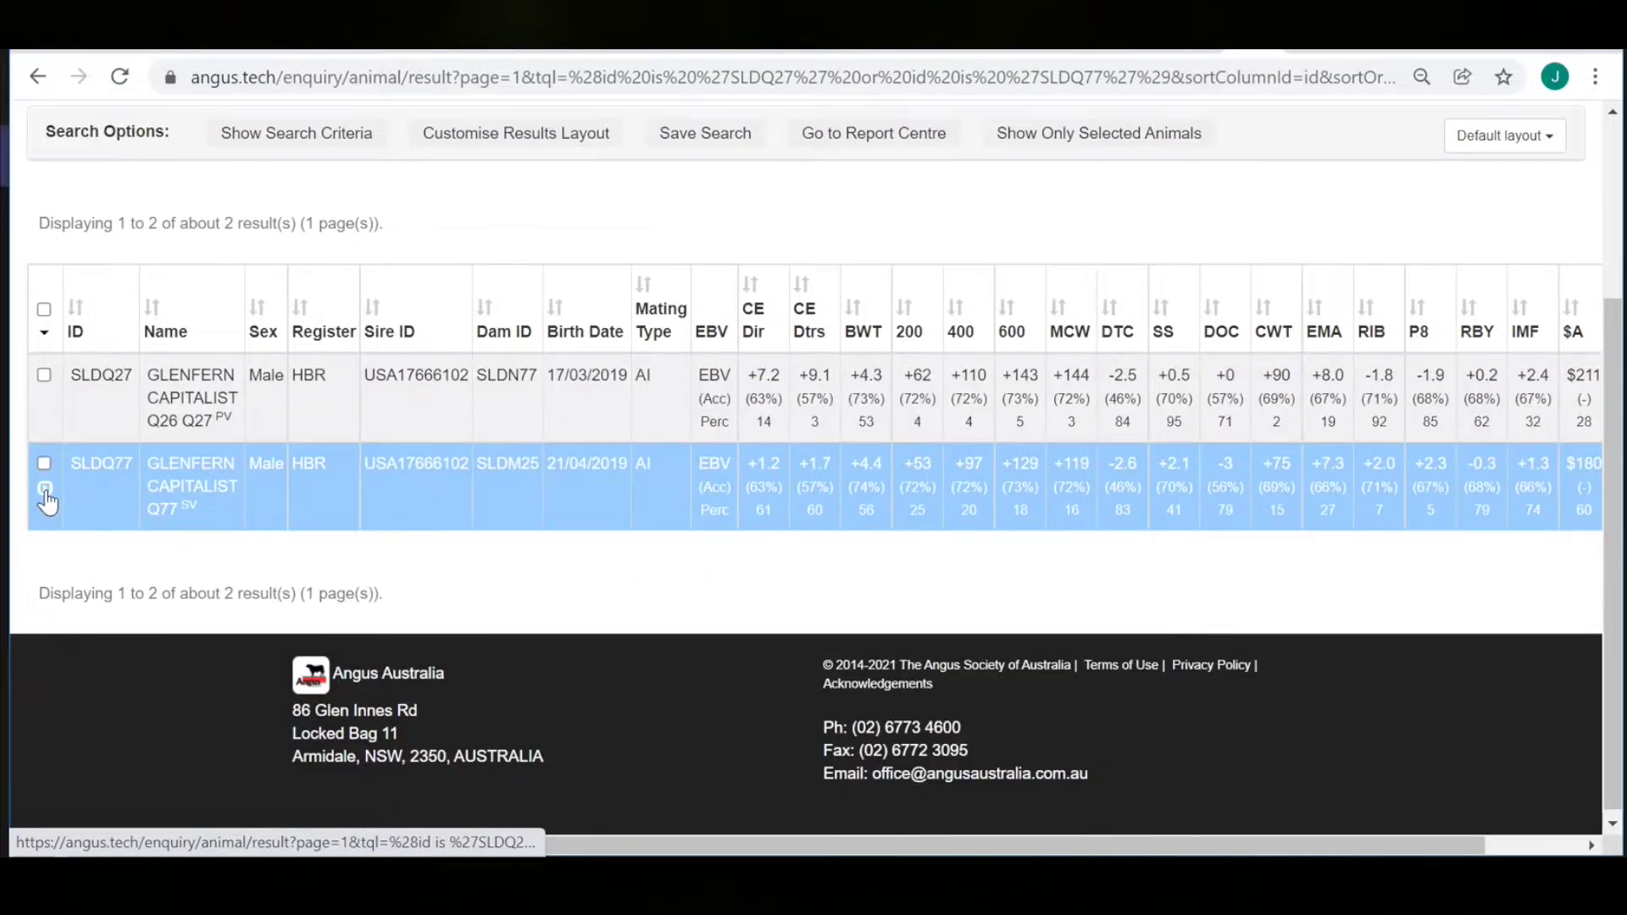
click(46, 500)
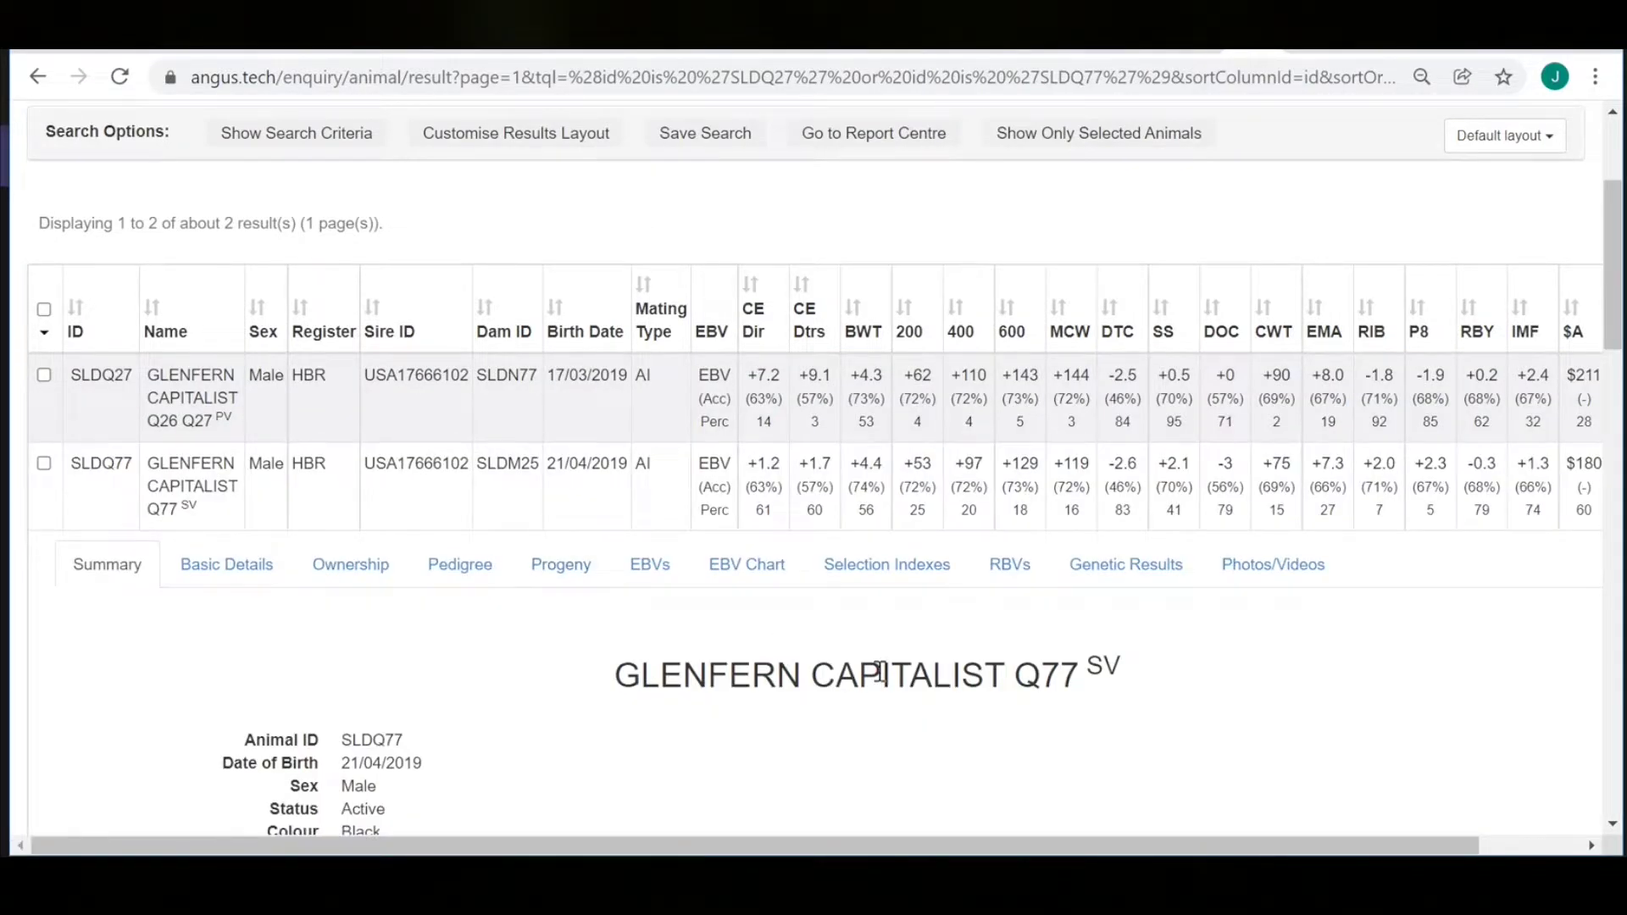
scroll(879, 674, down, 6)
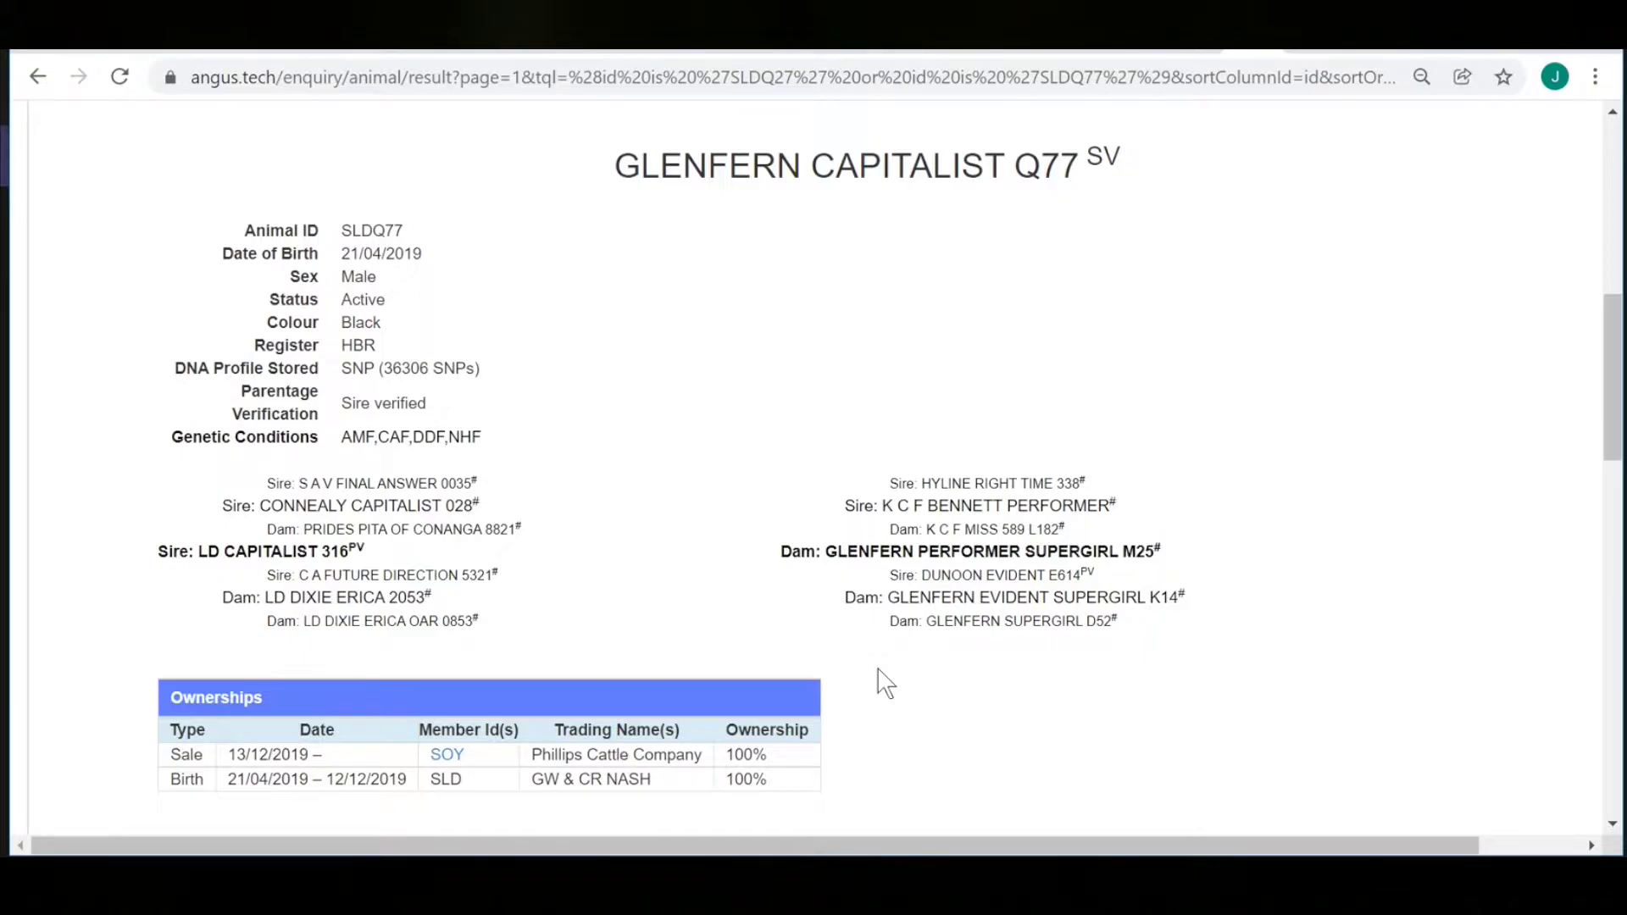
scroll(885, 682, down, 1)
scroll(885, 682, down, 5)
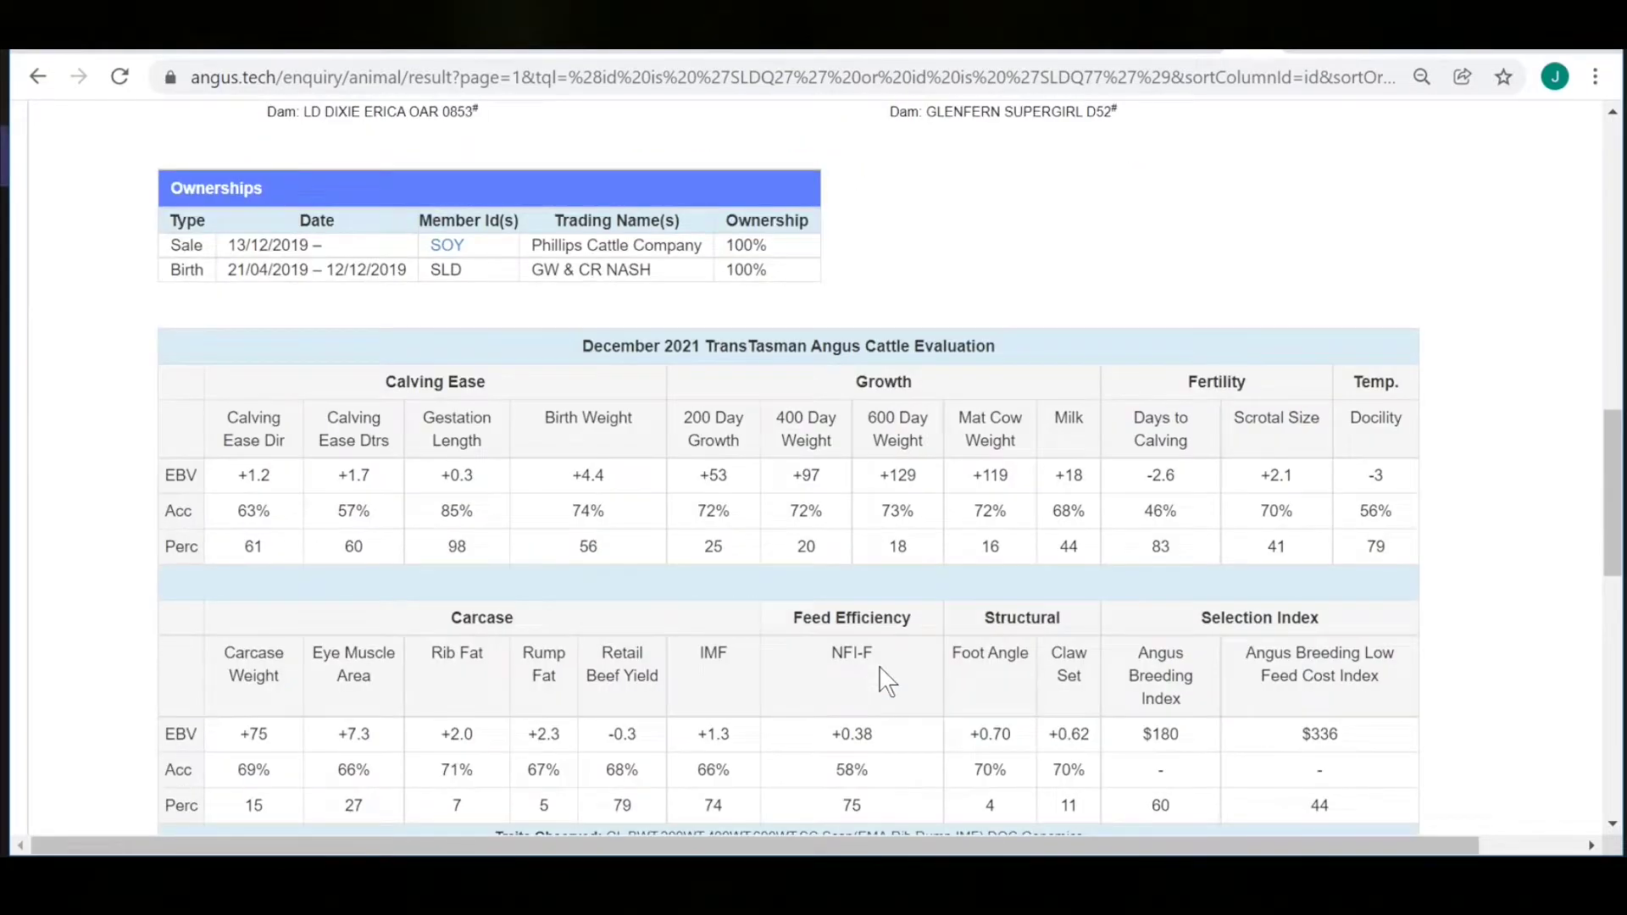
scroll(885, 682, down, 6)
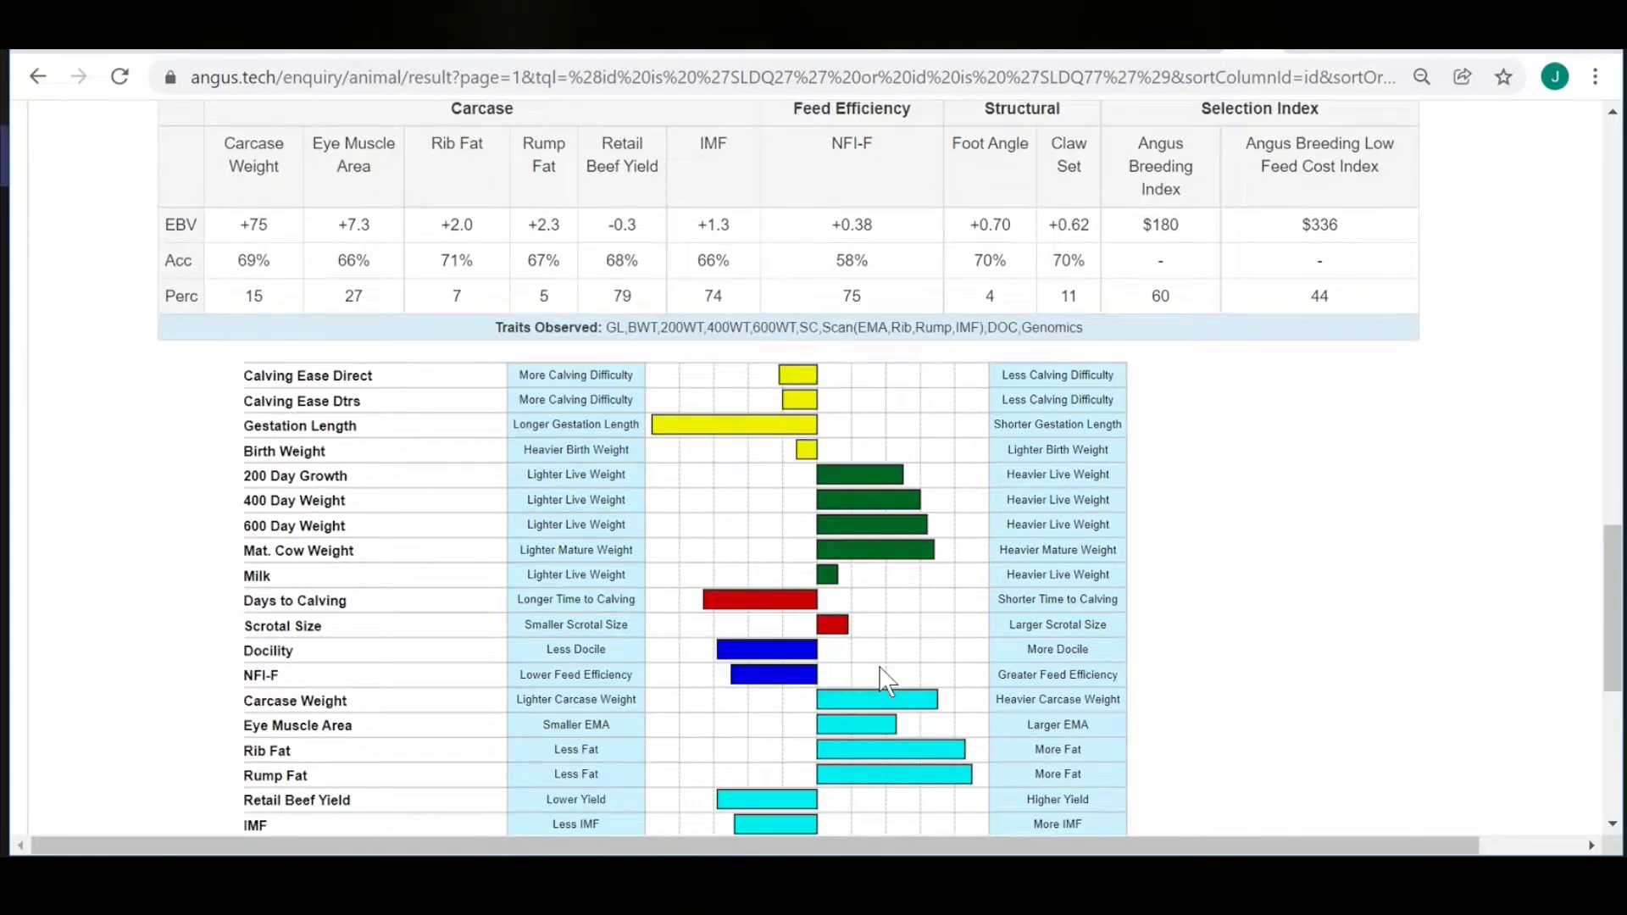
scroll(886, 682, down, 2)
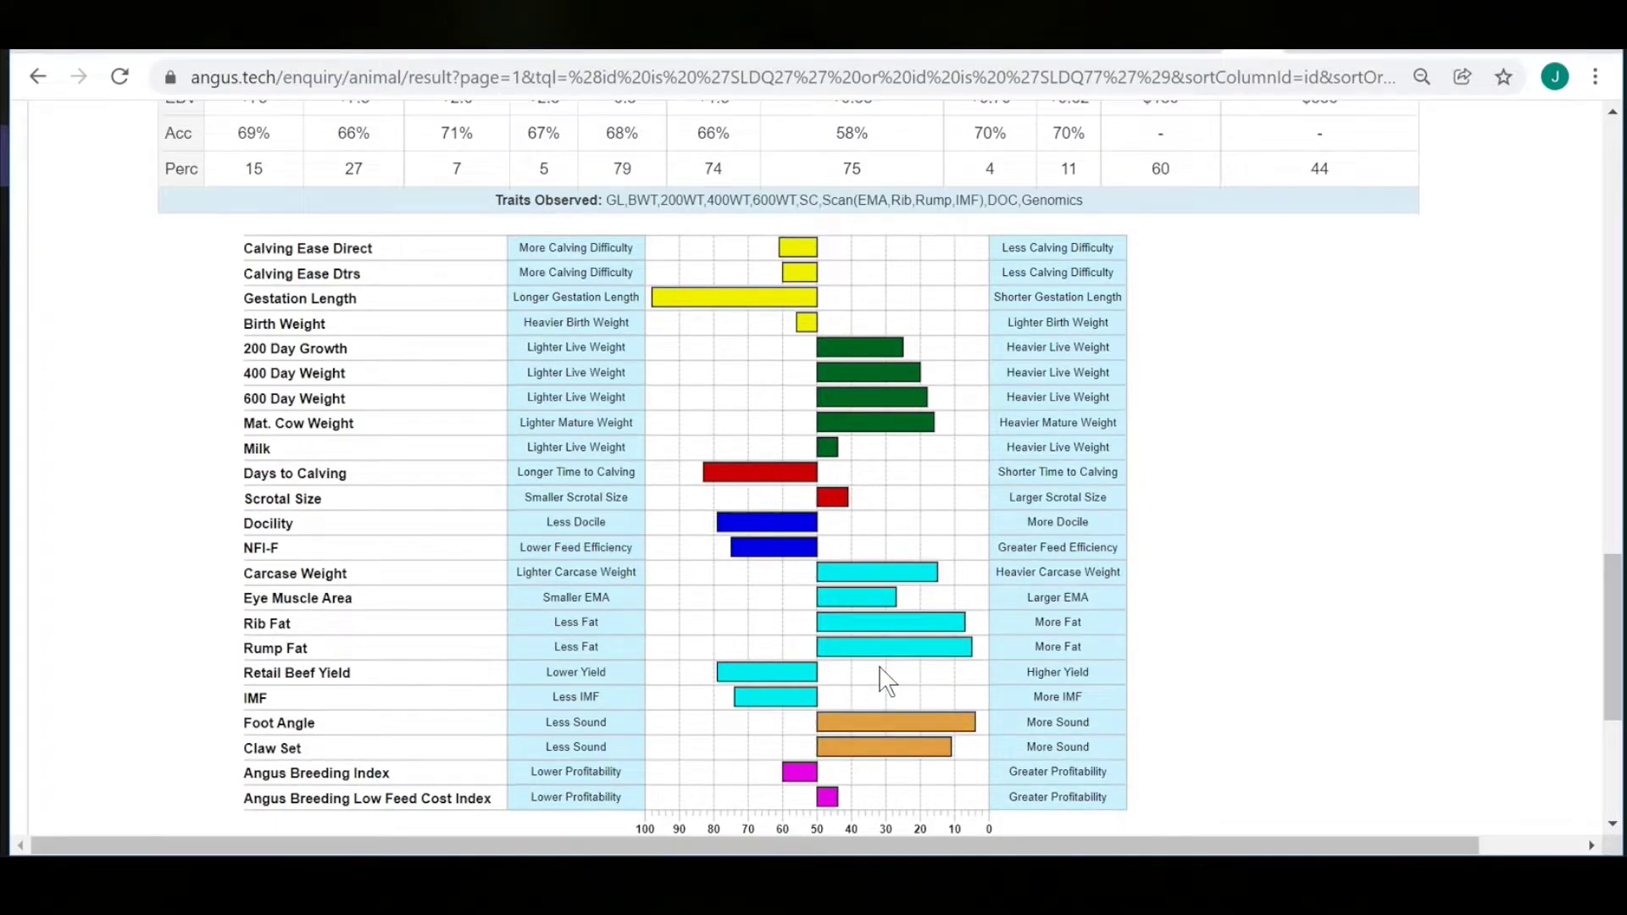
scroll(886, 683, down, 2)
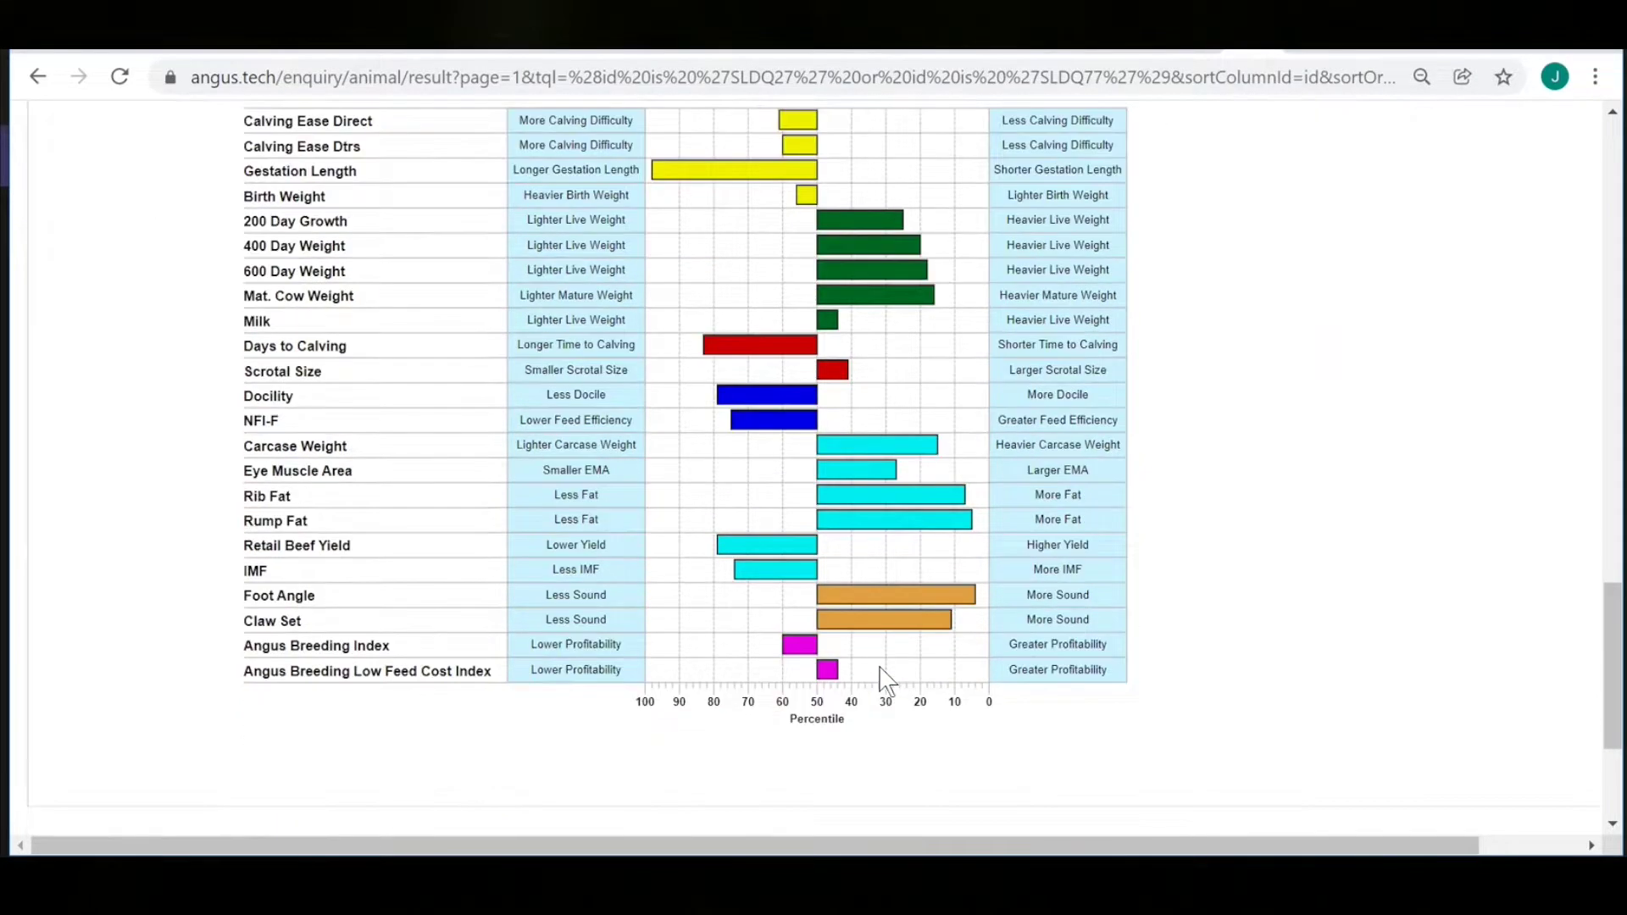
scroll(886, 681, down, 3)
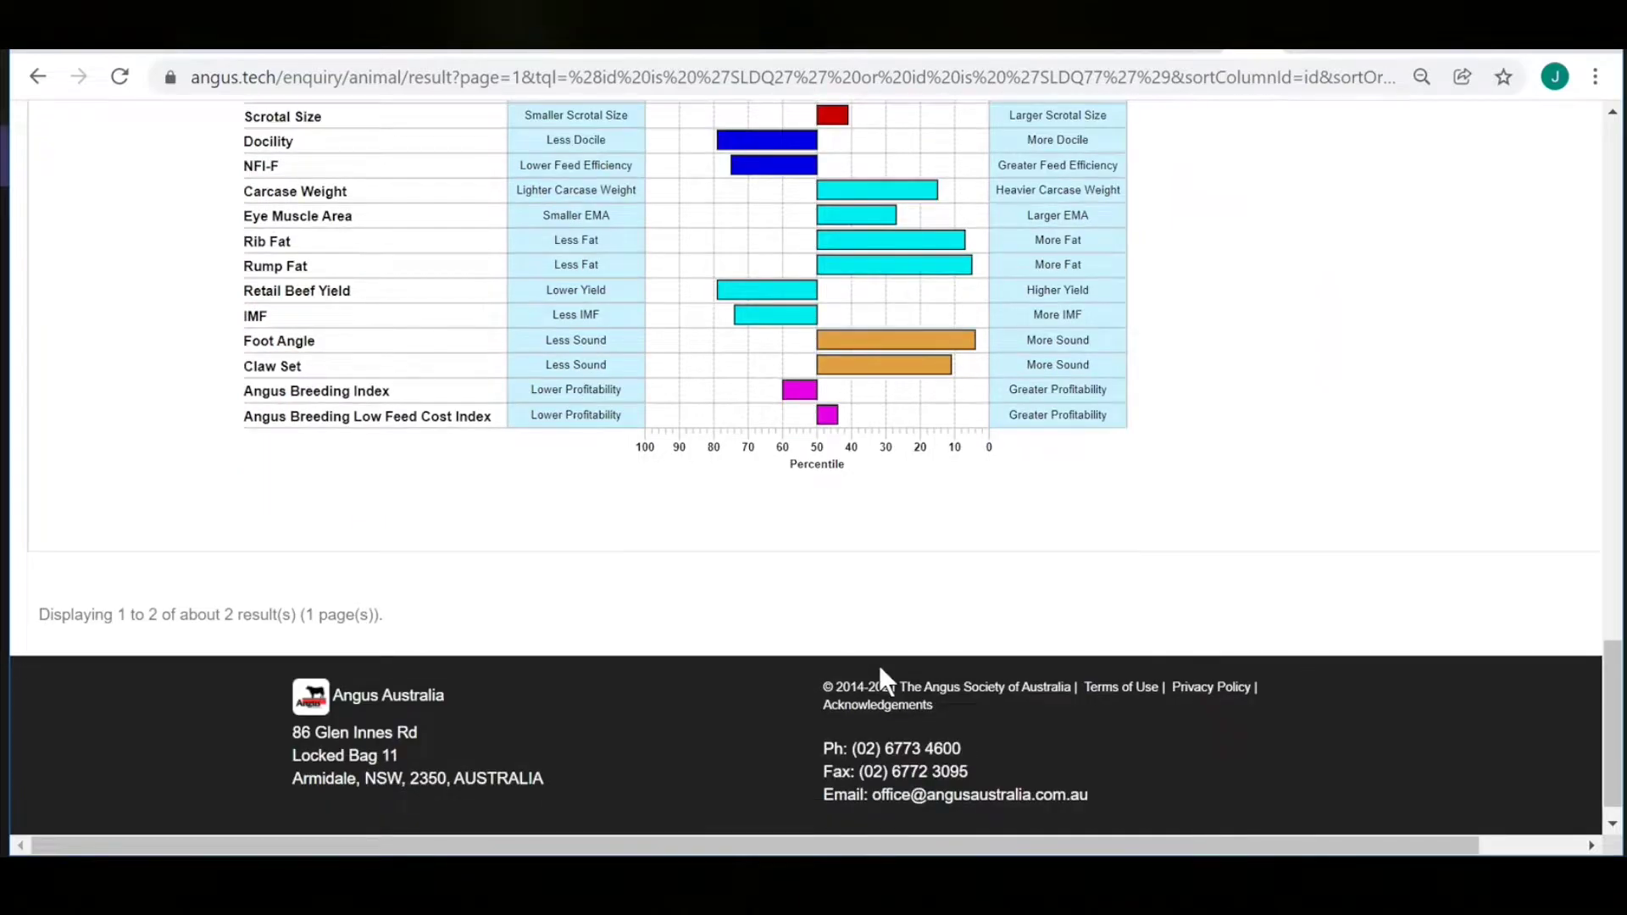
Return to the top and highlight the SLDQ77 row in the results.
scroll(886, 680, up, 1)
scroll(886, 681, up, 10)
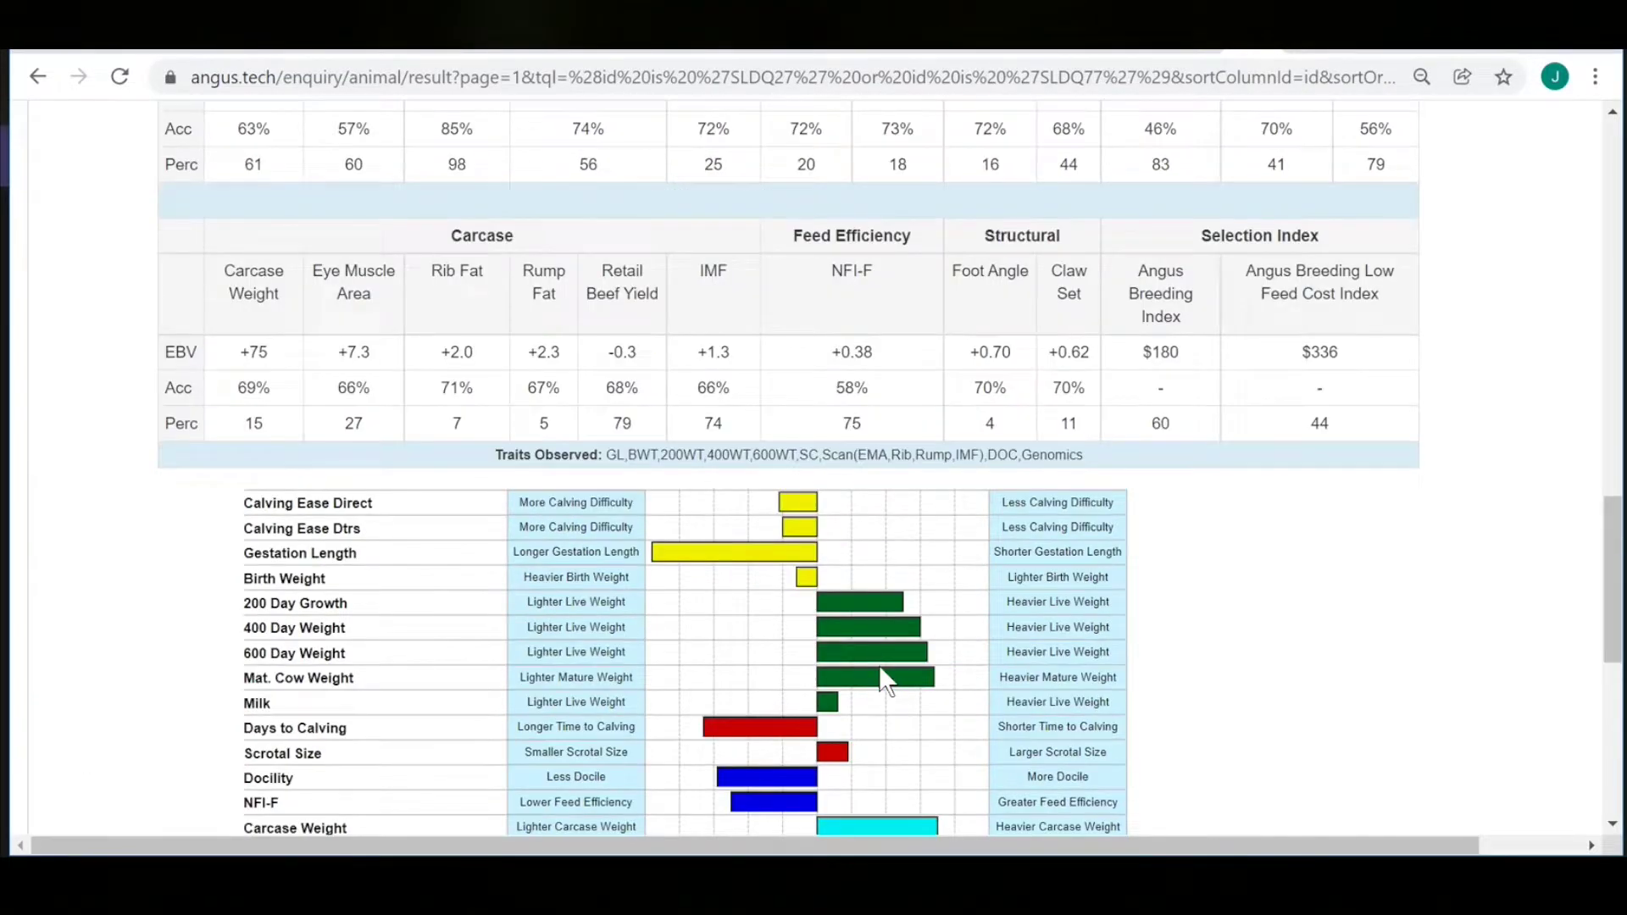
scroll(886, 680, up, 5)
scroll(886, 681, up, 5)
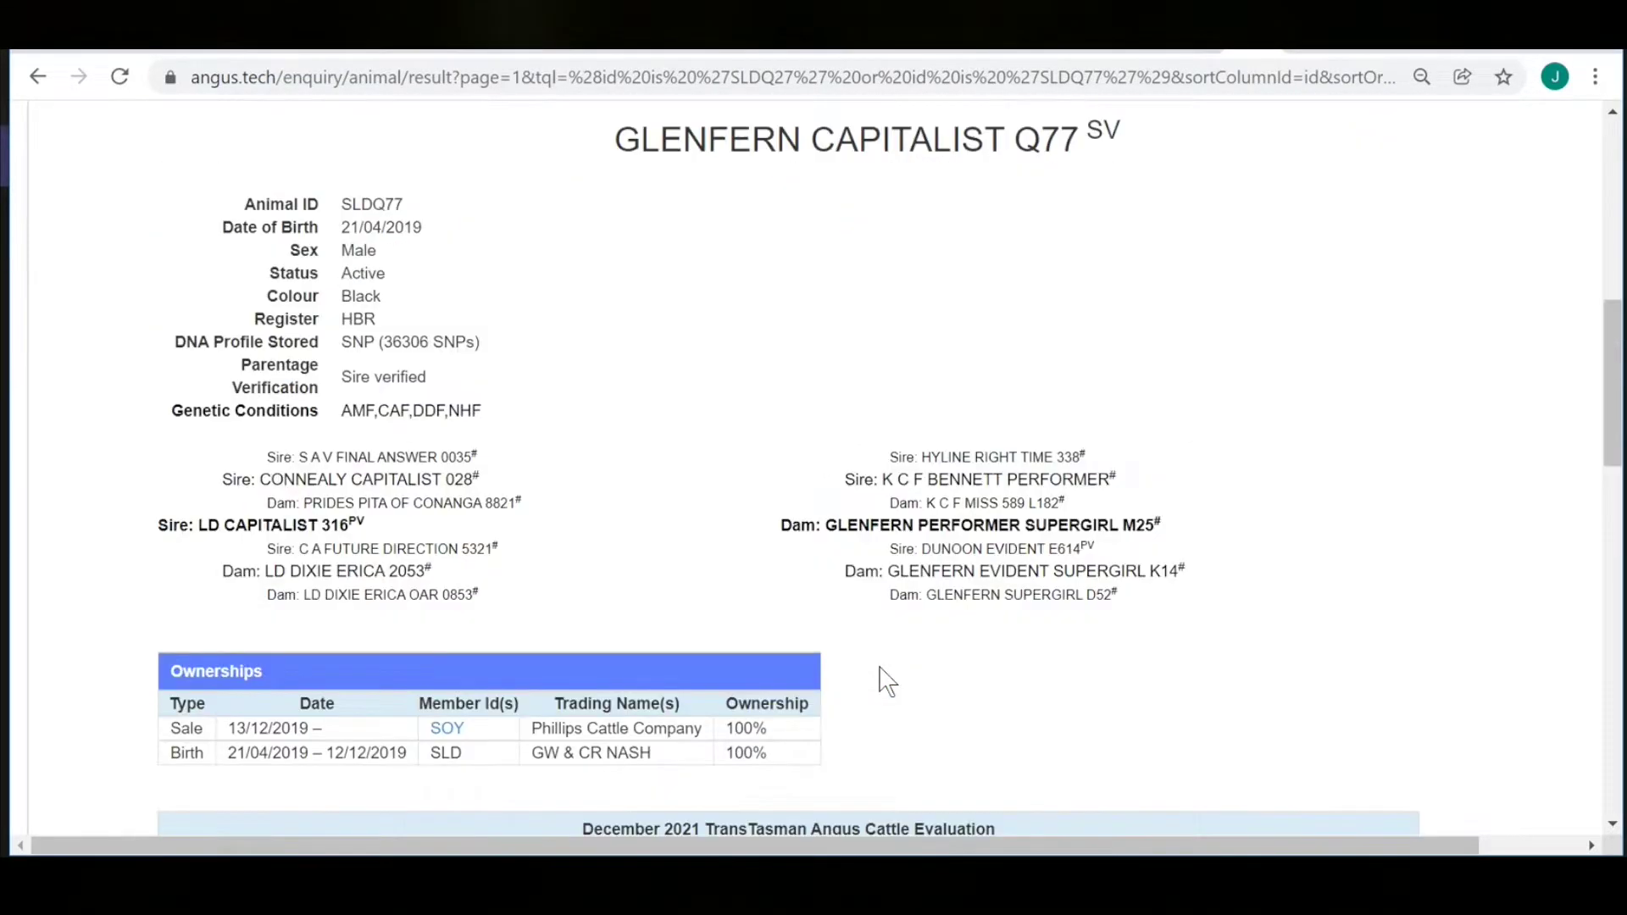
scroll(886, 681, up, 6)
click(62, 381)
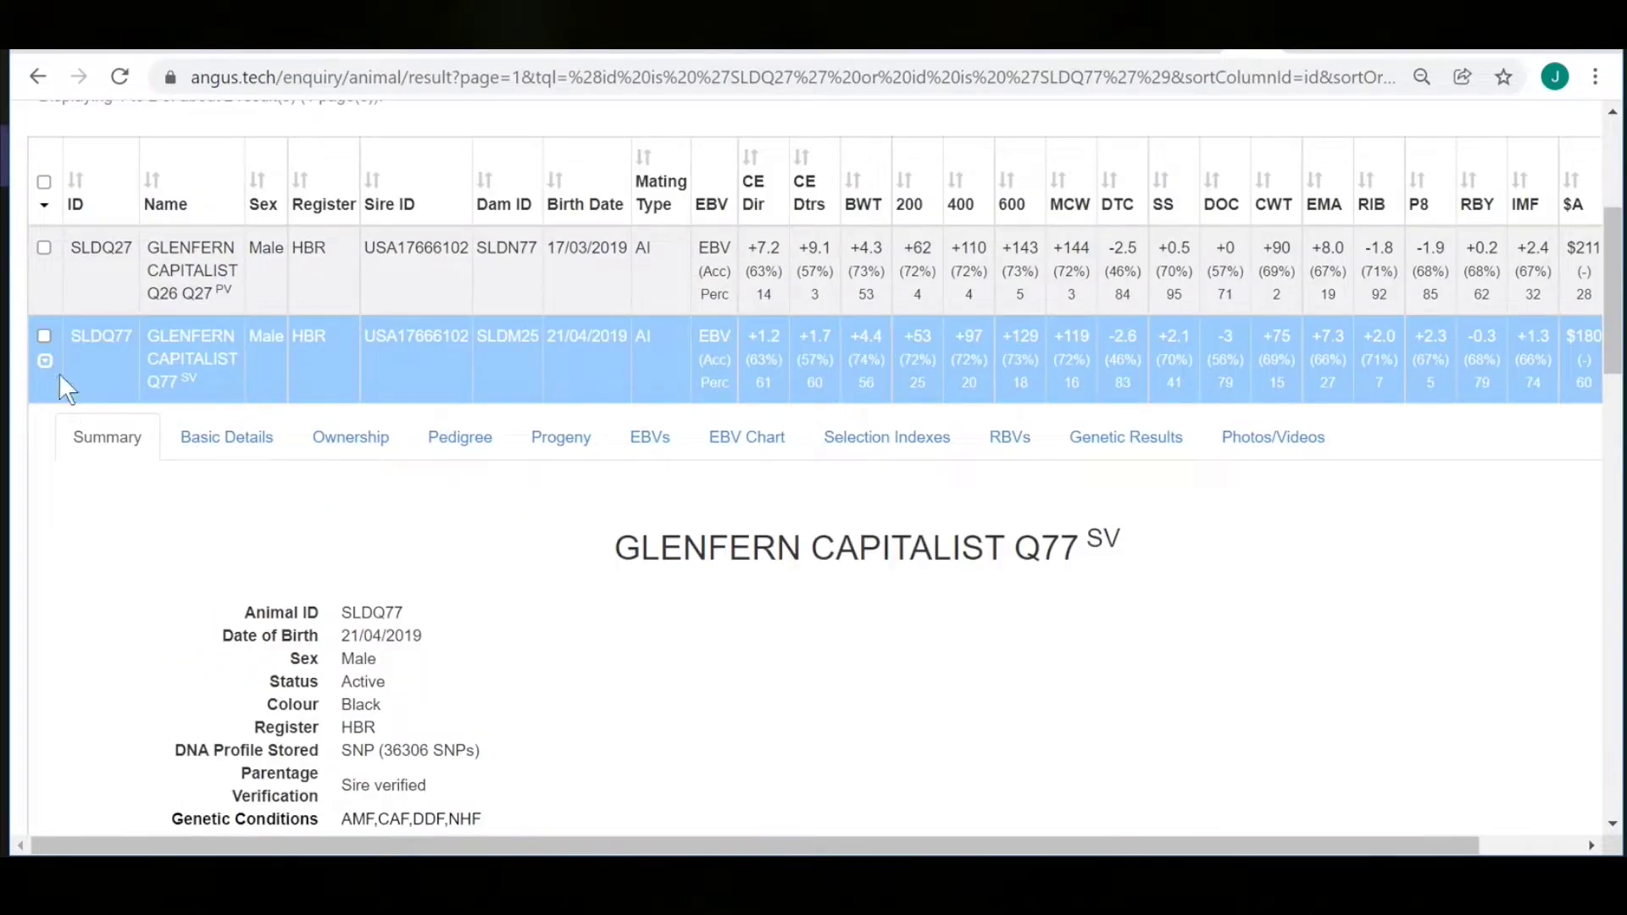
Collapse the SLDQ77 details and sort the search results by the $A index.
click(48, 373)
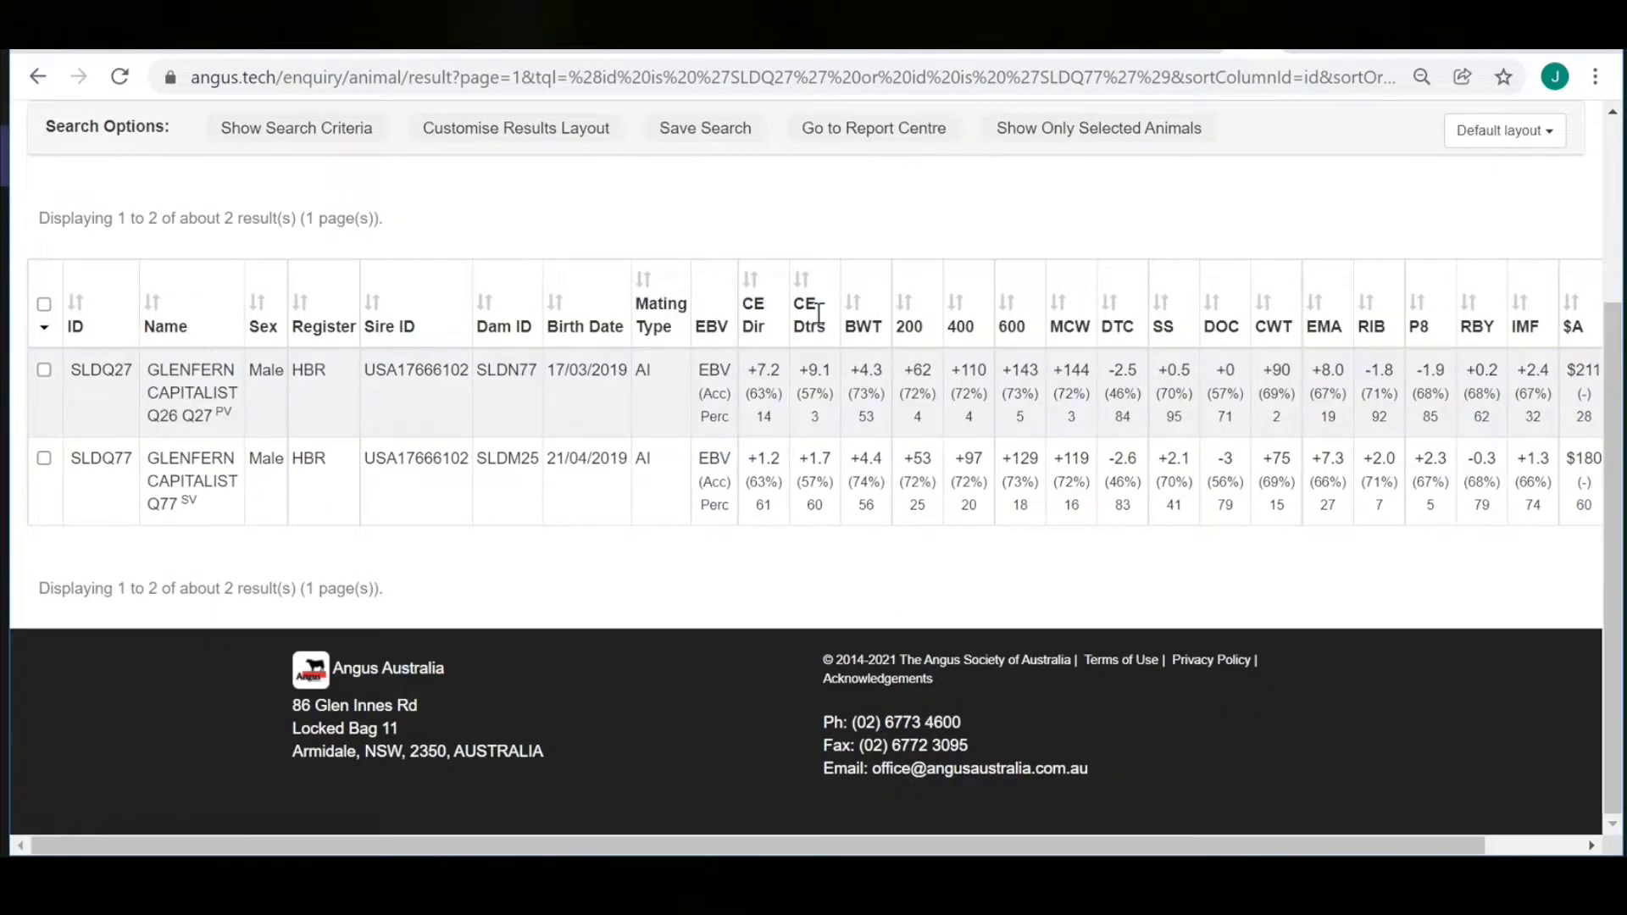
drag(819, 845, 975, 842)
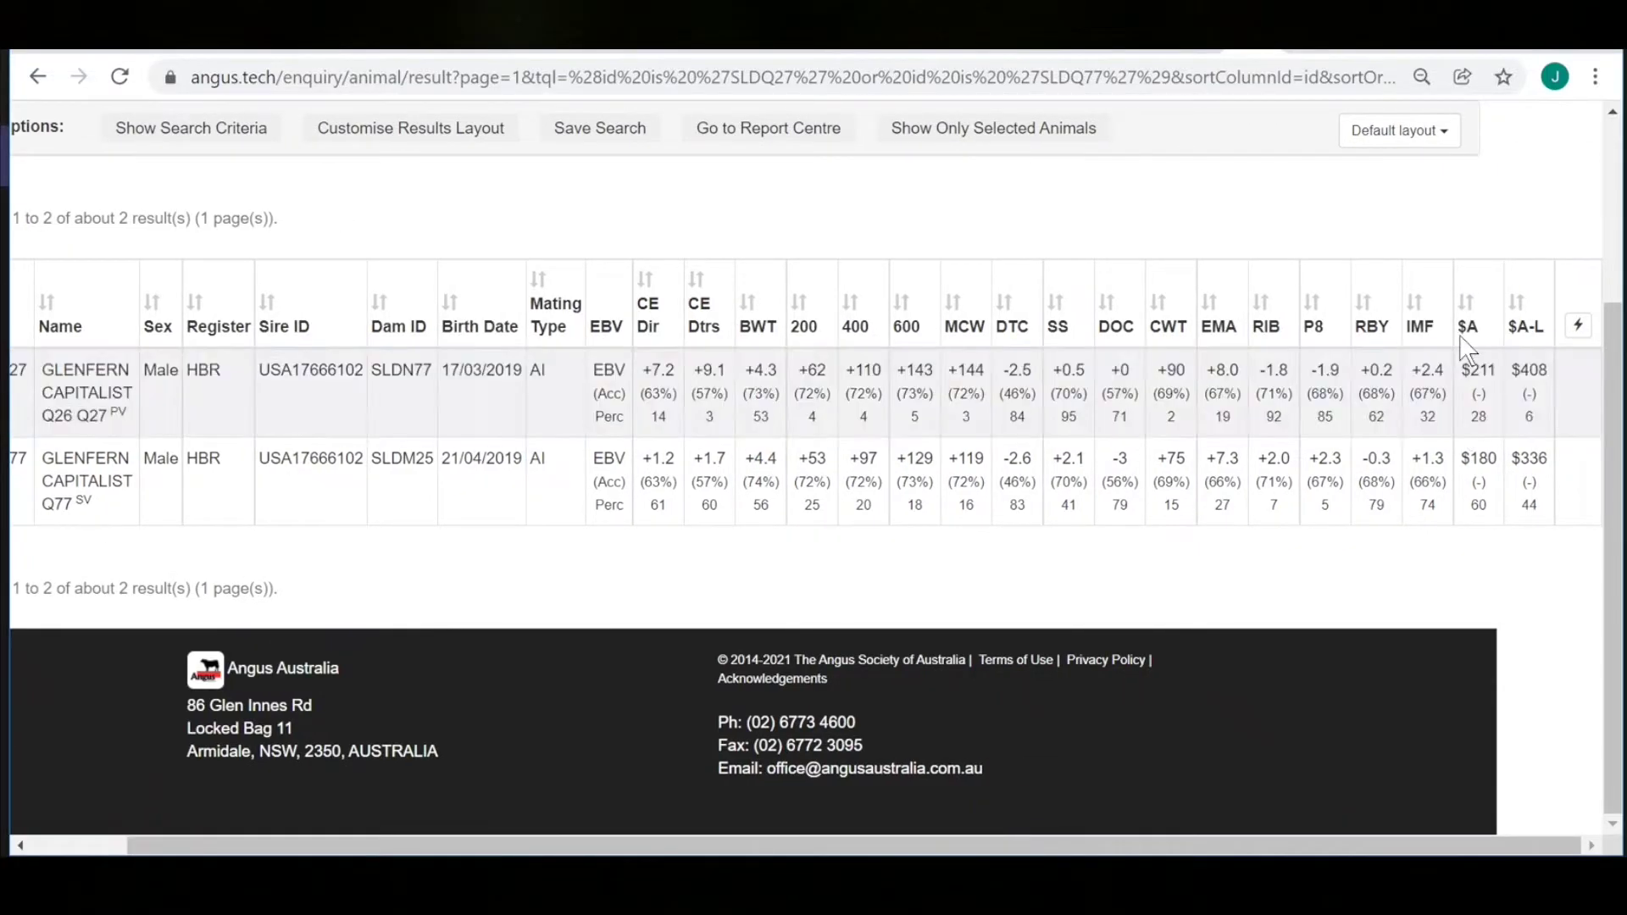
click(1468, 304)
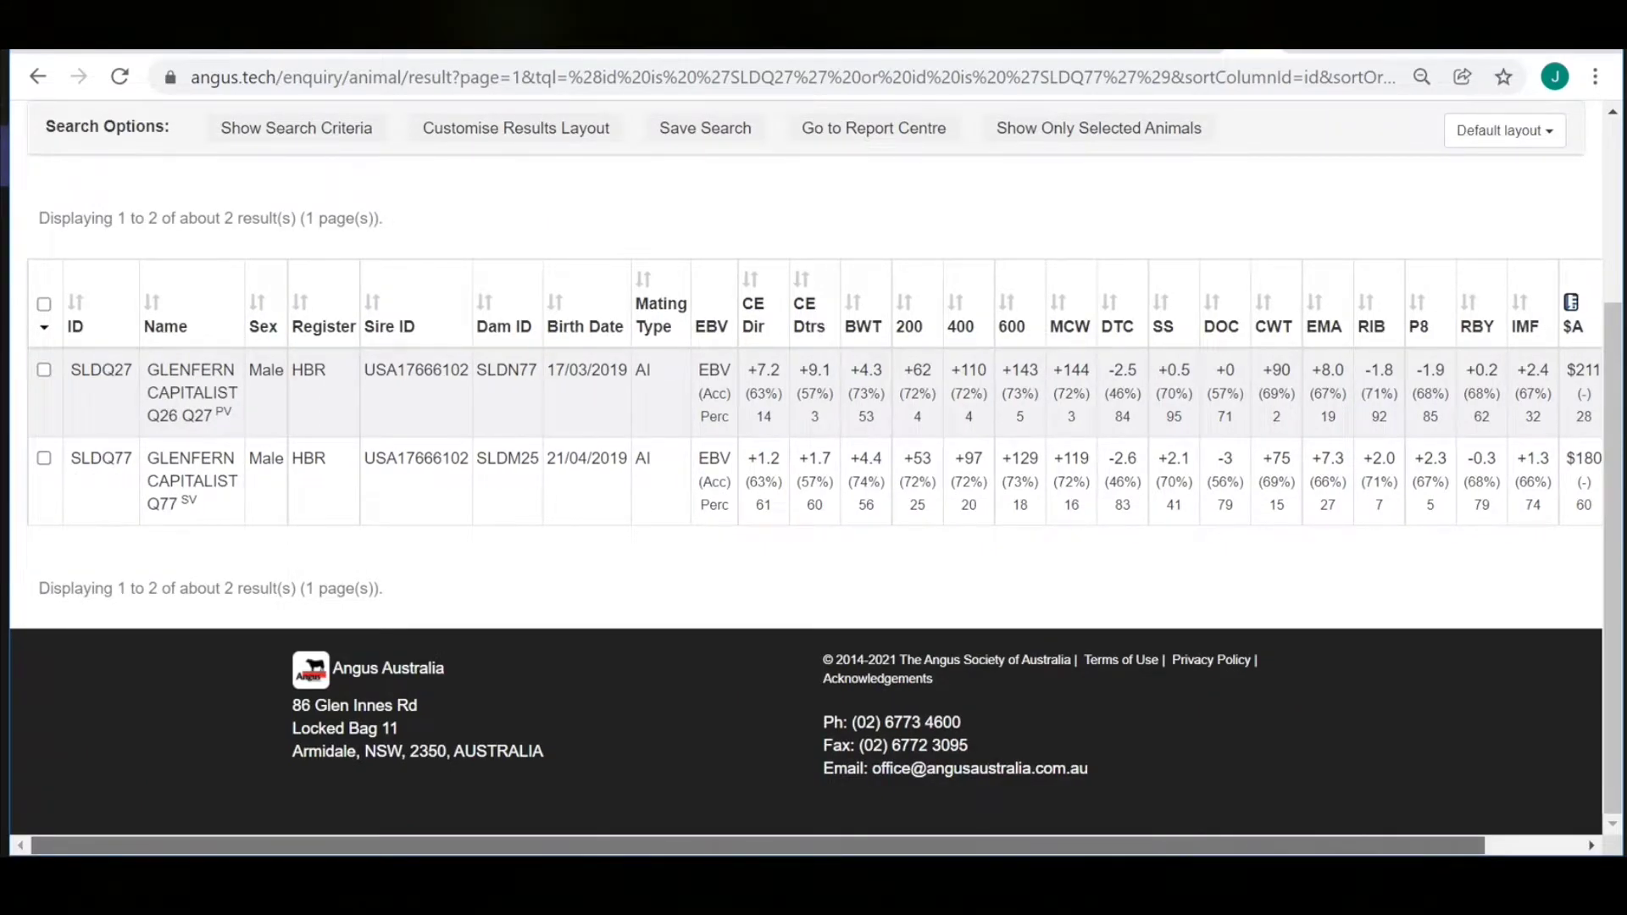
Generate the Detailed Animal Reports PDF with Pedigree + EBVs + EBV Chart from the Report Centre.
click(874, 128)
scroll(960, 500, up, 3)
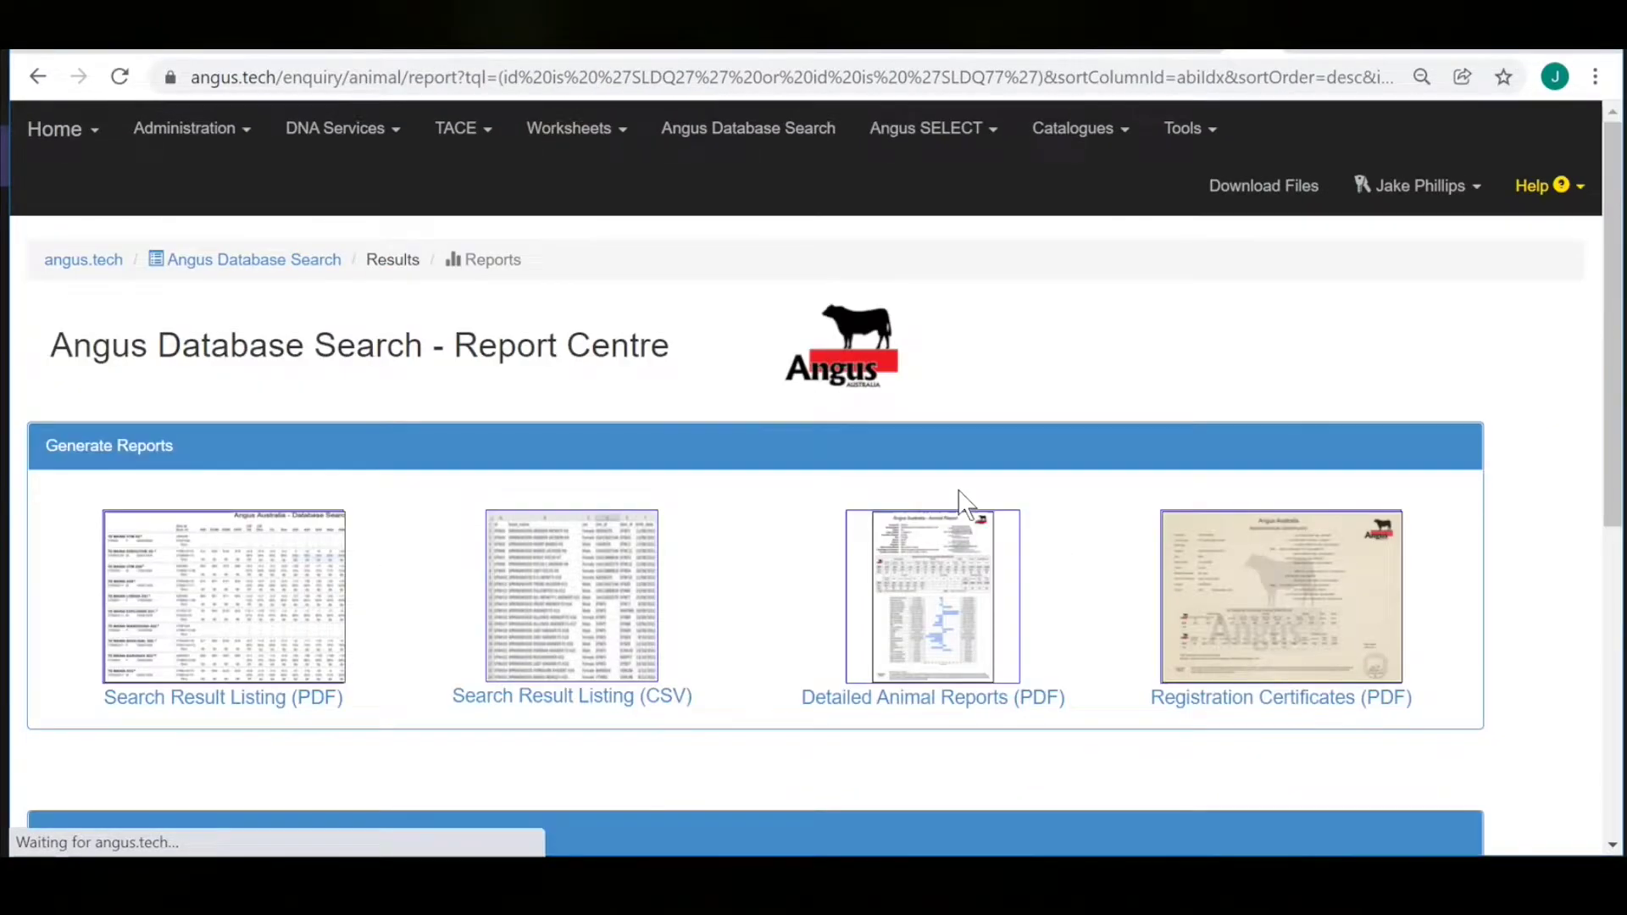
click(887, 598)
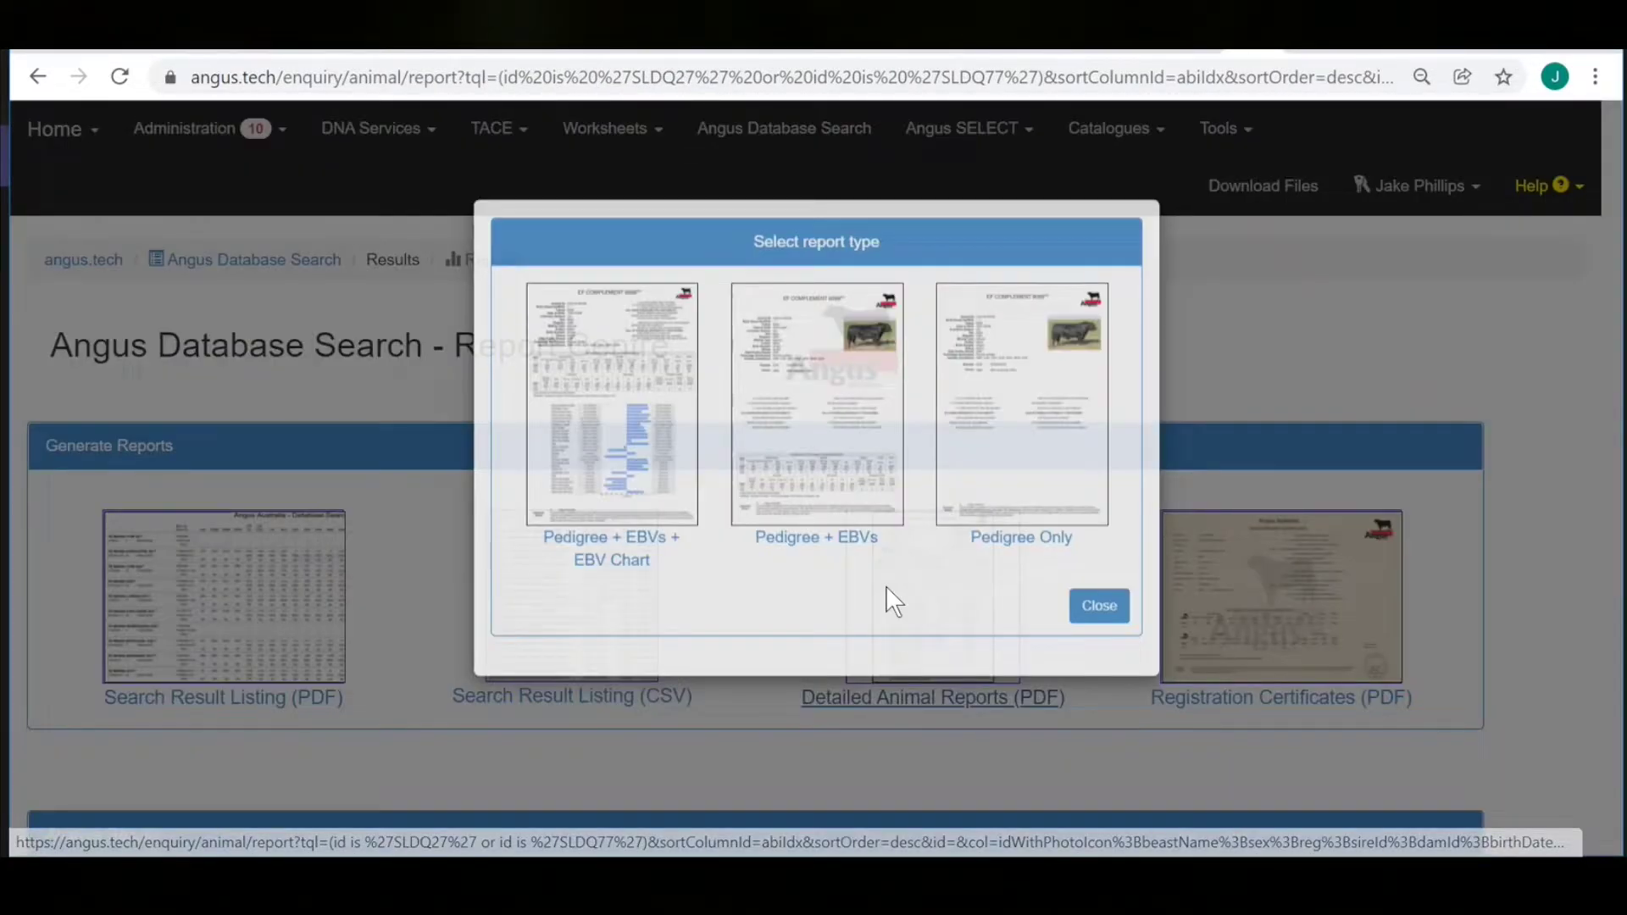
click(648, 468)
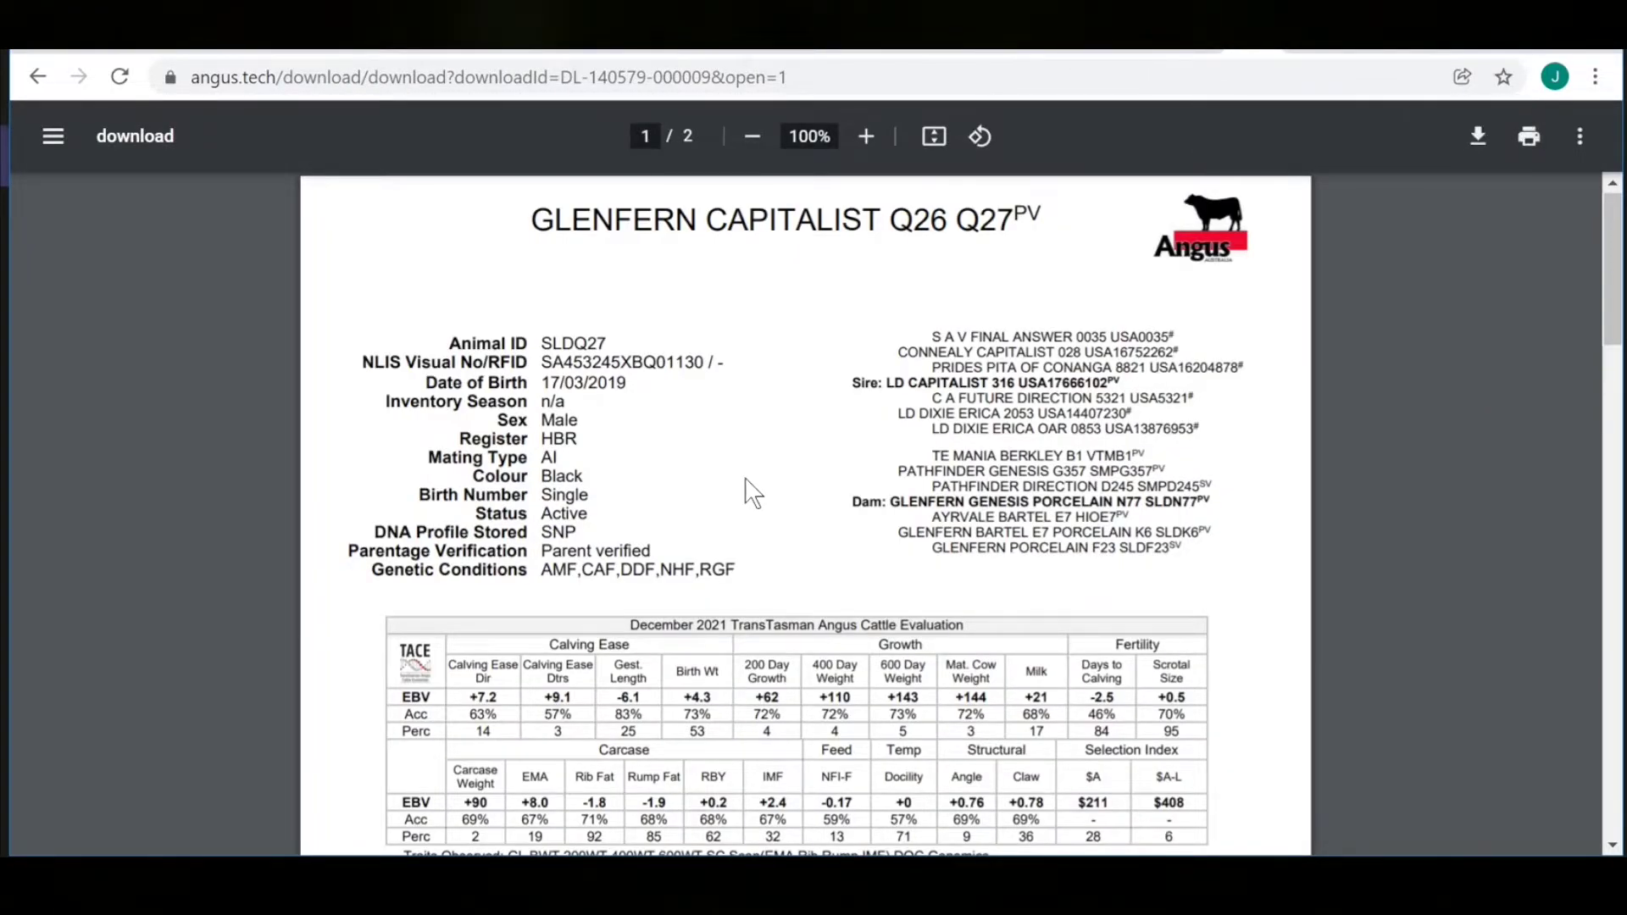
Scroll through pages 1 and 2 of the detailed animal report PDF.
scroll(753, 494, down, 5)
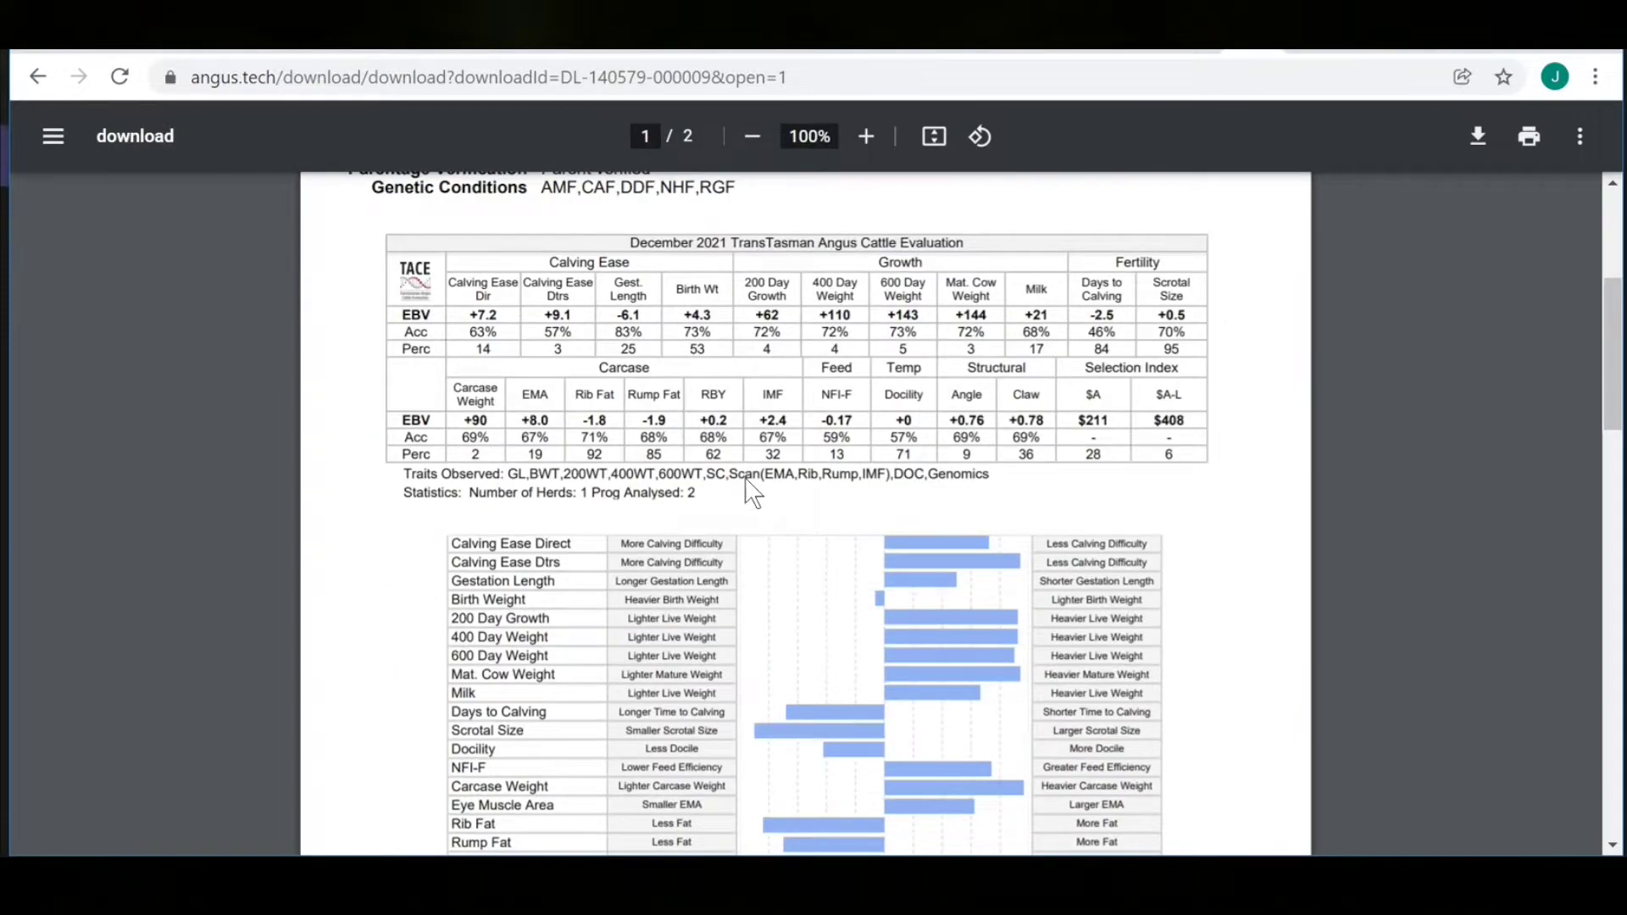
scroll(753, 494, down, 15)
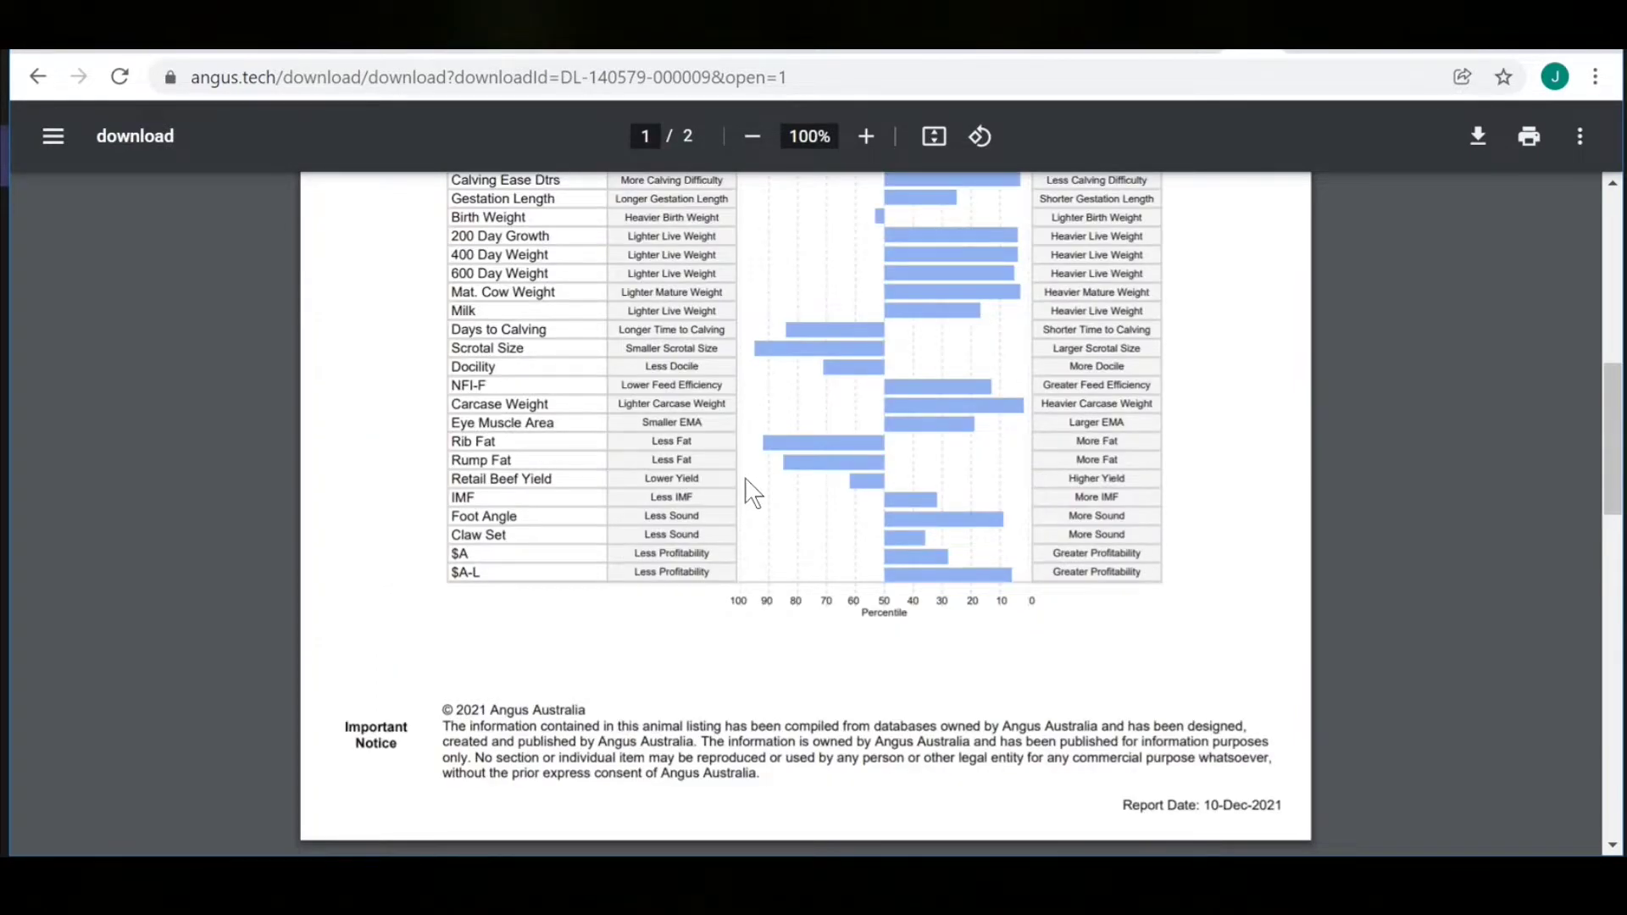
scroll(753, 494, down, 5)
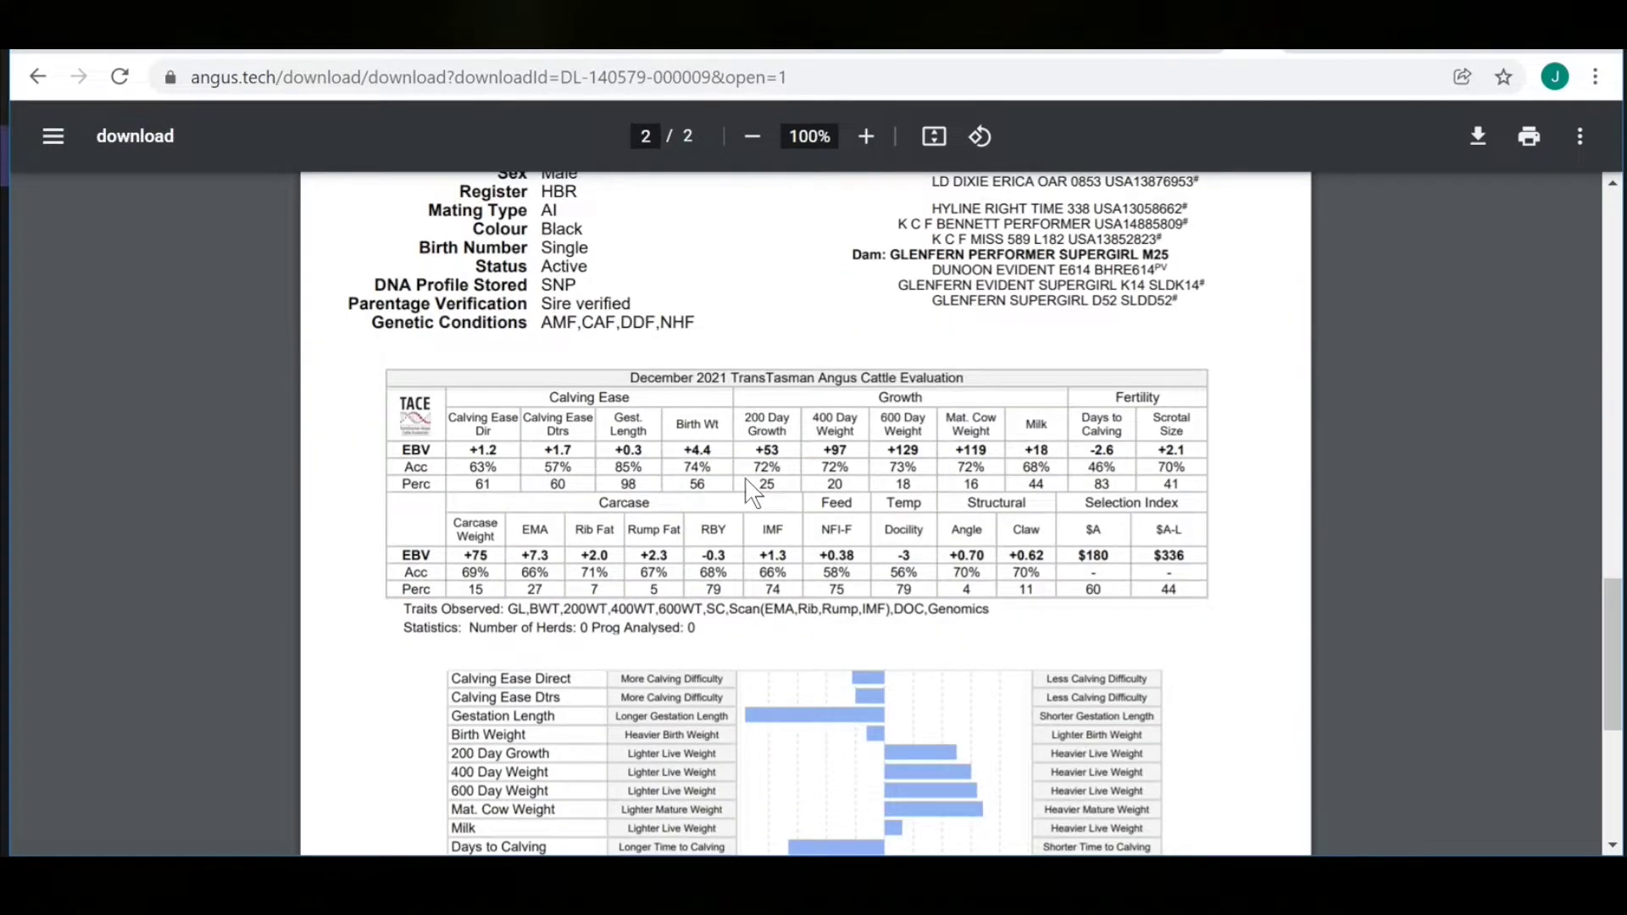
scroll(754, 493, down, 4)
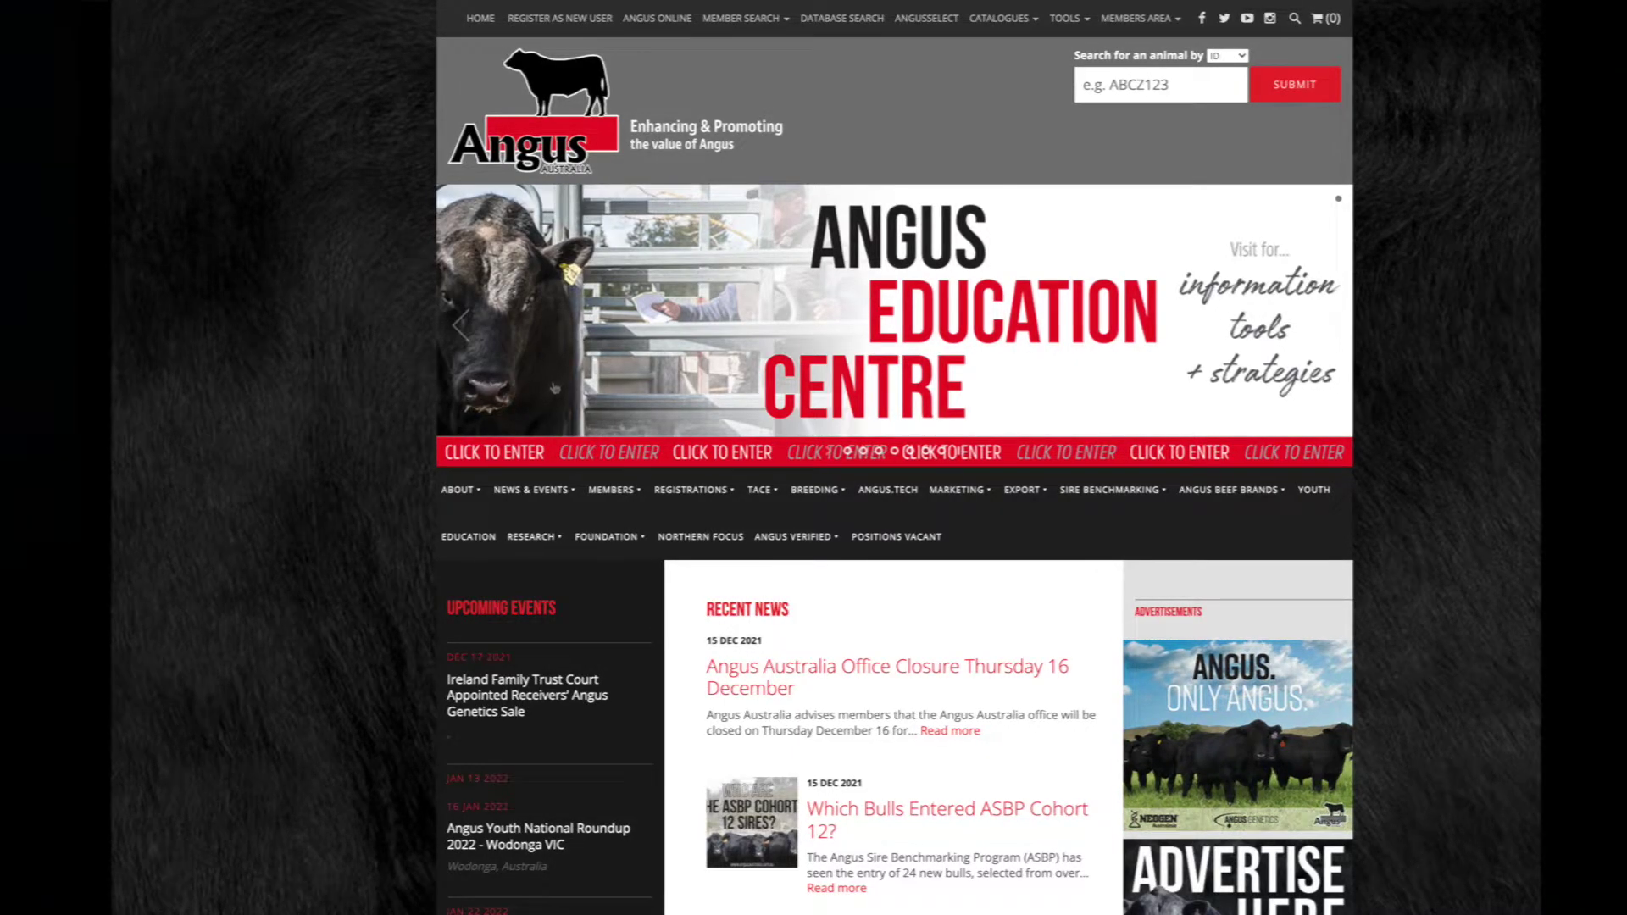
Go to the ANGUSSELECT section to list the published sale catalogues.
click(928, 18)
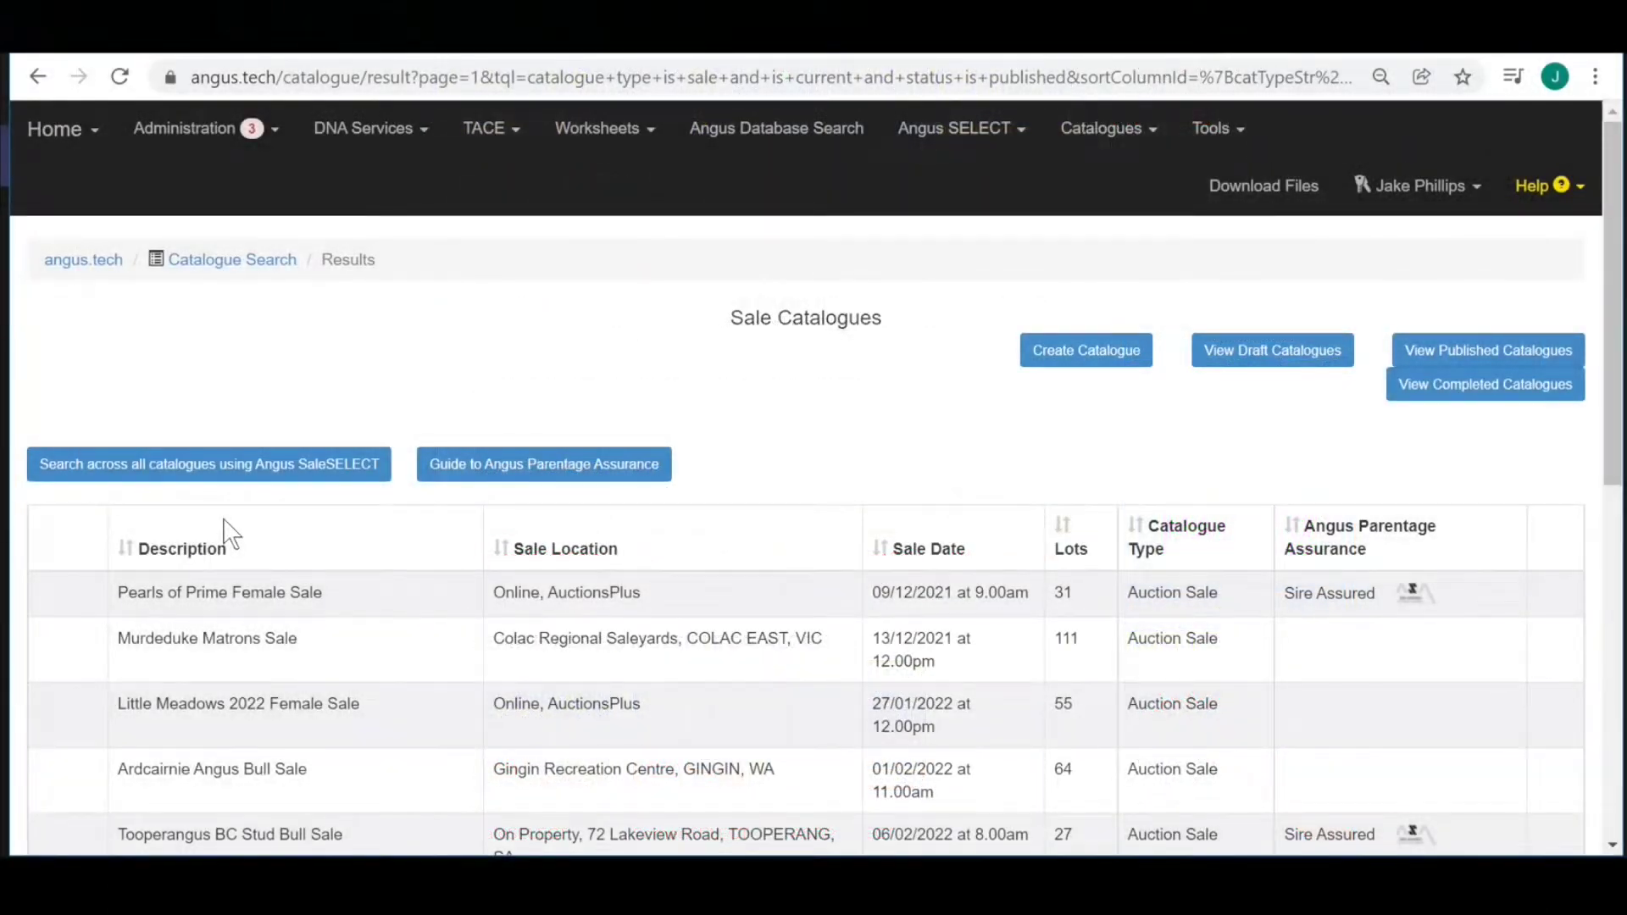
Expand the Rennylea Angus Autumn Bull Sale catalogue and show all 140 of its lots.
scroll(226, 527, down, 7)
scroll(222, 517, down, 1)
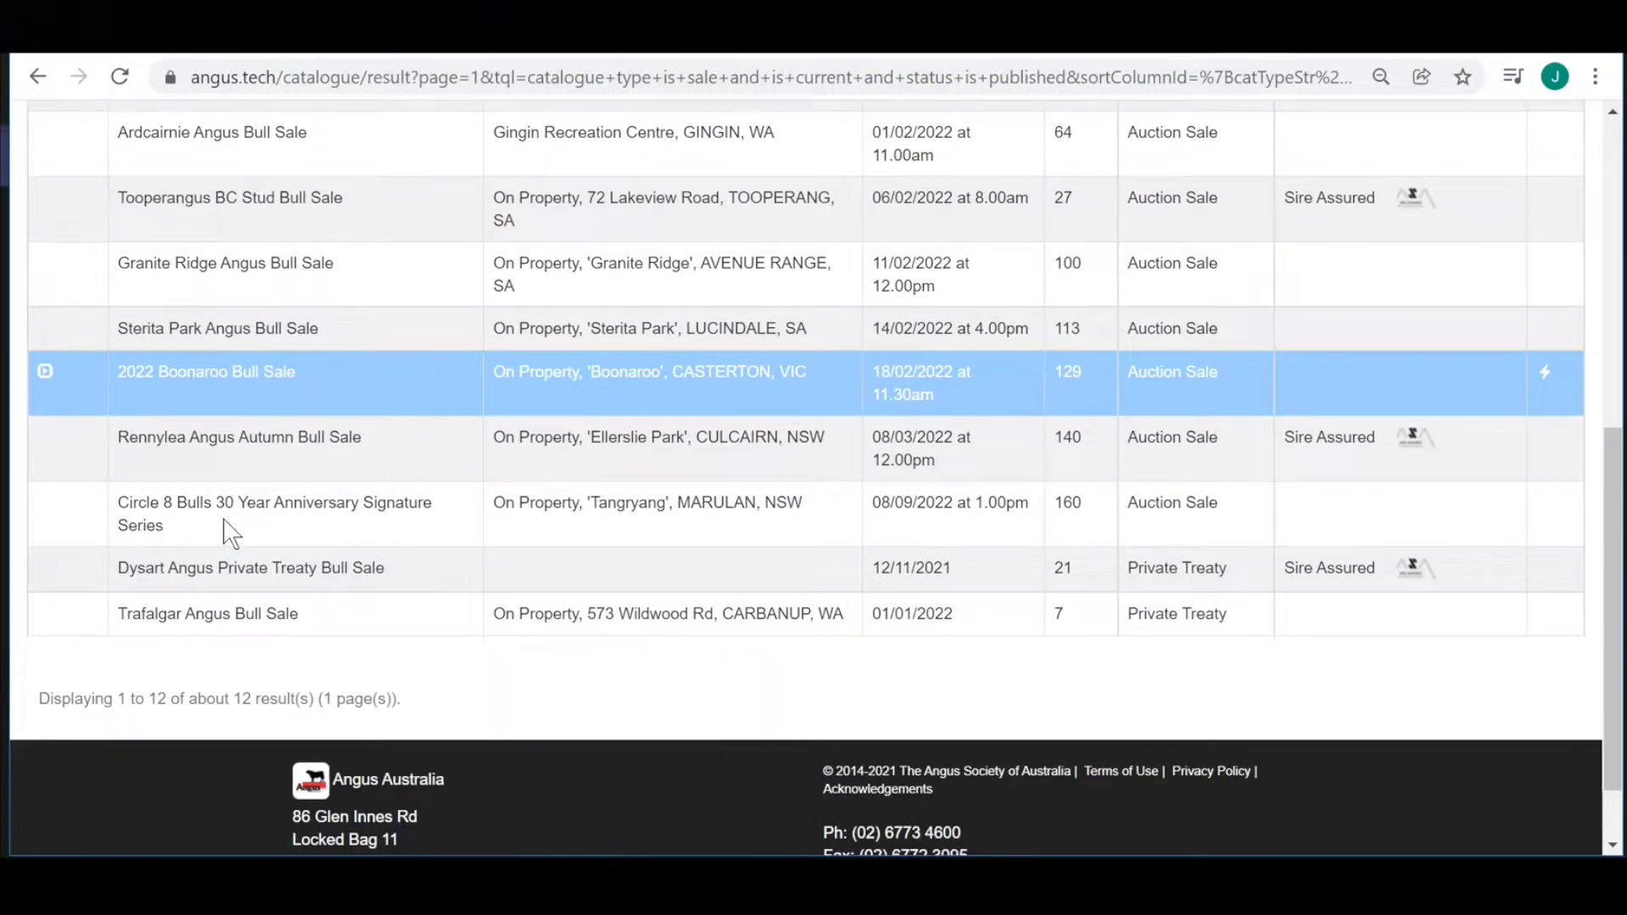
click(45, 437)
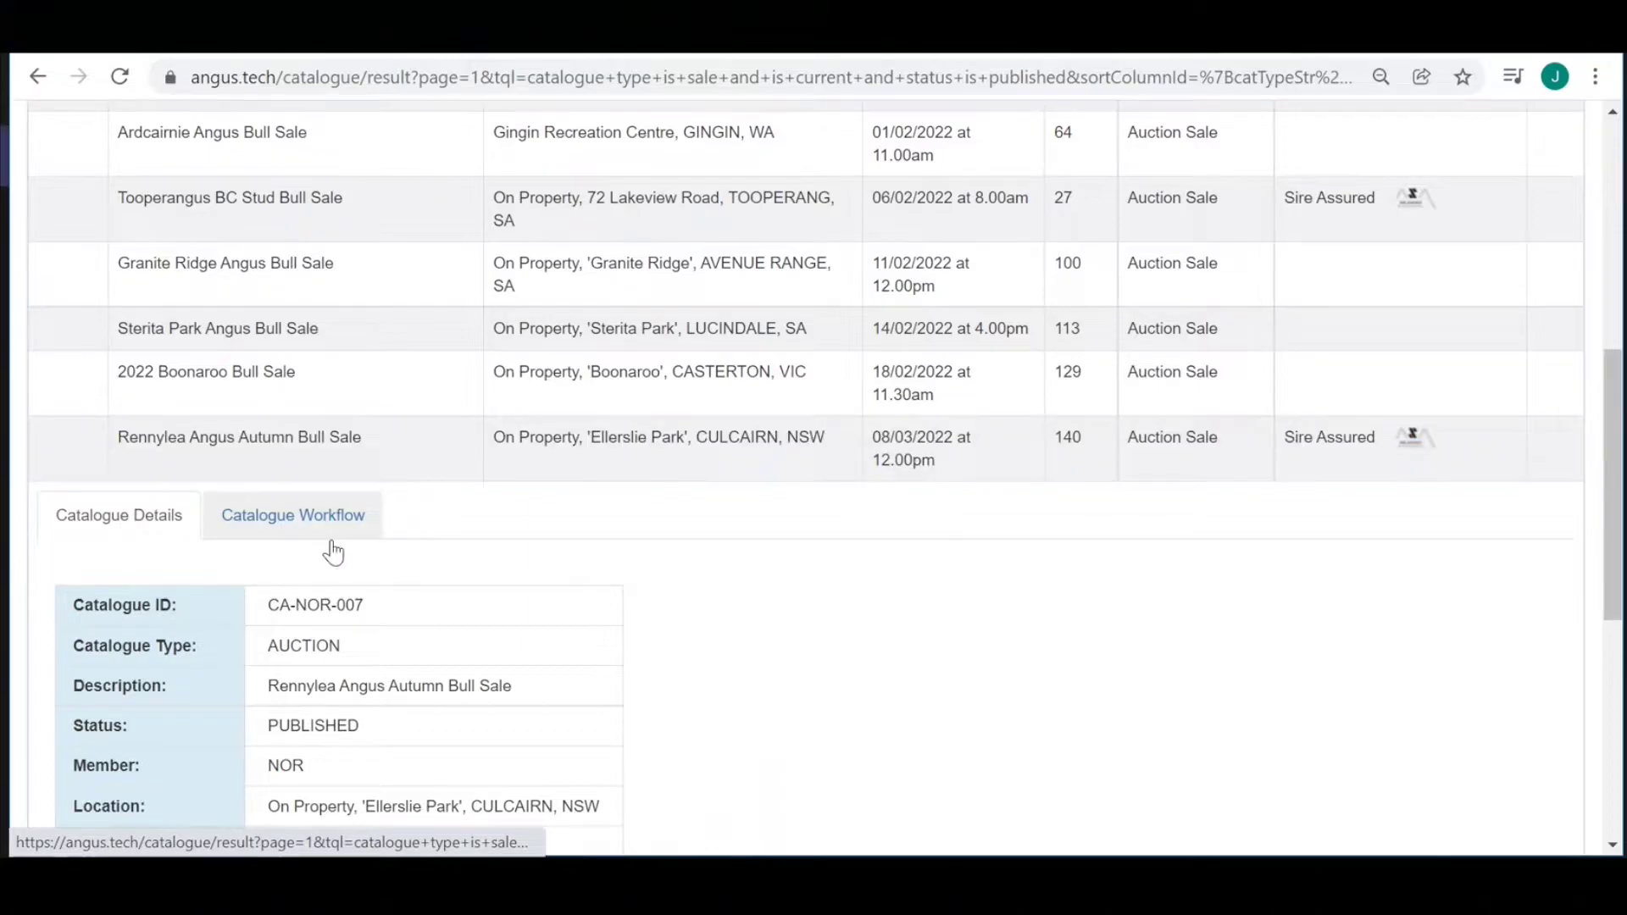
scroll(394, 589, down, 1)
scroll(394, 593, down, 3)
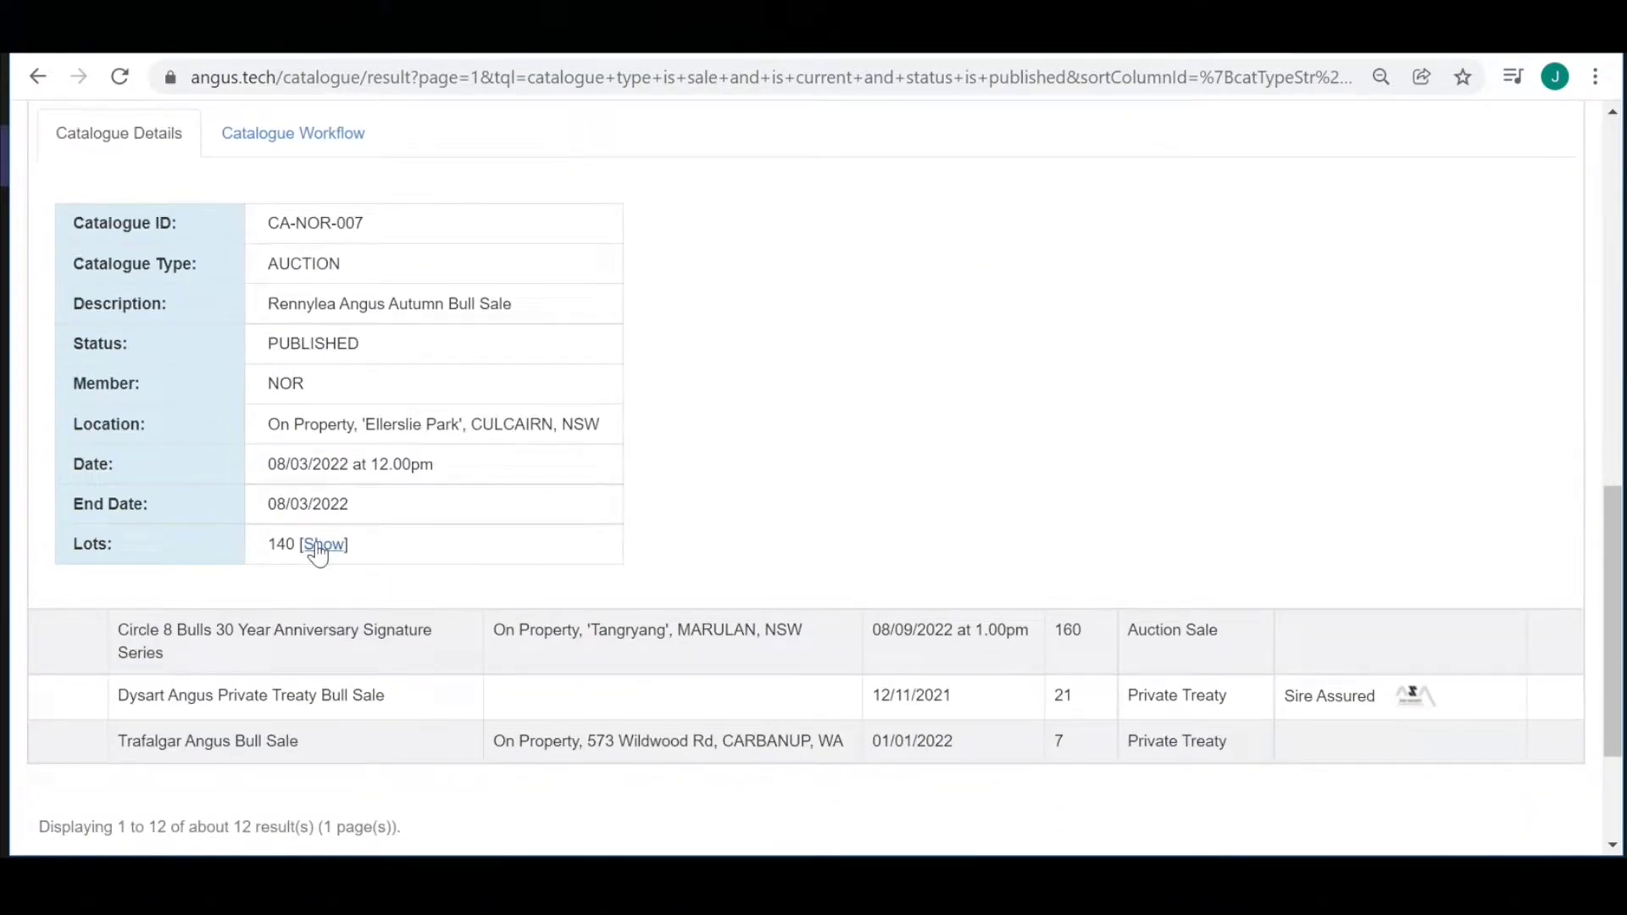
click(316, 548)
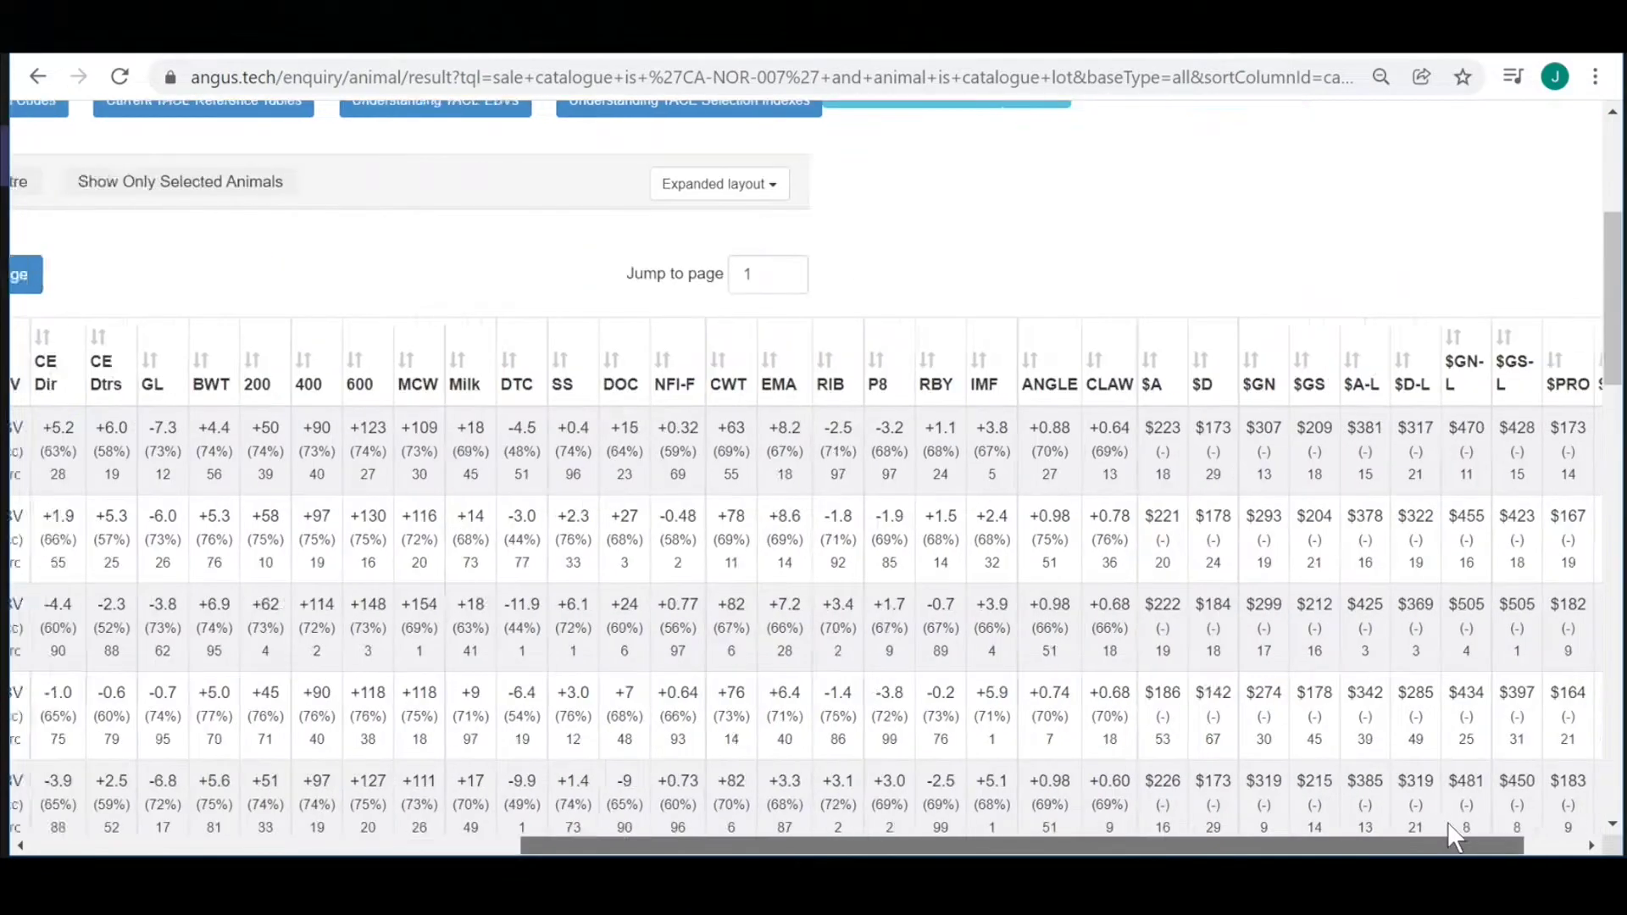
Review bull NORR1203's full EBVs and pedigree, then return to the sale results.
scroll(1448, 822, right, 1)
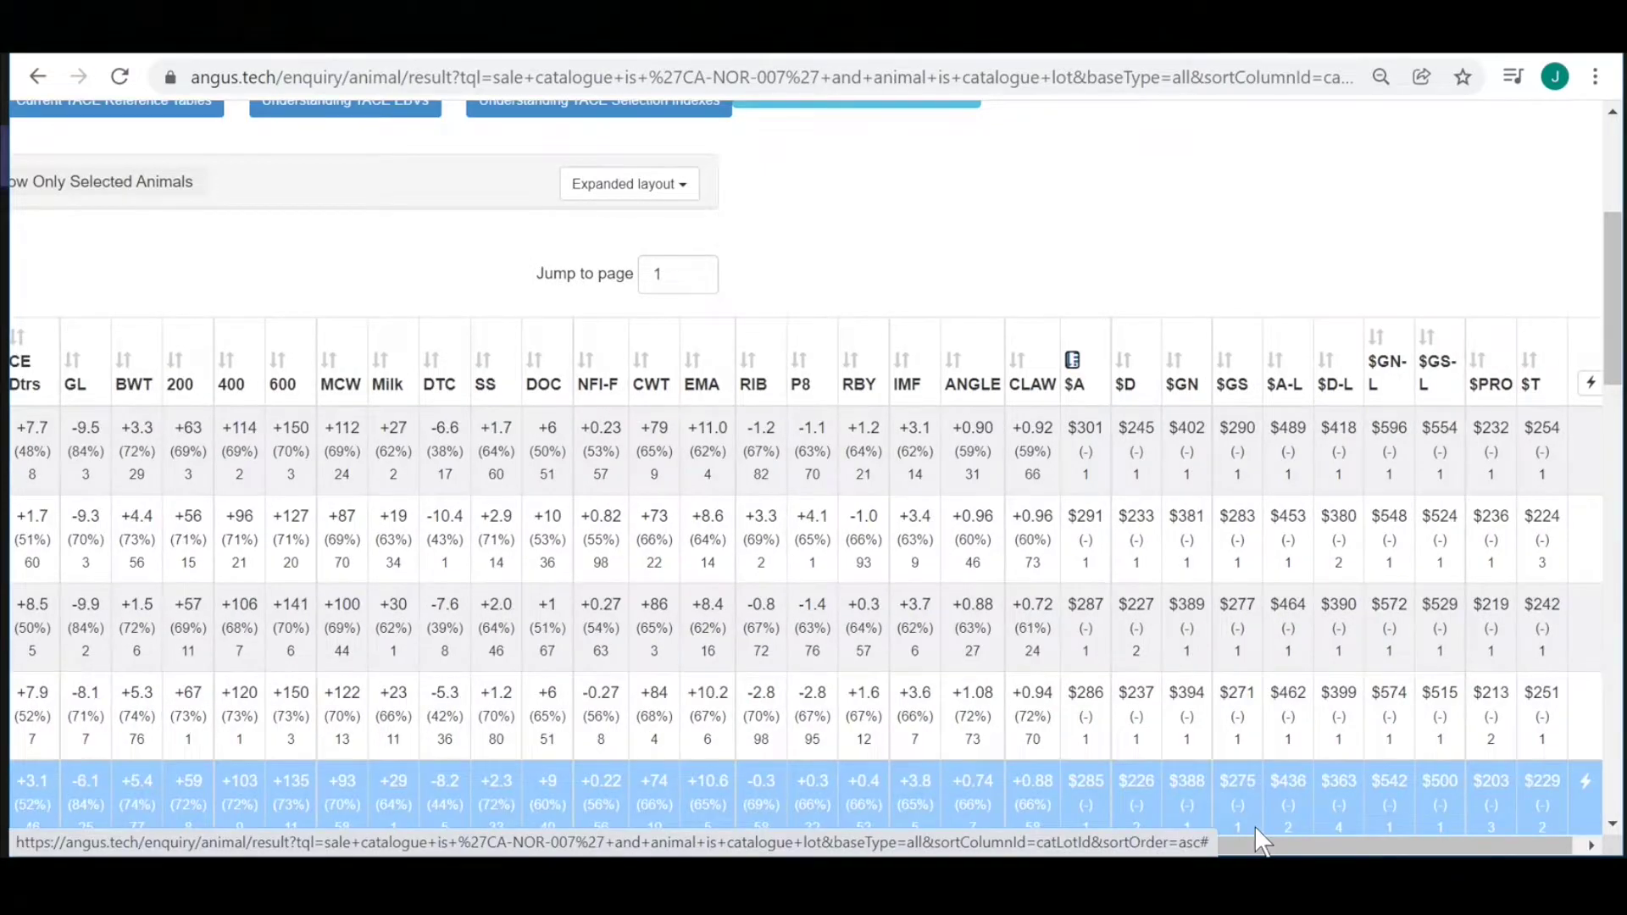
scroll(1255, 825, left, 10)
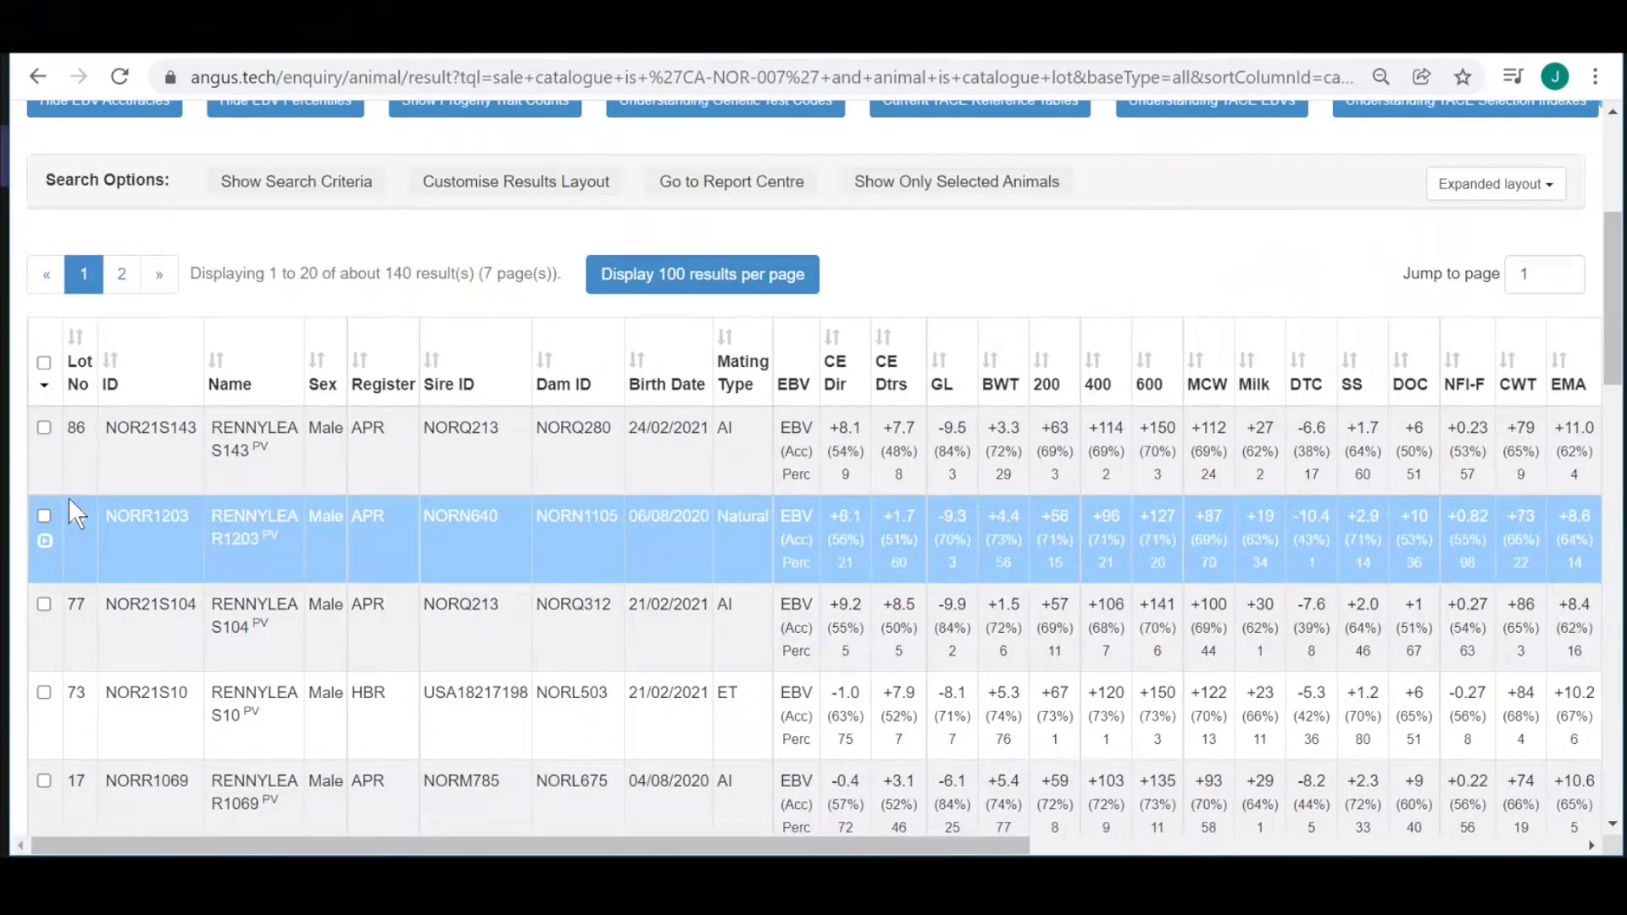
click(74, 513)
scroll(447, 632, down, 10)
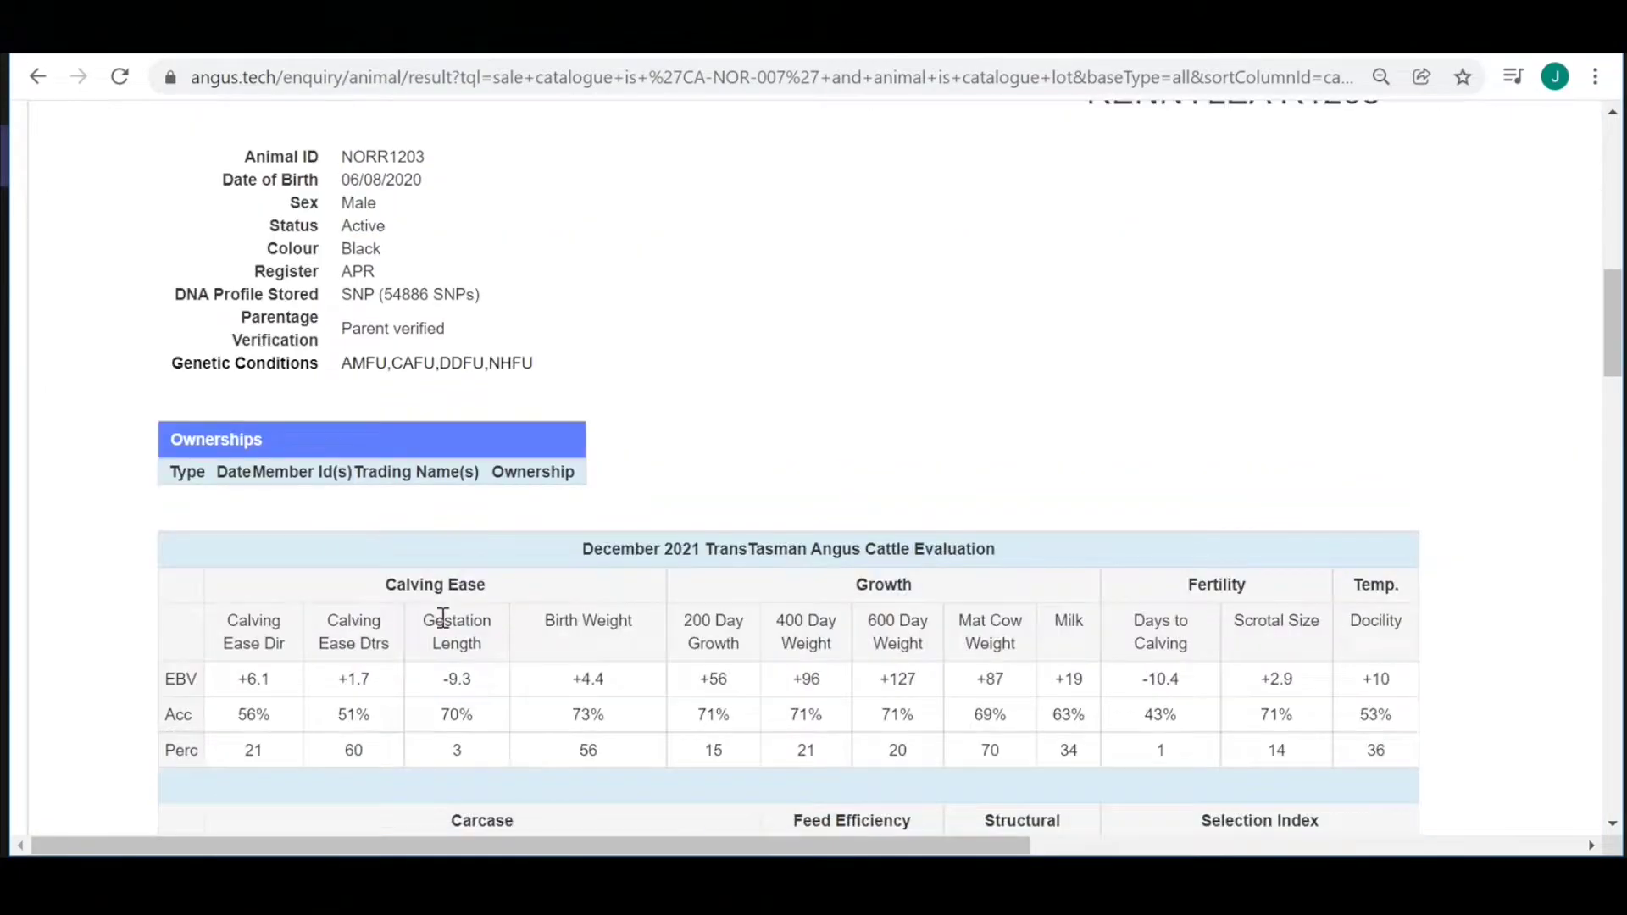
scroll(446, 632, down, 6)
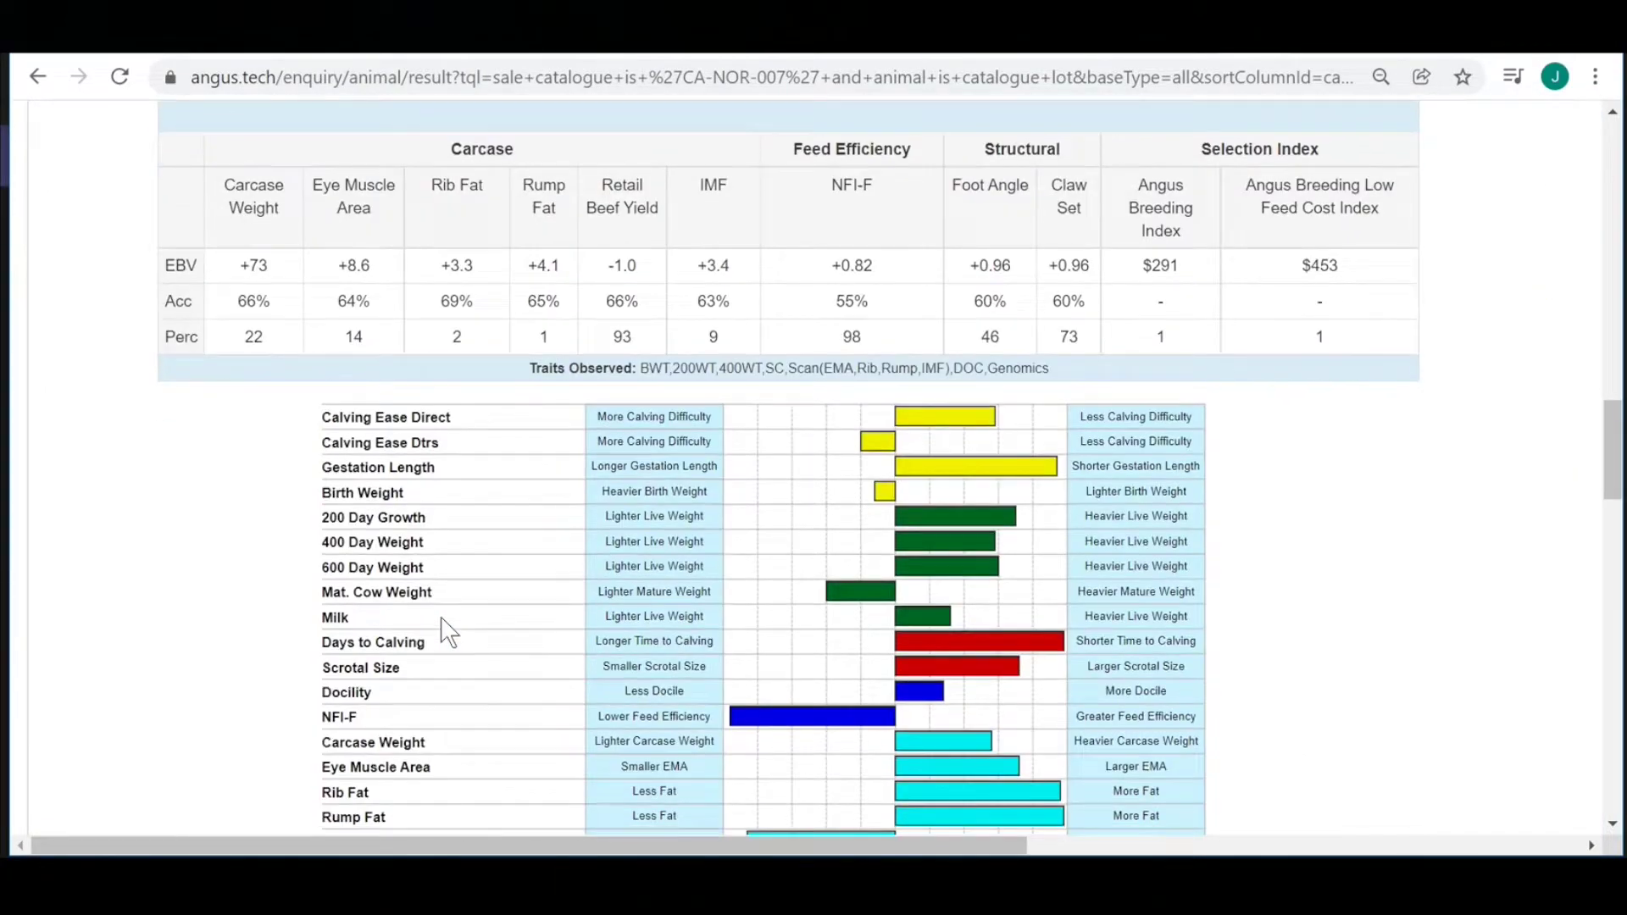
scroll(447, 631, up, 12)
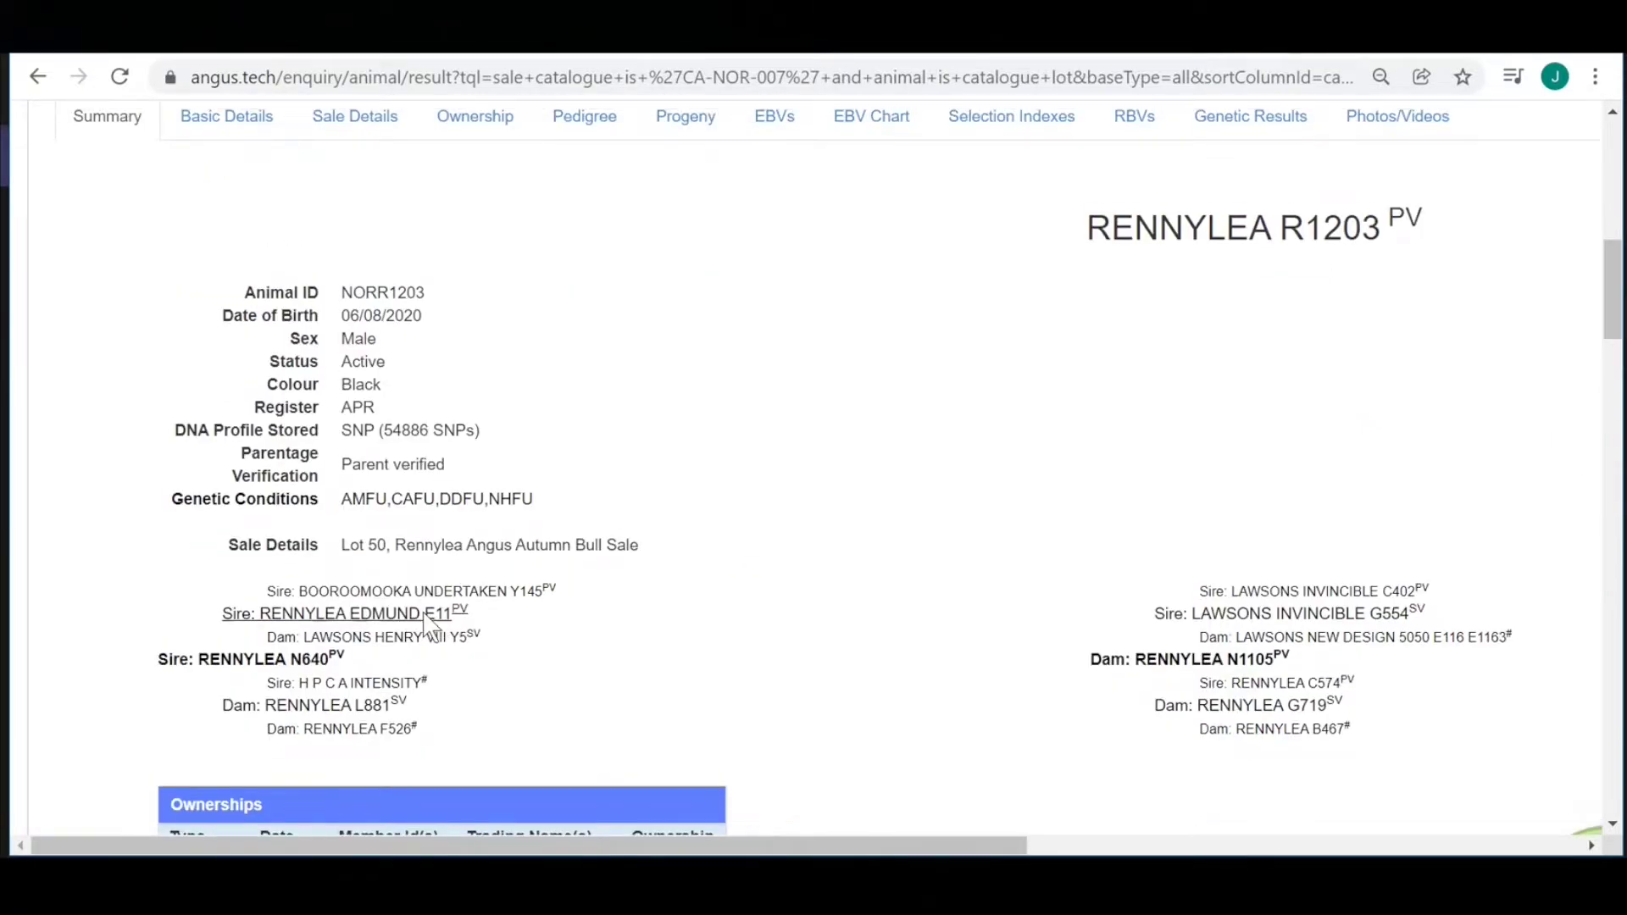
key(alt+Left)
Select bull NOR21S104 in lot 77, leaving lots 50 and 77 ticked.
click(43, 477)
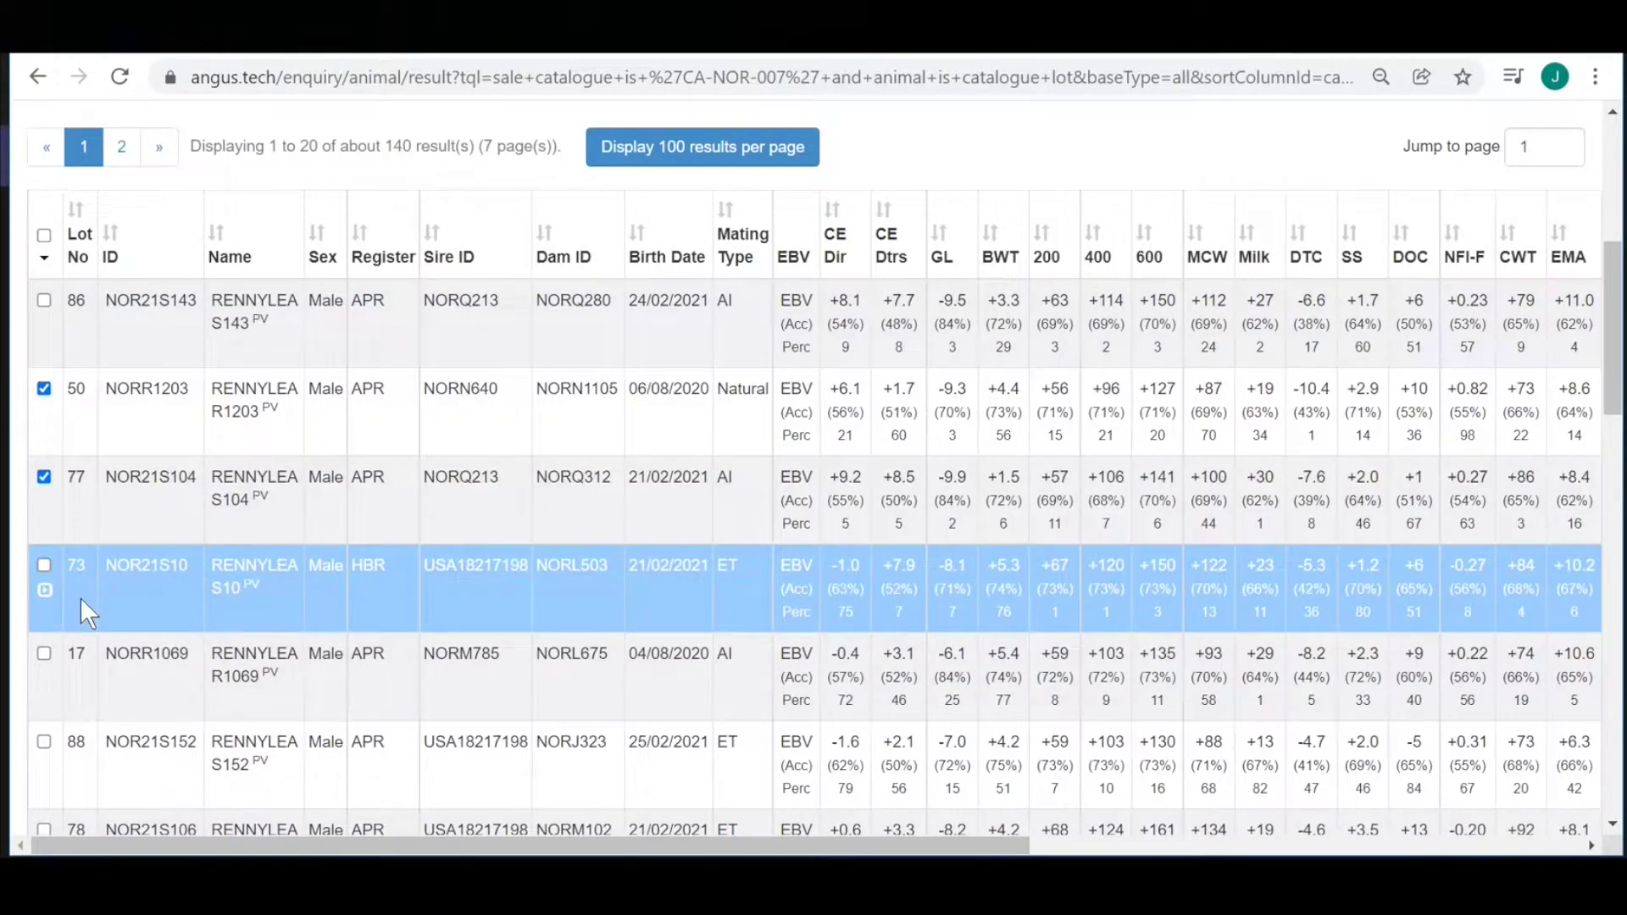
scroll(84, 610, down, 2)
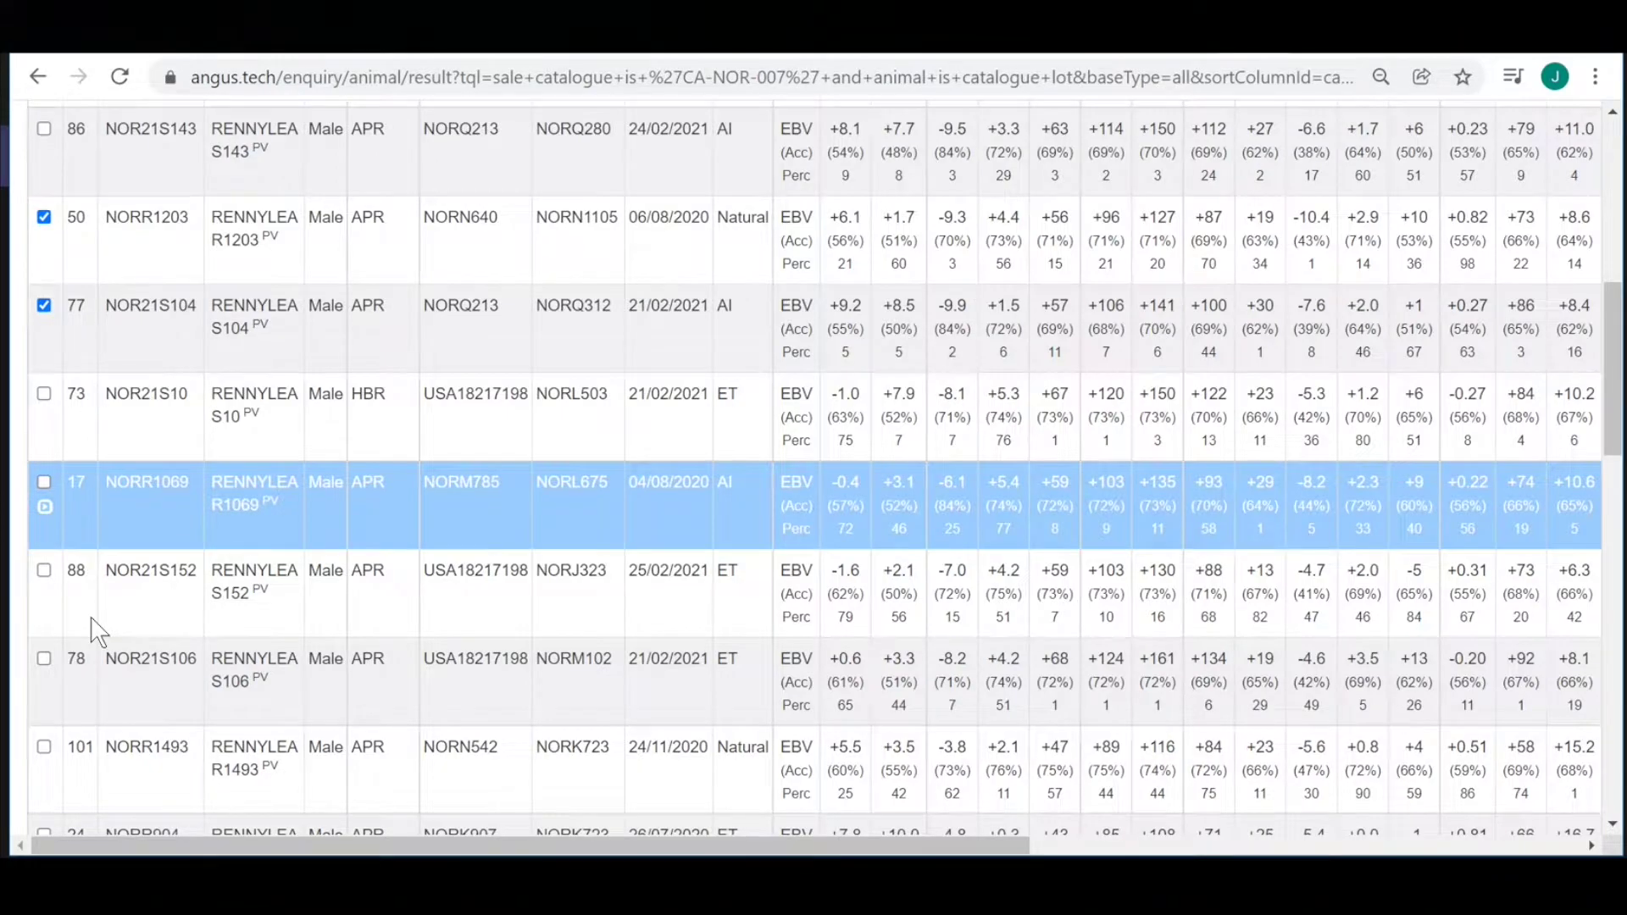
scroll(99, 631, down, 4)
scroll(512, 716, up, 10)
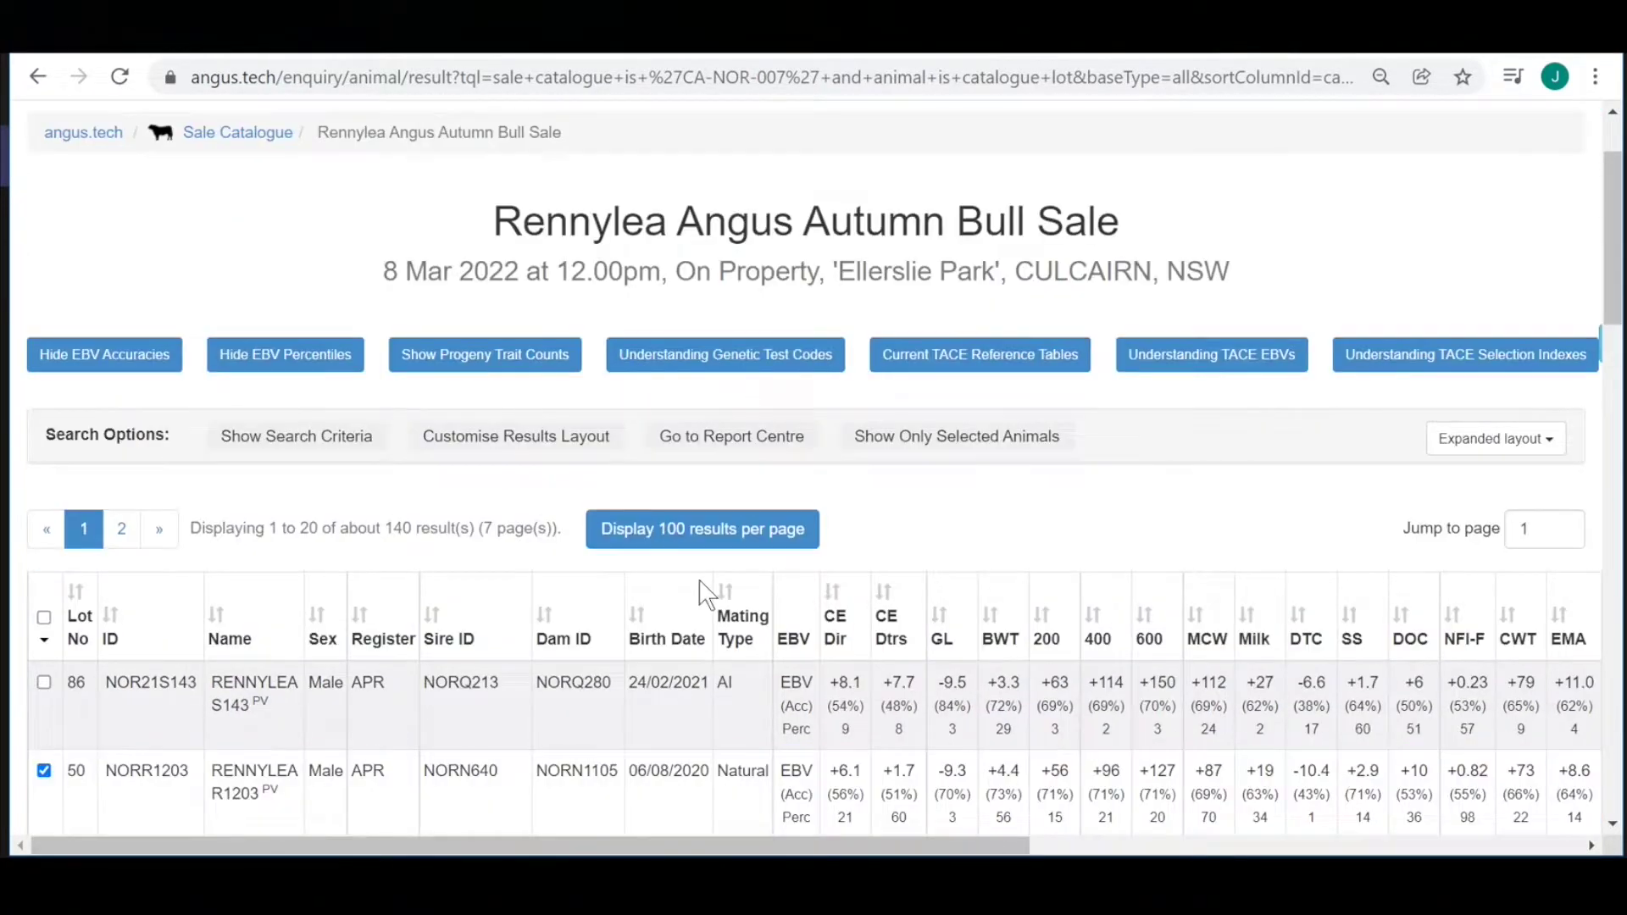
Show only the selected bulls and produce a TACE EBVs Search Result Listing PDF.
click(871, 438)
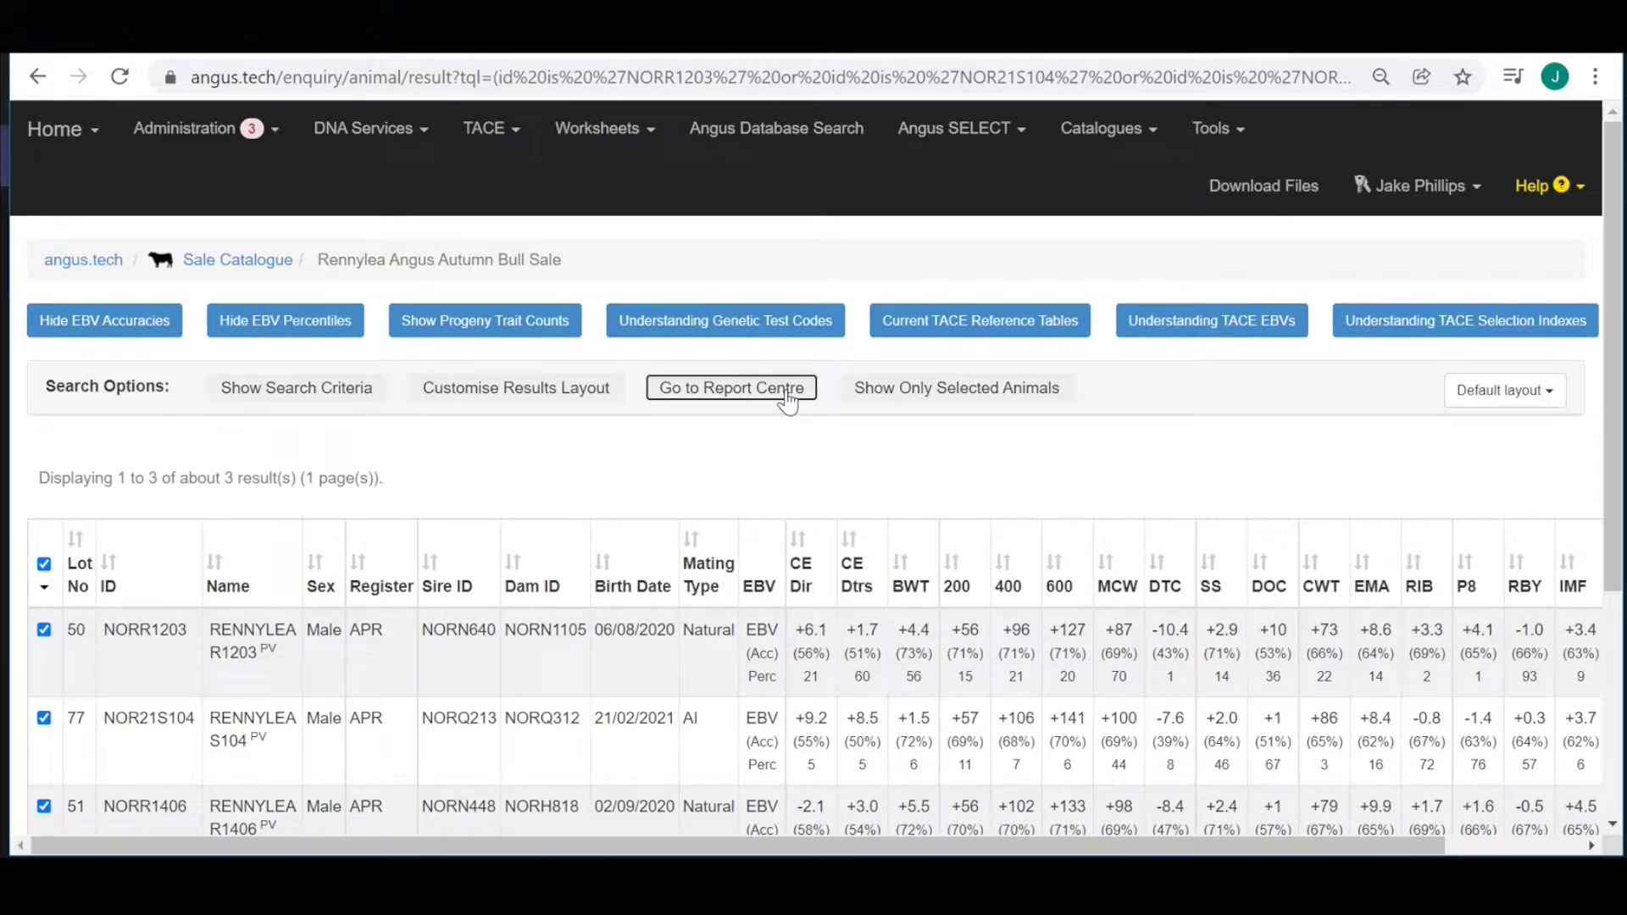
click(787, 398)
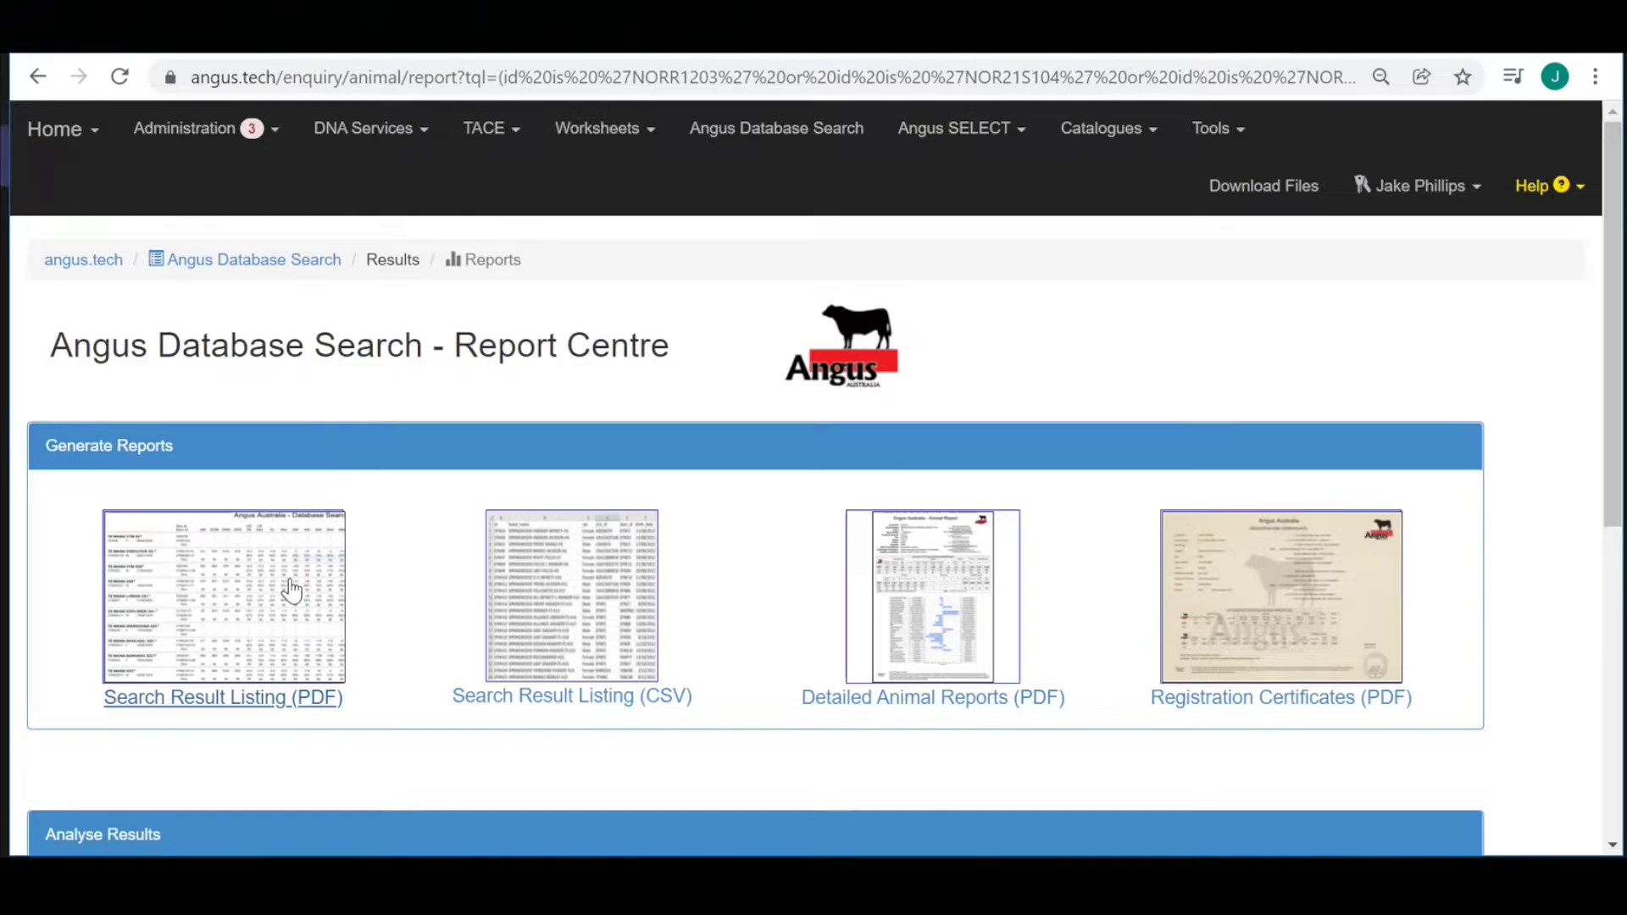
click(291, 589)
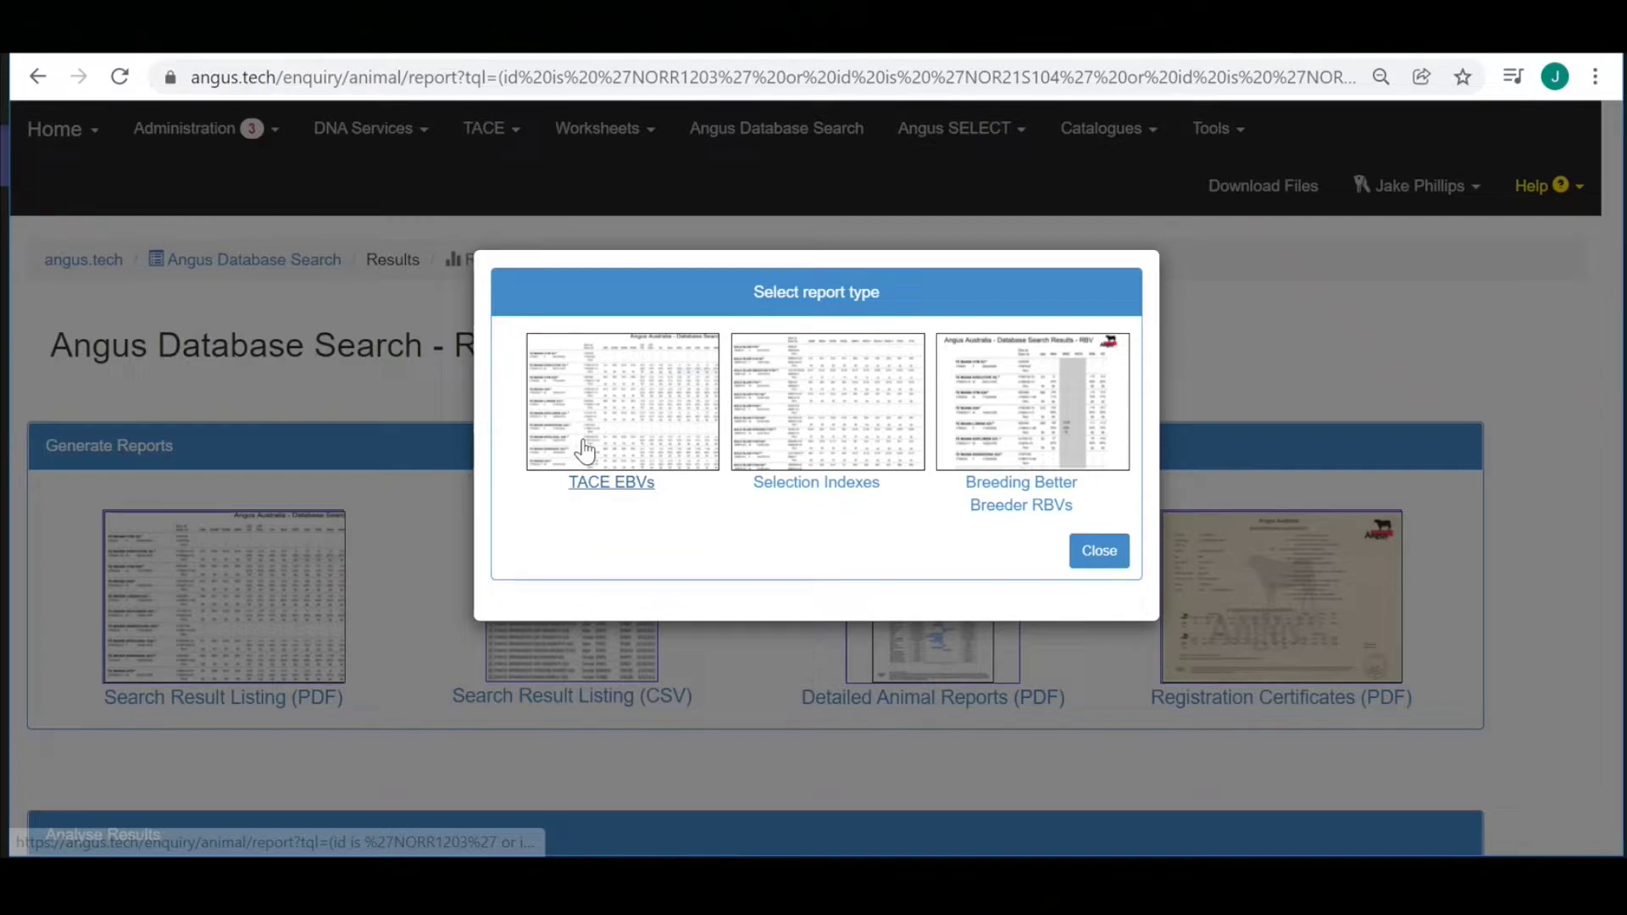
click(584, 449)
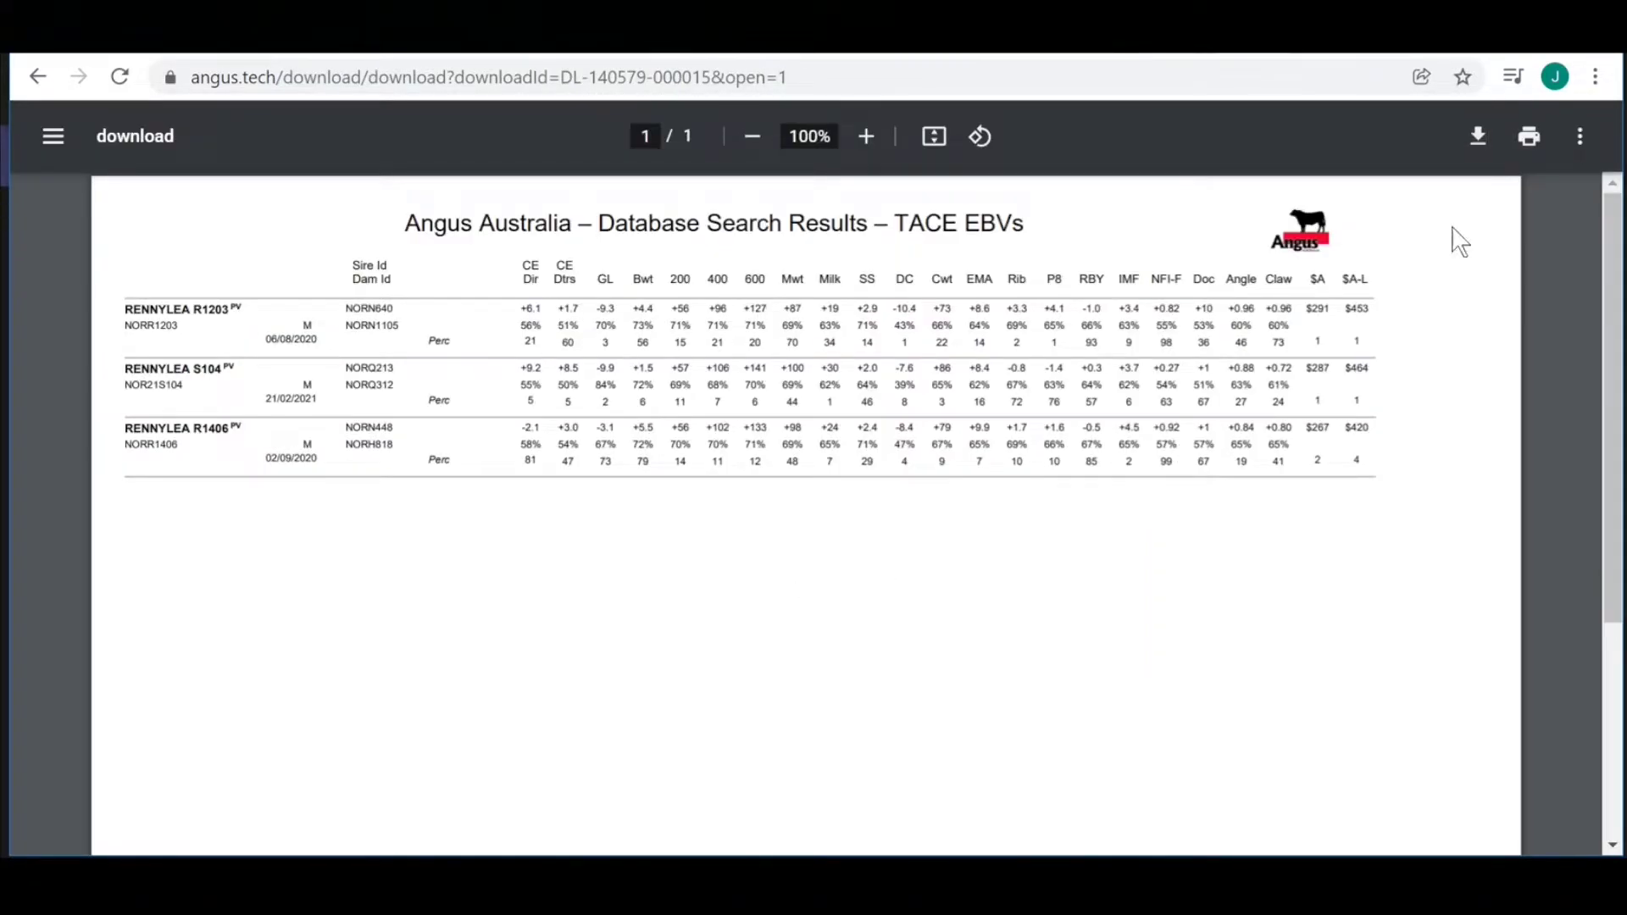
Print the TACE EBVs listing from the PDF viewer.
click(1530, 140)
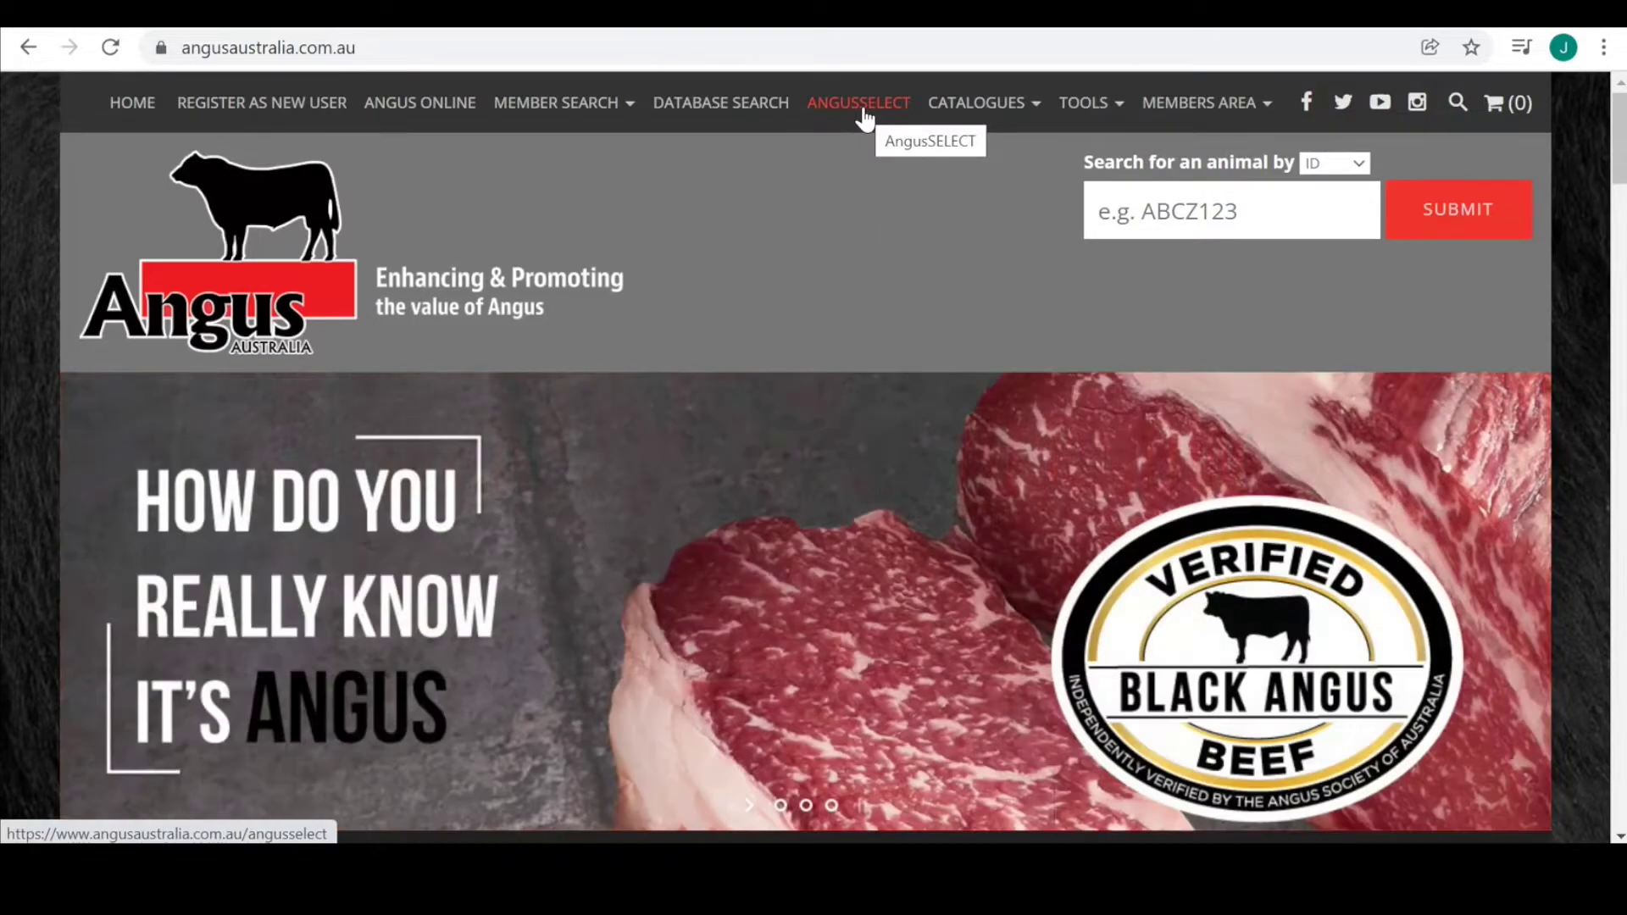
Go to the Angus SELECT page and launch the Angus SaleSELECT multi-catalogue search.
click(863, 111)
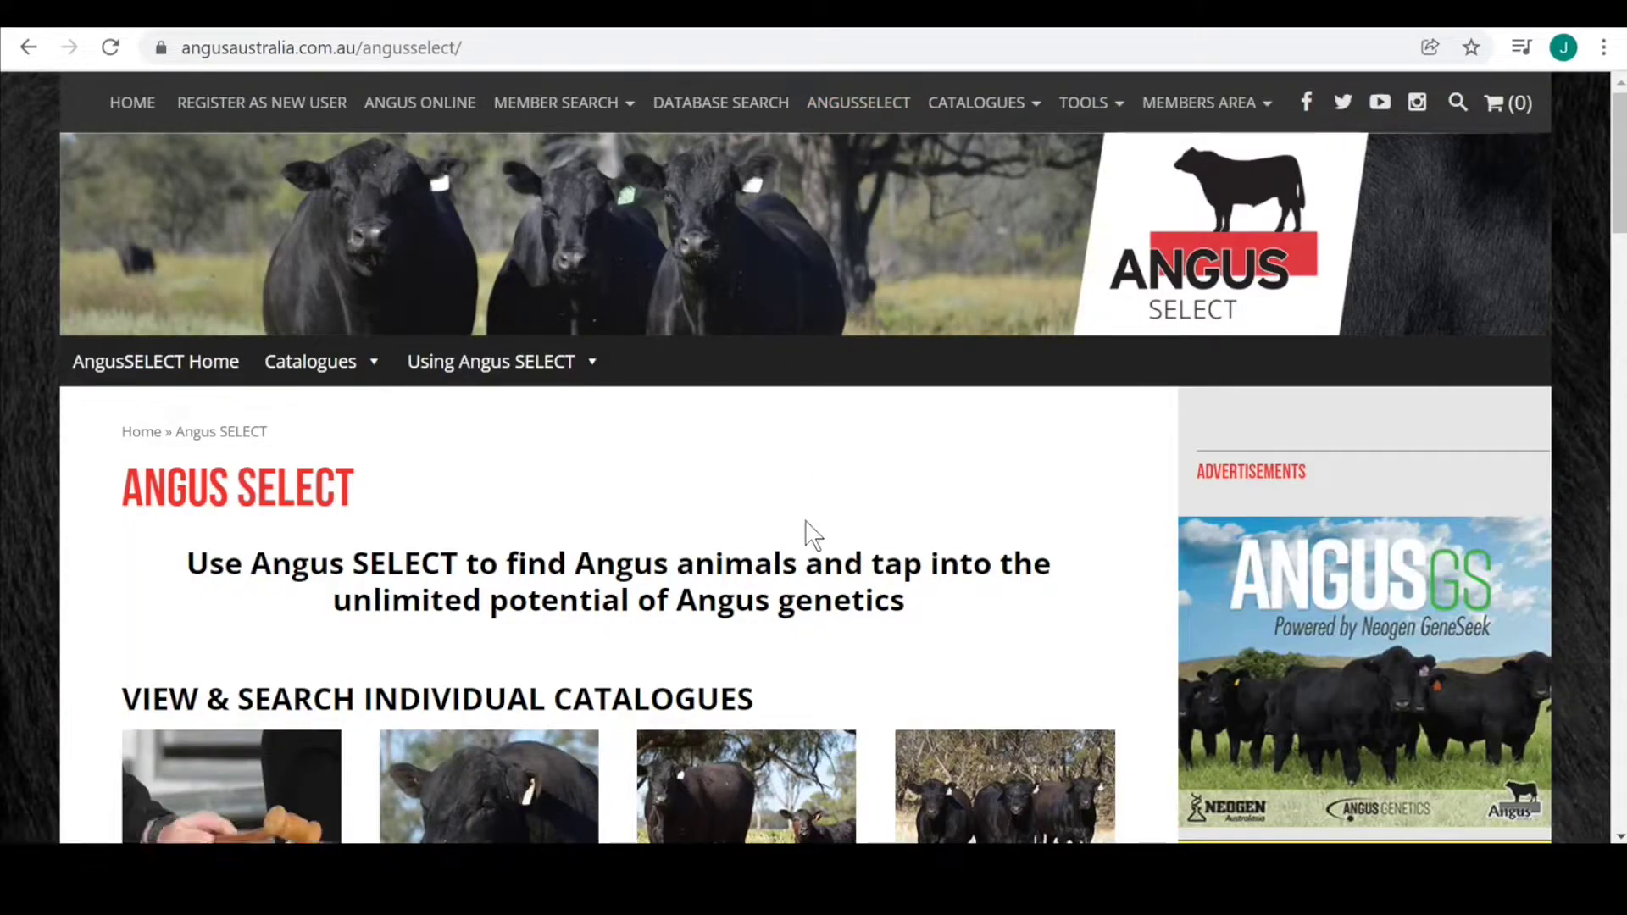
drag(1621, 222, 1620, 330)
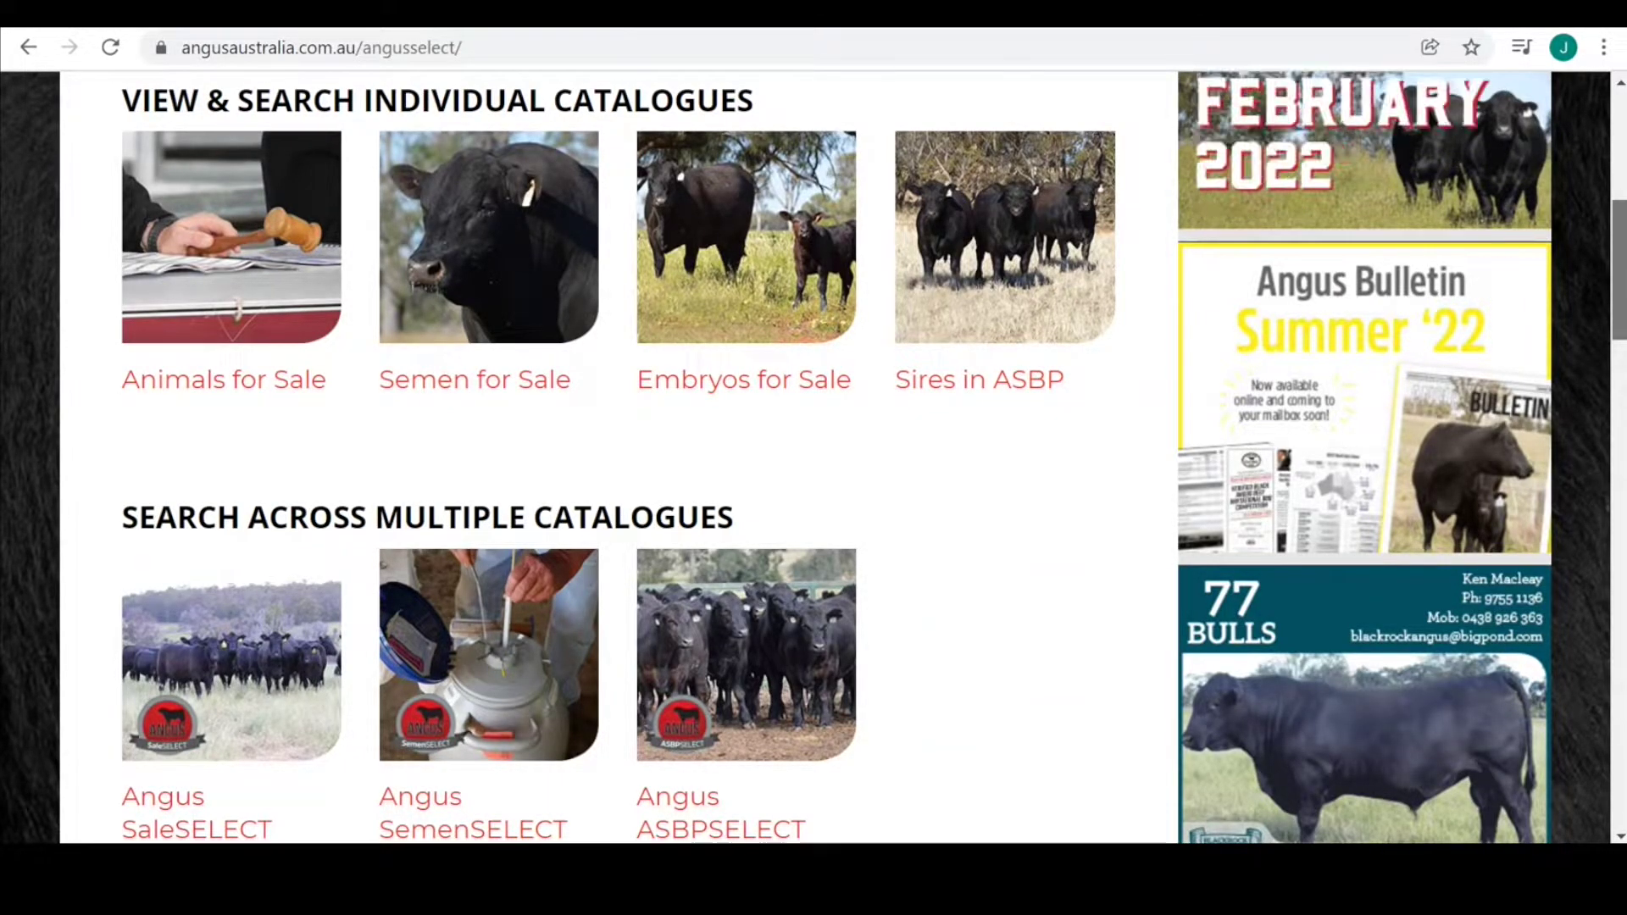
scroll(873, 458, down, 4)
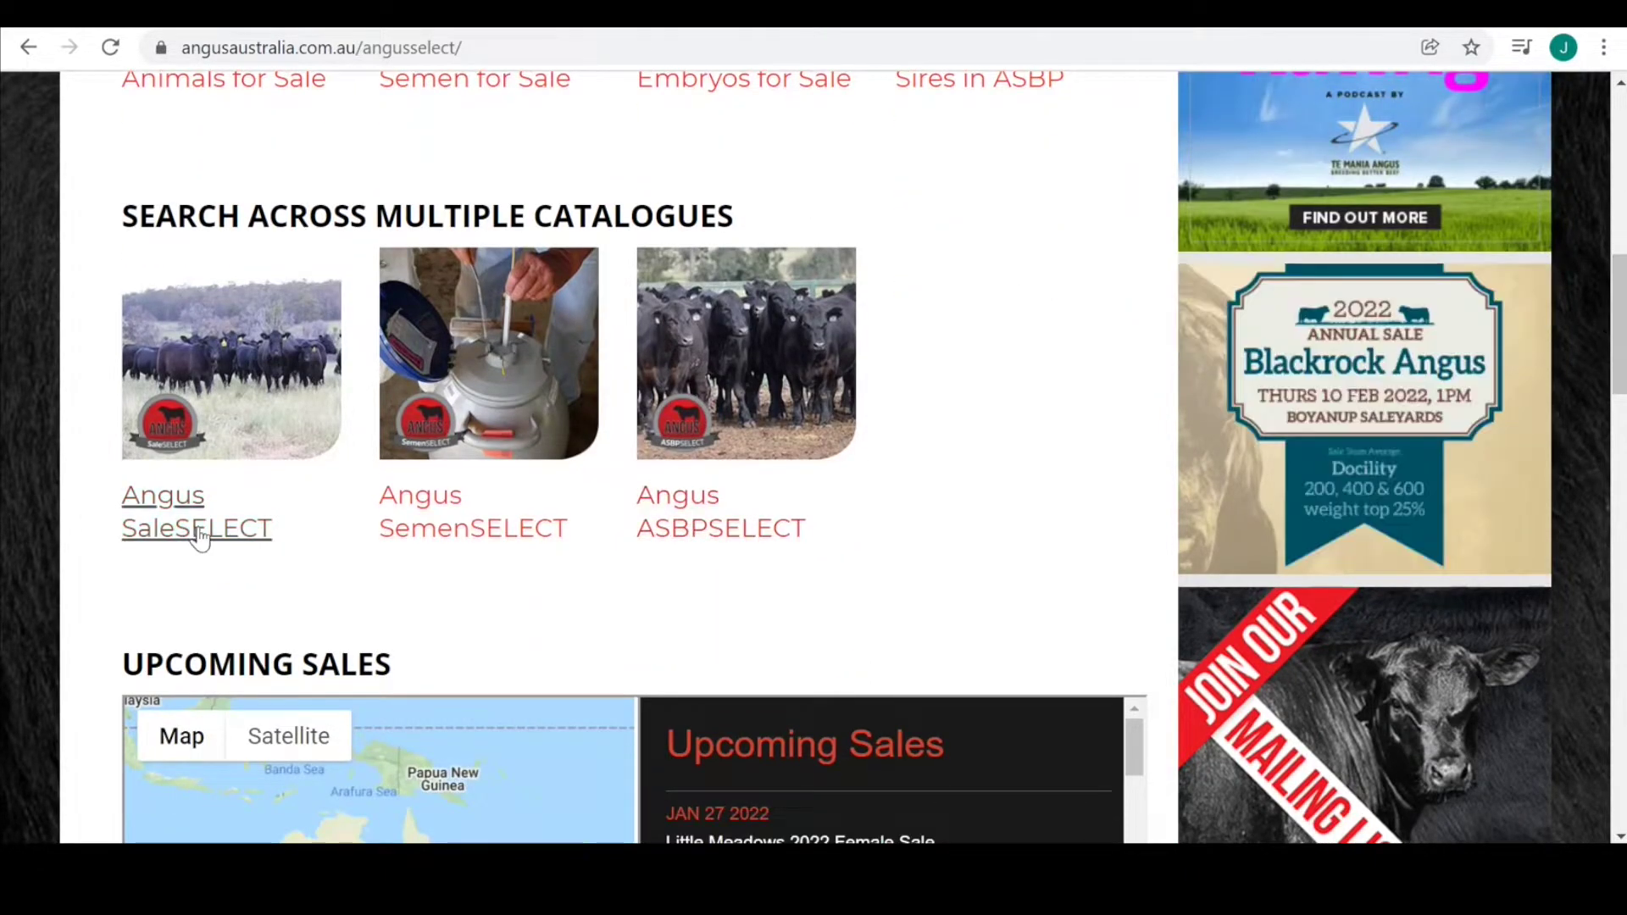
click(185, 547)
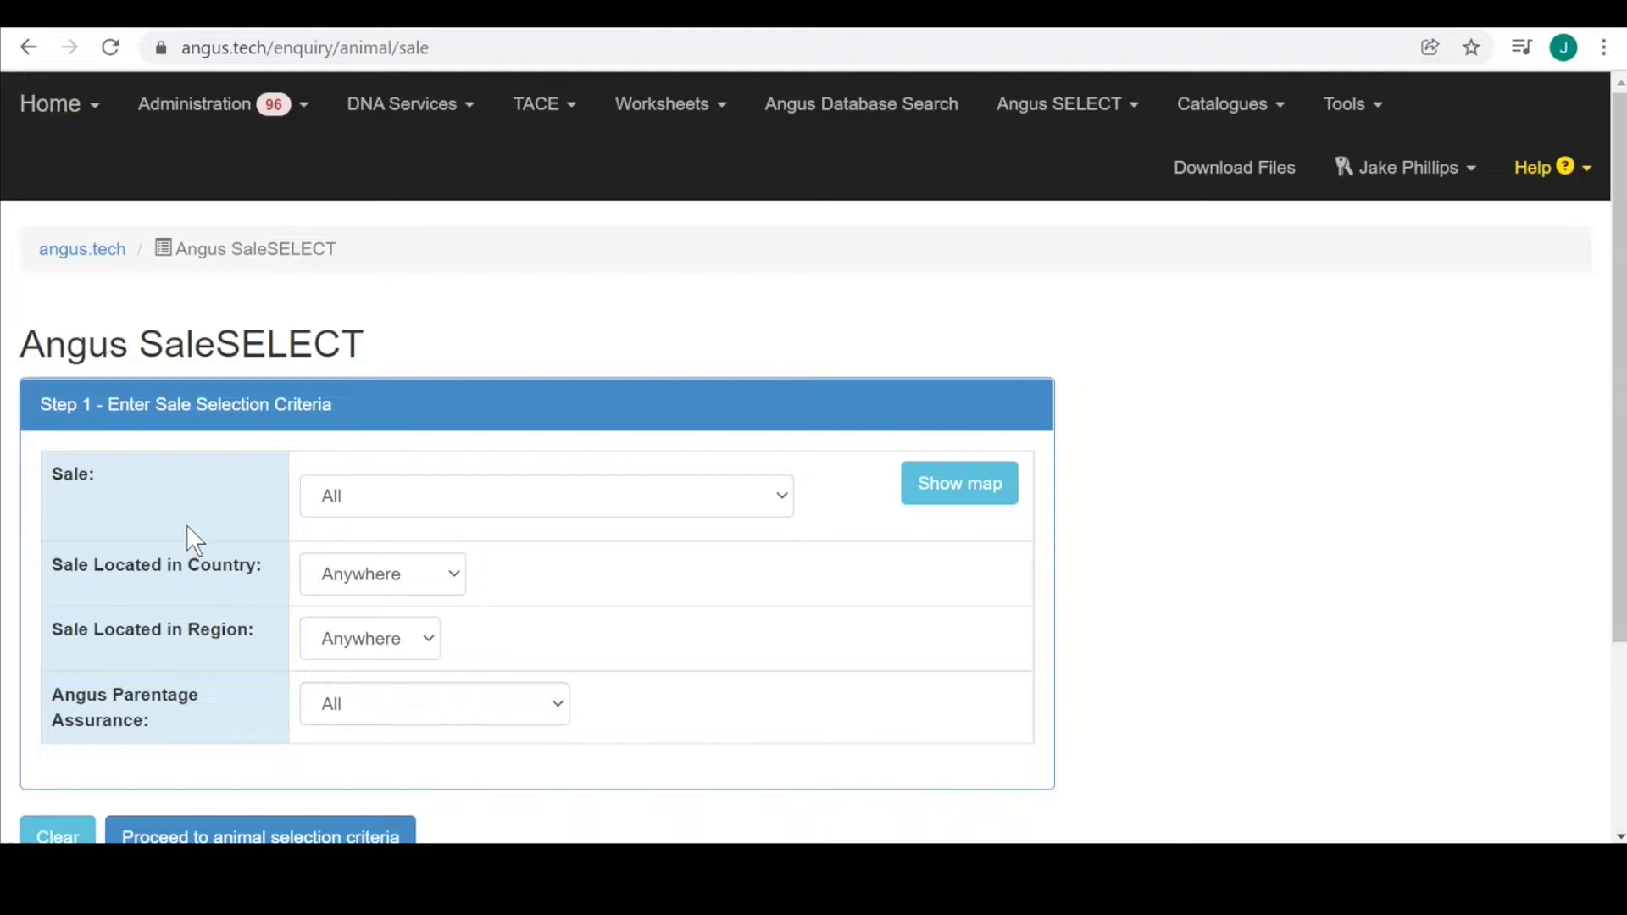
Show the sale-location map and zoom and pan it onto South Australia, Victoria and New South Wales.
click(958, 503)
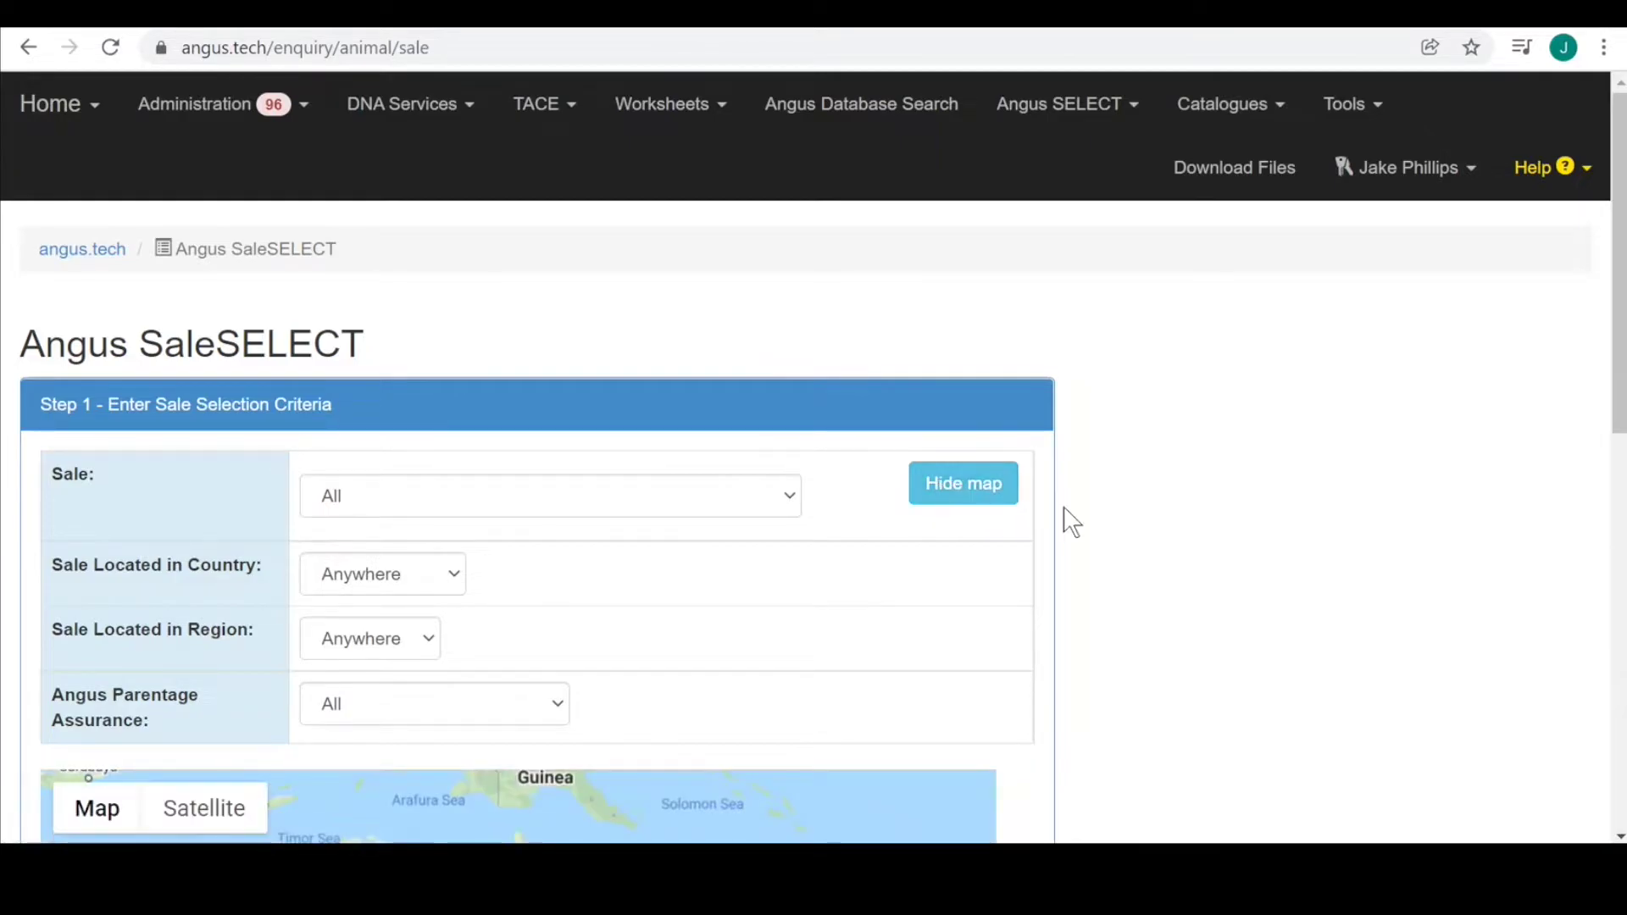
drag(1620, 379, 1624, 643)
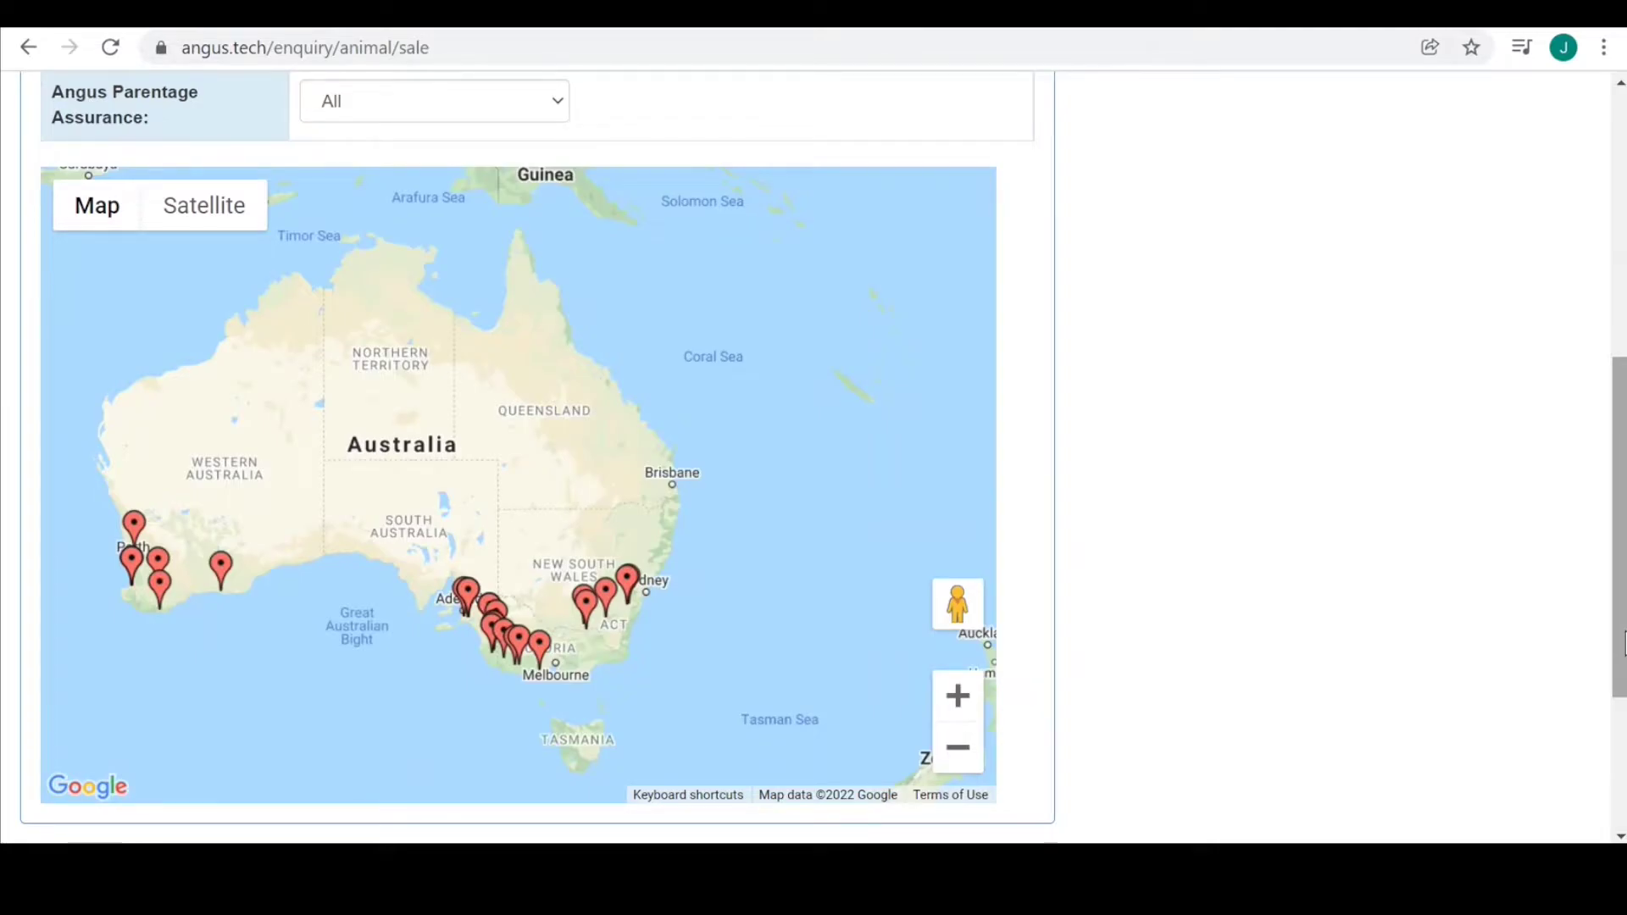
double_click(958, 696)
drag(812, 666, 694, 284)
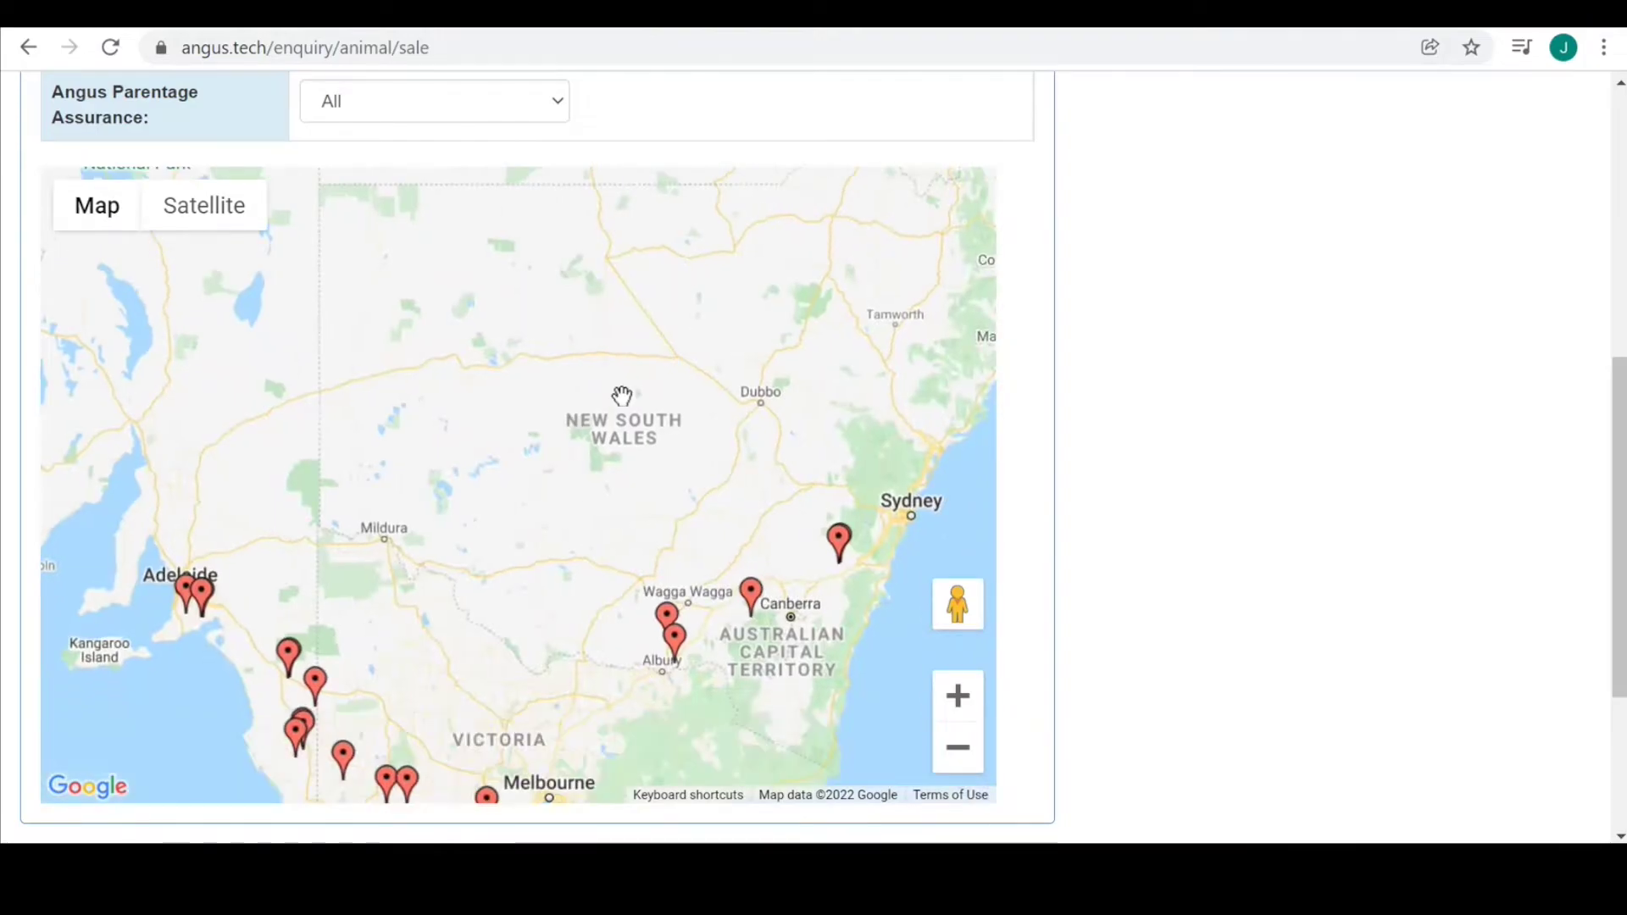
drag(610, 473, 628, 323)
drag(655, 527, 701, 526)
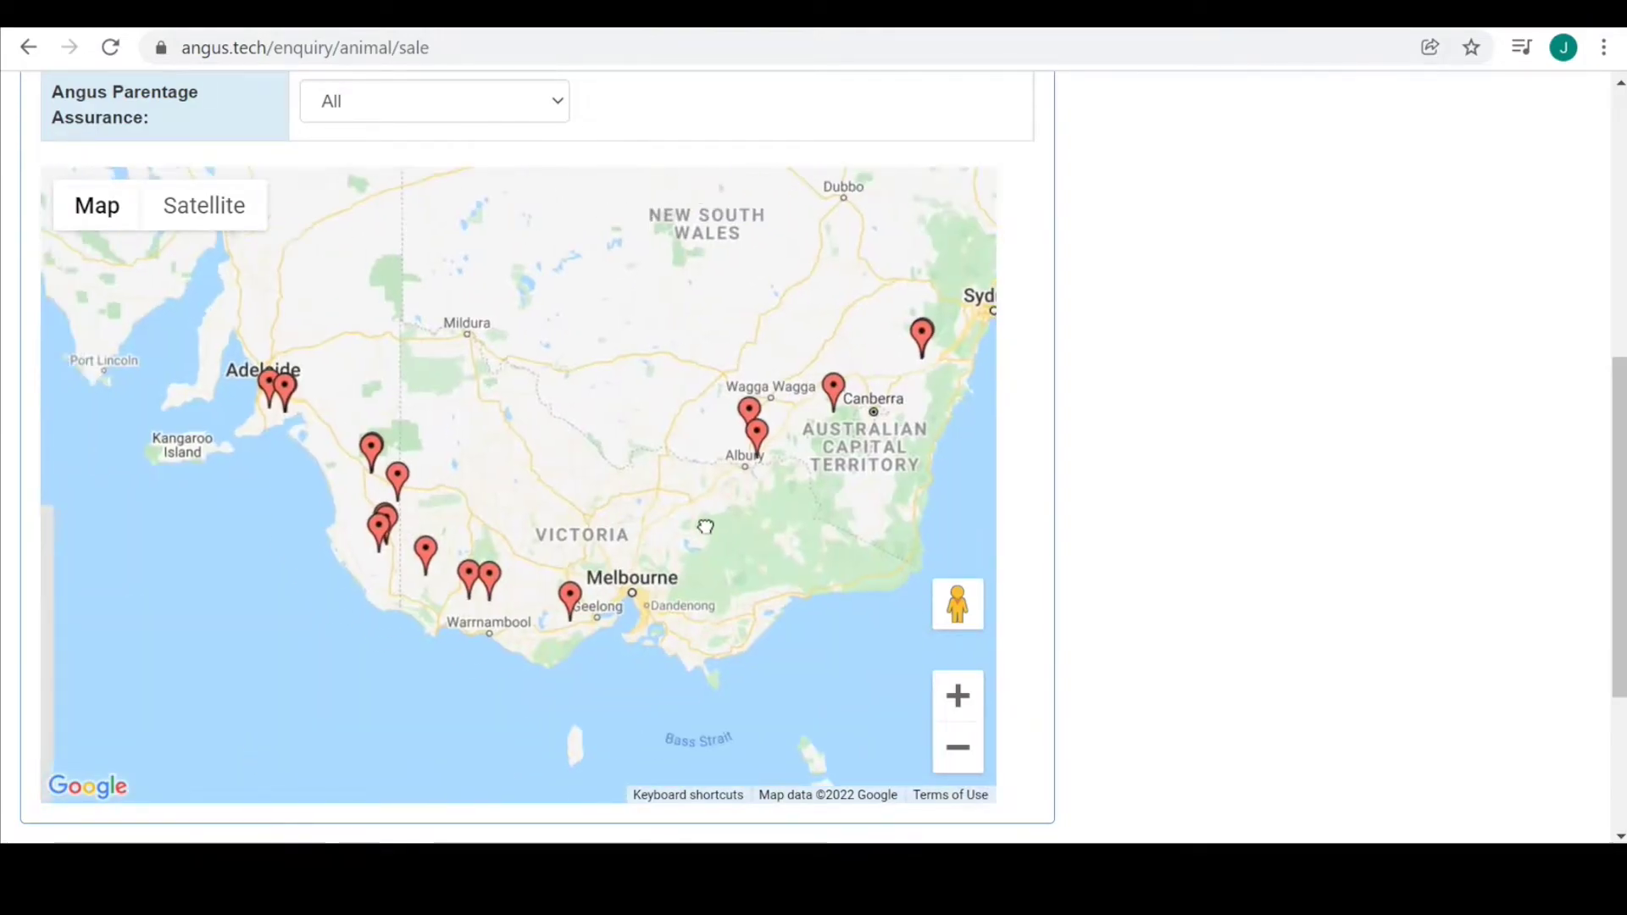
drag(367, 367, 399, 380)
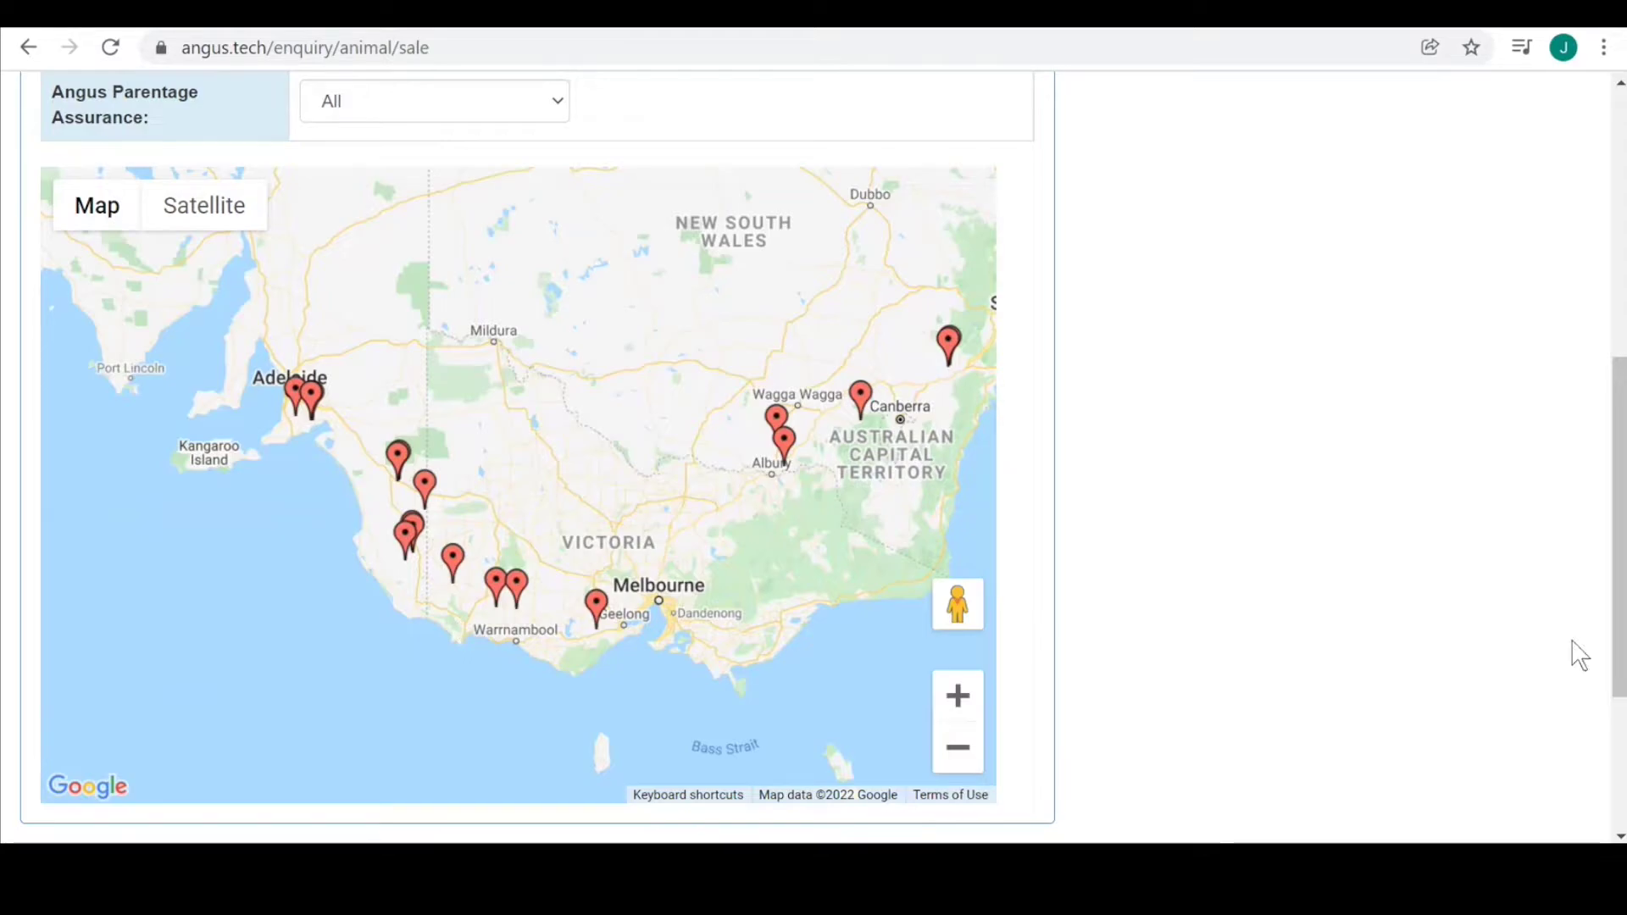
drag(1620, 639, 1620, 386)
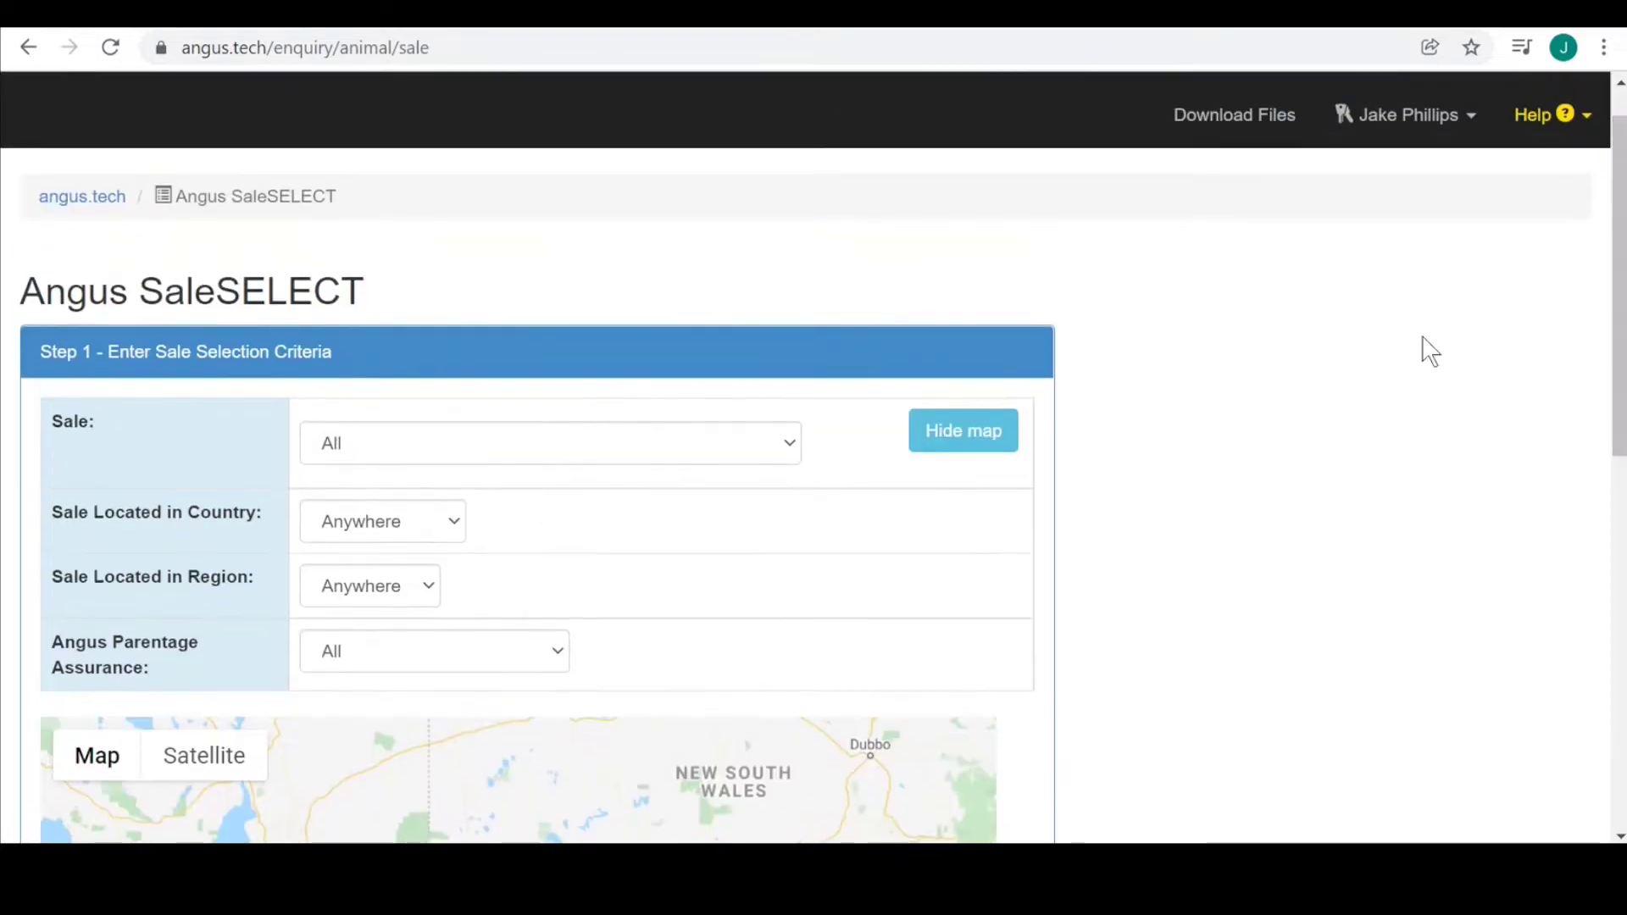
click(787, 443)
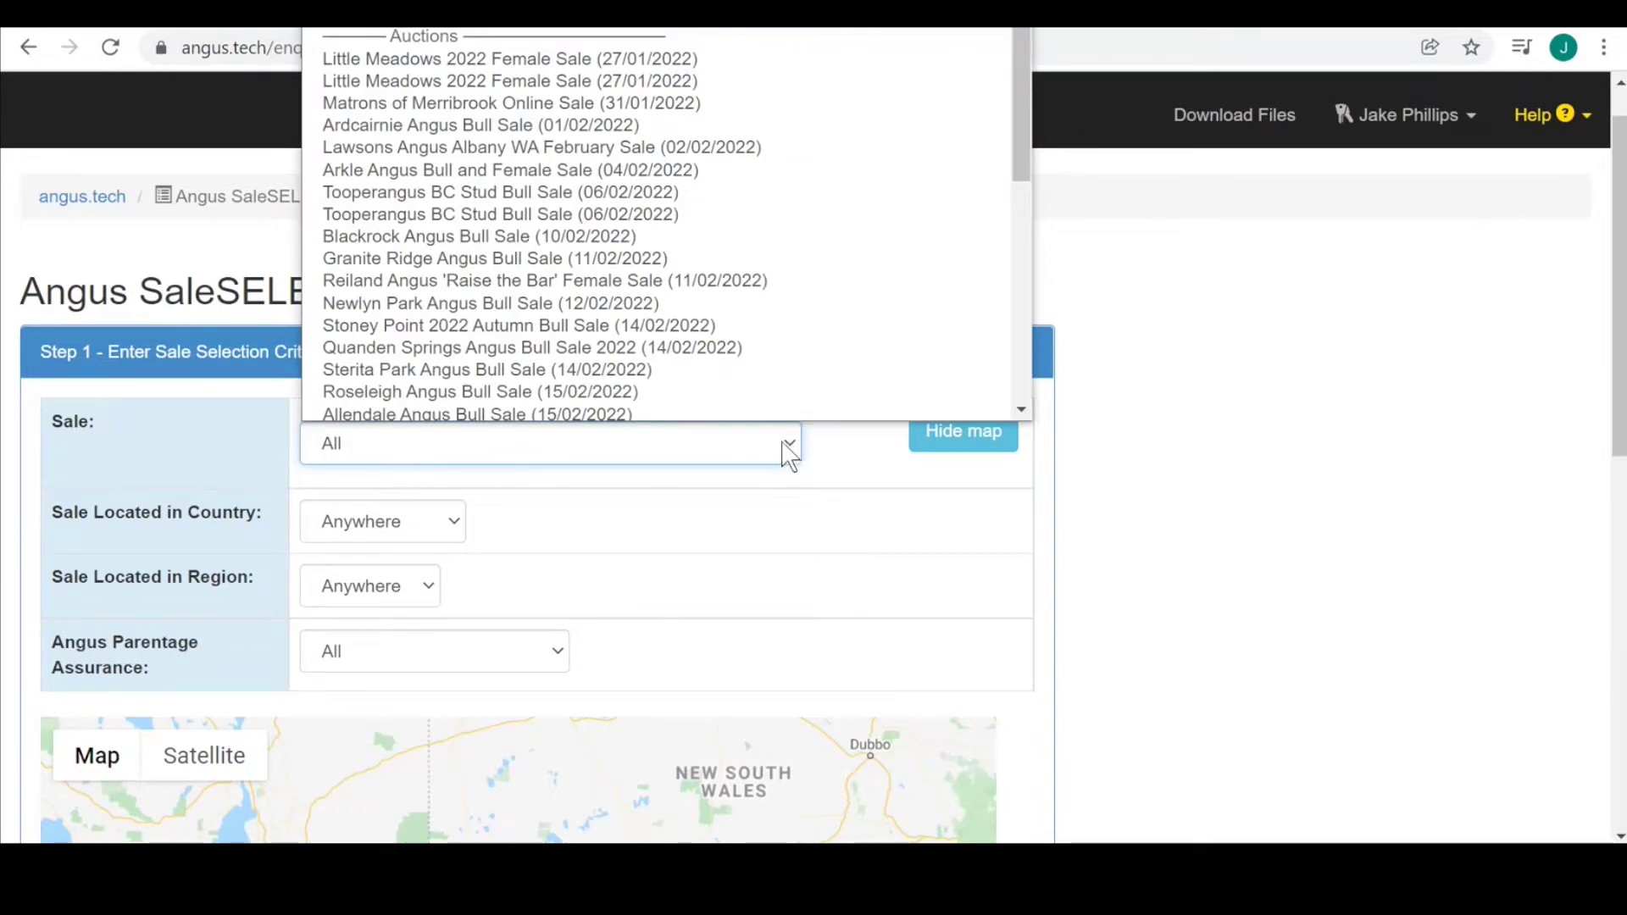
Choose Granite Ridge Angus, Glatz's 15th Cattlemans and Sterita Park Angus Bull Sales for the search.
scroll(780, 373, down, 1)
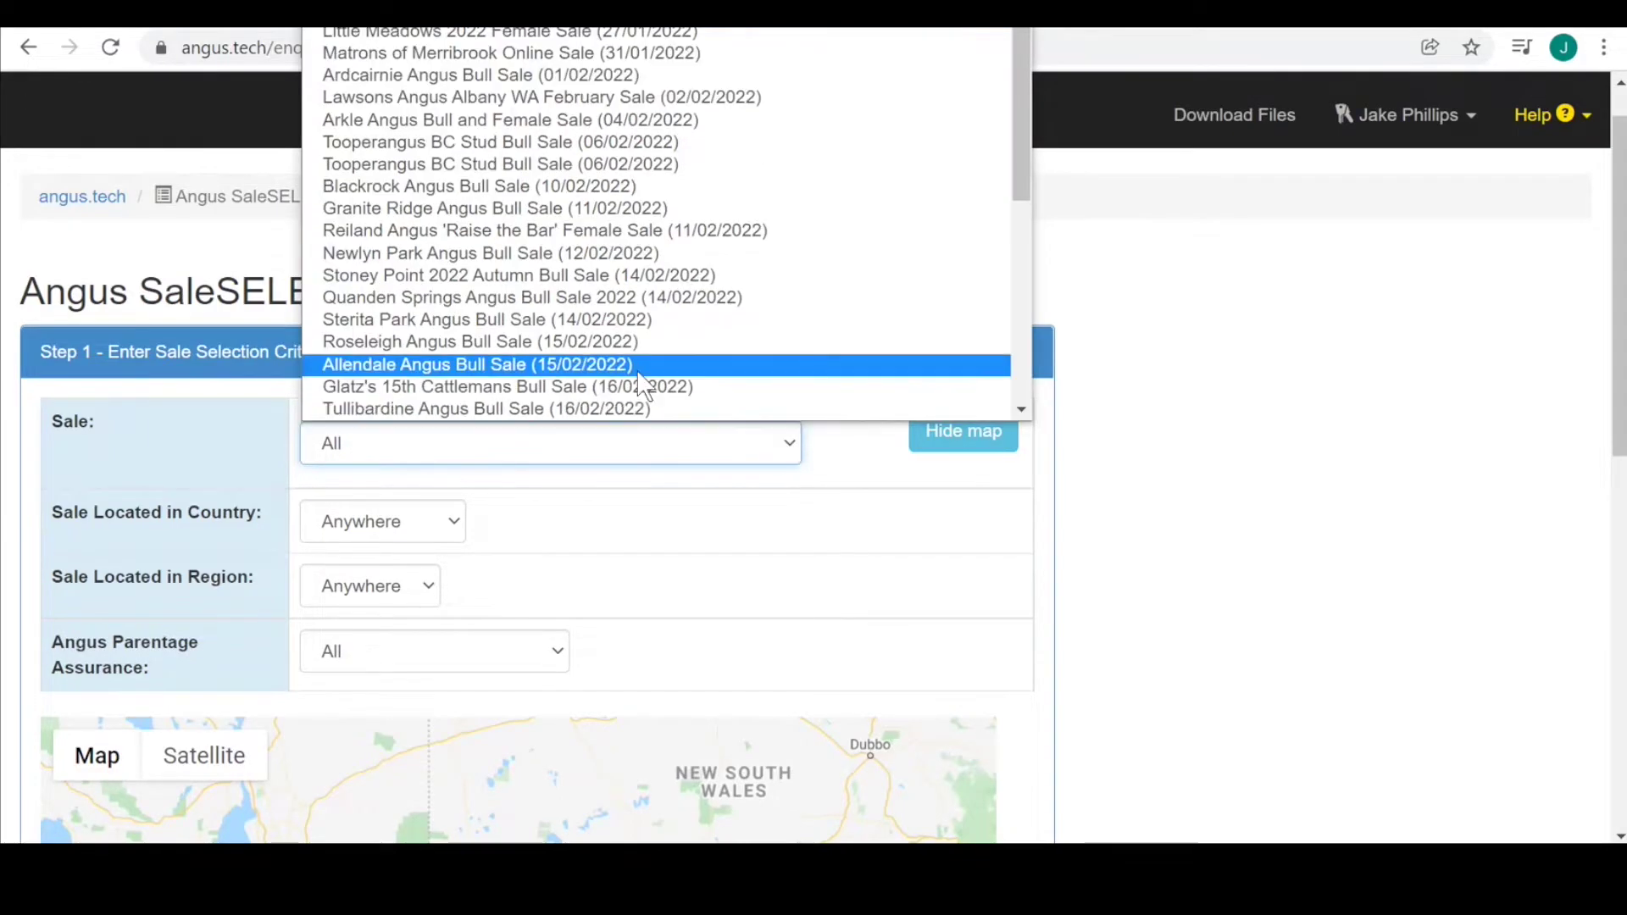
click(504, 214)
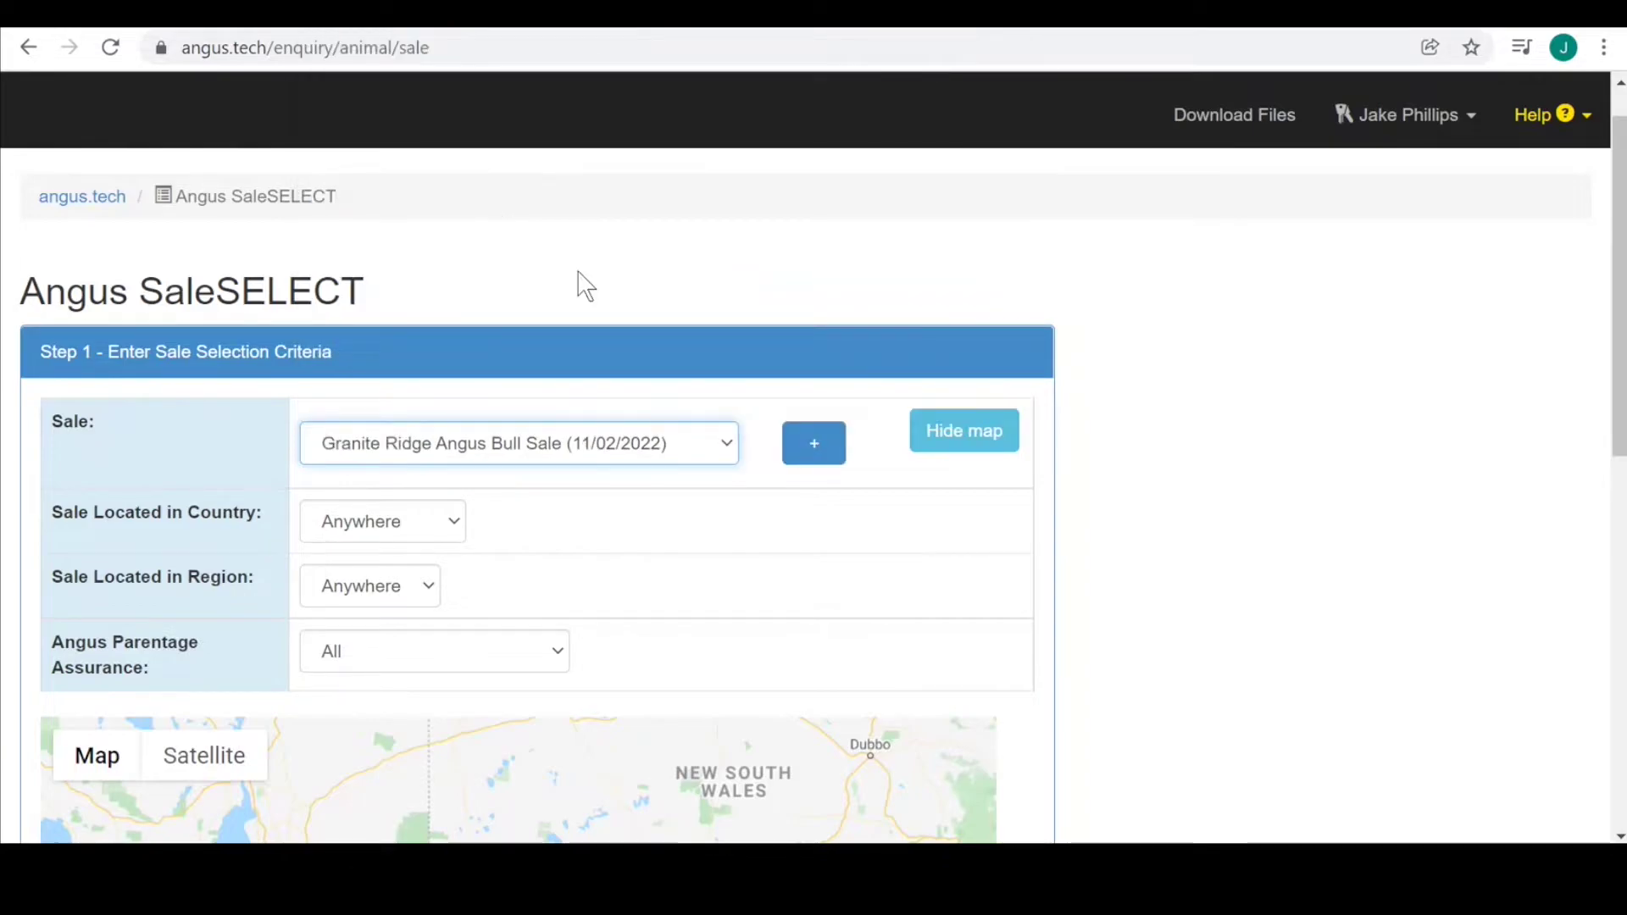
click(805, 451)
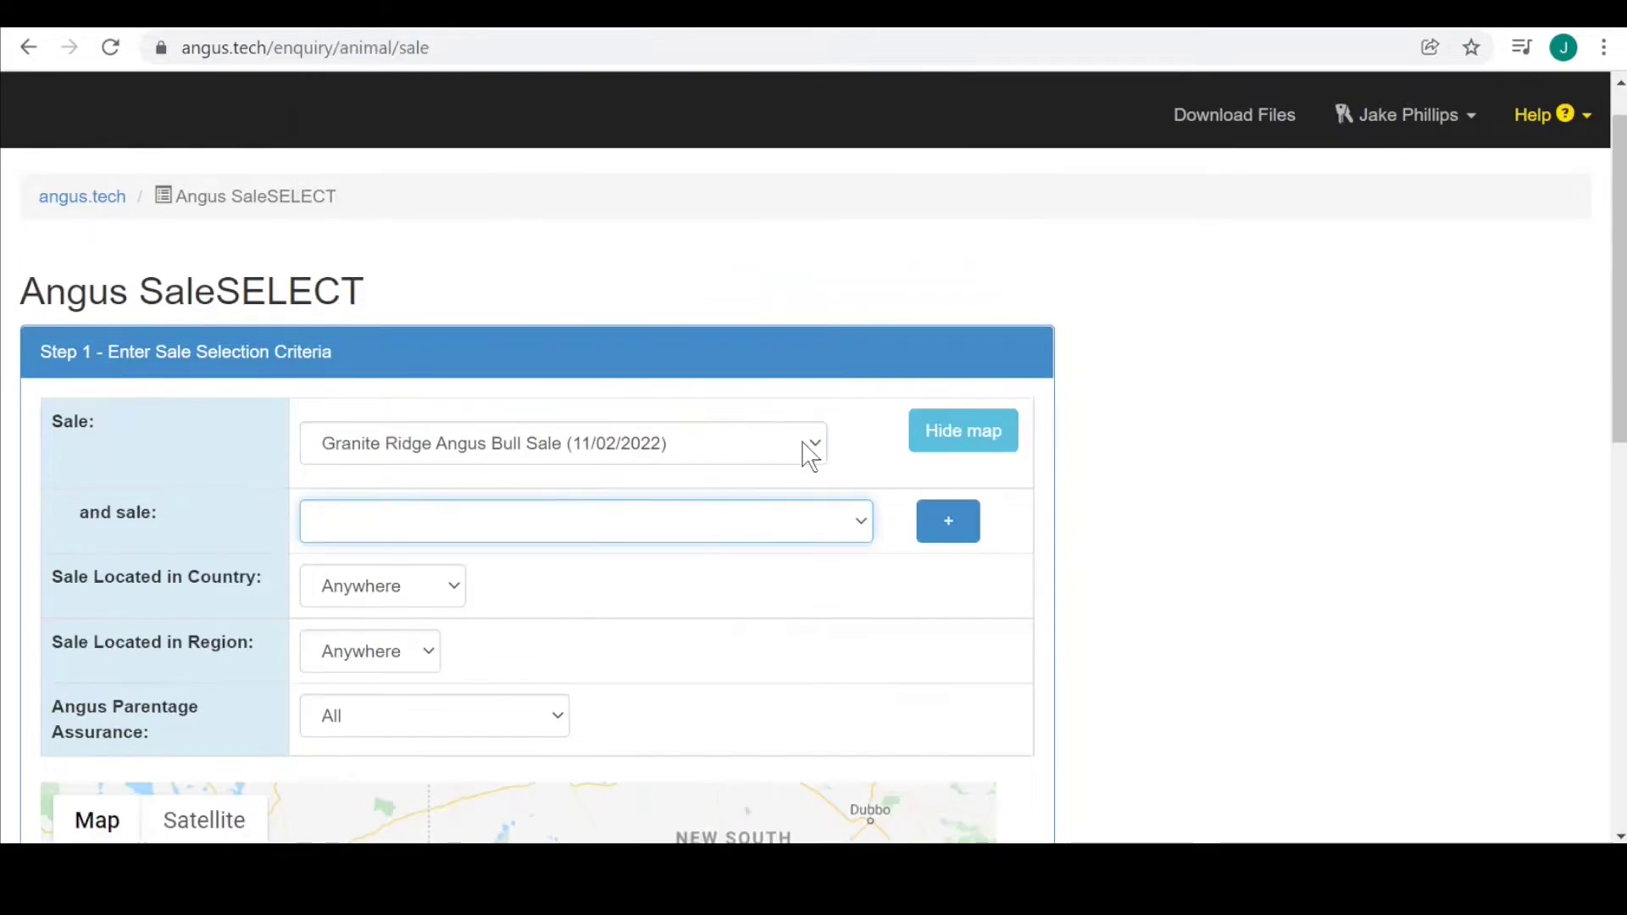
click(830, 524)
scroll(738, 483, down, 1)
click(733, 483)
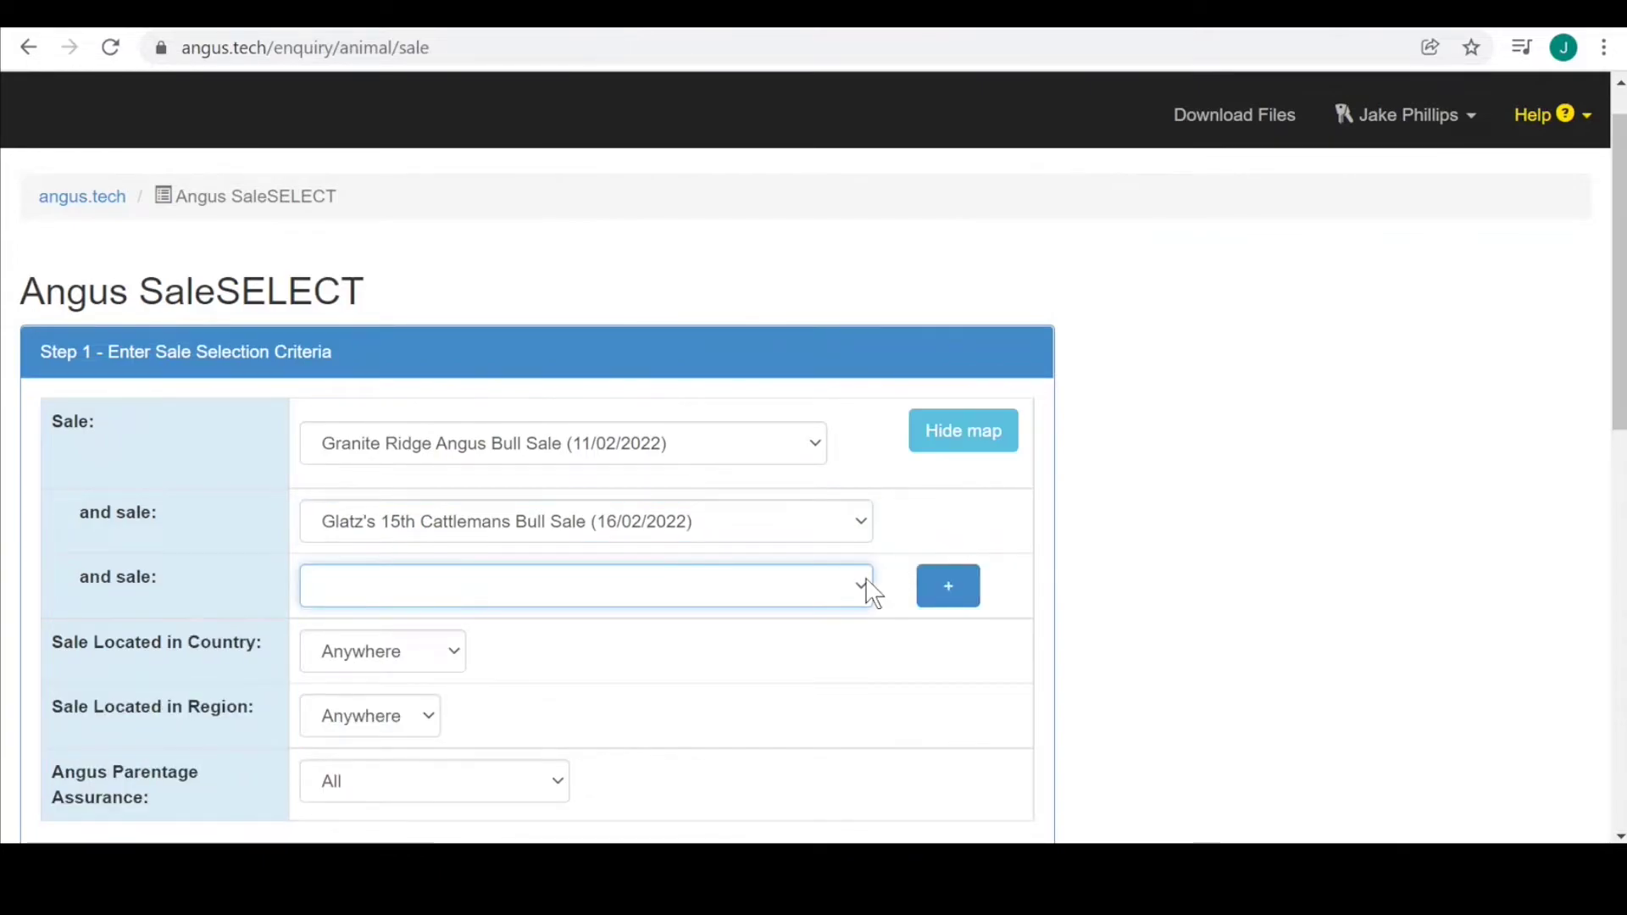
click(873, 593)
scroll(709, 508, down, 1)
click(692, 493)
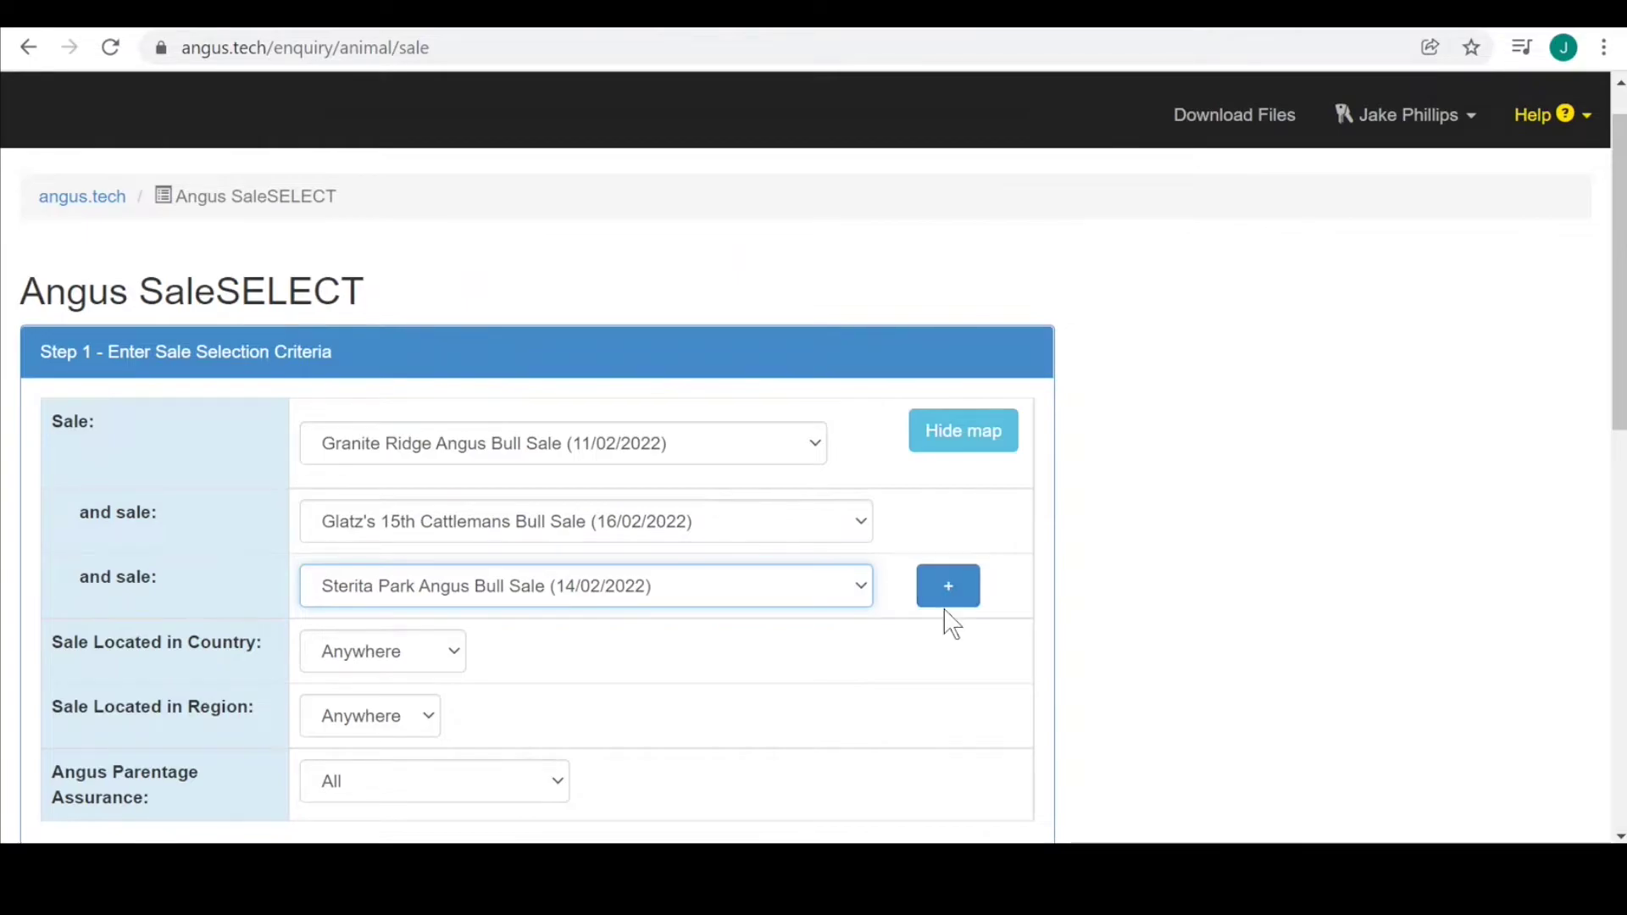
Proceed to the Step 2 animal selection criteria.
scroll(944, 625, down, 2)
scroll(952, 624, down, 1)
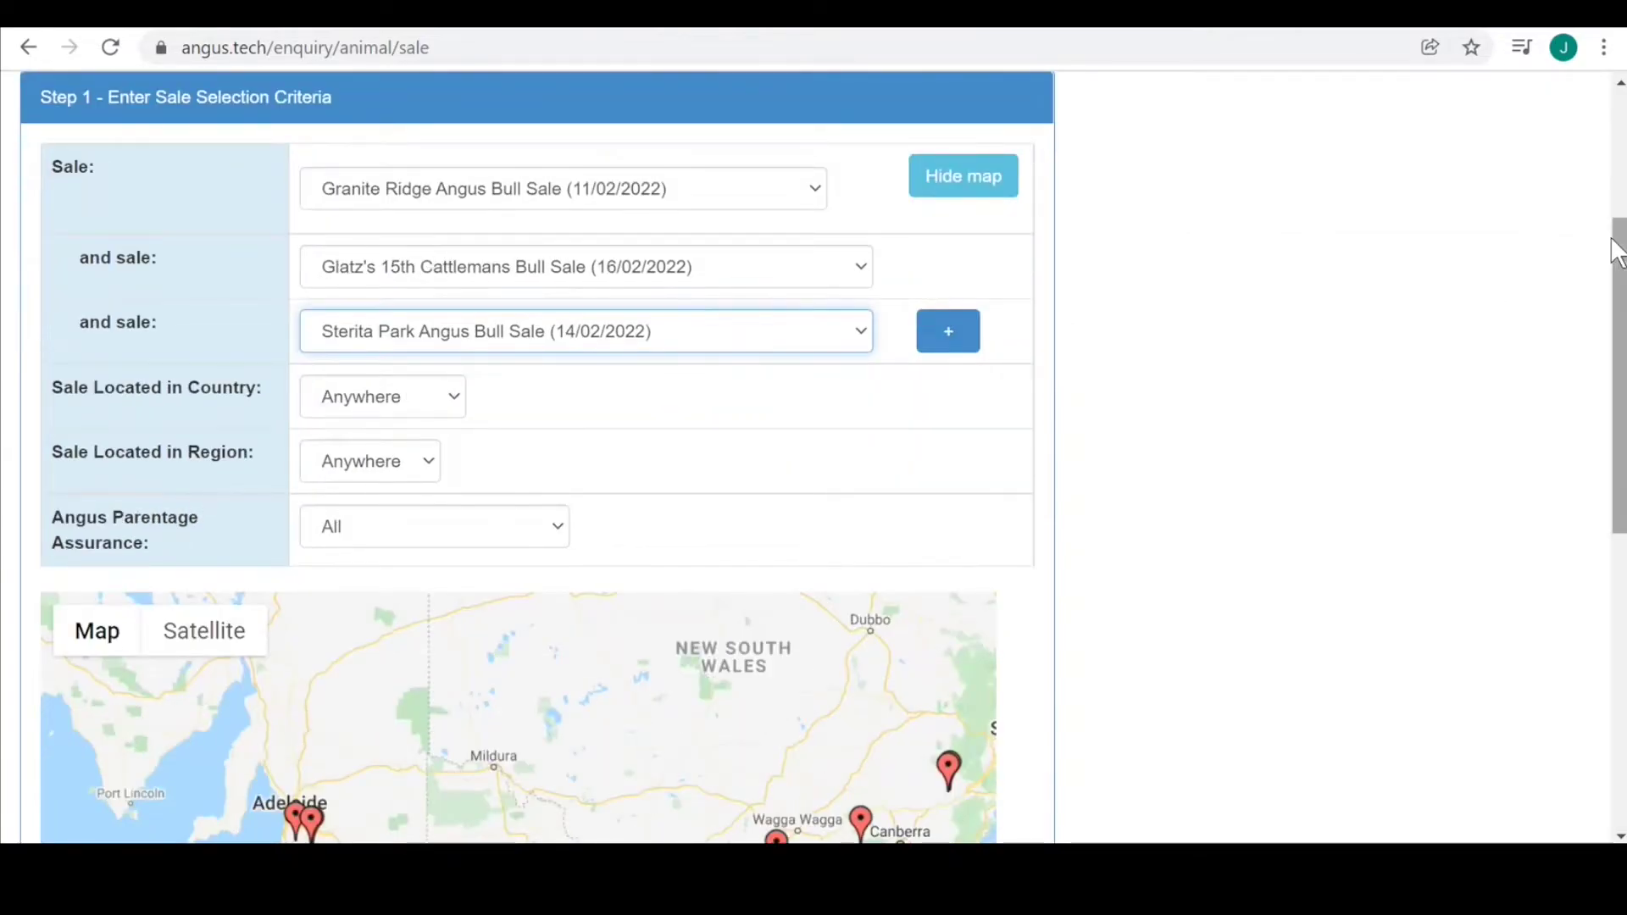
drag(1619, 252, 1616, 500)
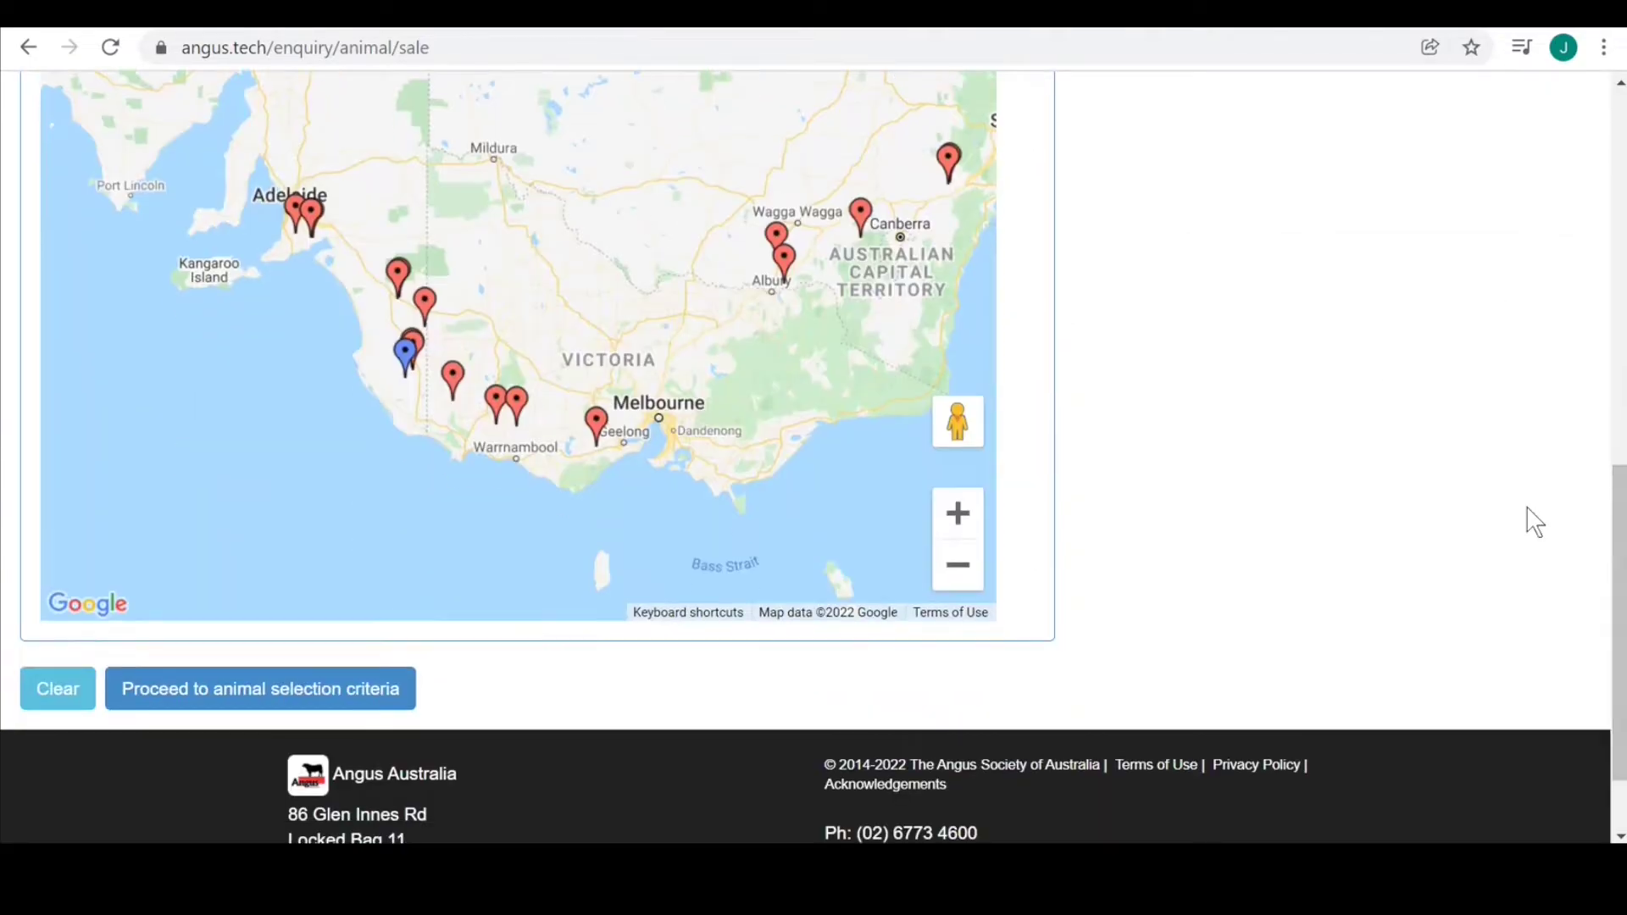
click(242, 697)
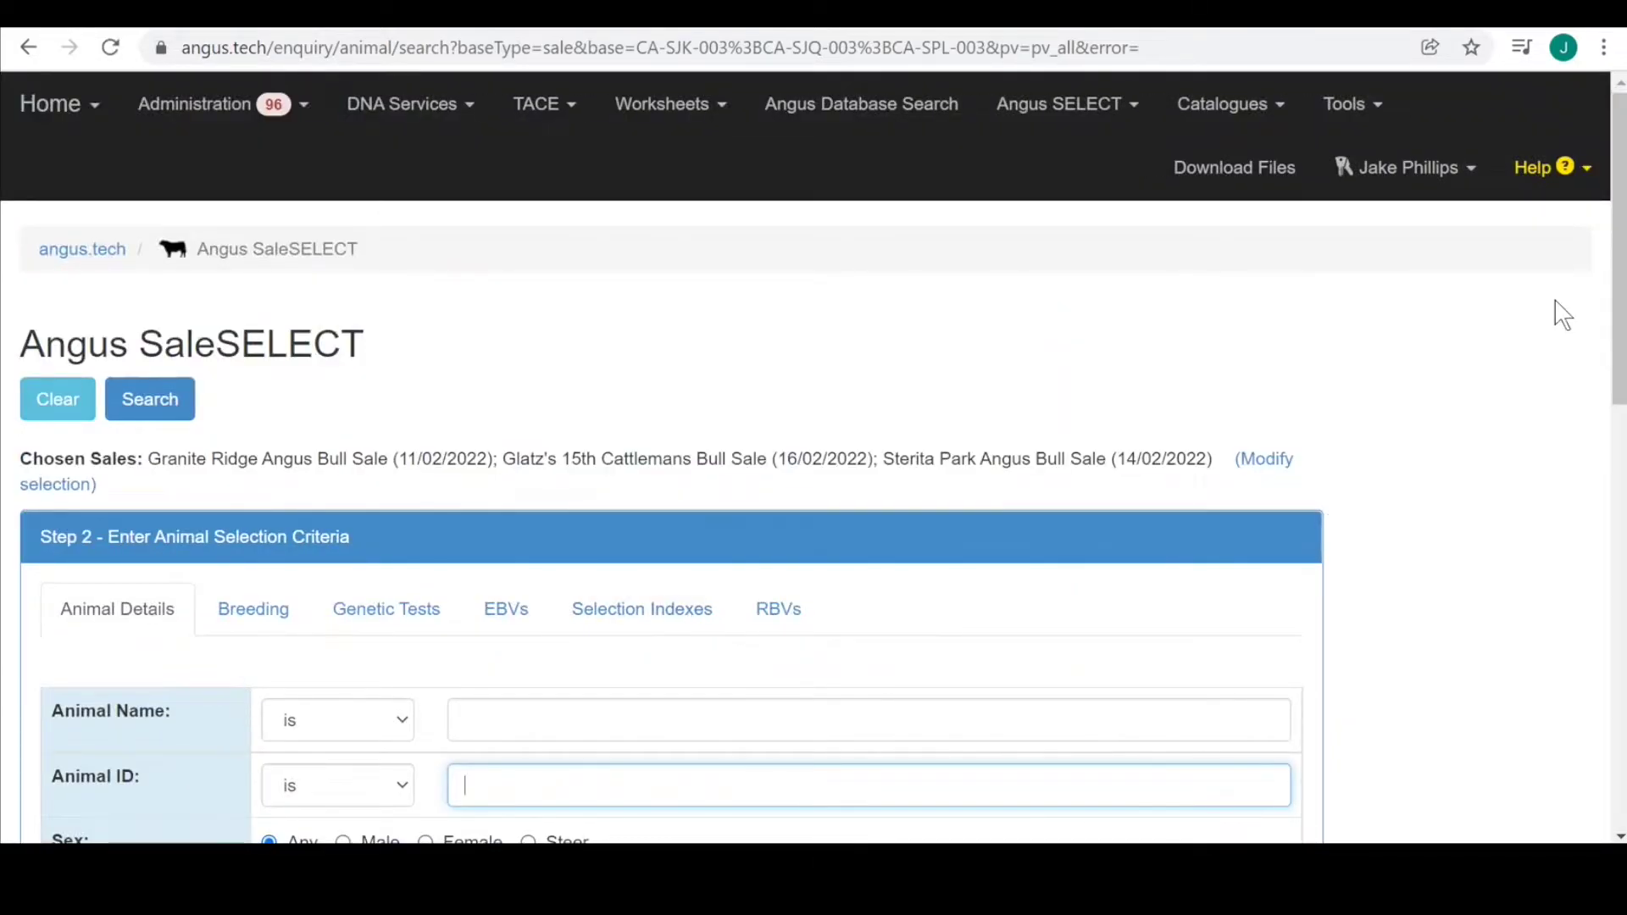
Show the EBV trait criteria and restrict Calving Ease Direct to the top 50 percent.
scroll(1620, 156, down, 2)
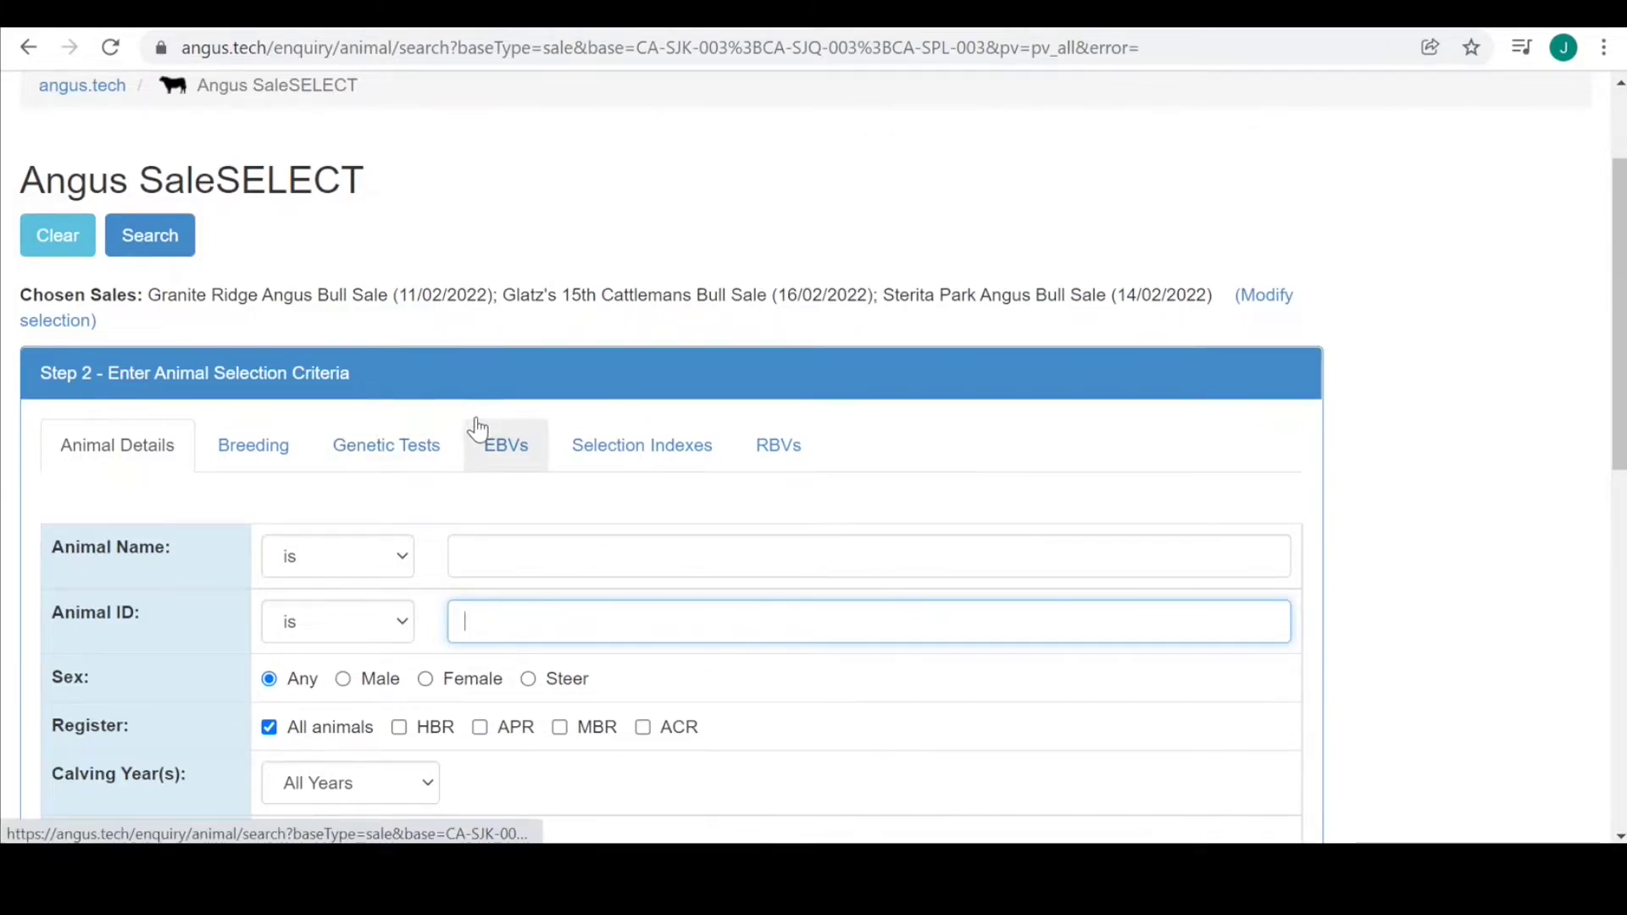
click(503, 462)
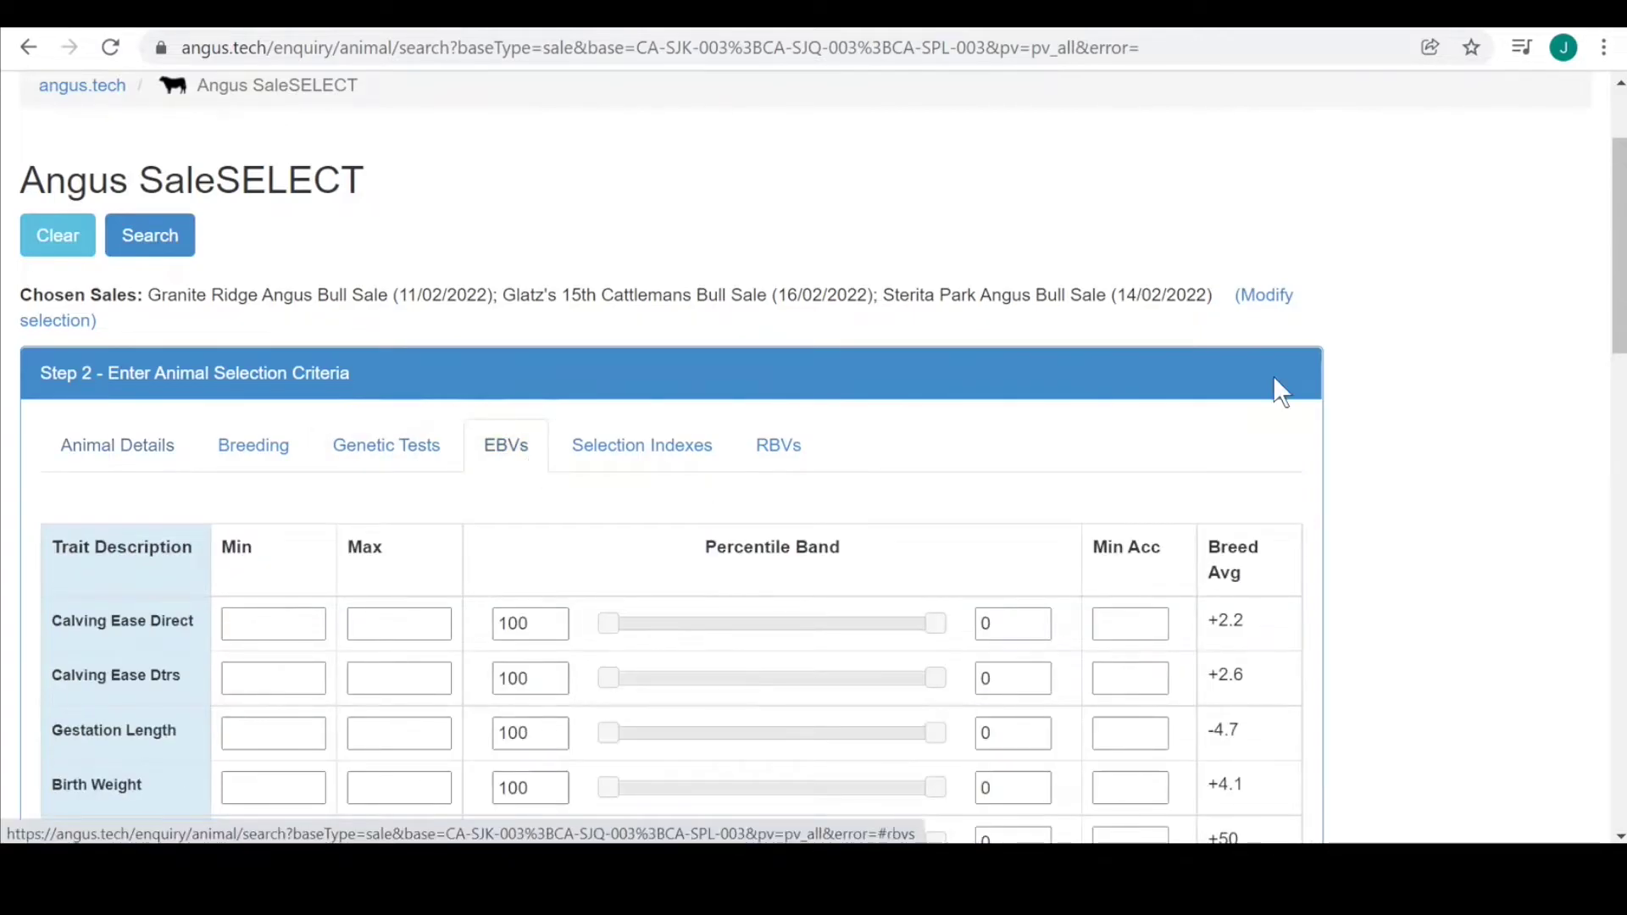
drag(1621, 196, 1621, 273)
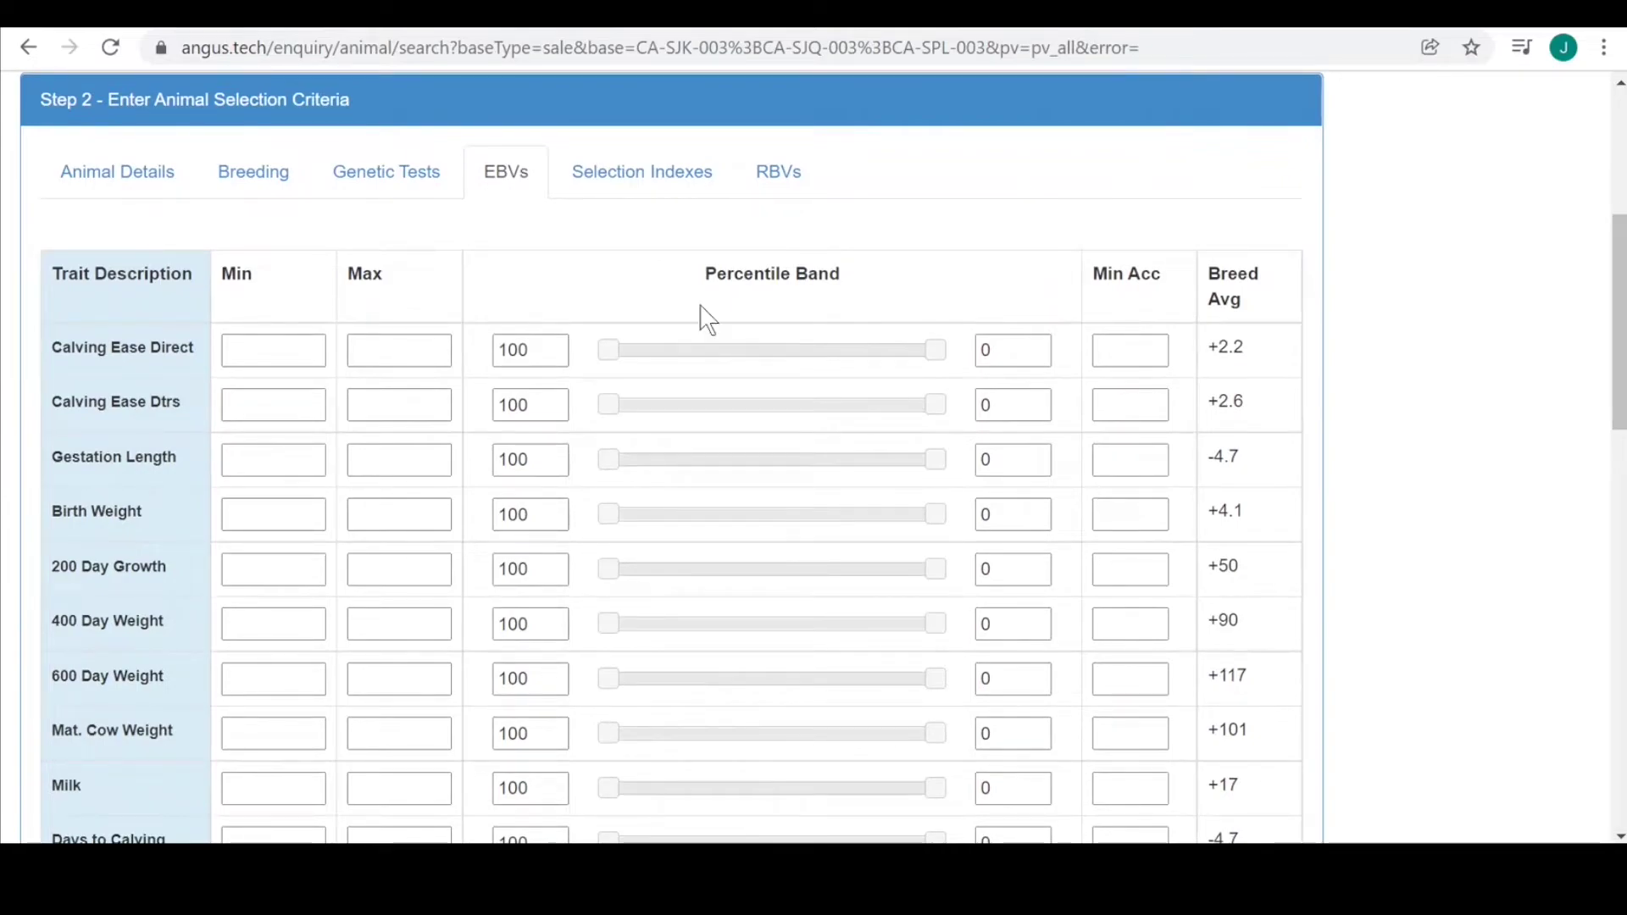
drag(617, 356, 788, 363)
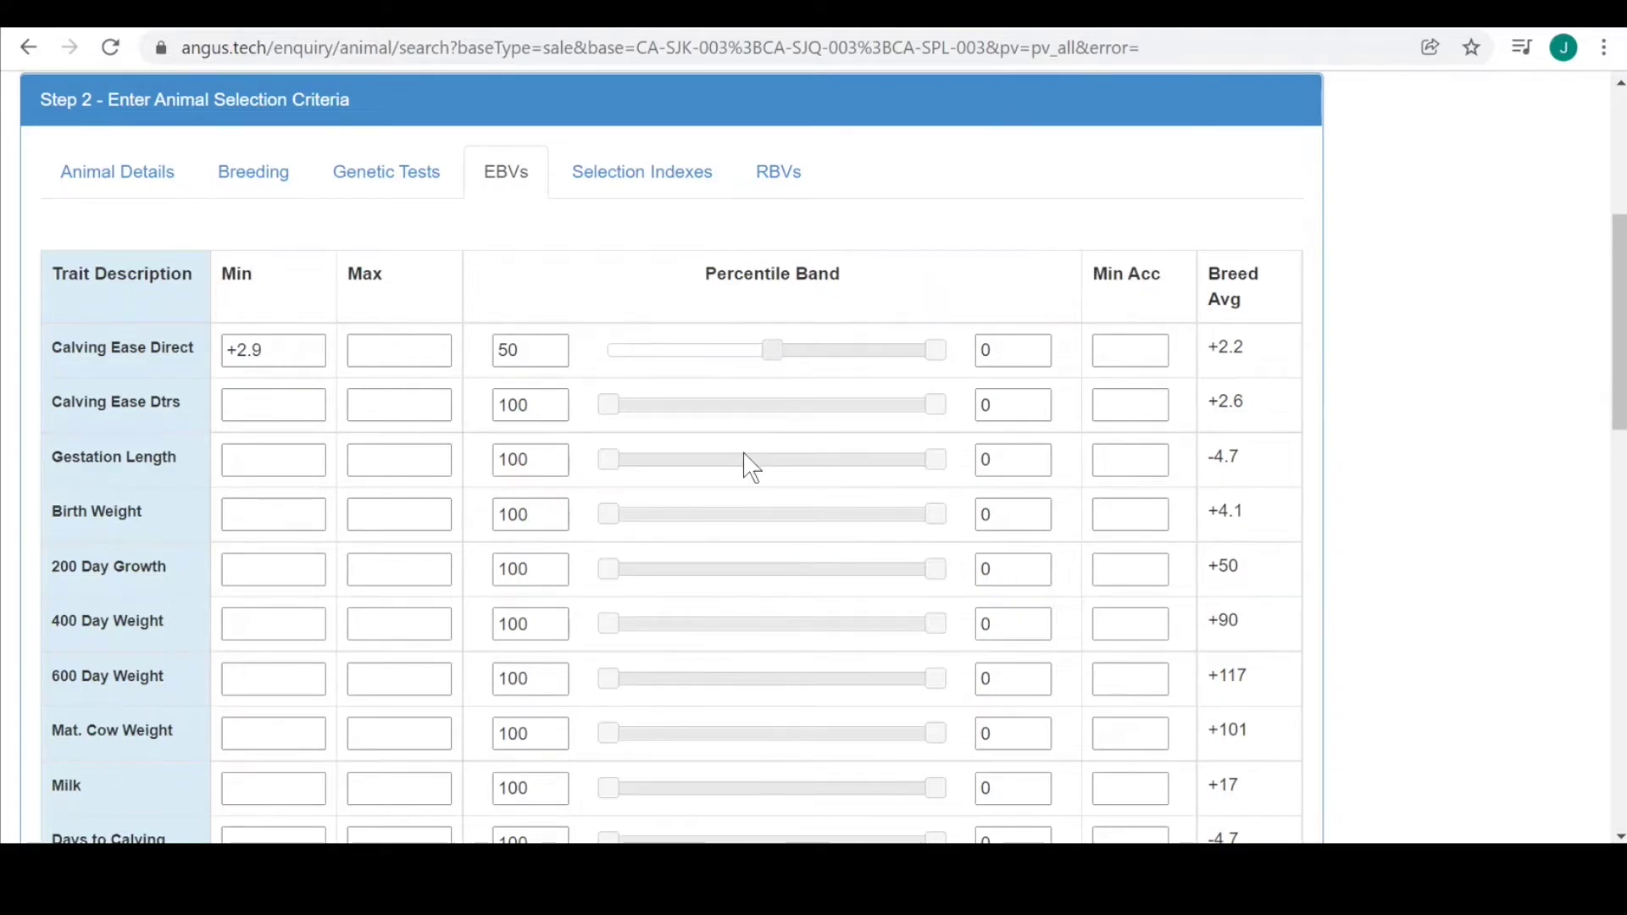
Apply the 25 percent band to 200 Day Growth.
scroll(755, 490, down, 3)
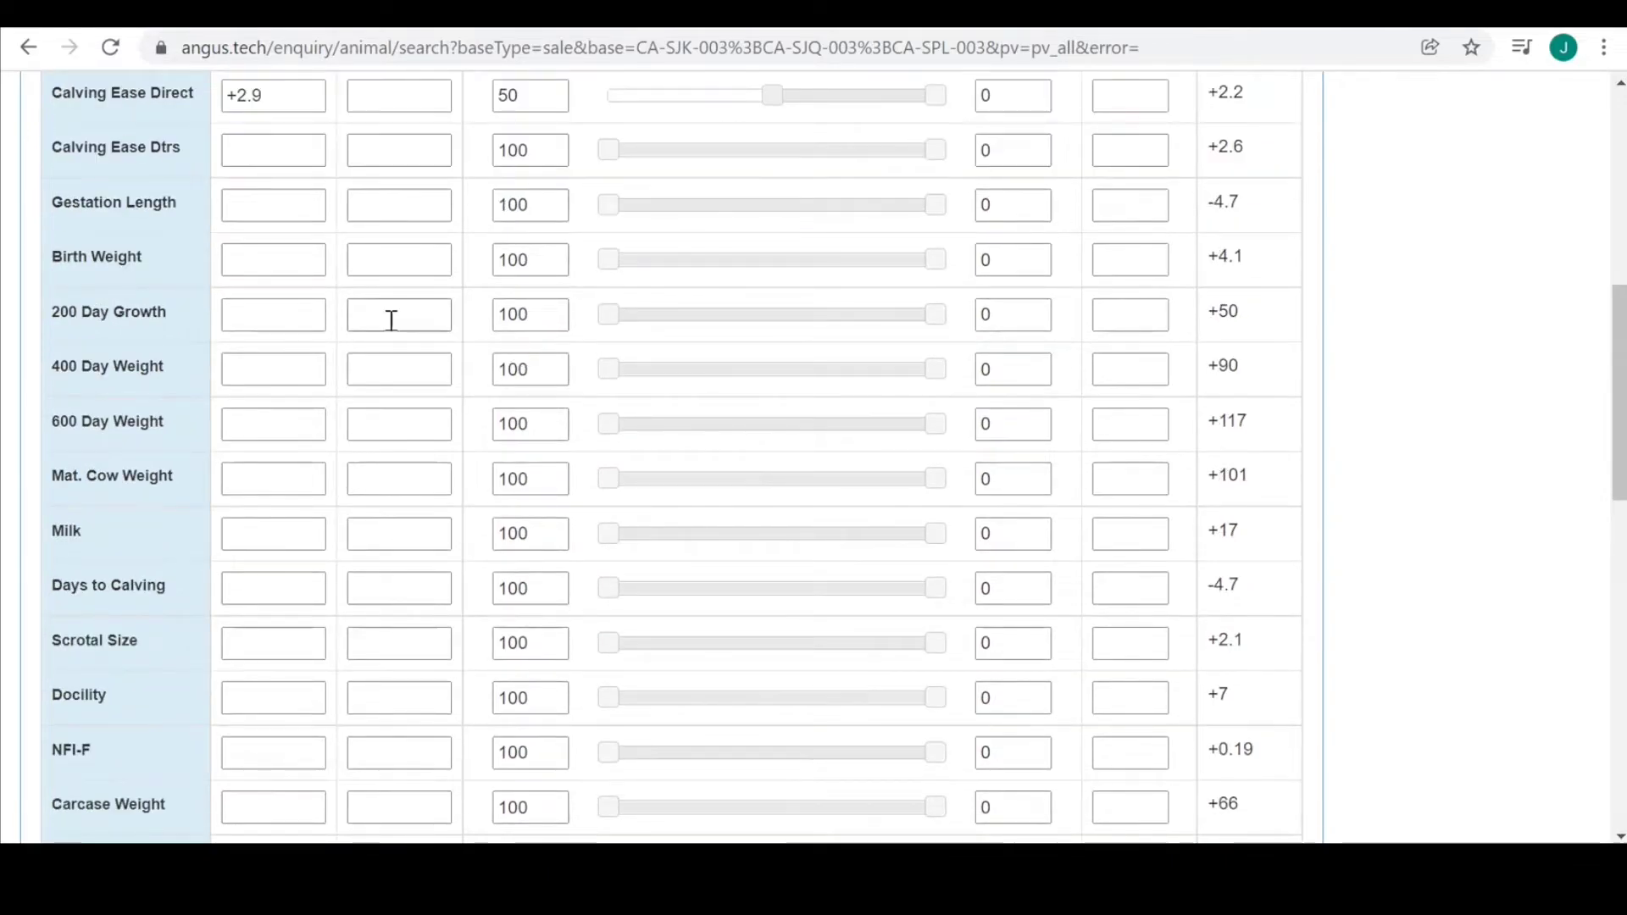
click(537, 315)
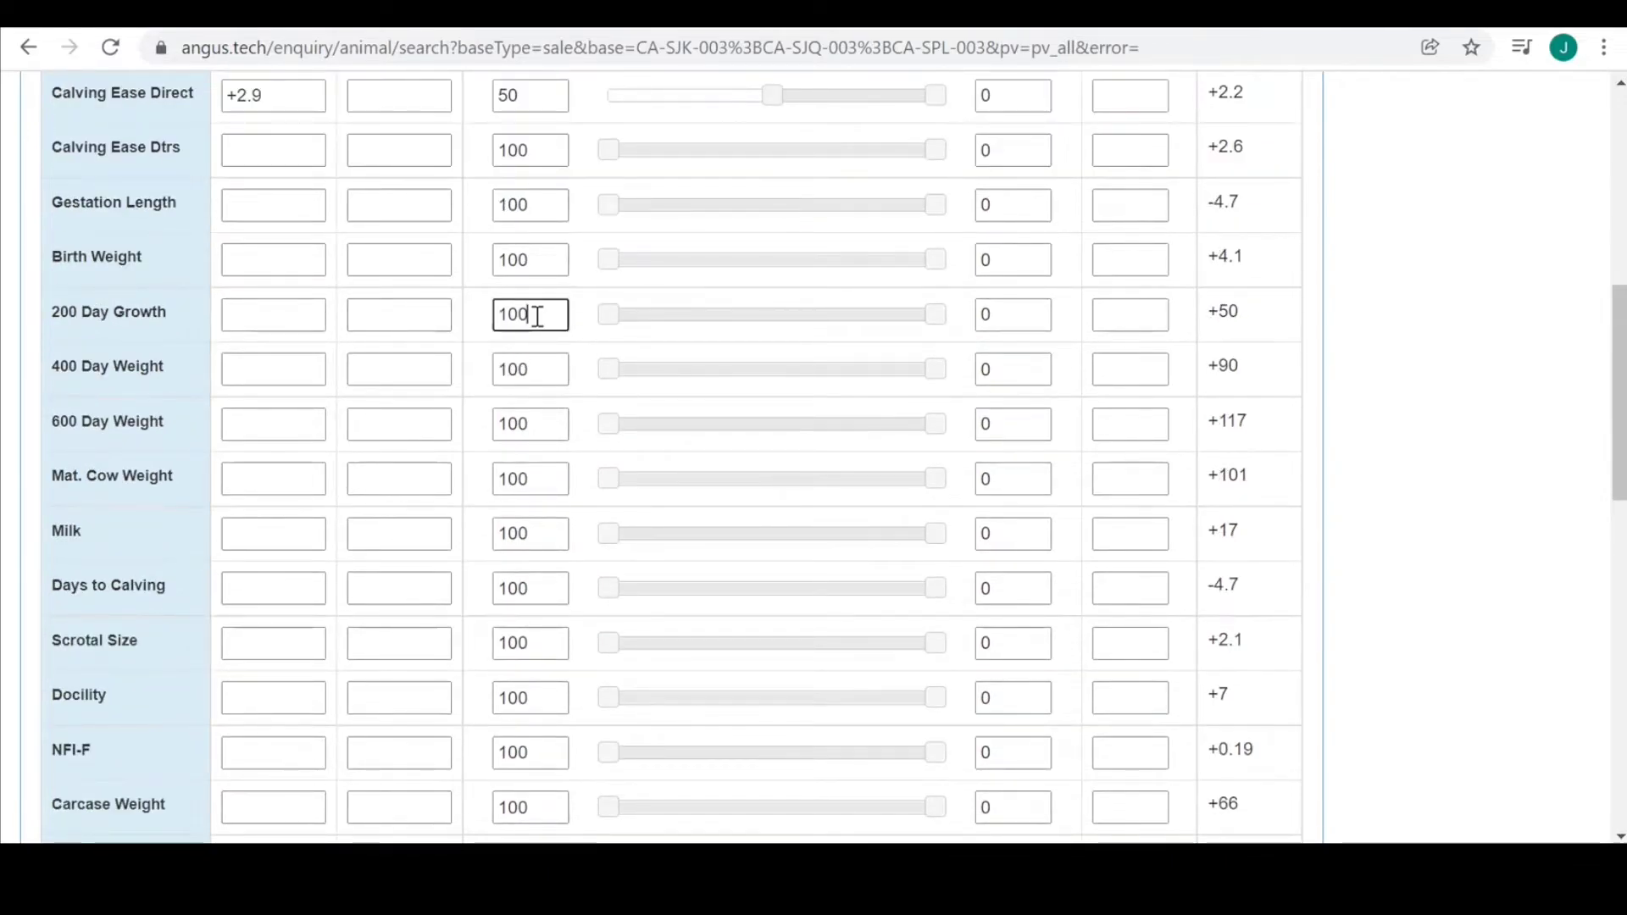
key(BackSpace)
key(BackSpace)
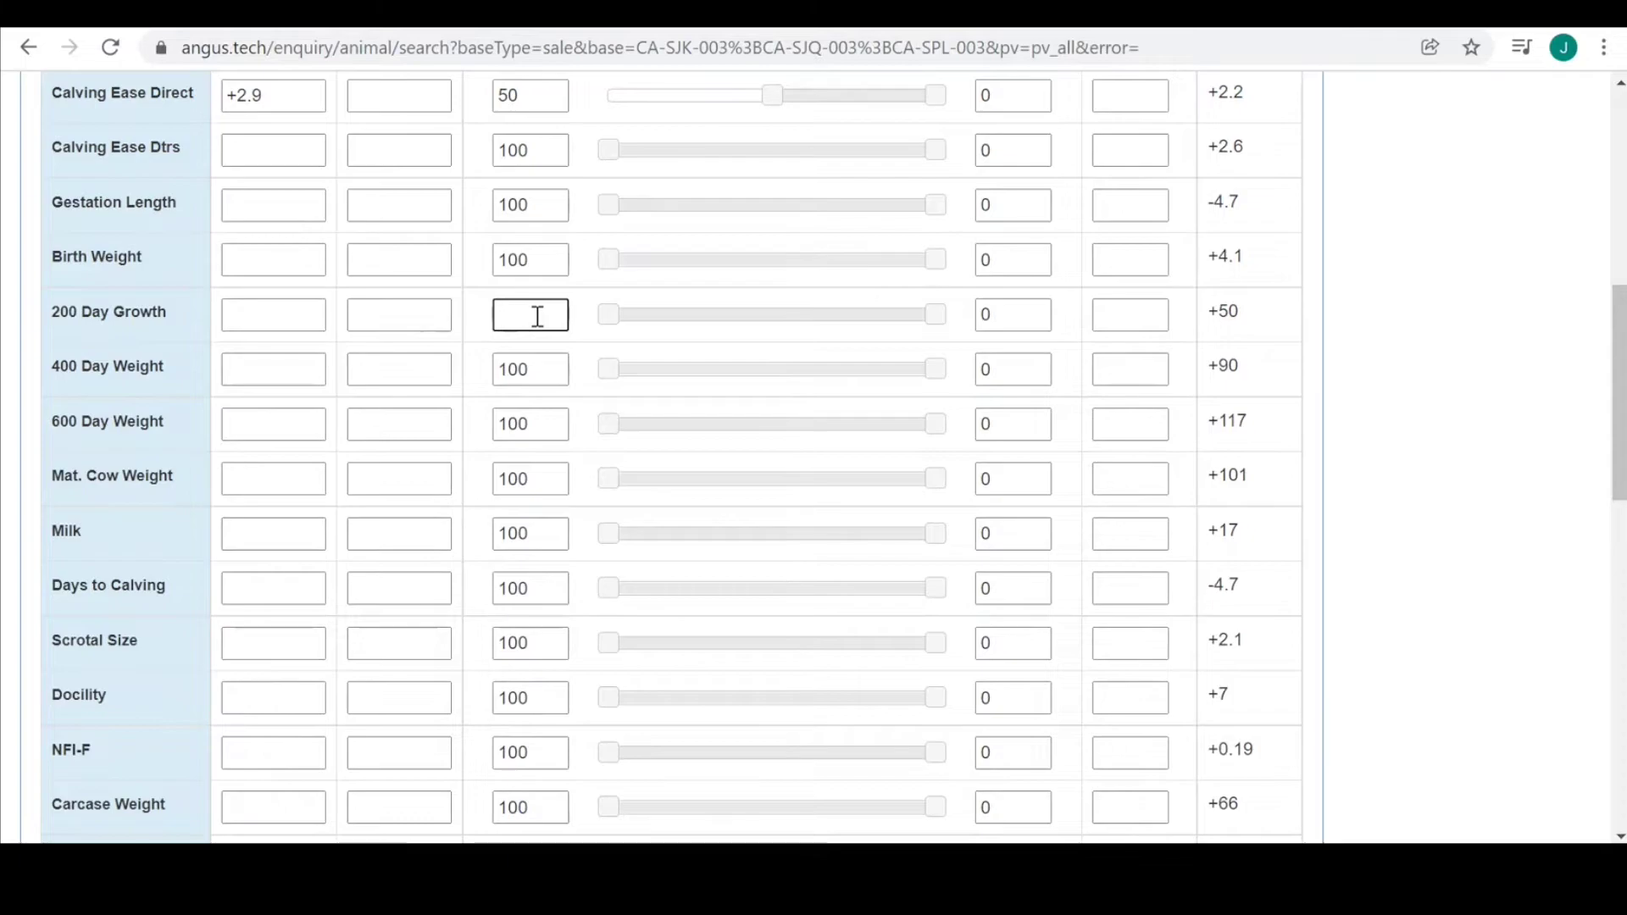
text(25)
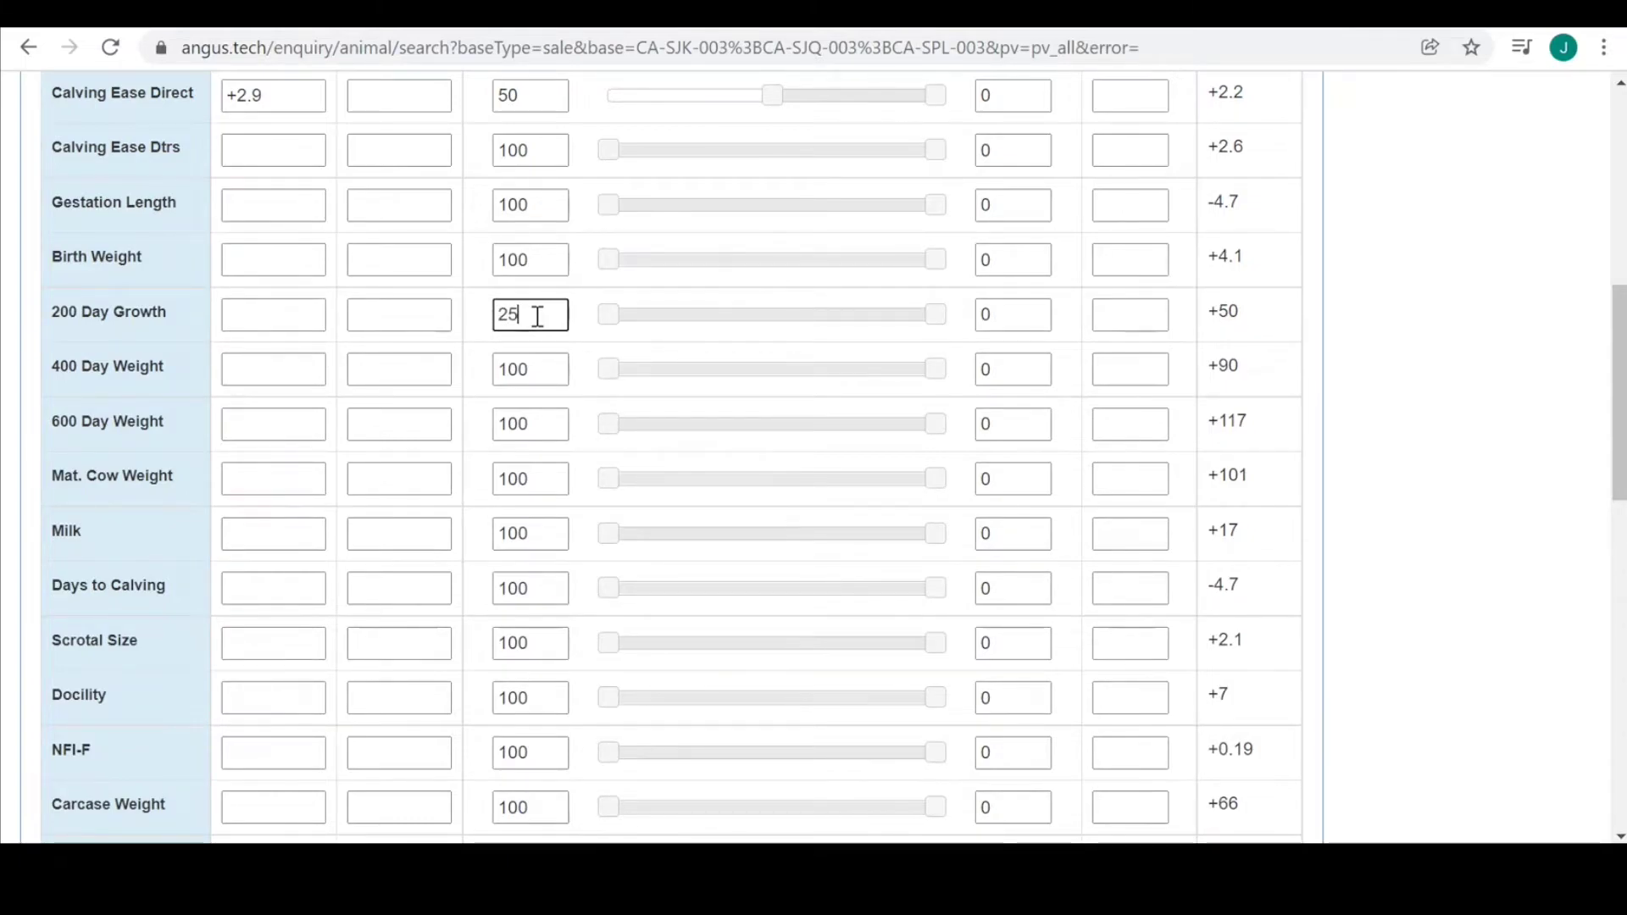
click(534, 371)
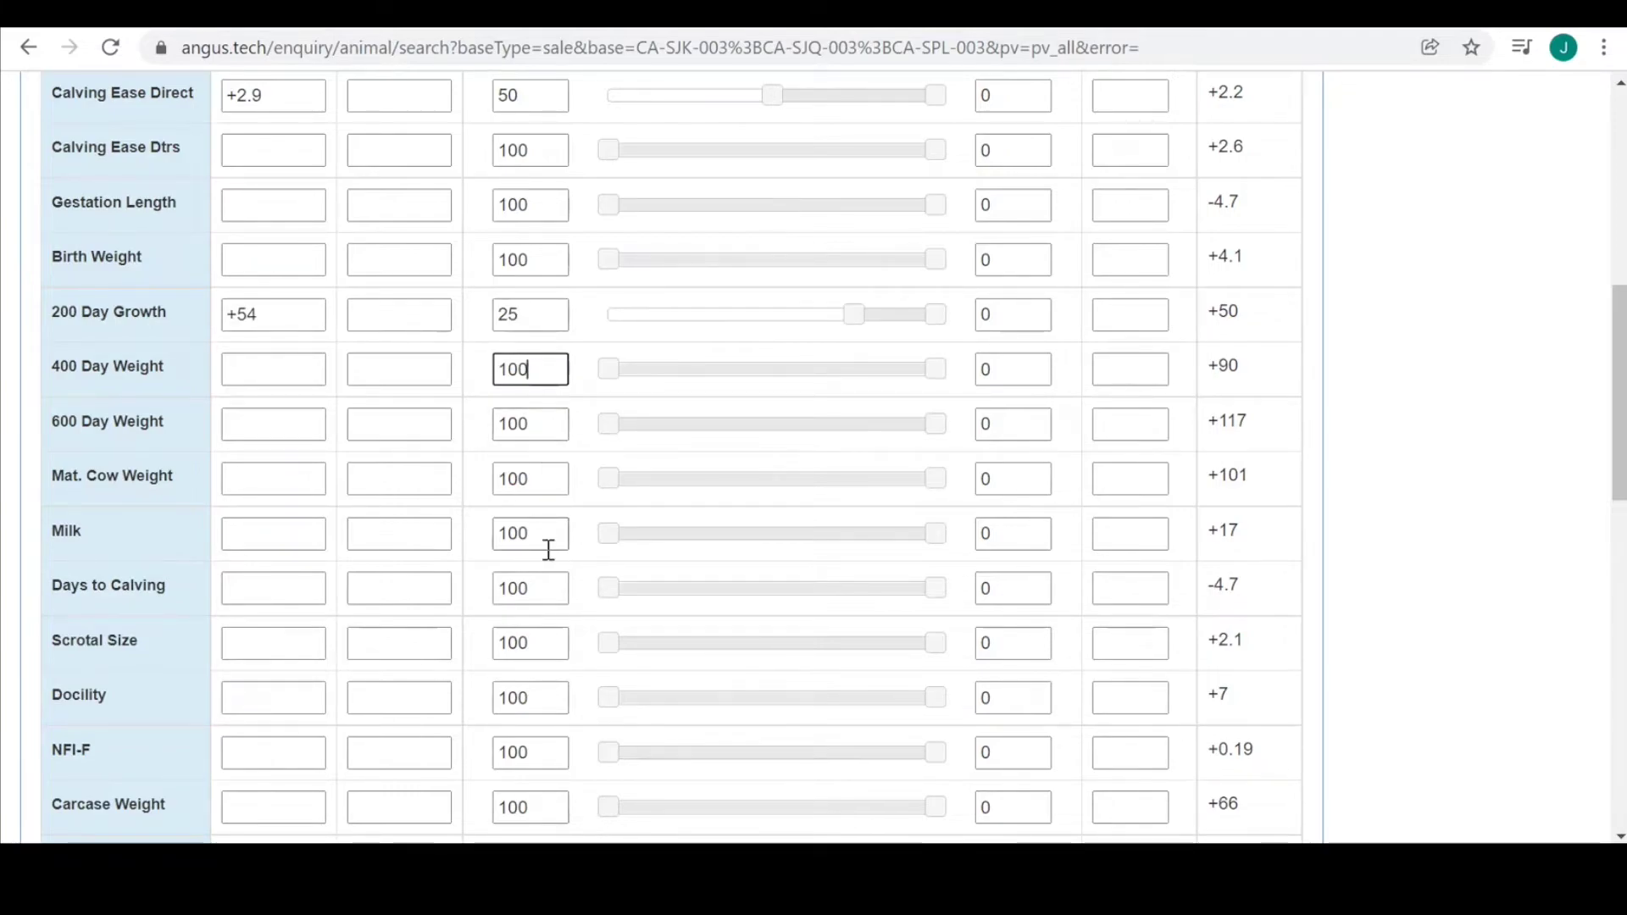
Require Scrotal Size of at least +2.3 with a 40 percent band.
click(544, 642)
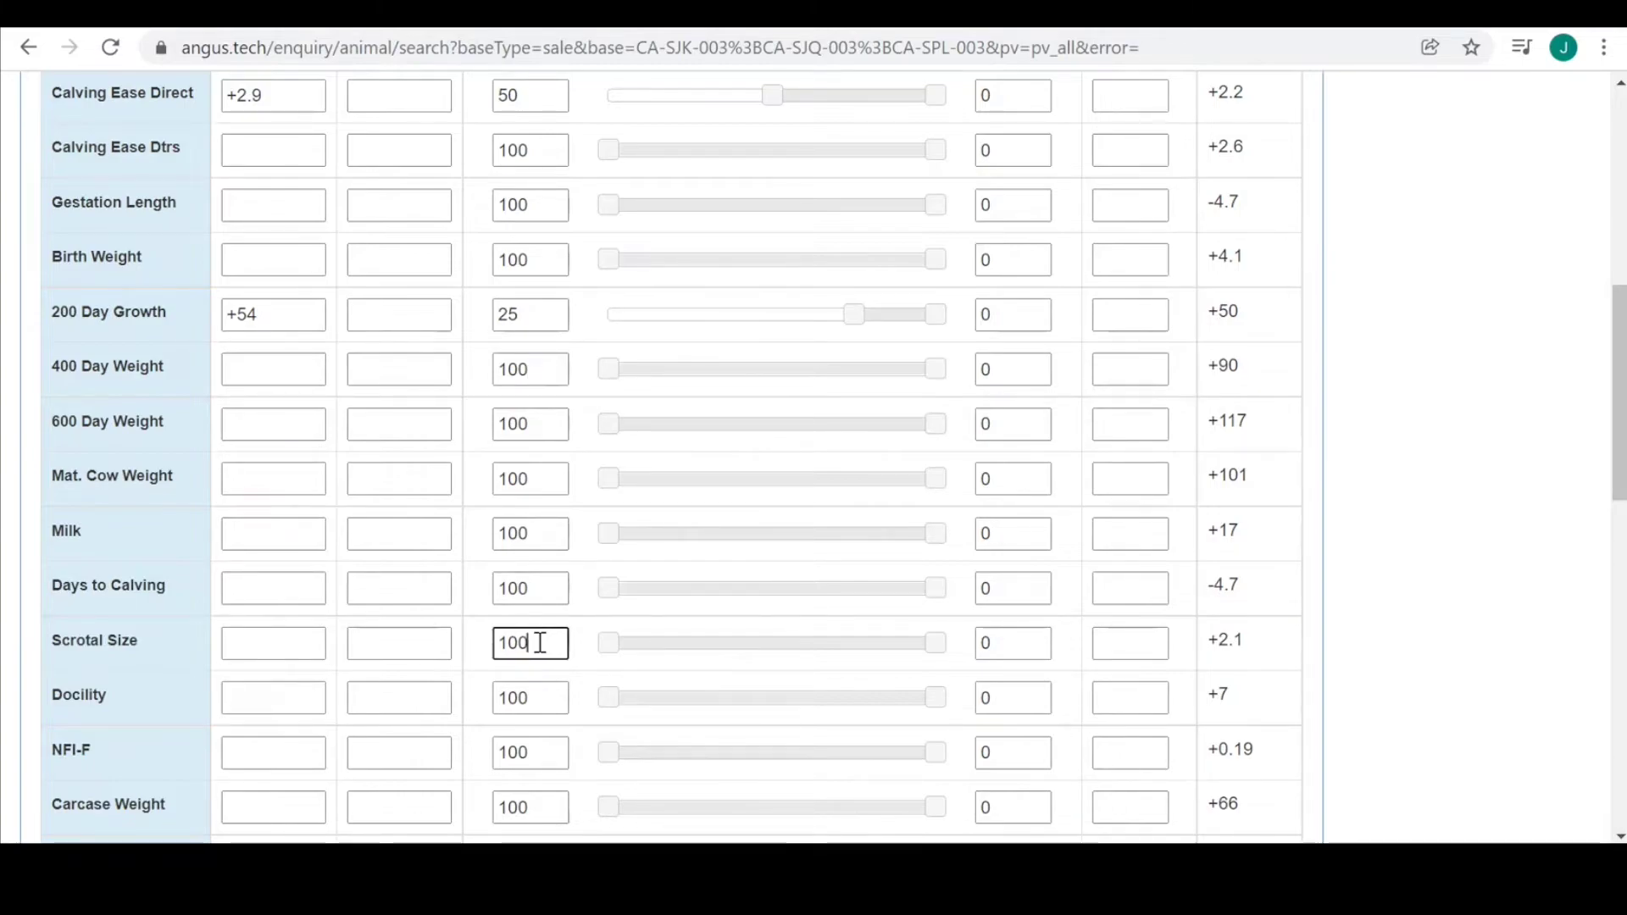
key(BackSpace)
key(BackSpace)
text(40)
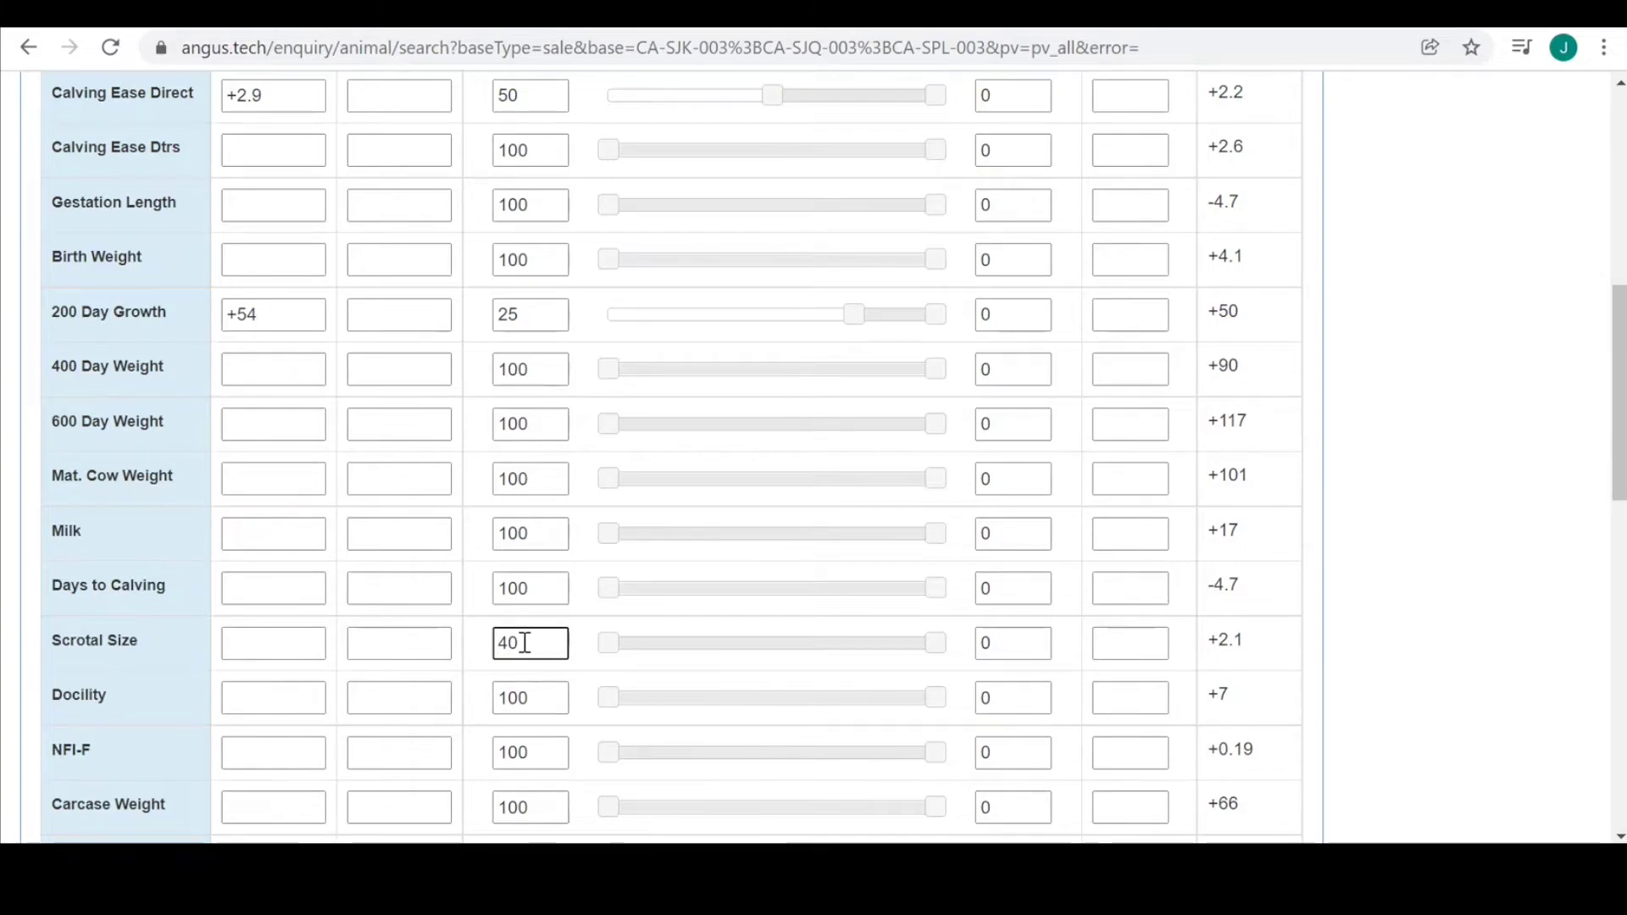
click(534, 708)
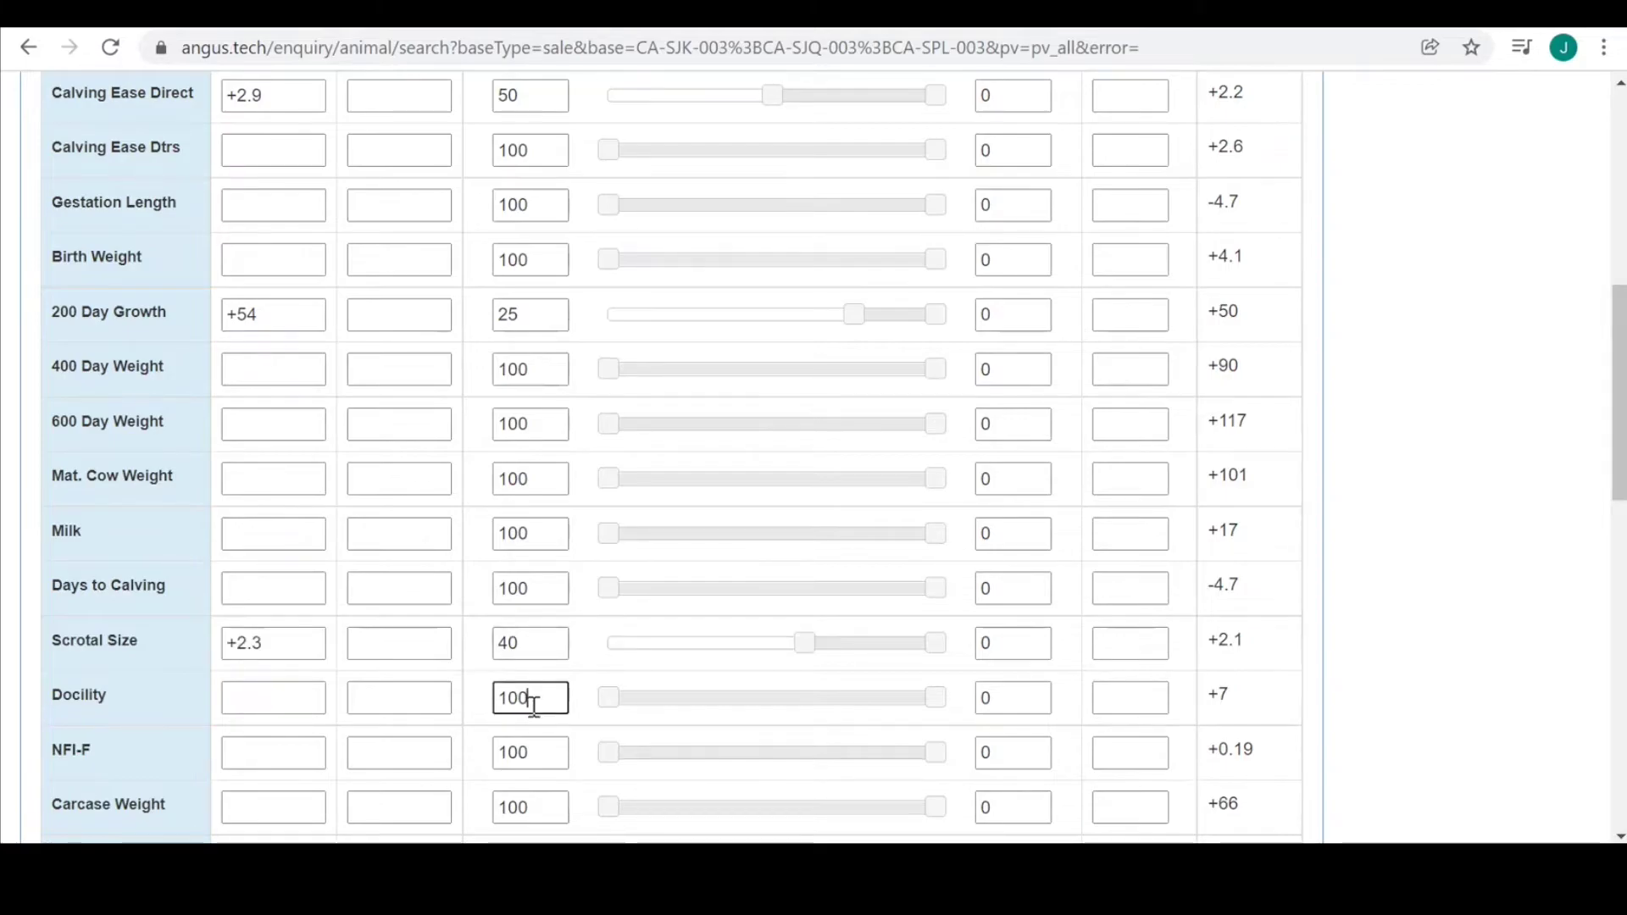
Set Rib Fat to +0 and Rump Fat to -0.4 at 50 percent, then scroll to Search.
scroll(533, 709, down, 3)
scroll(524, 710, down, 2)
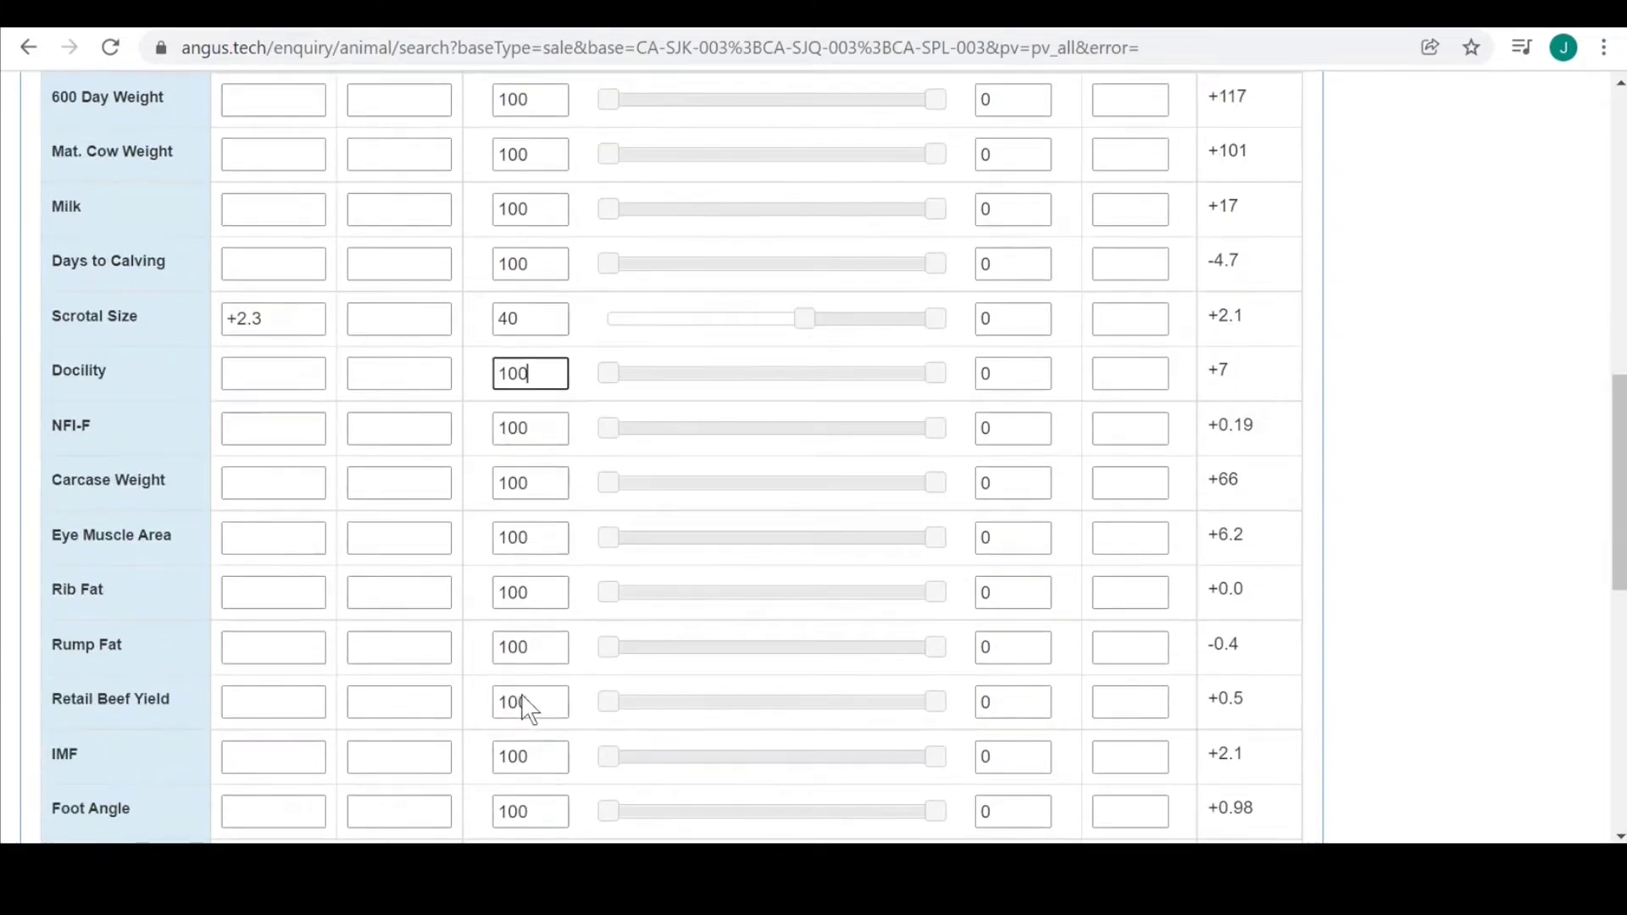
click(533, 536)
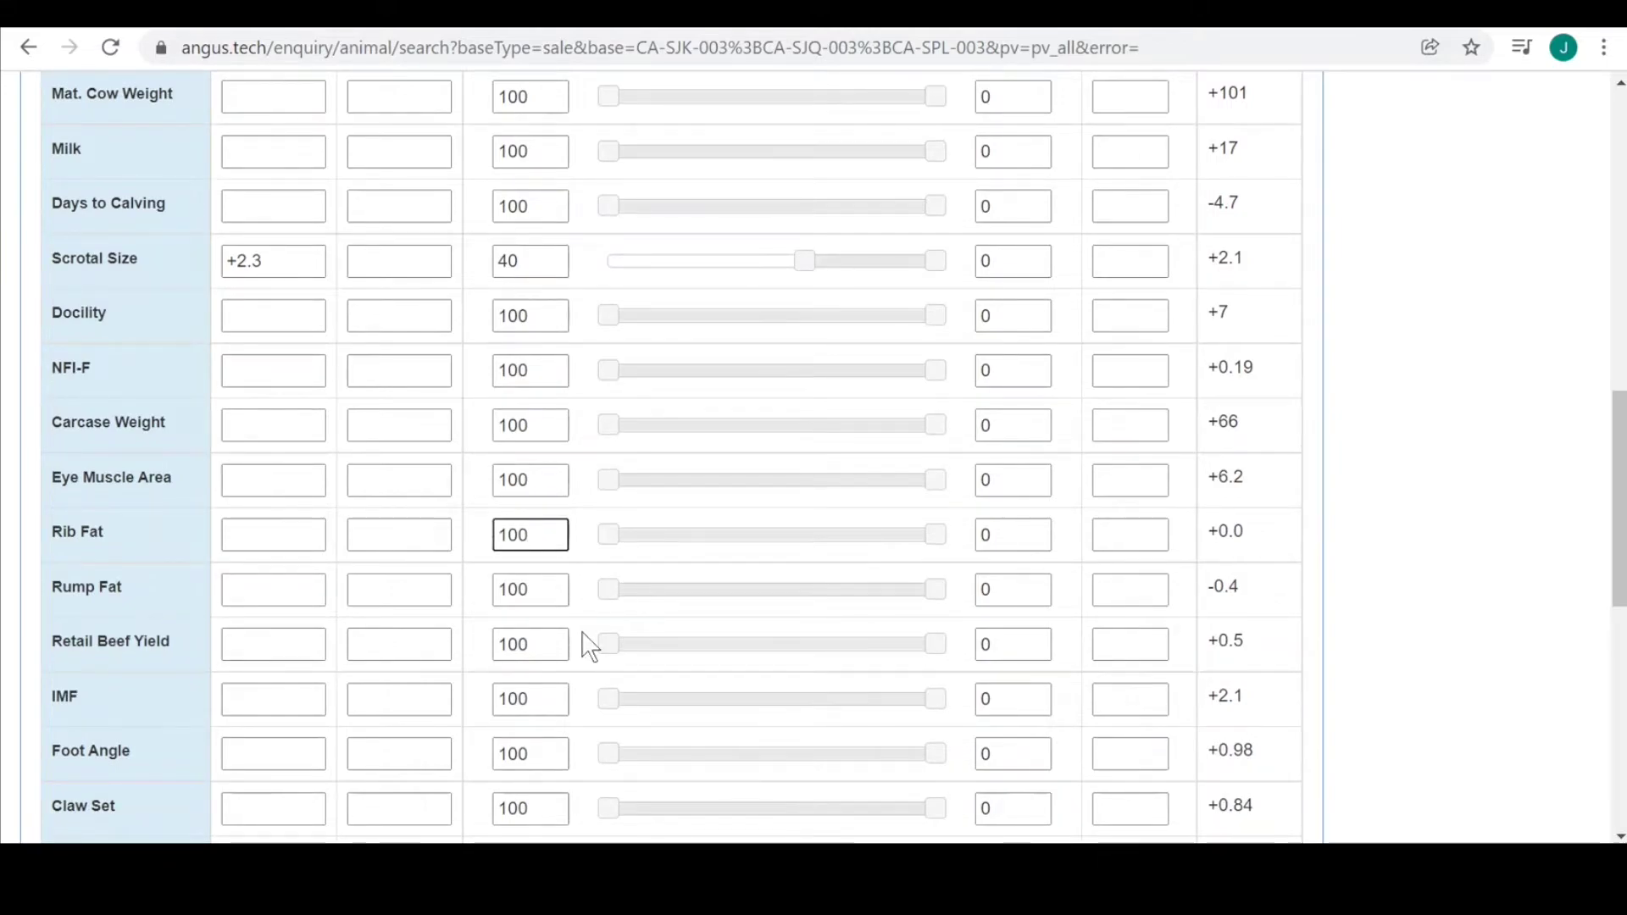
text(50)
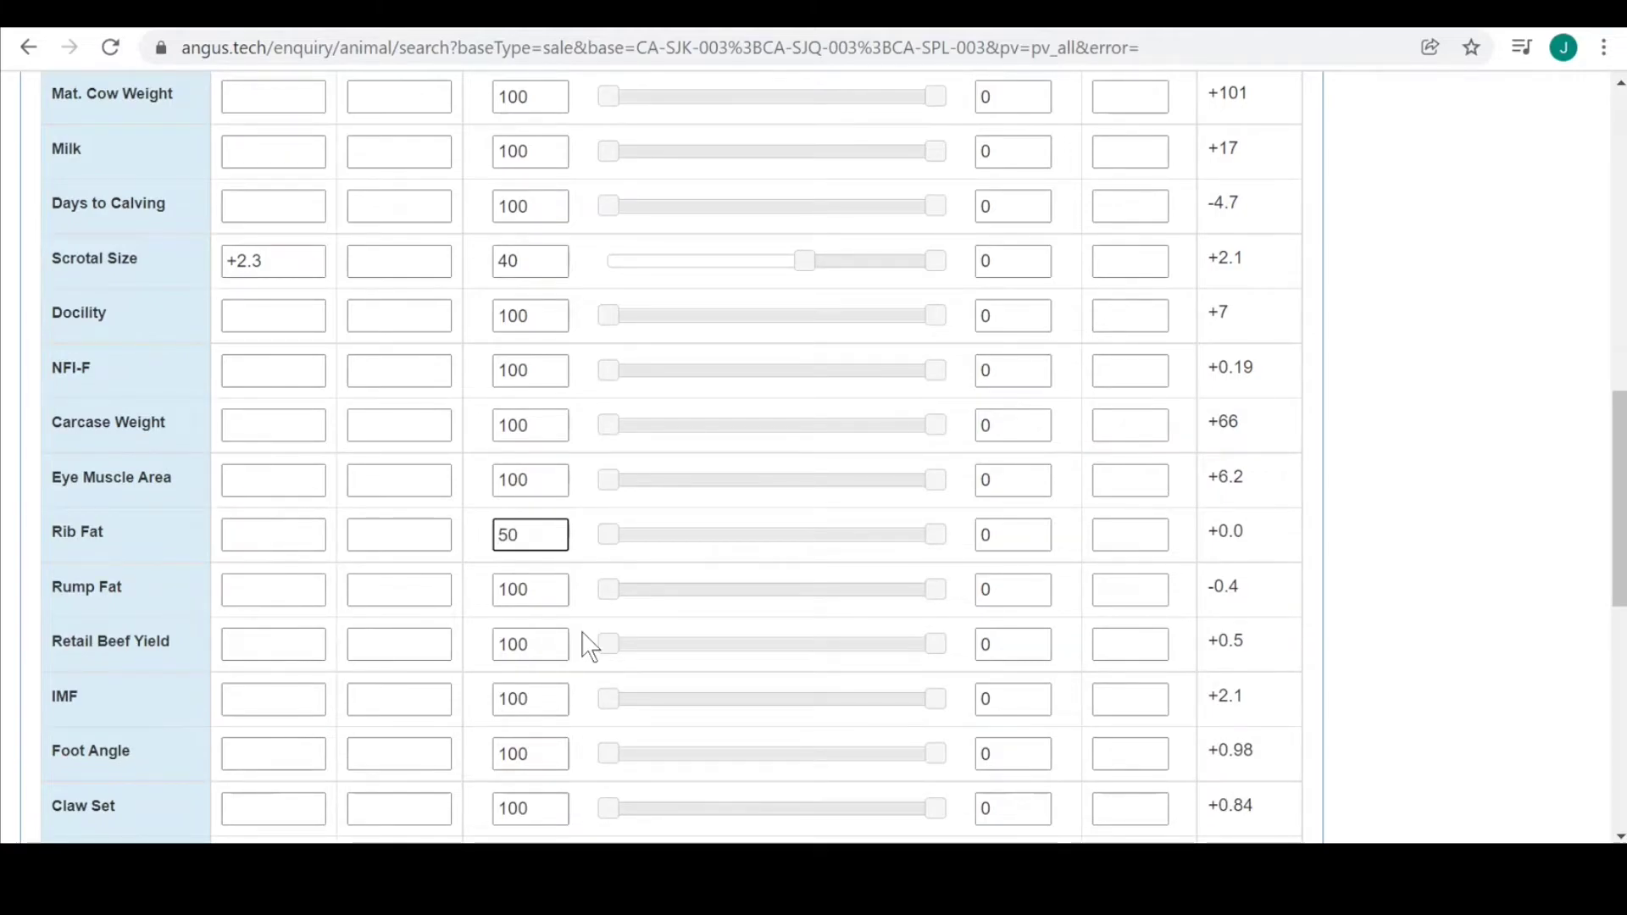
click(554, 589)
key(BackSpace)
key(BackSpace)
key(BackSpace)
text(50)
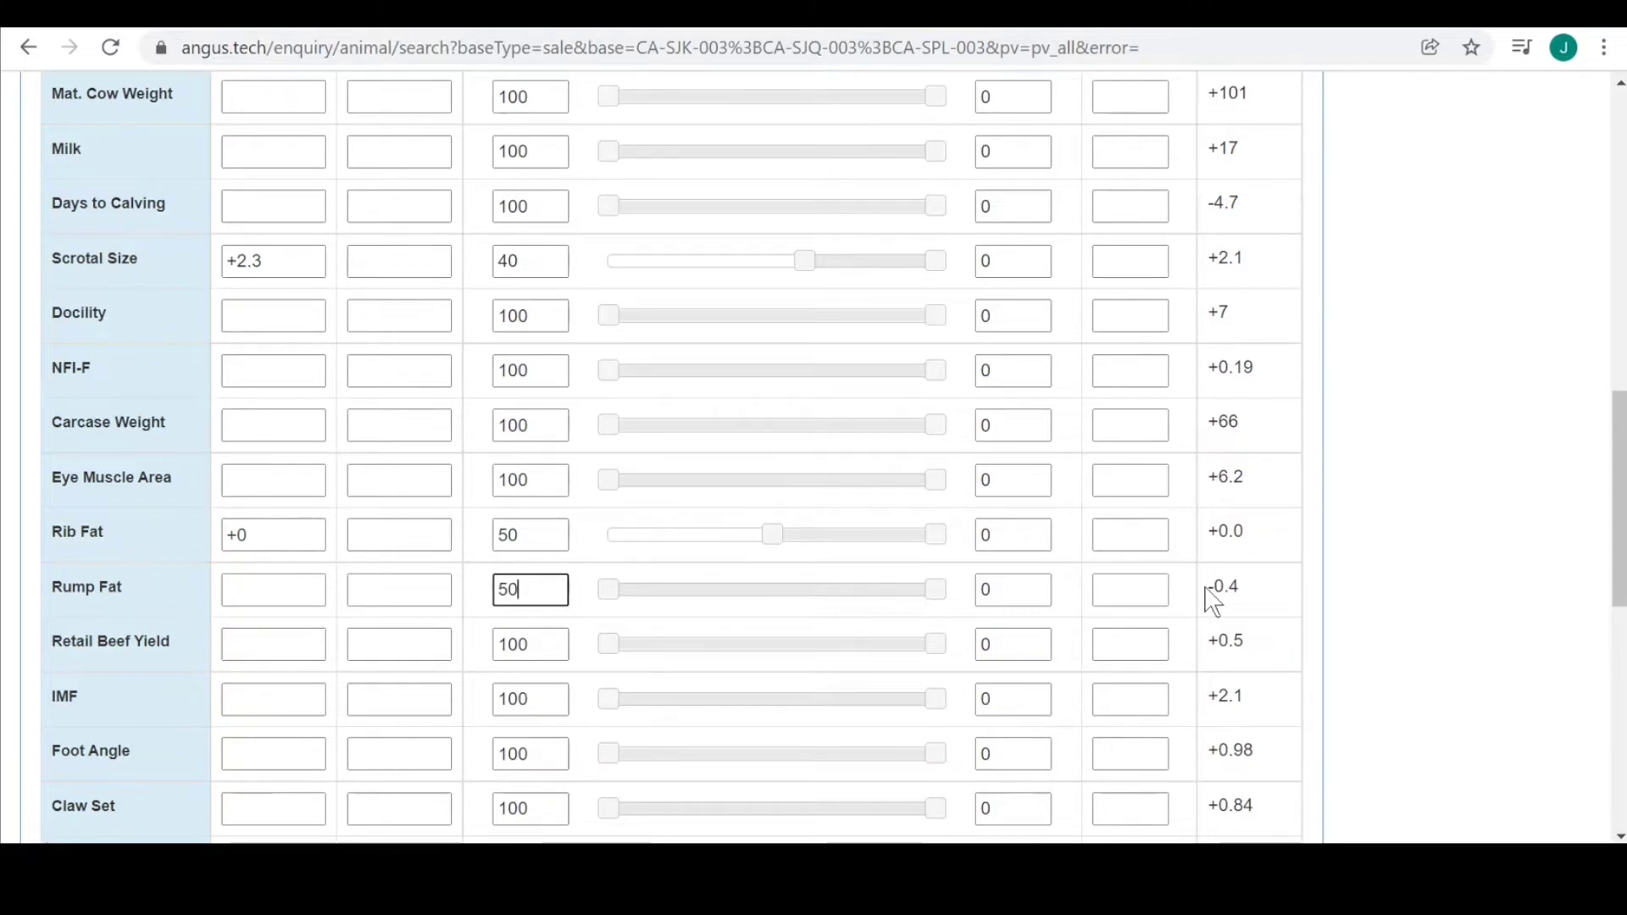
click(1356, 545)
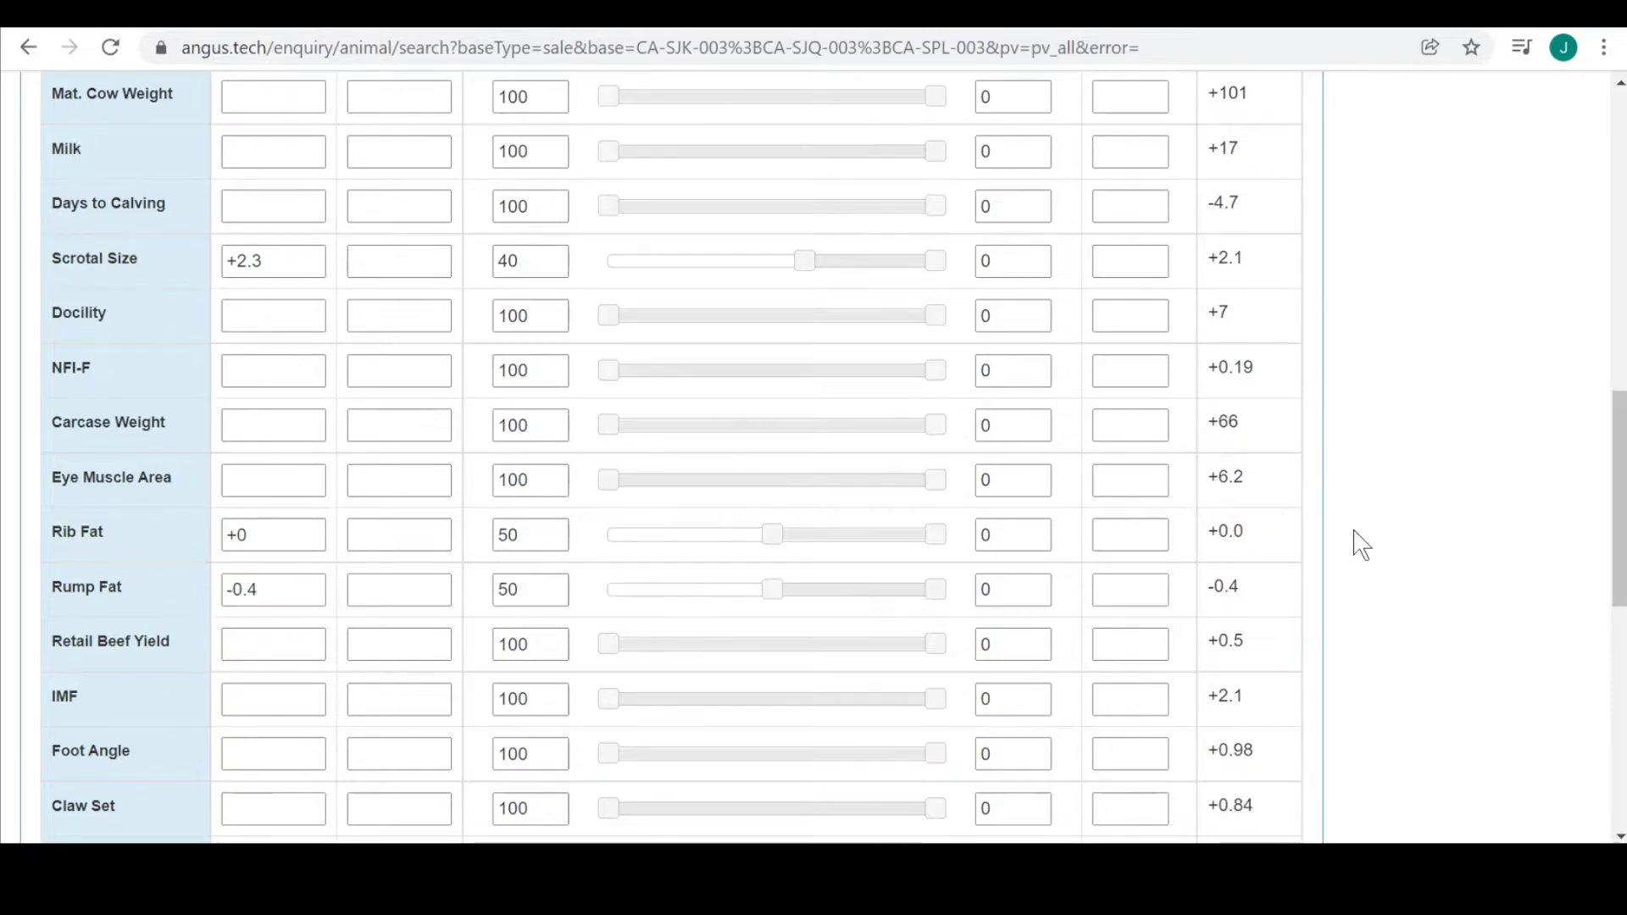
drag(1613, 539, 1616, 741)
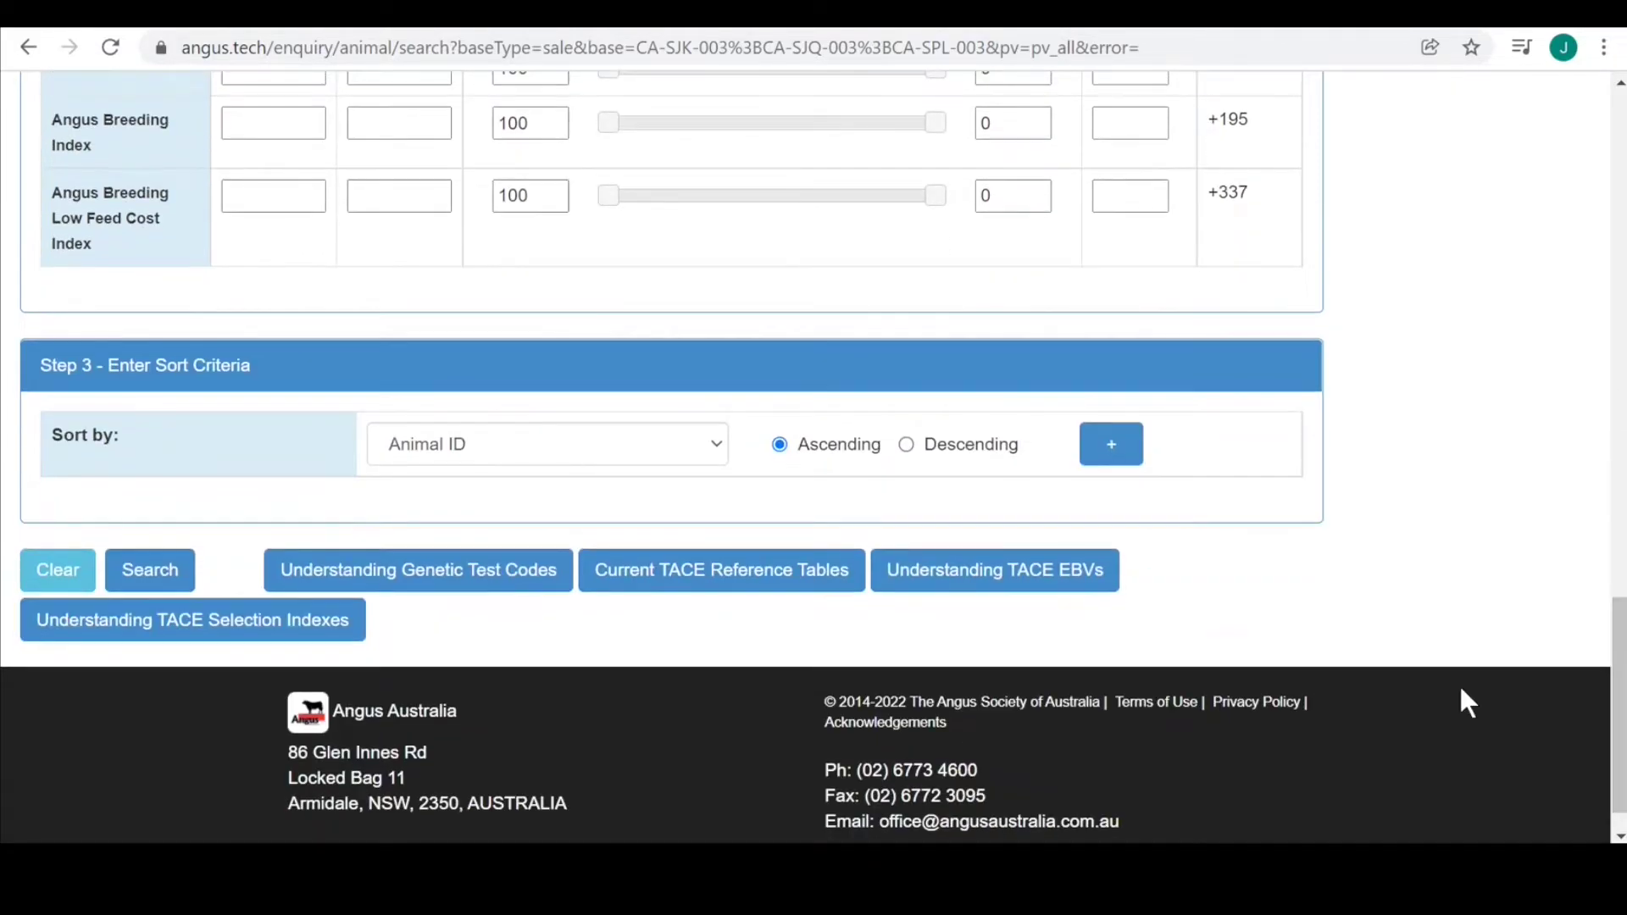
Run the search, review bulls SJKR102, SJQR15, SJQR67 and SPLR73, and open R102's details.
click(129, 585)
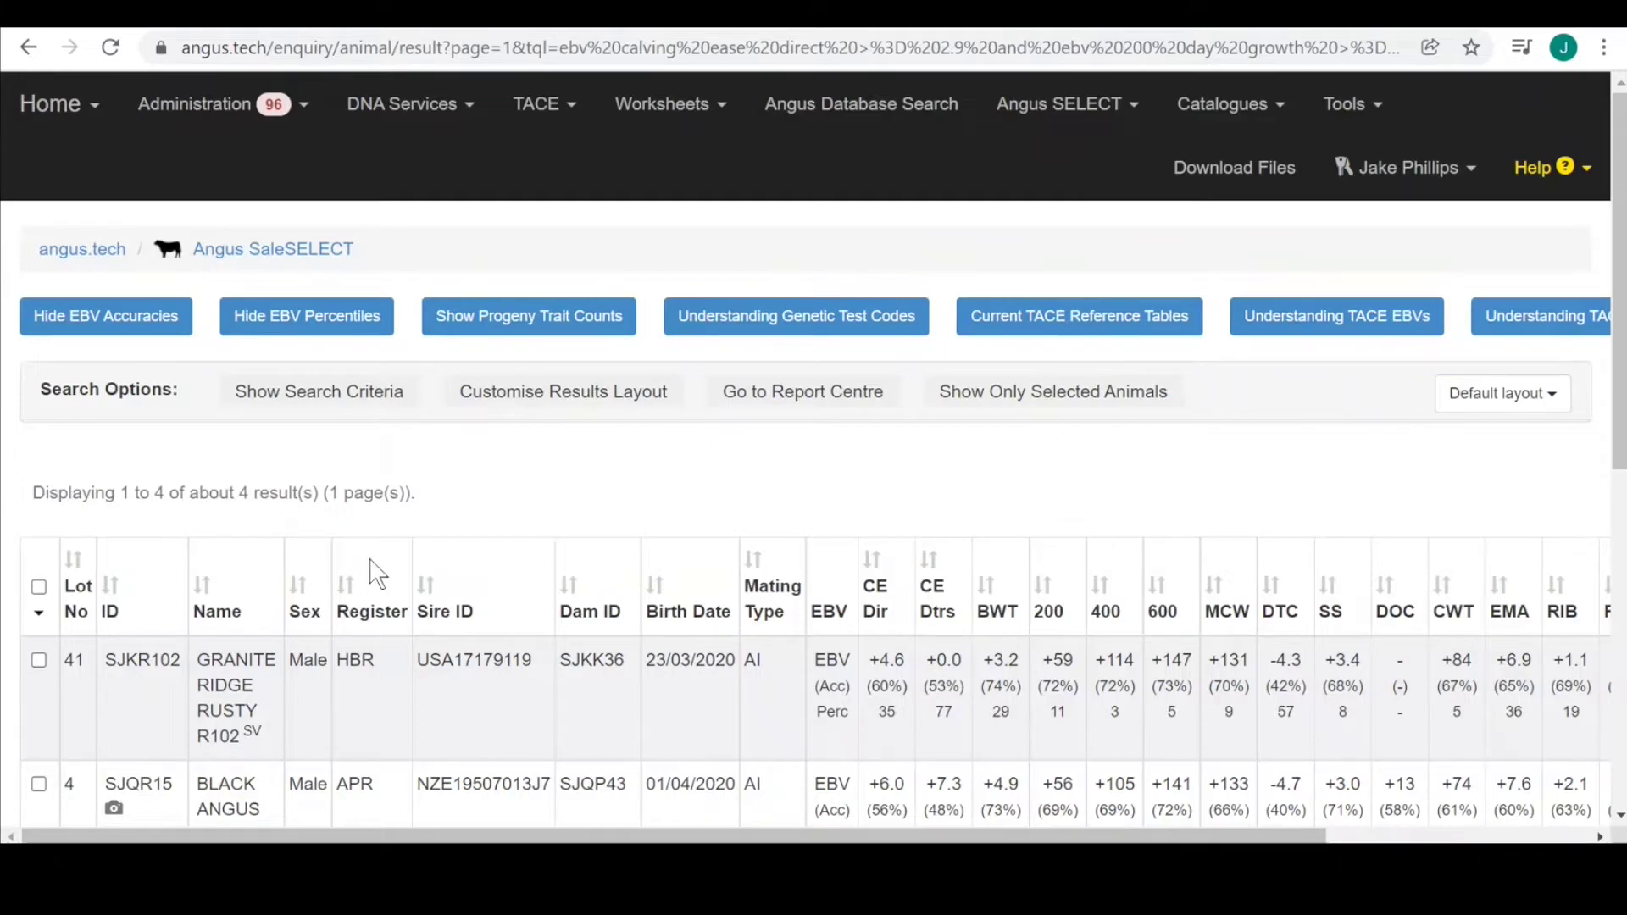
scroll(1618, 140, down, 2)
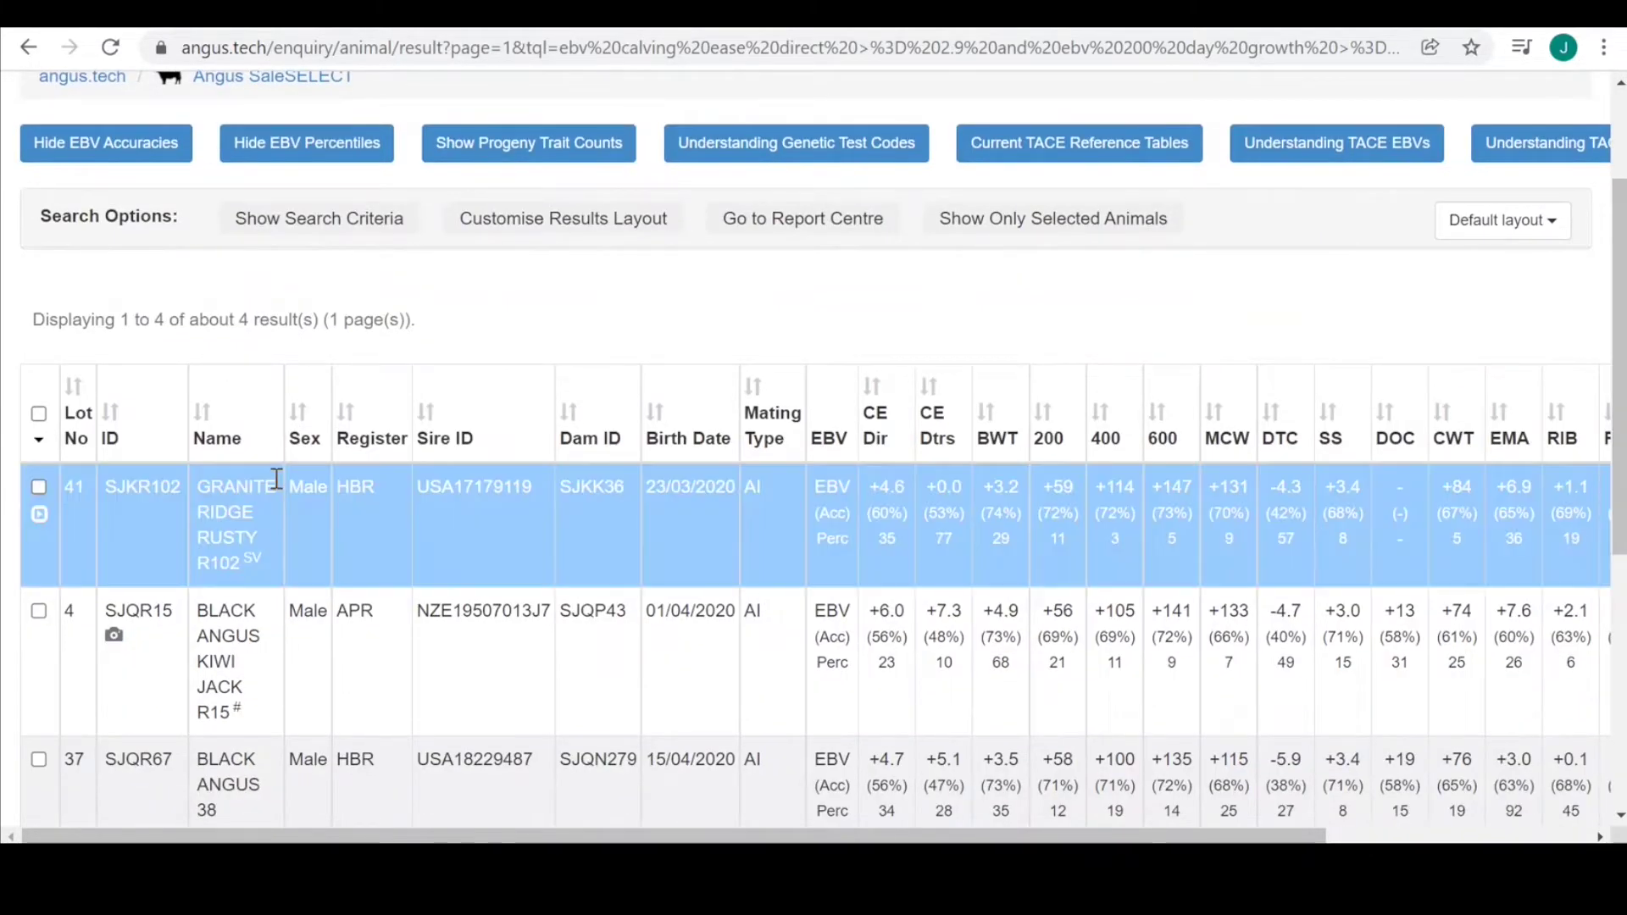
scroll(316, 558, down, 3)
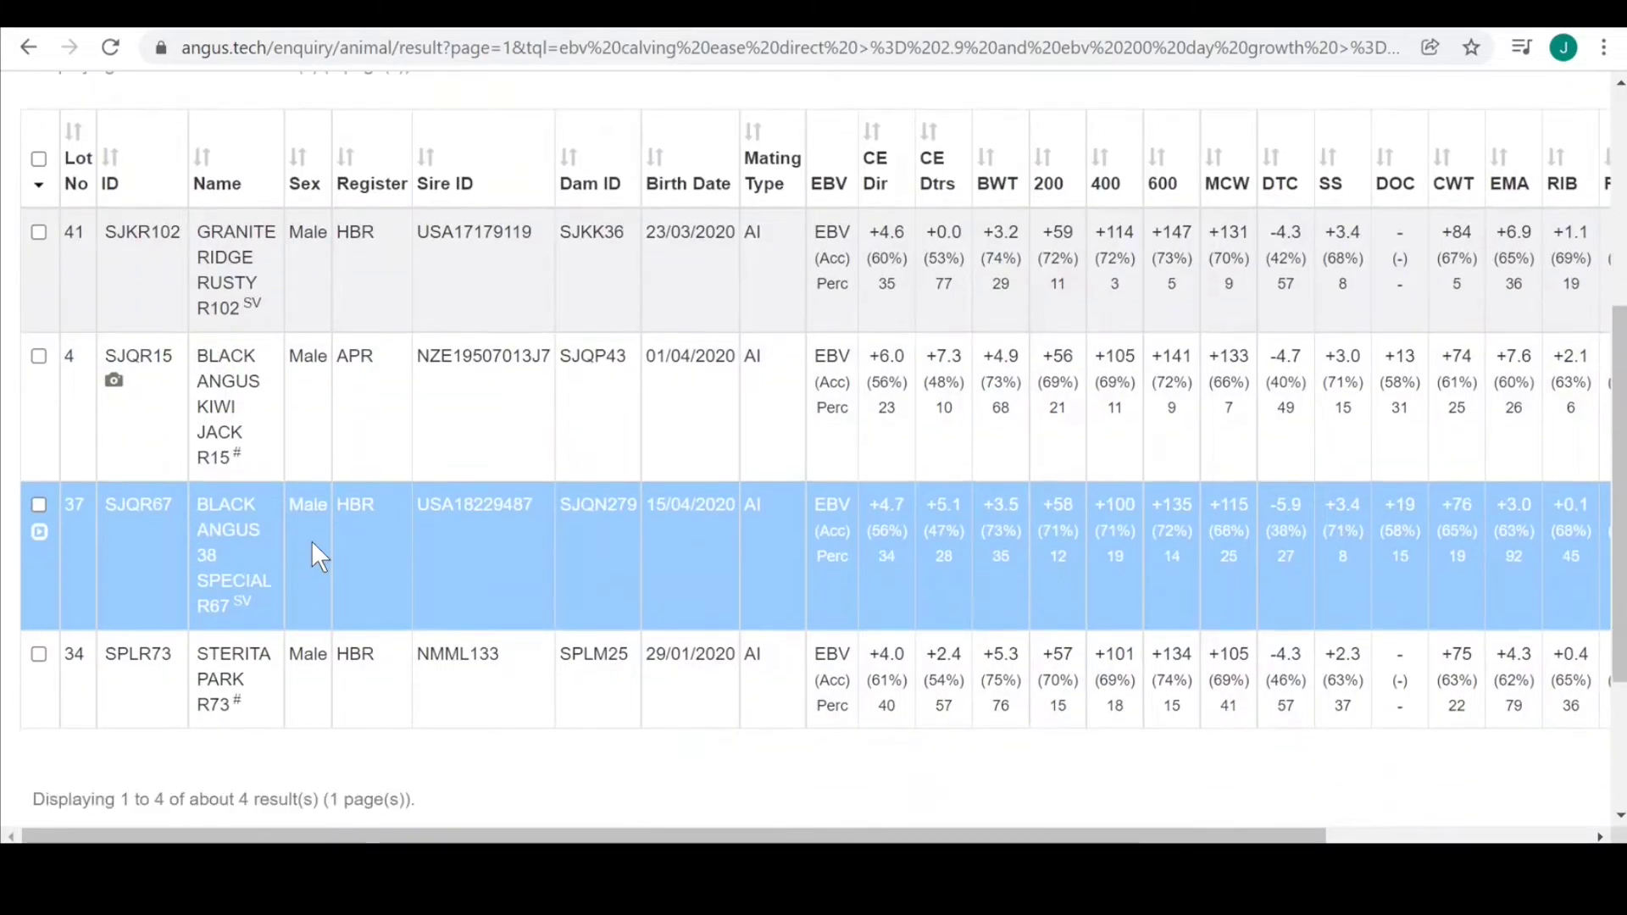
scroll(312, 541, down, 2)
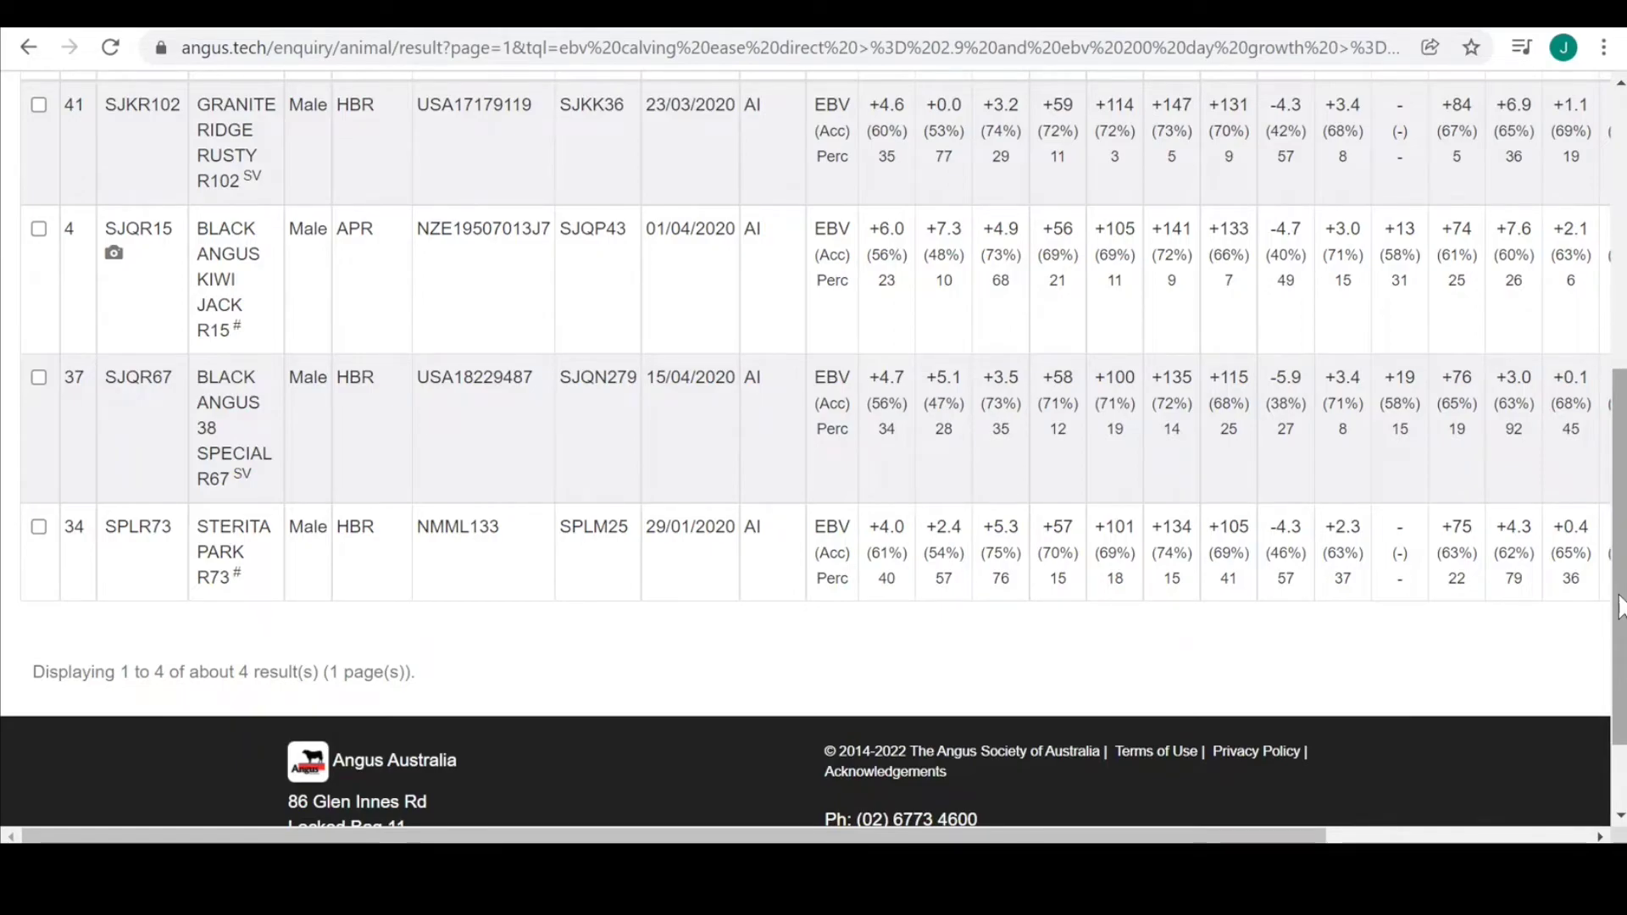
drag(1619, 606, 1611, 547)
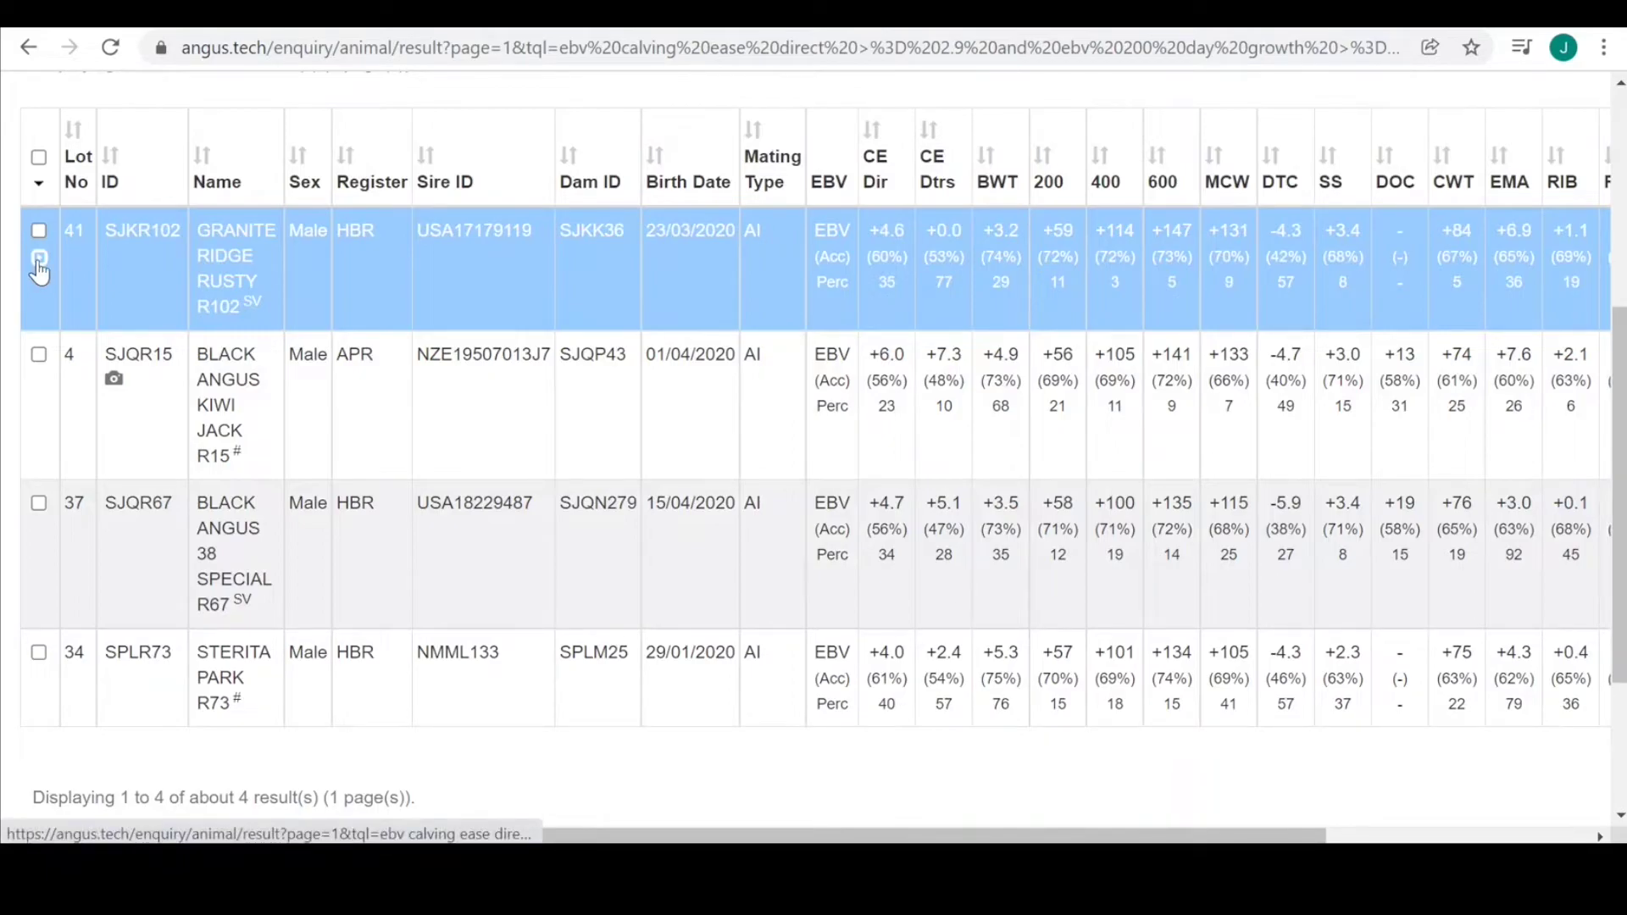
click(39, 259)
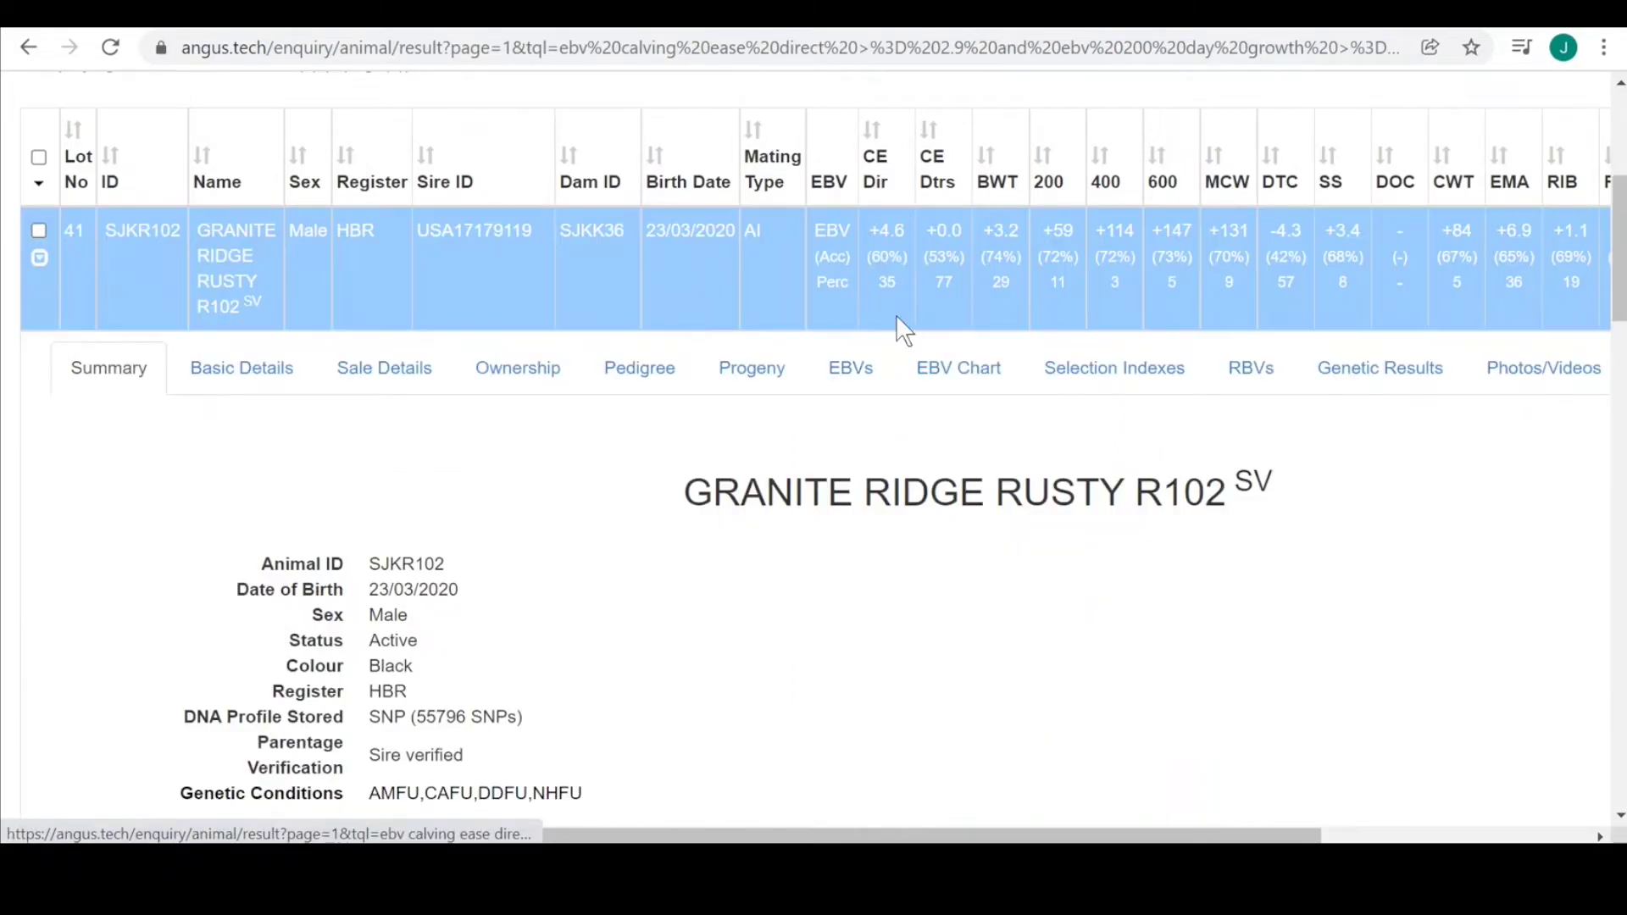
View R102's EBV table, EBV chart, selection indexes and genetic results (55796-SNP, sire verified).
scroll(814, 458, down, 3)
scroll(814, 458, down, 4)
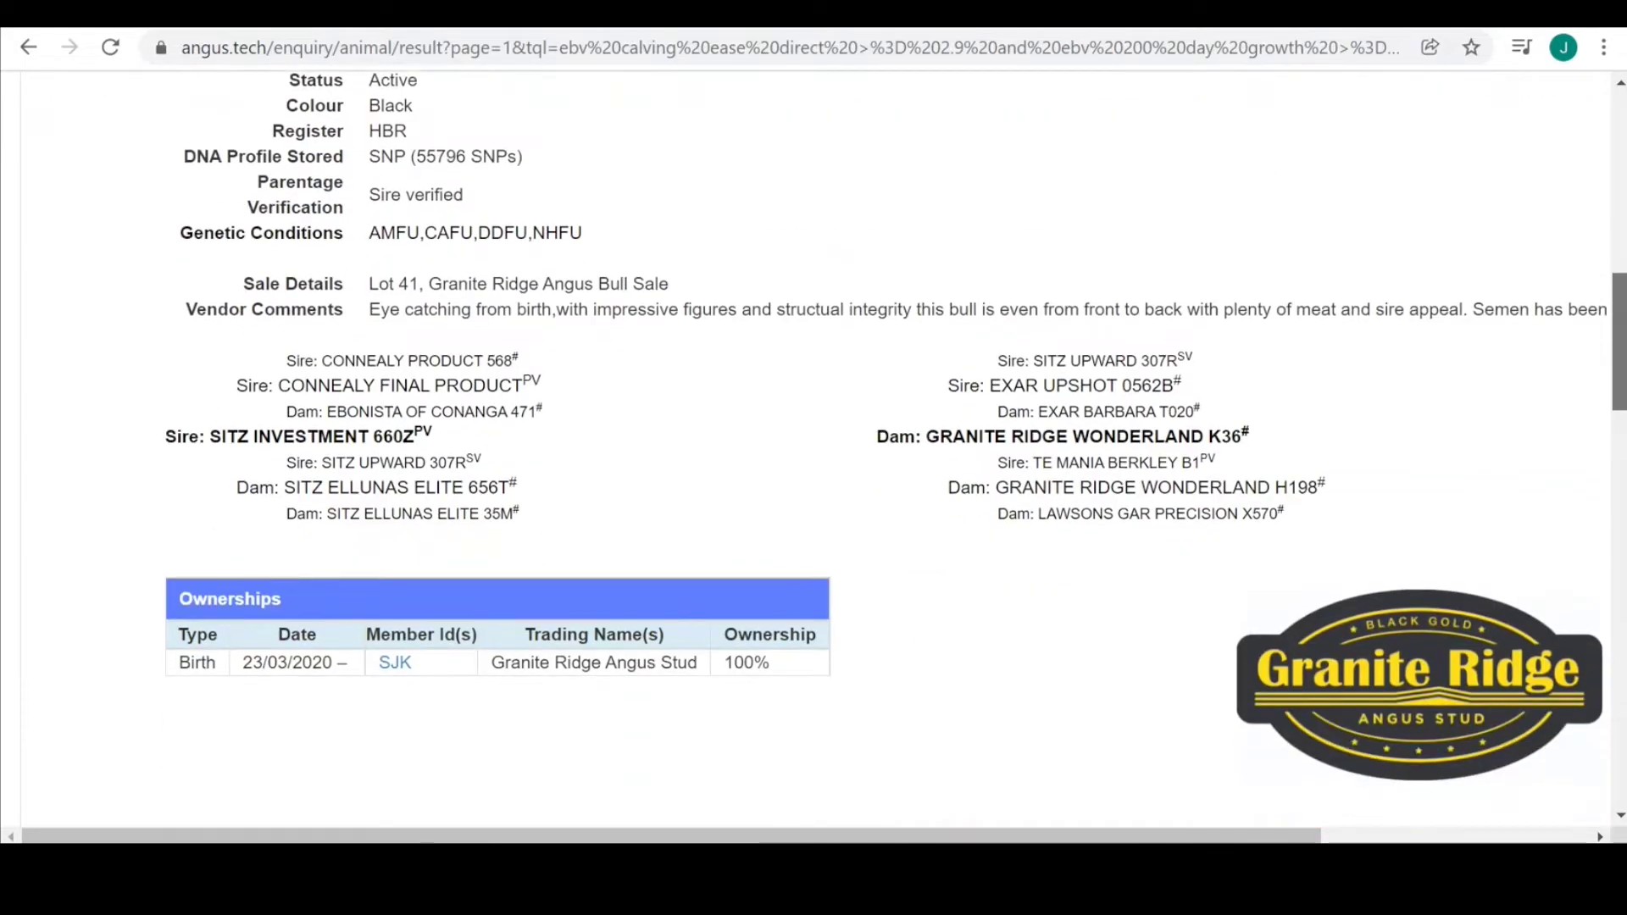
scroll(813, 458, up, 1)
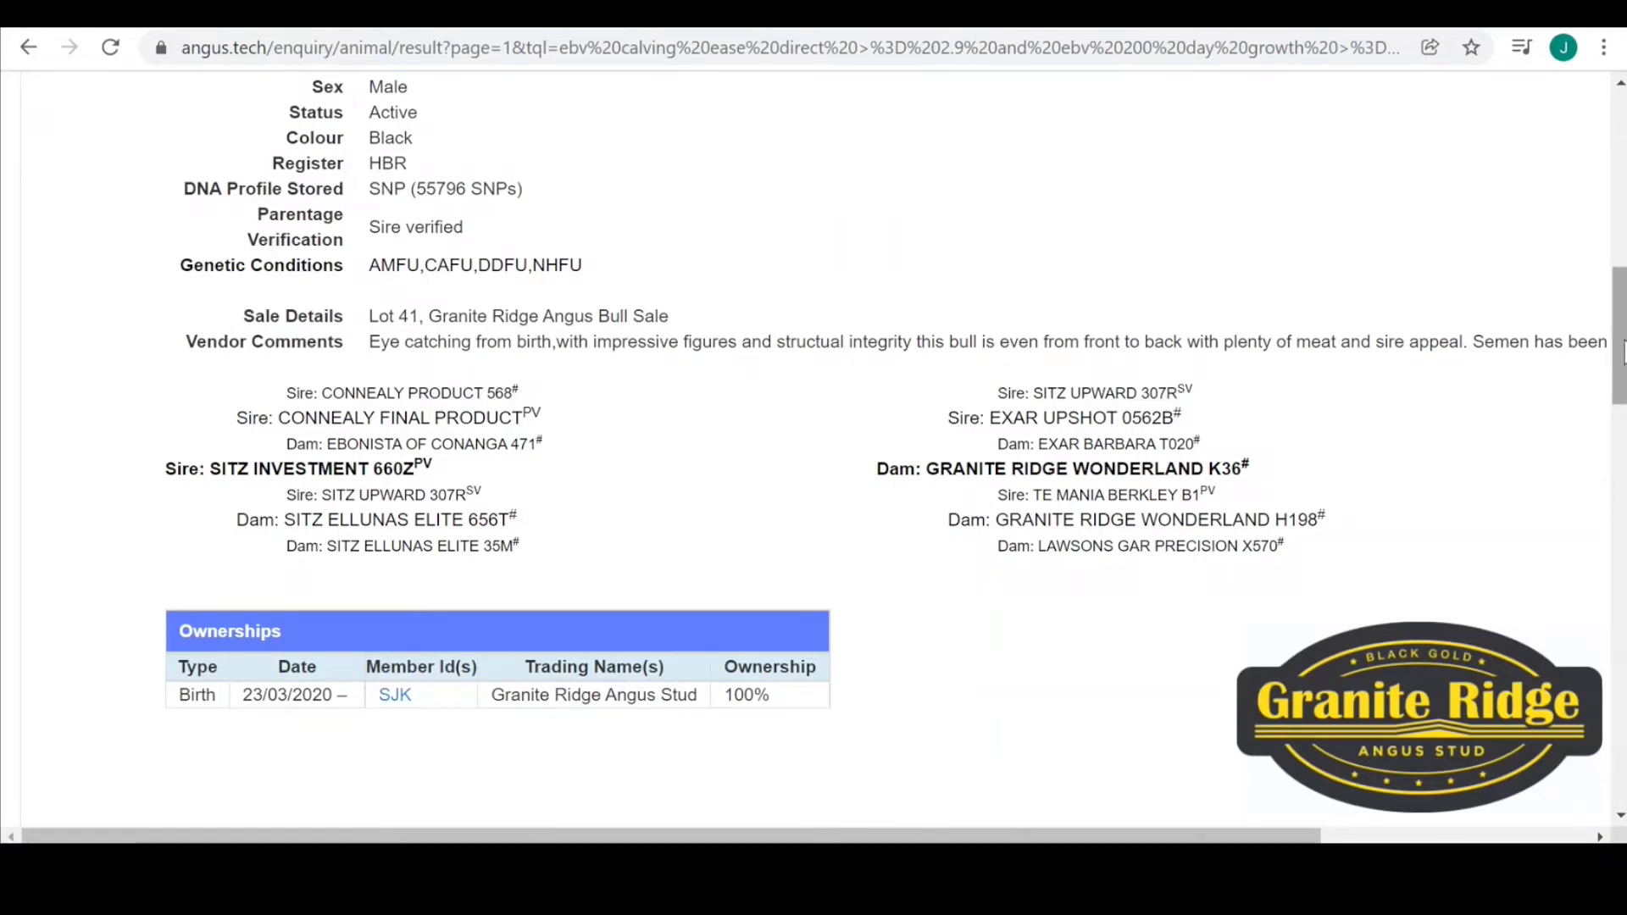
drag(1624, 352, 1525, 291)
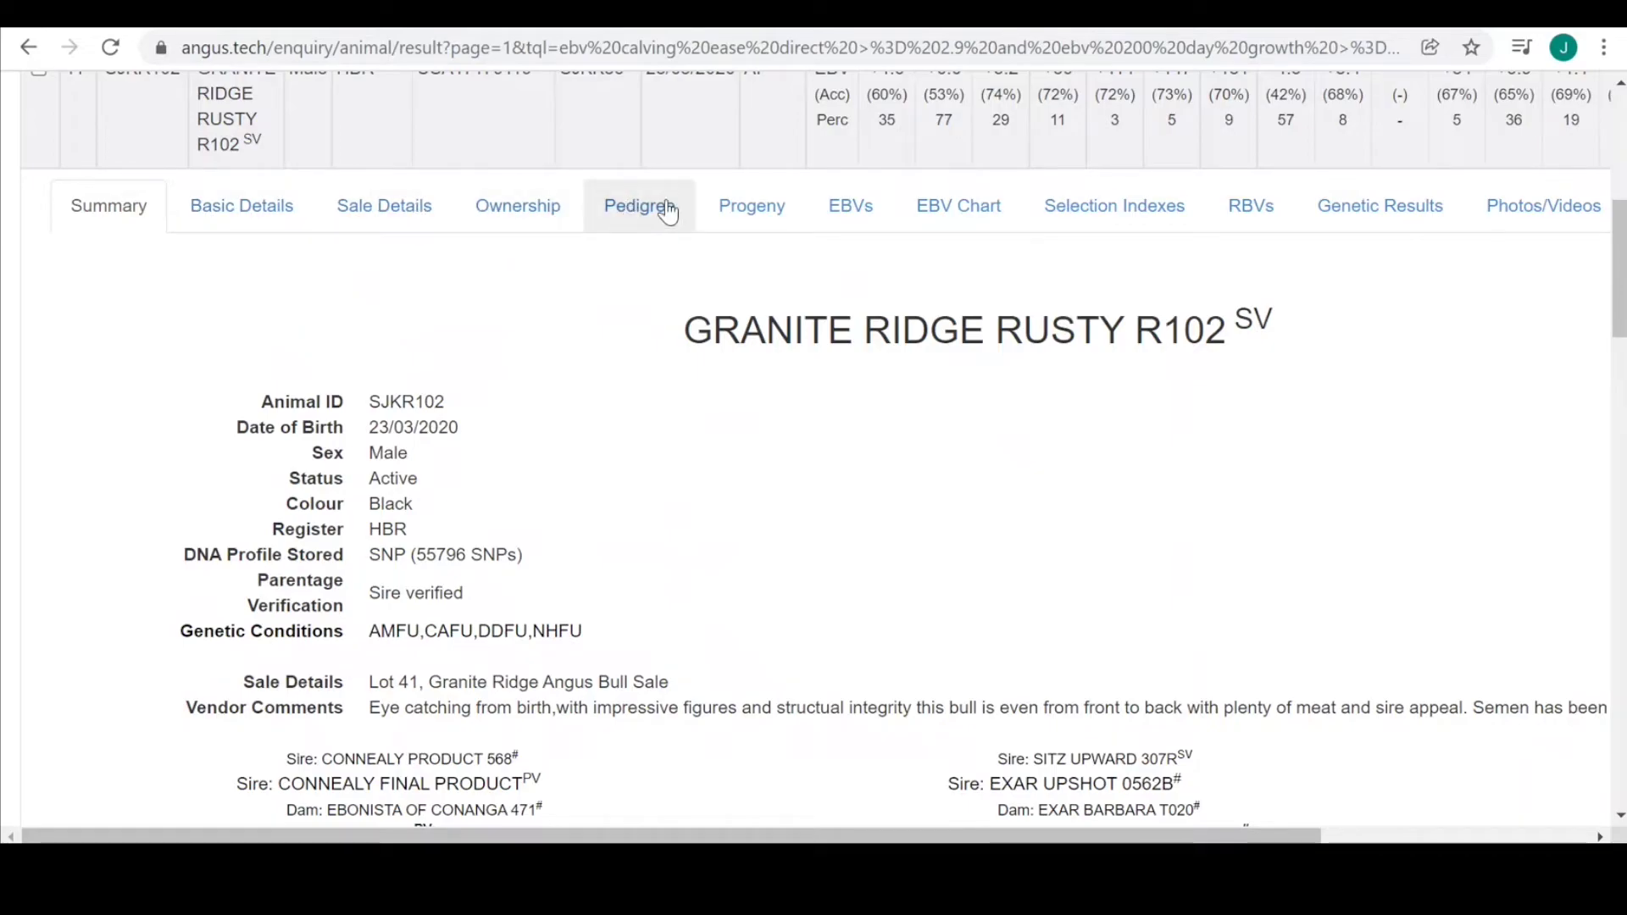
click(850, 218)
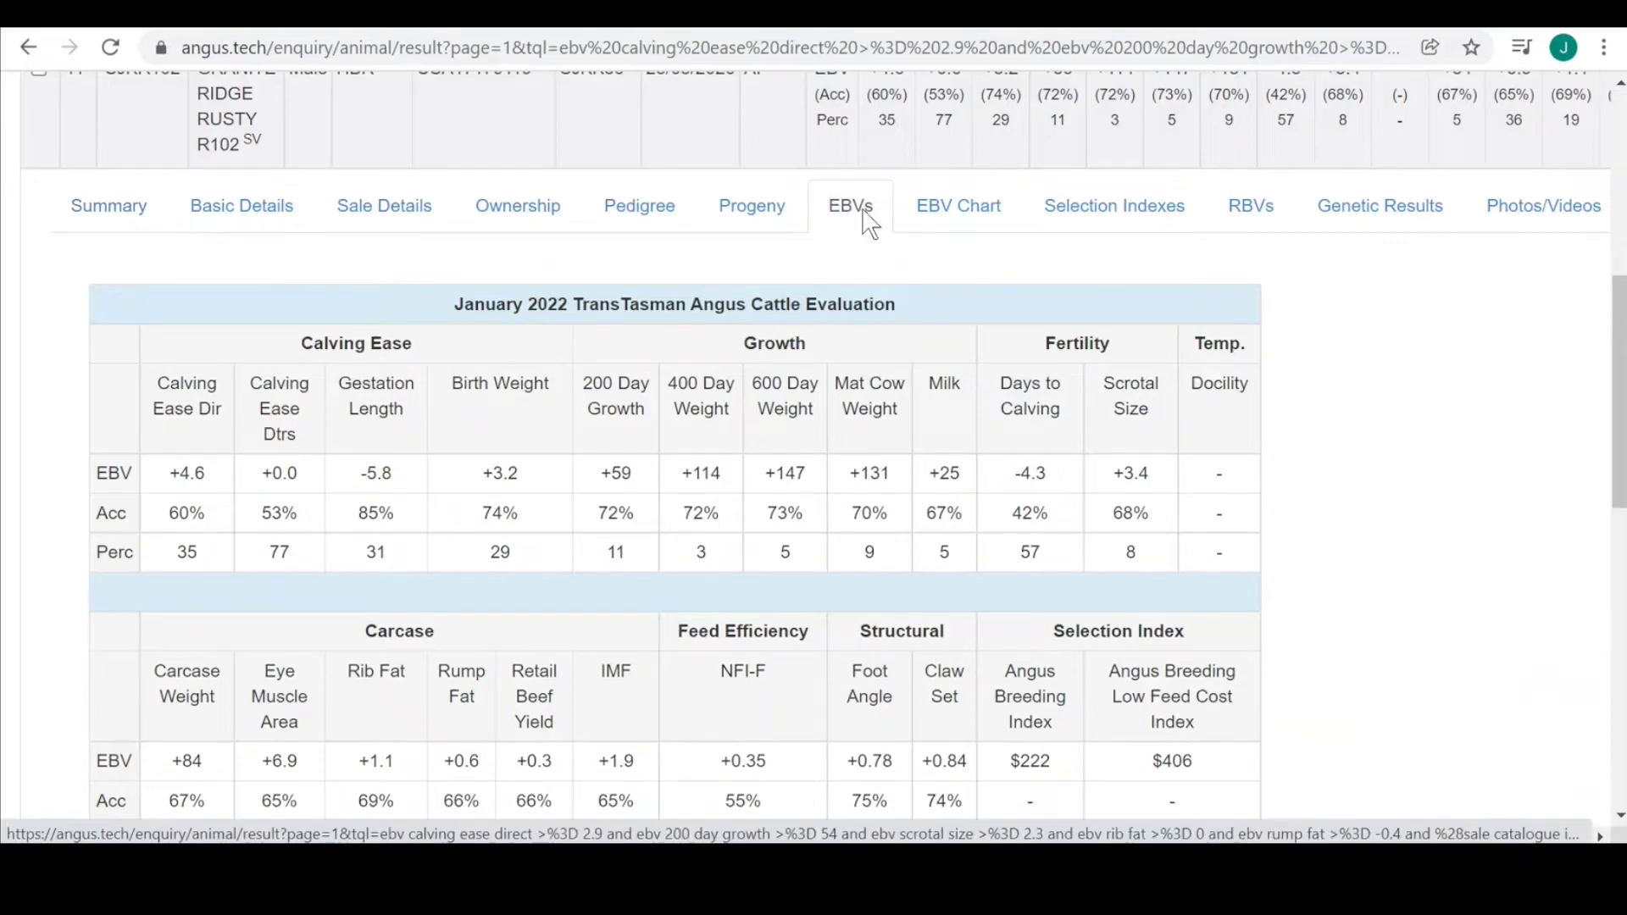
click(925, 218)
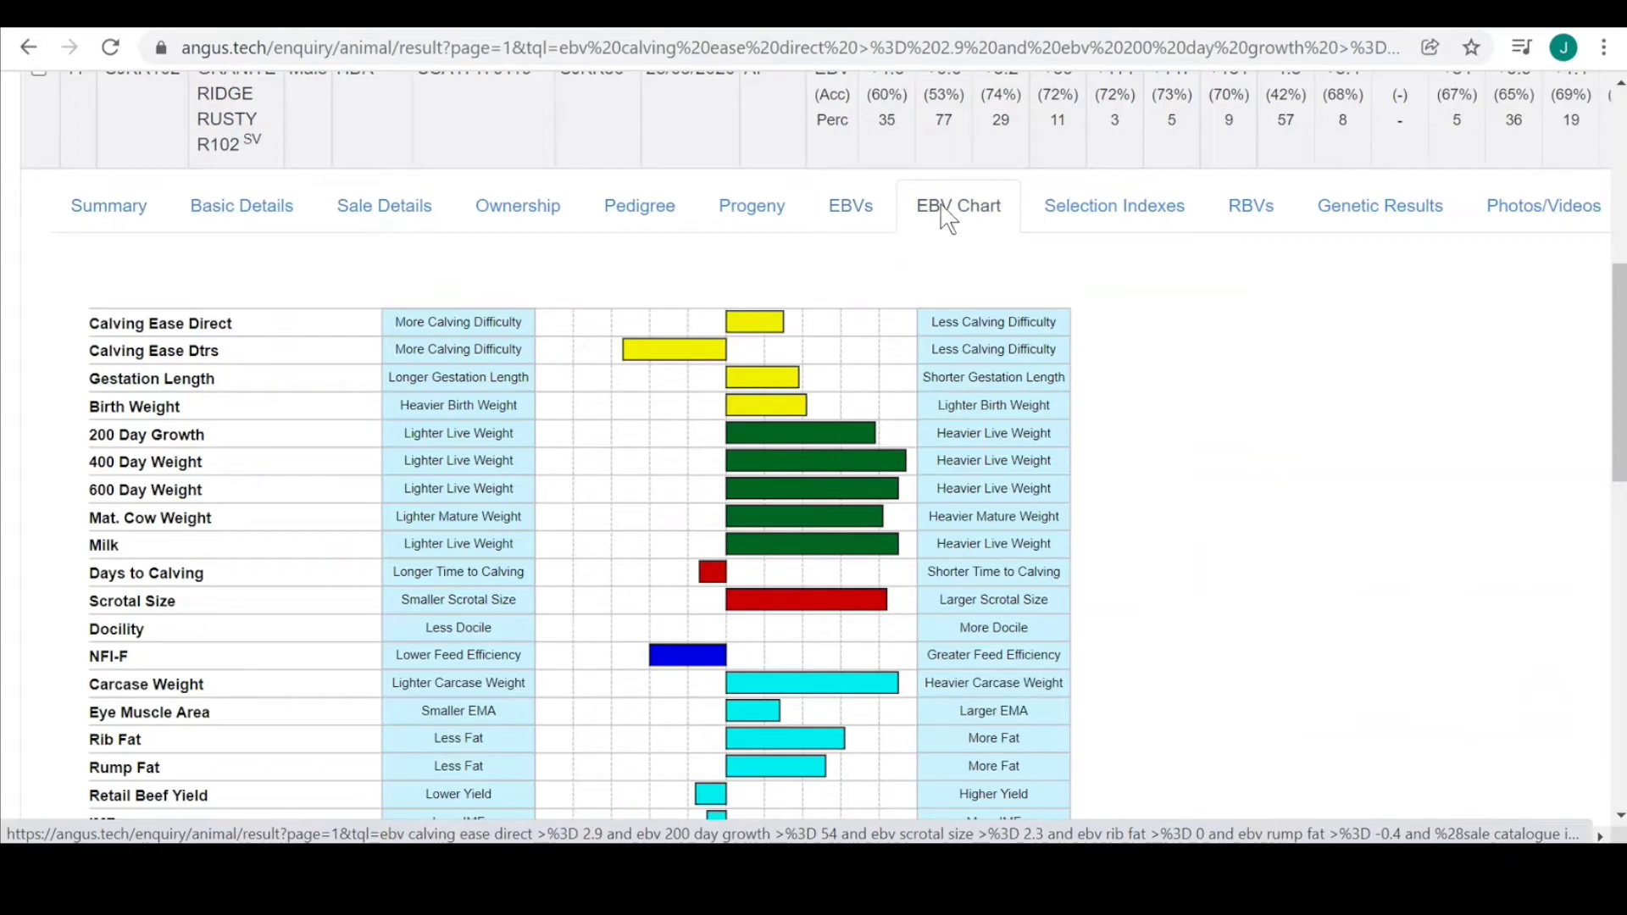
click(1058, 222)
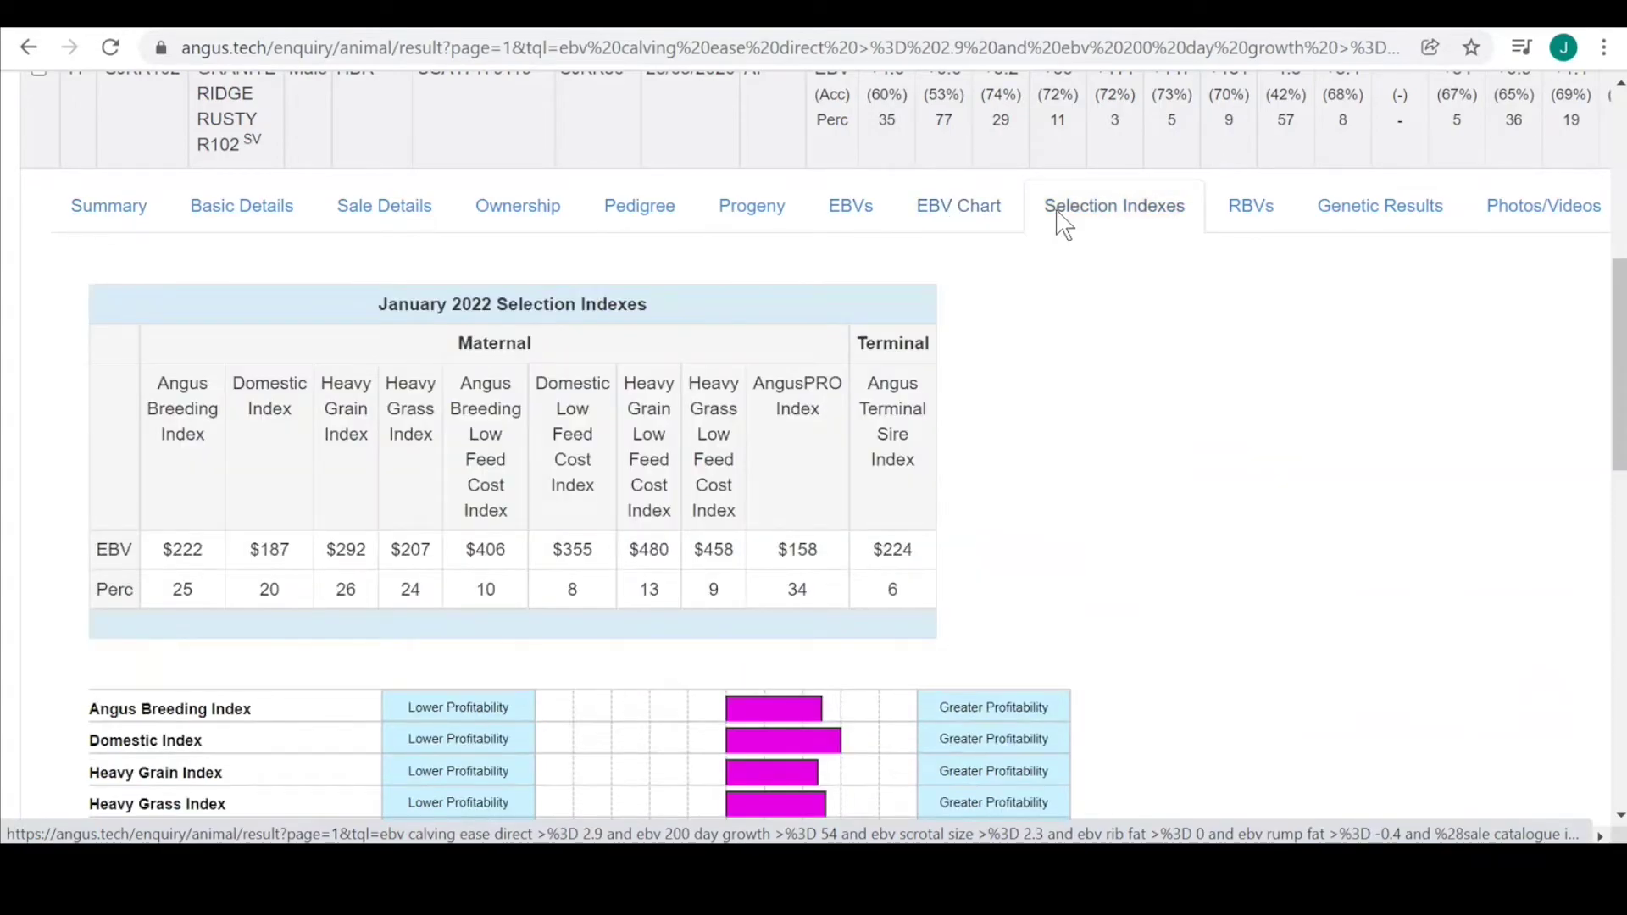
mouse_move(1619, 356)
mouse_down()
mouse_move(1619, 448)
mouse_move(1618, 349)
mouse_up()
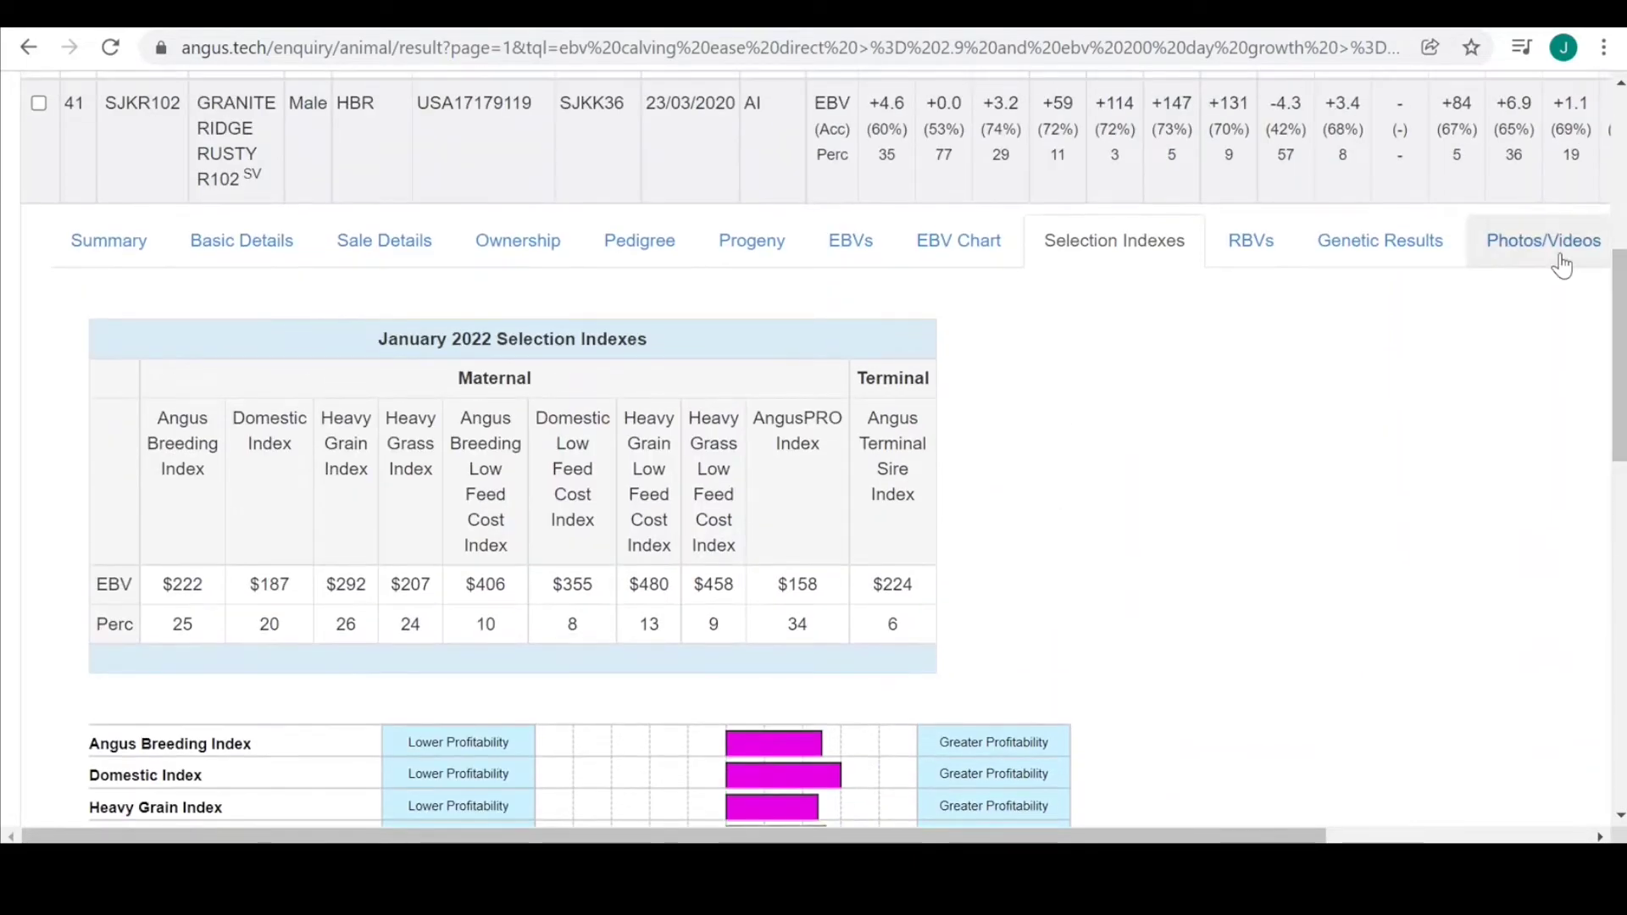
click(1349, 244)
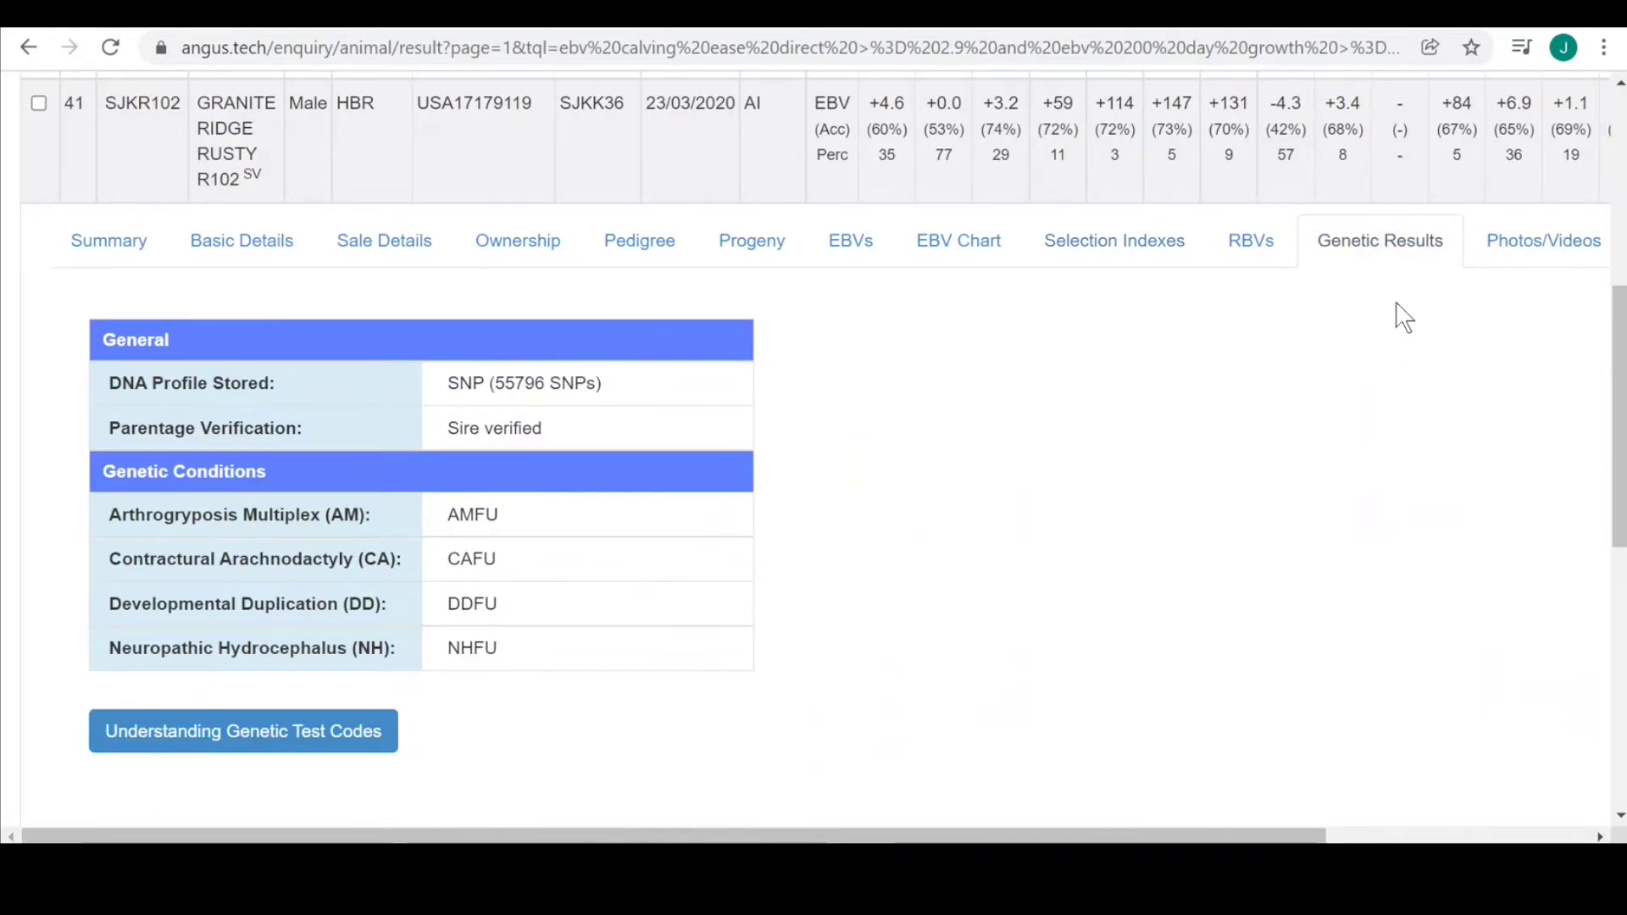
scroll(1623, 356, up, 2)
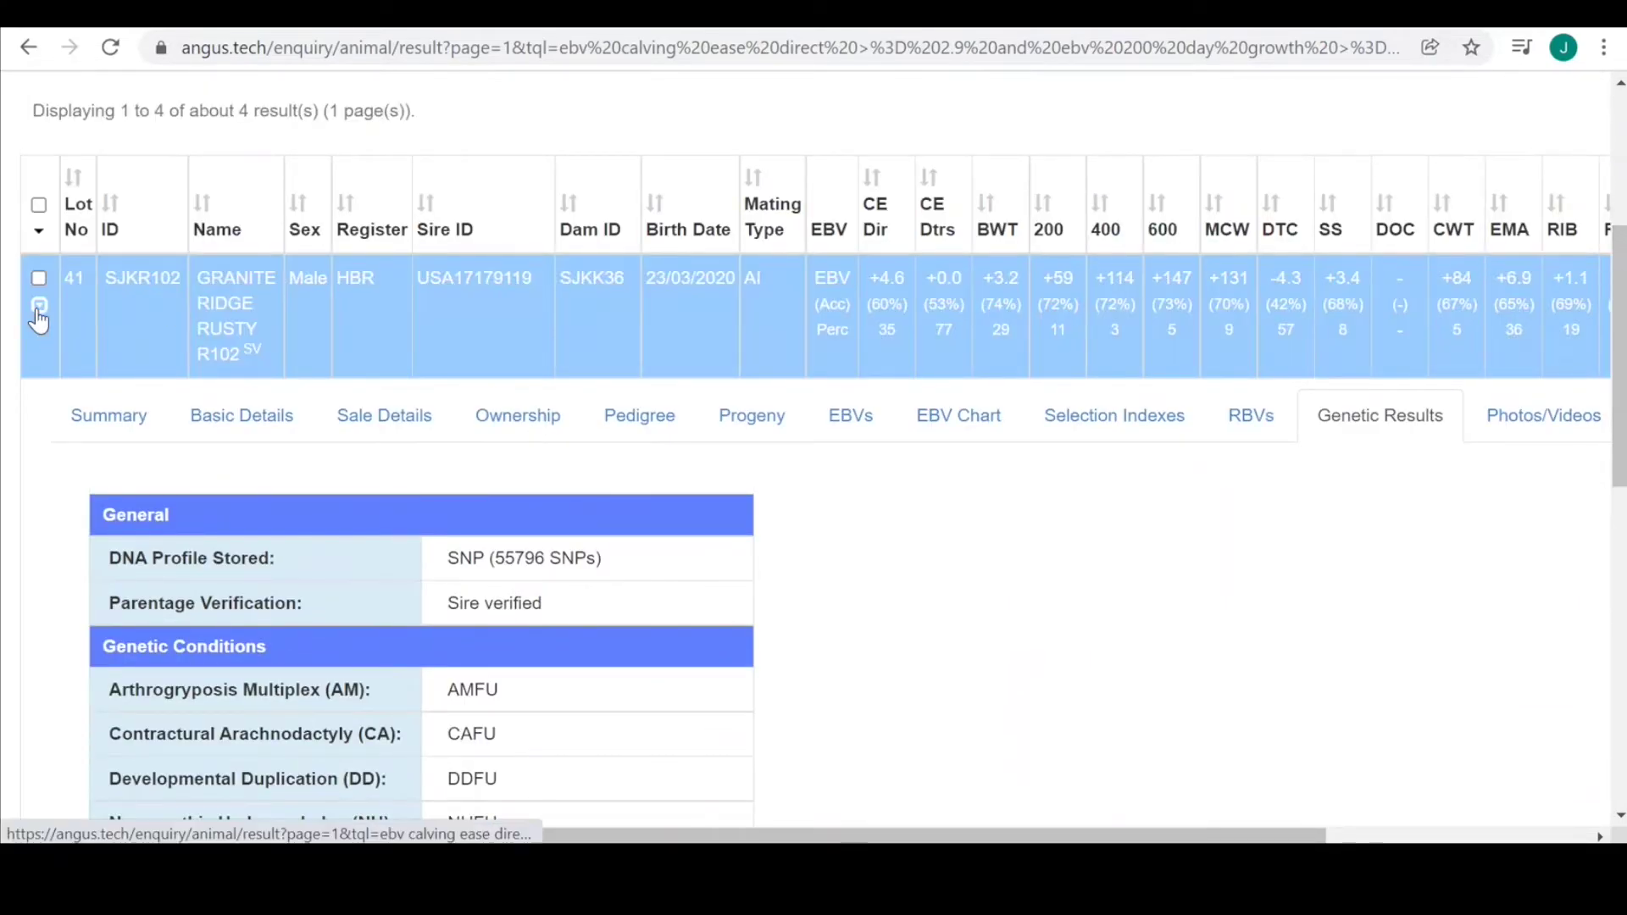
Close lot 41's details and tick lots 41, 4, 37 and 34.
click(39, 309)
click(38, 278)
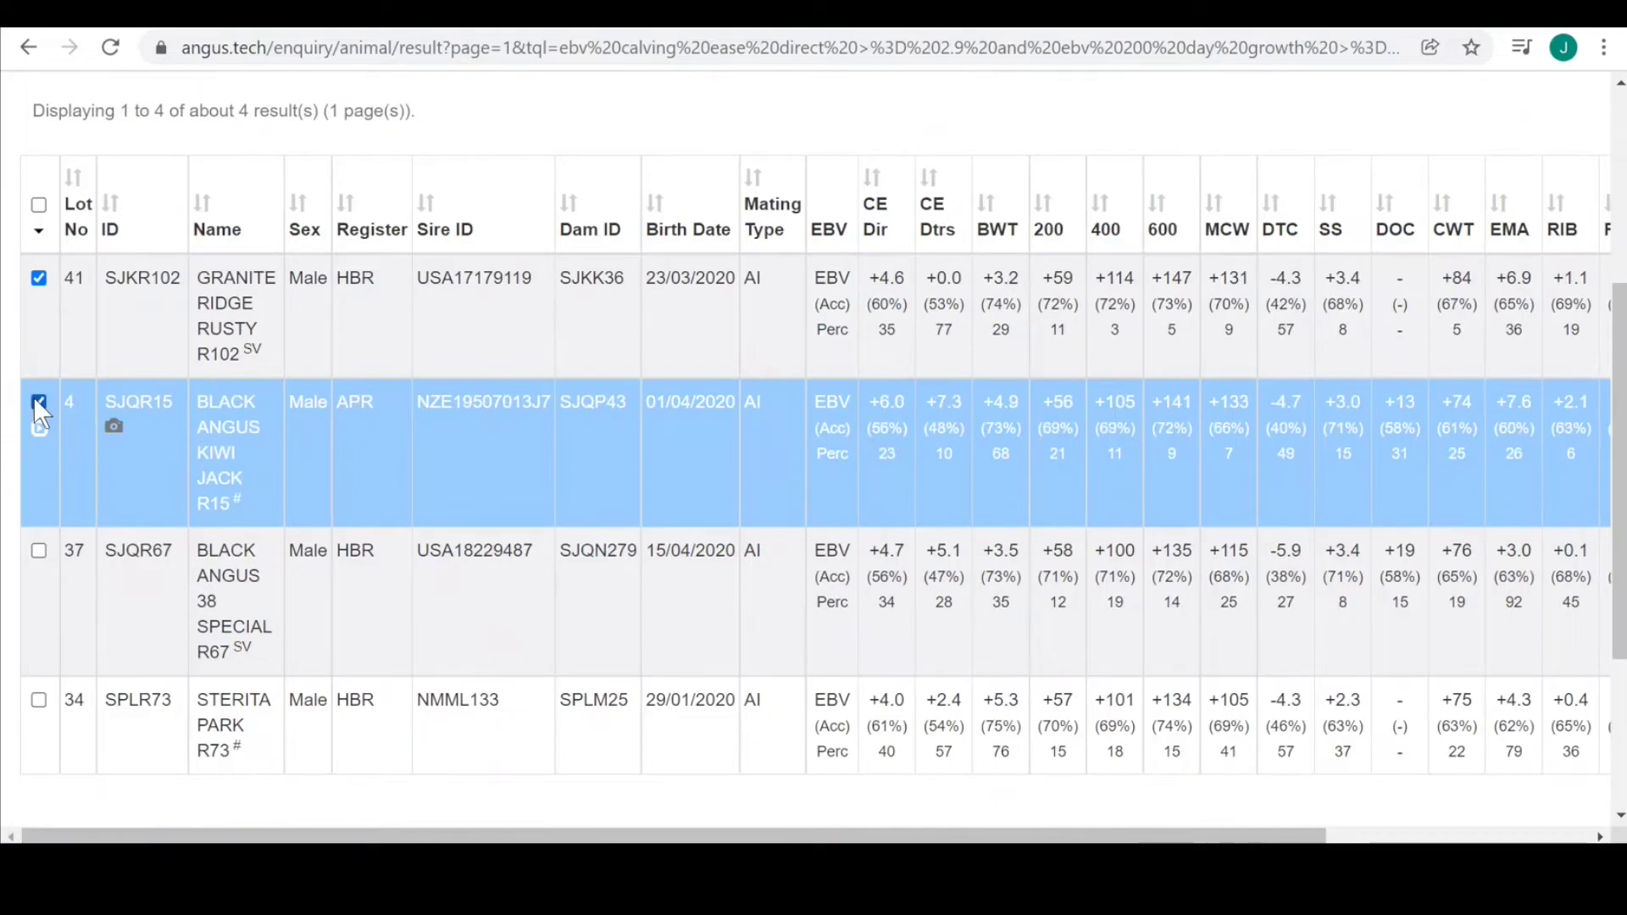
click(38, 402)
click(38, 551)
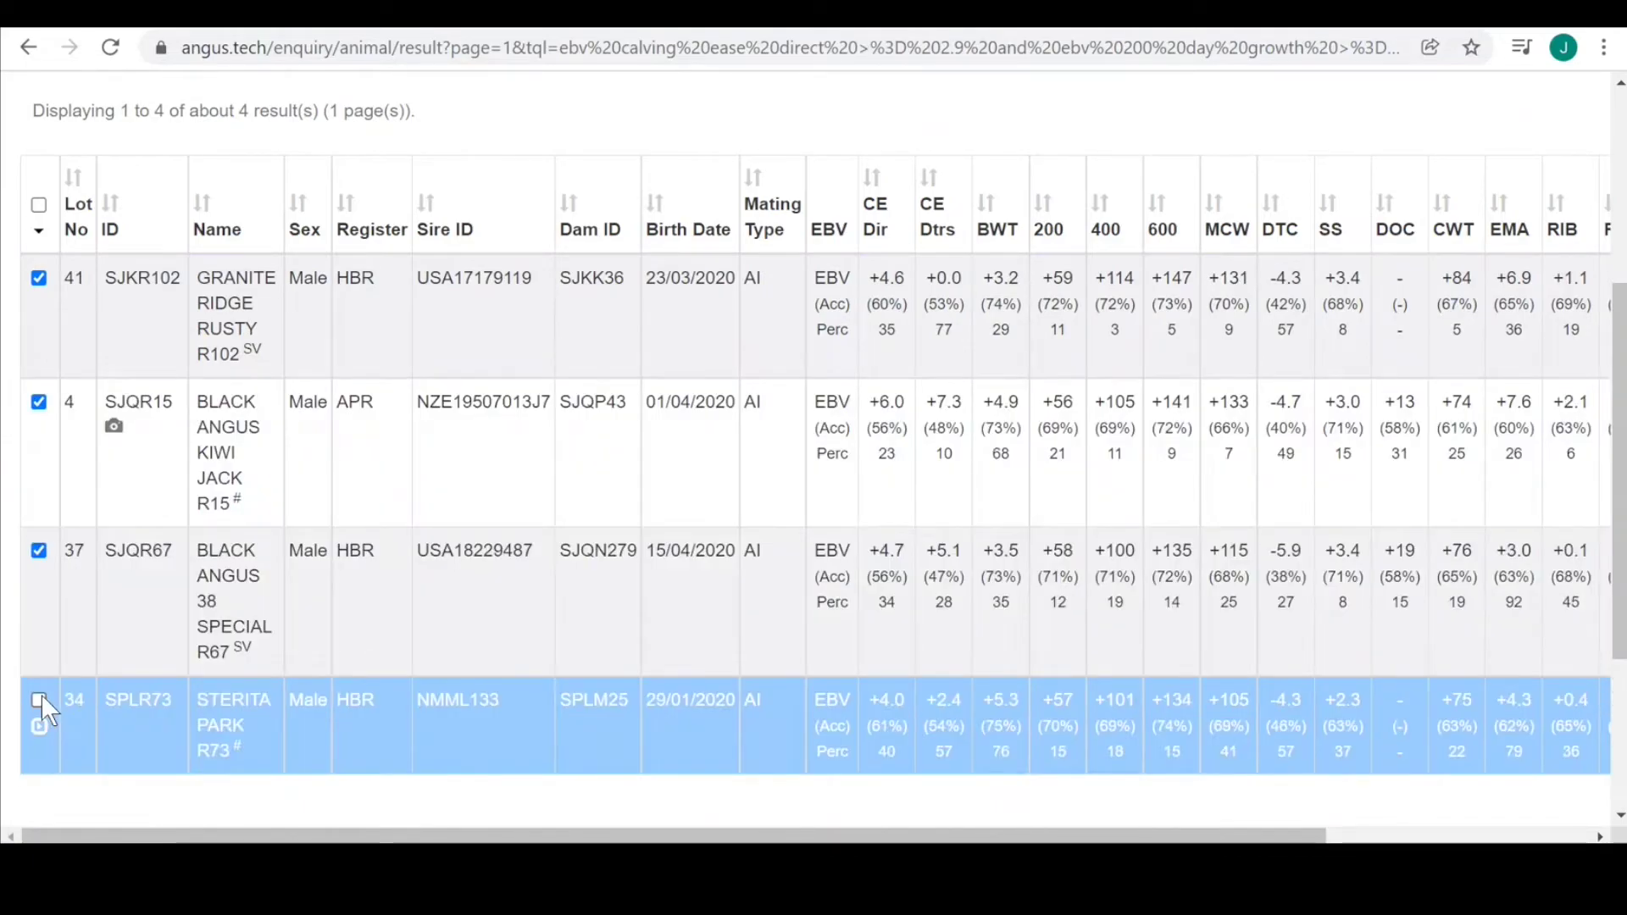
click(39, 700)
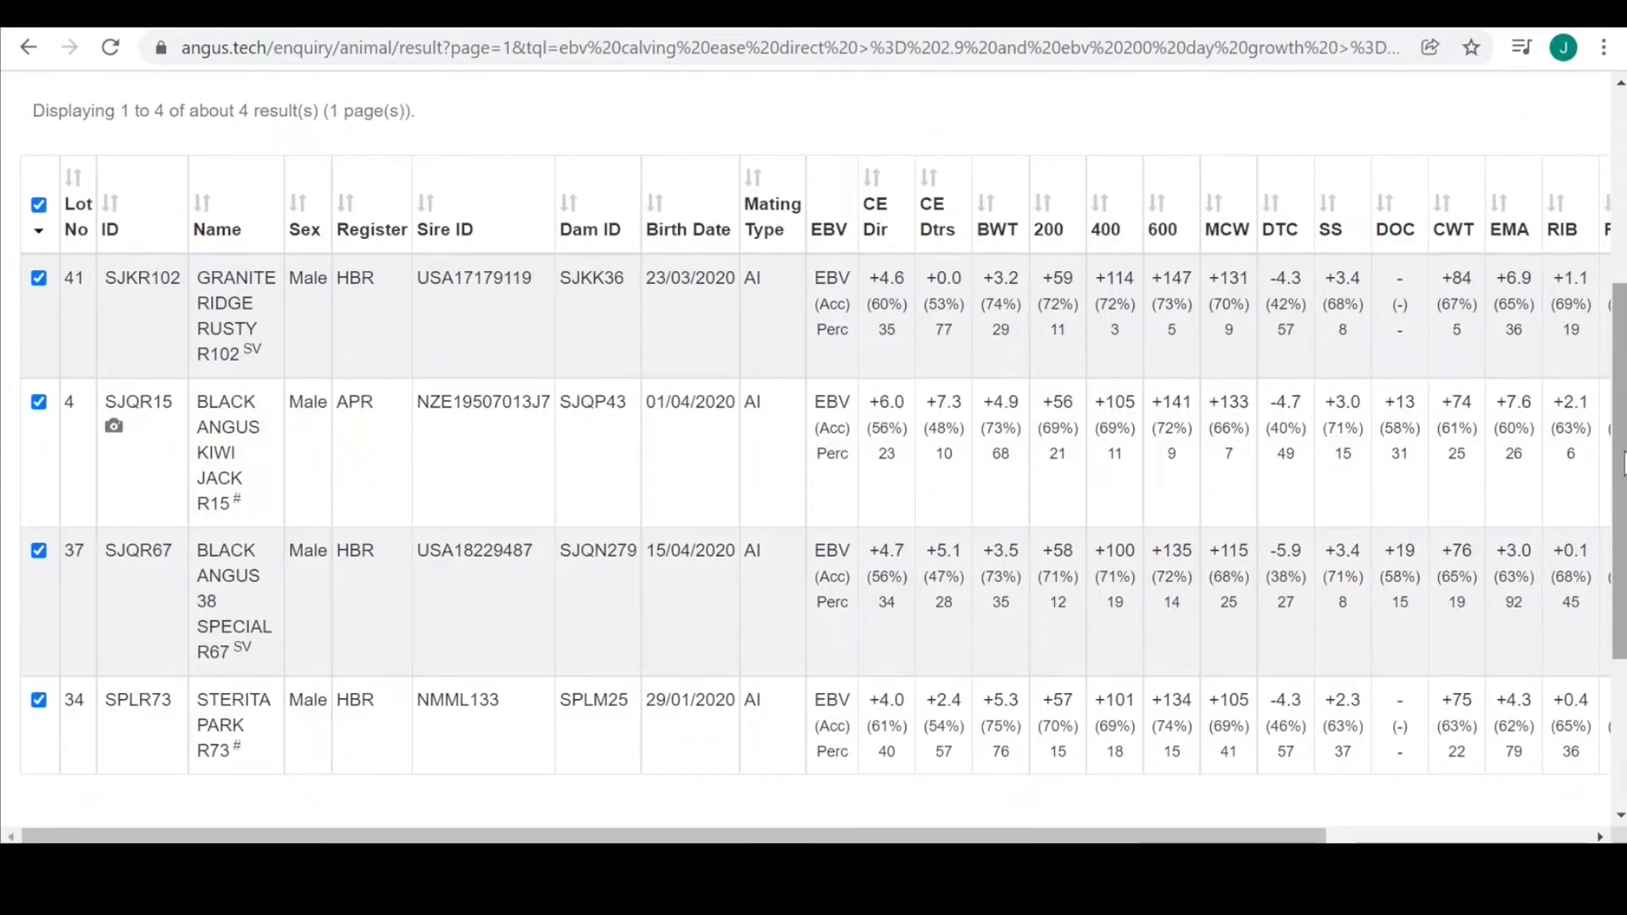
scroll(1619, 449, up, 5)
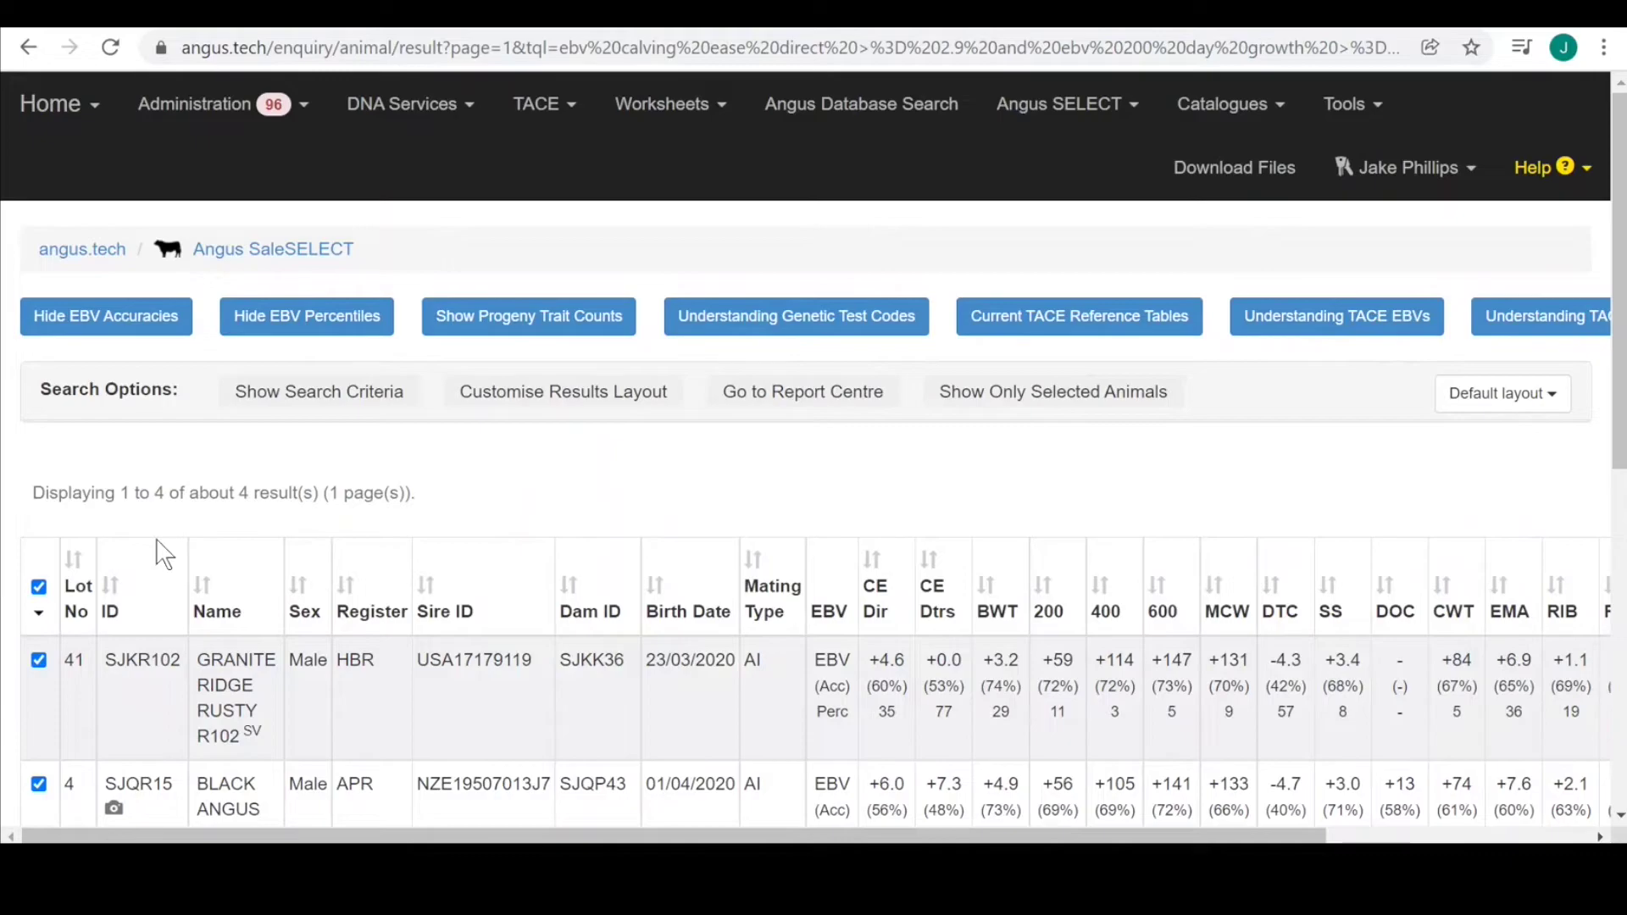
Go to the Report Centre, scan Generate Reports and Analyse Results, and pick Search Result Listing (PDF).
click(805, 392)
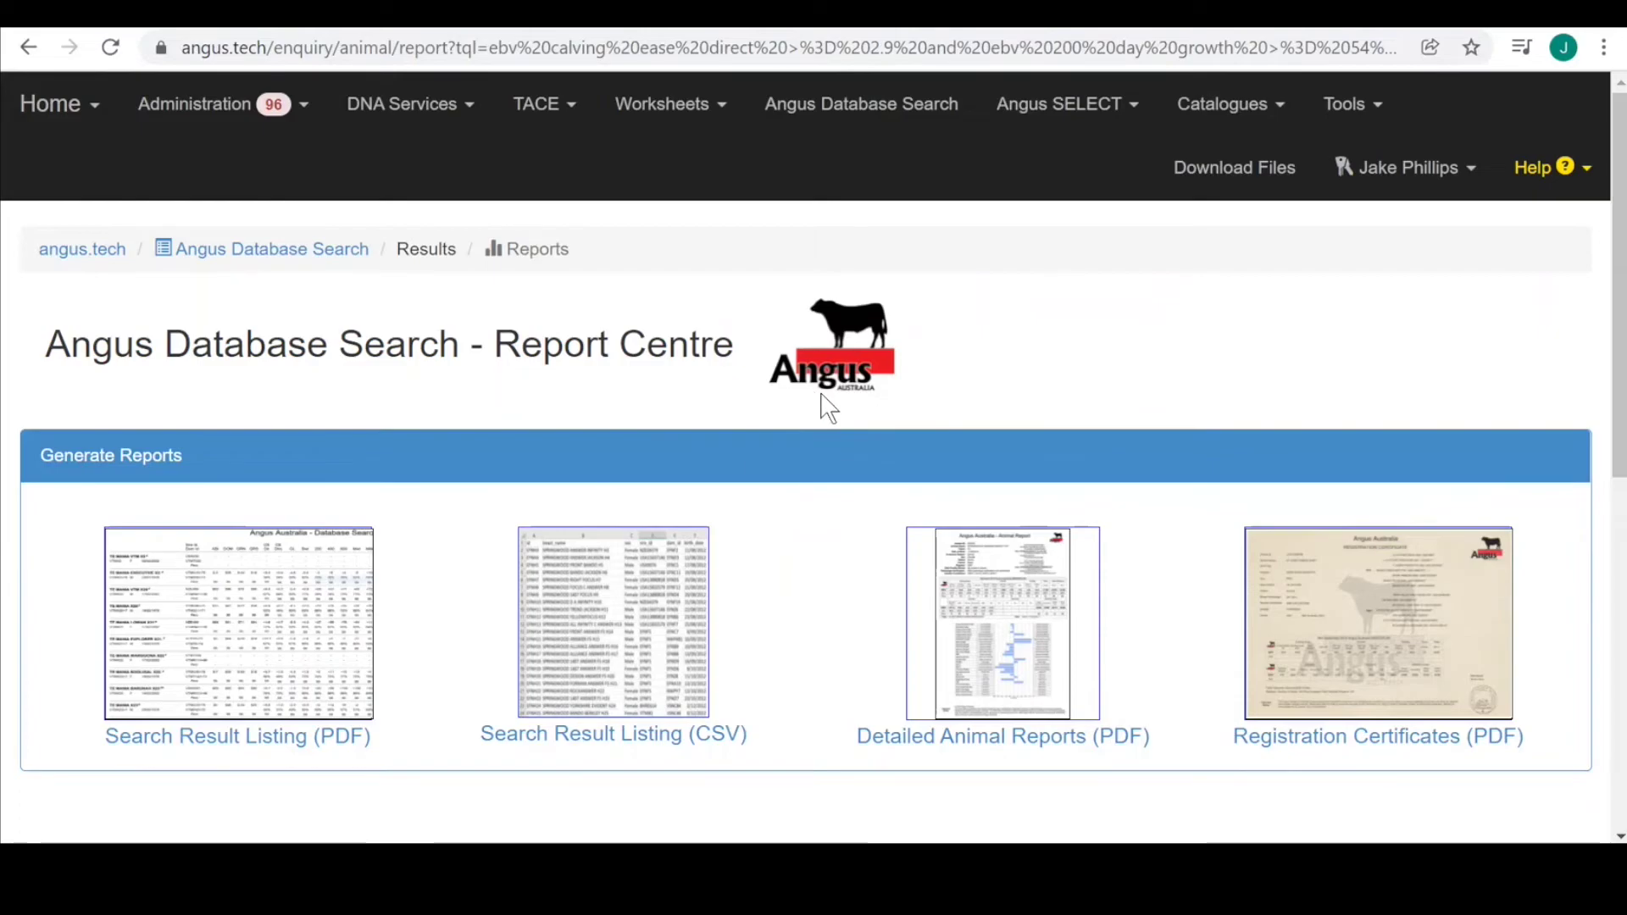
scroll(1611, 220, down, 2)
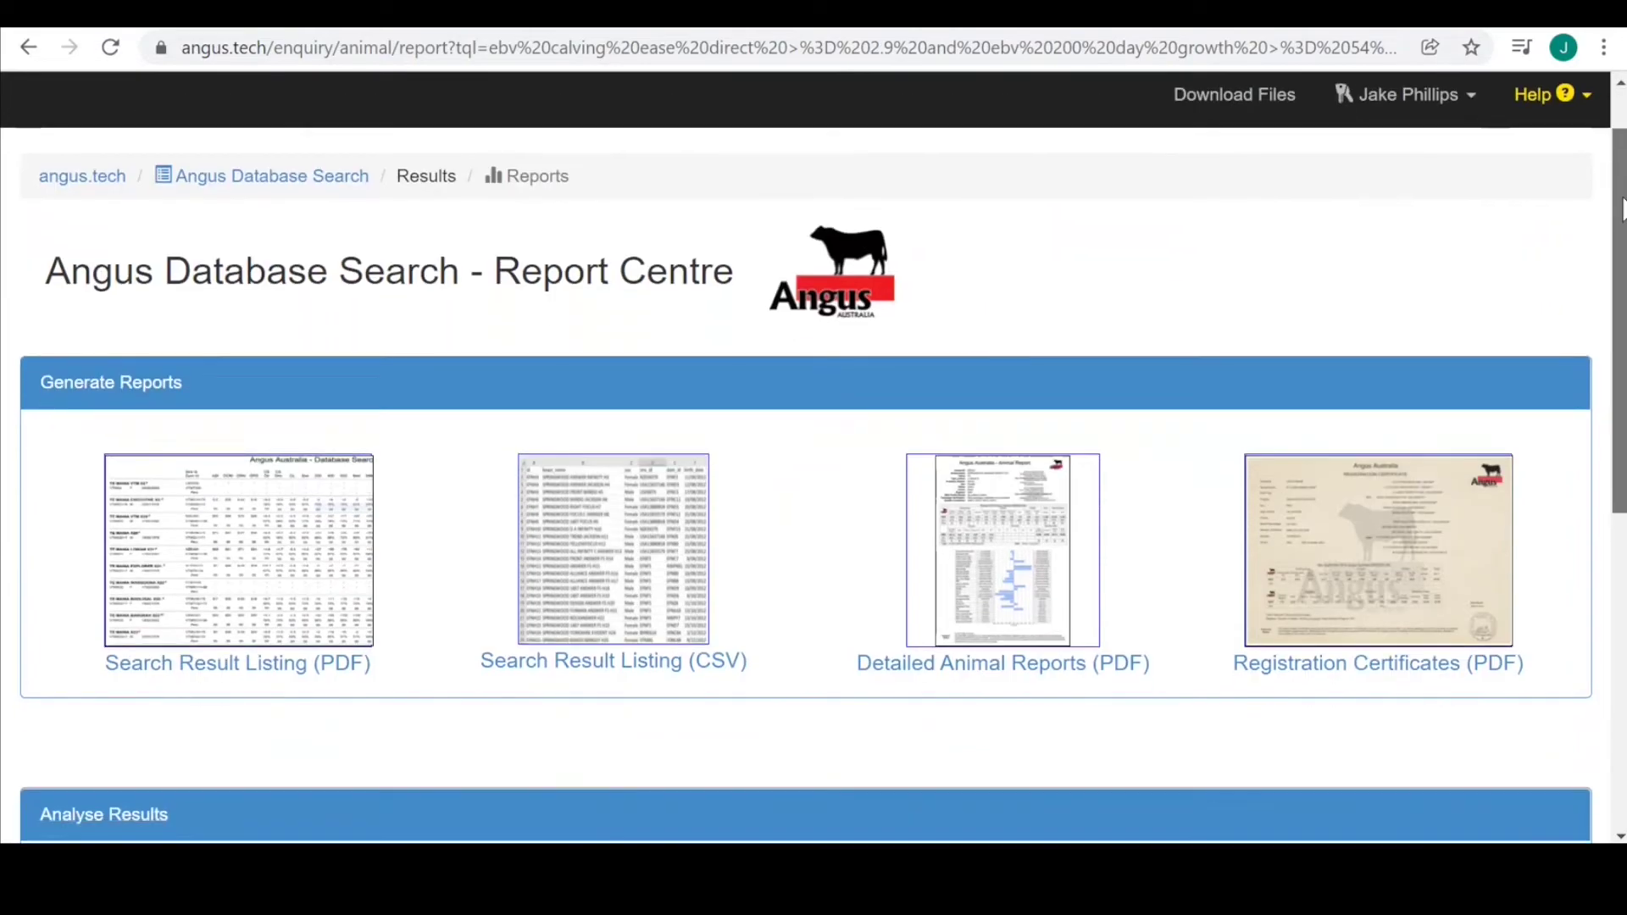
scroll(813, 463, down, 3)
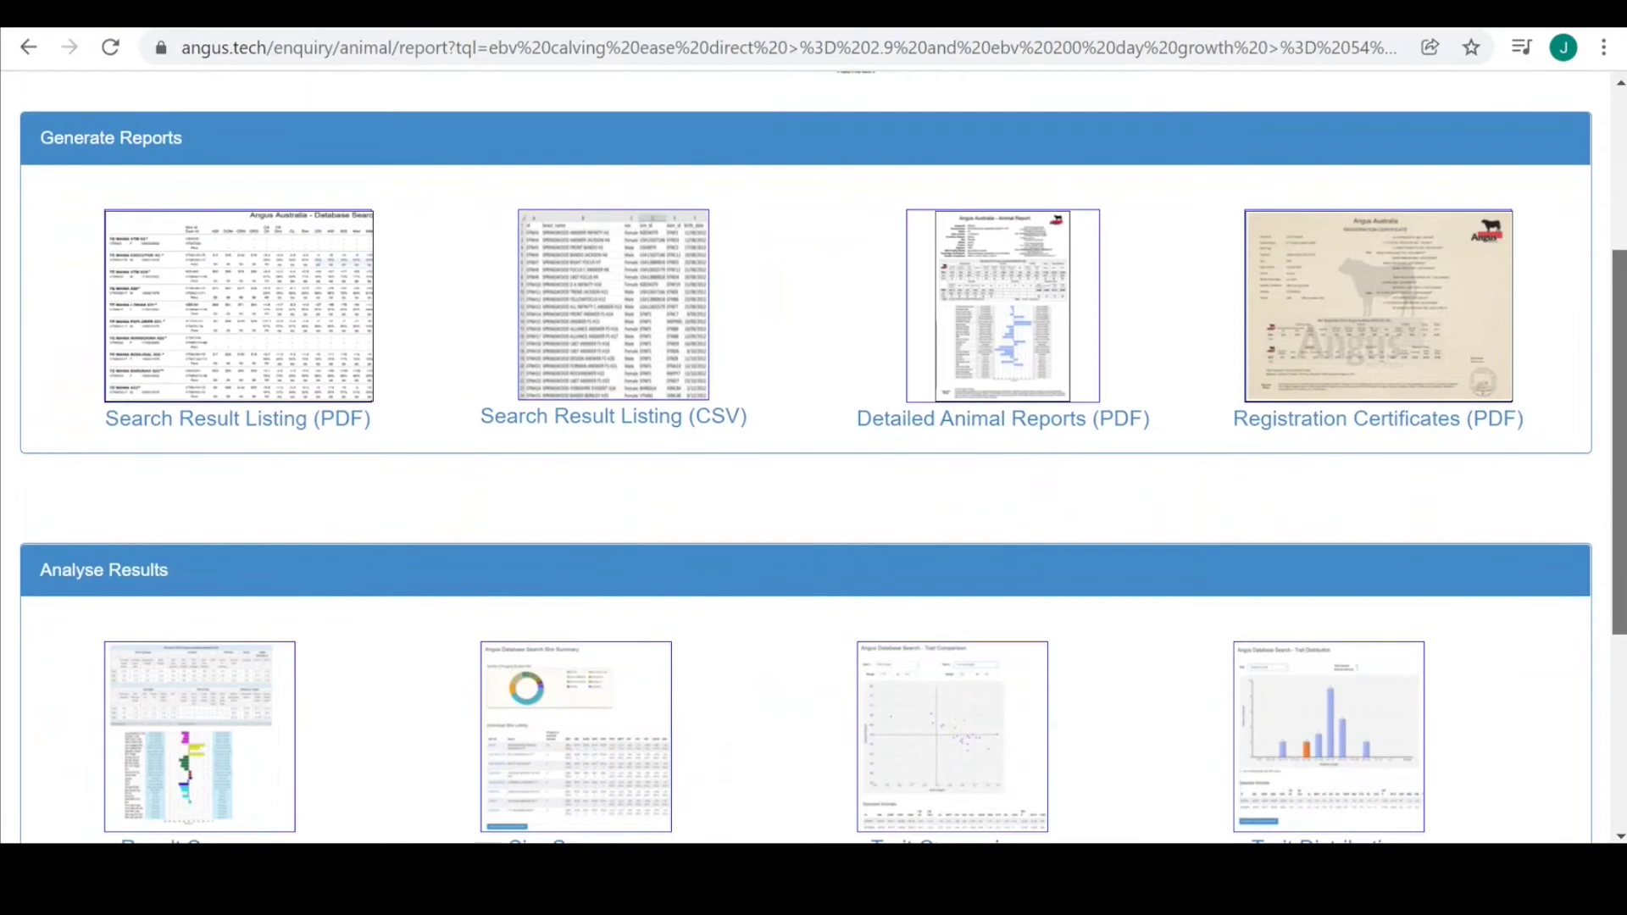
scroll(814, 463, down, 2)
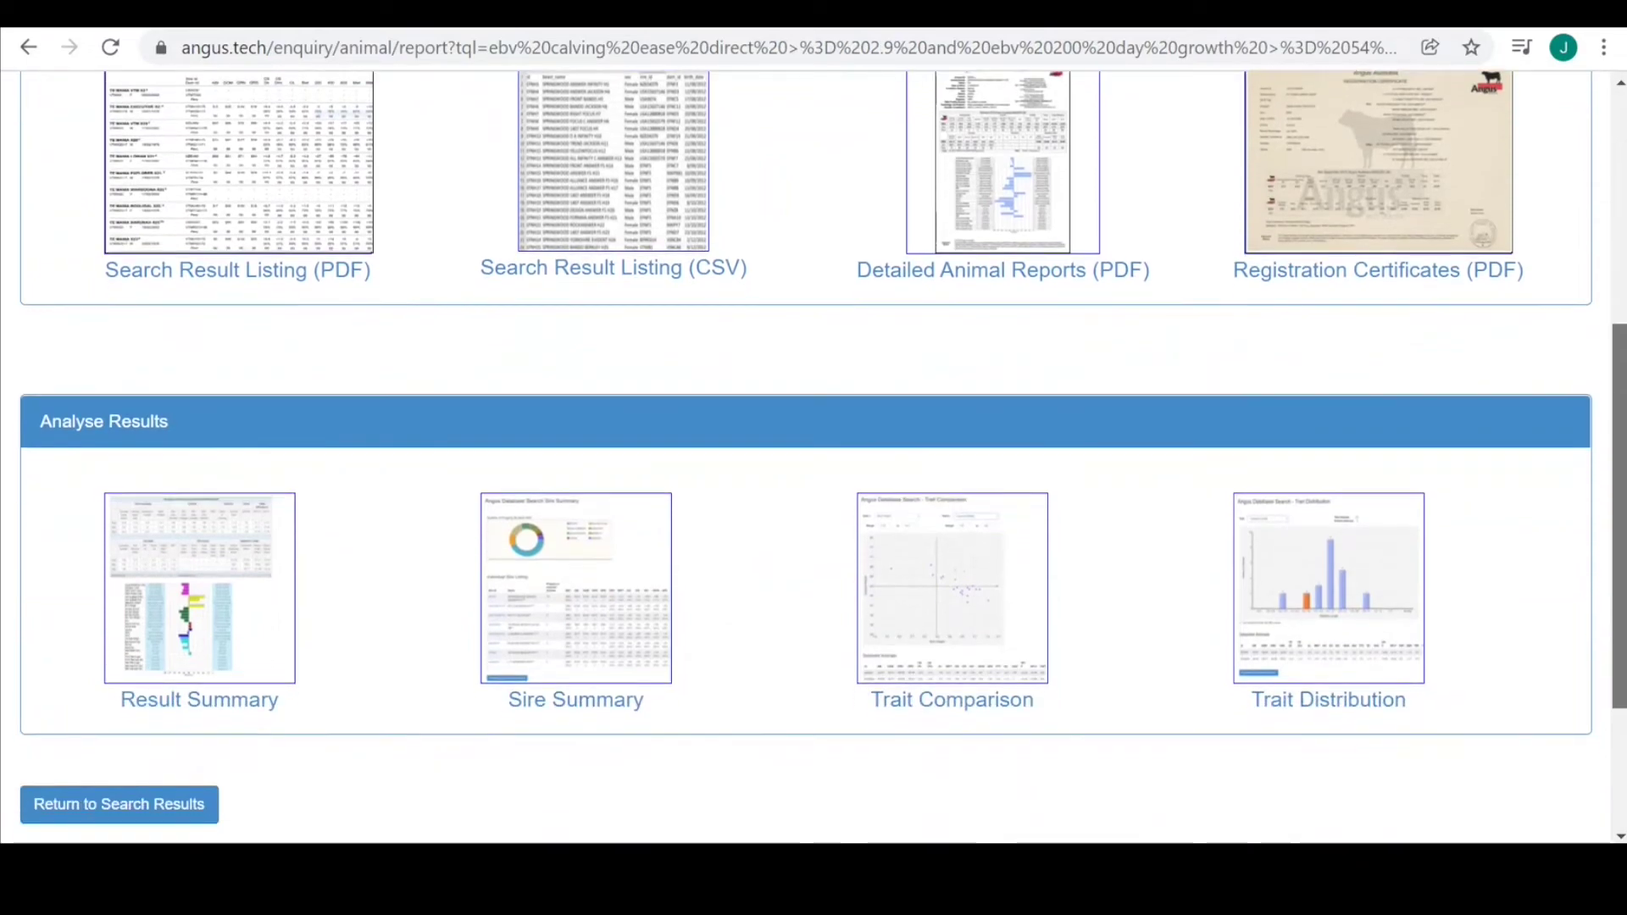
scroll(814, 456, down, 1)
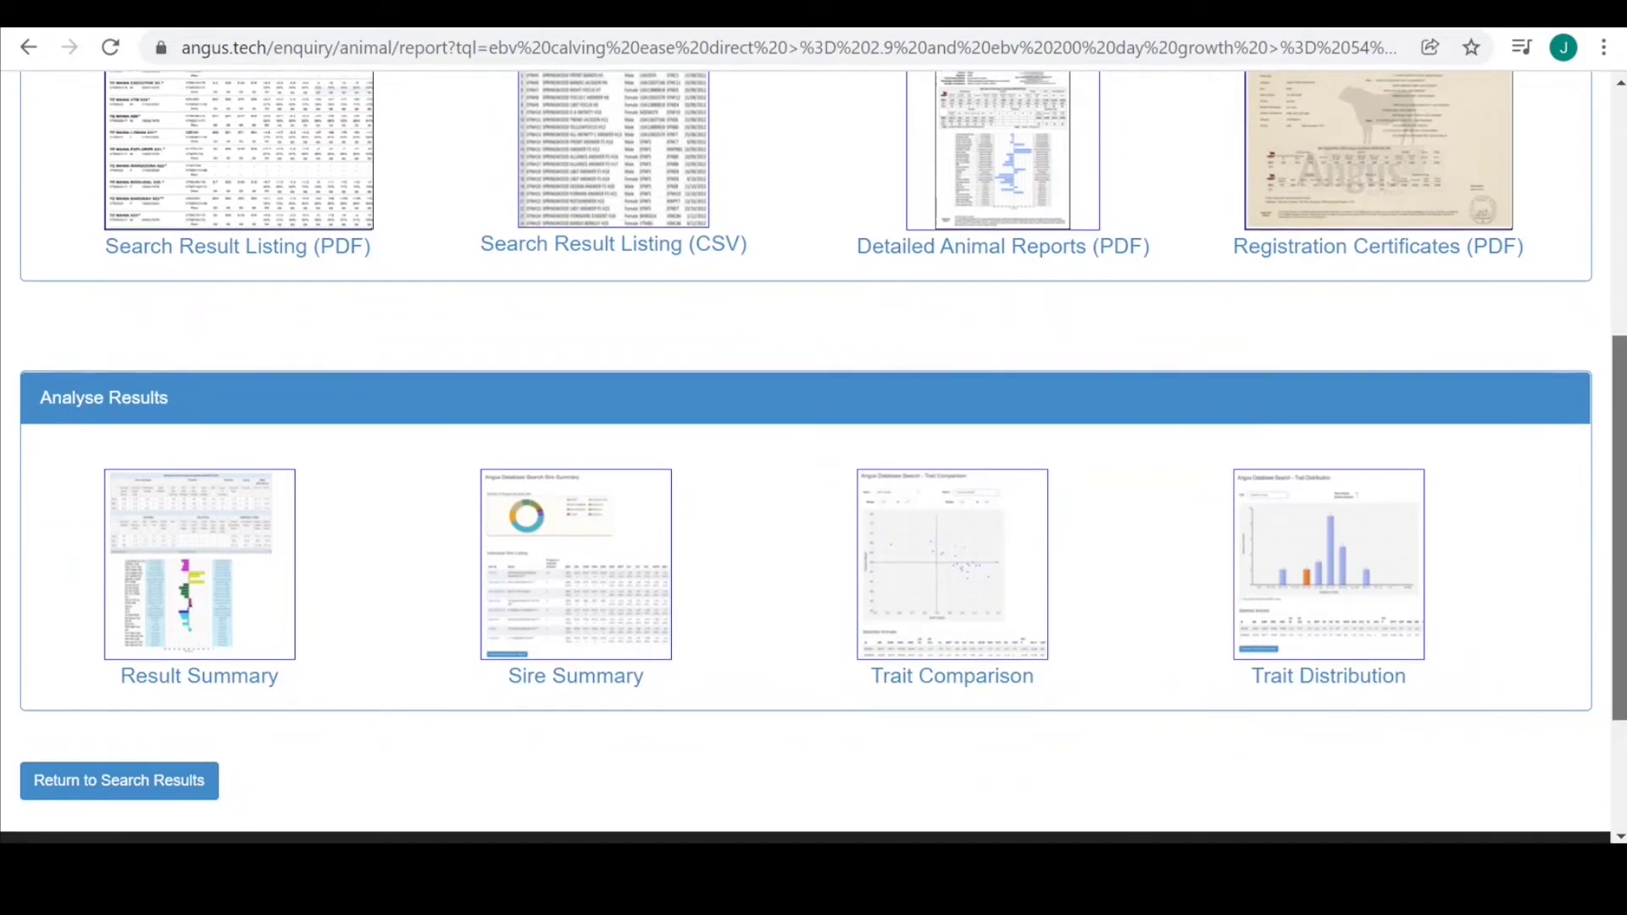
scroll(814, 458, up, 2)
scroll(814, 458, up, 3)
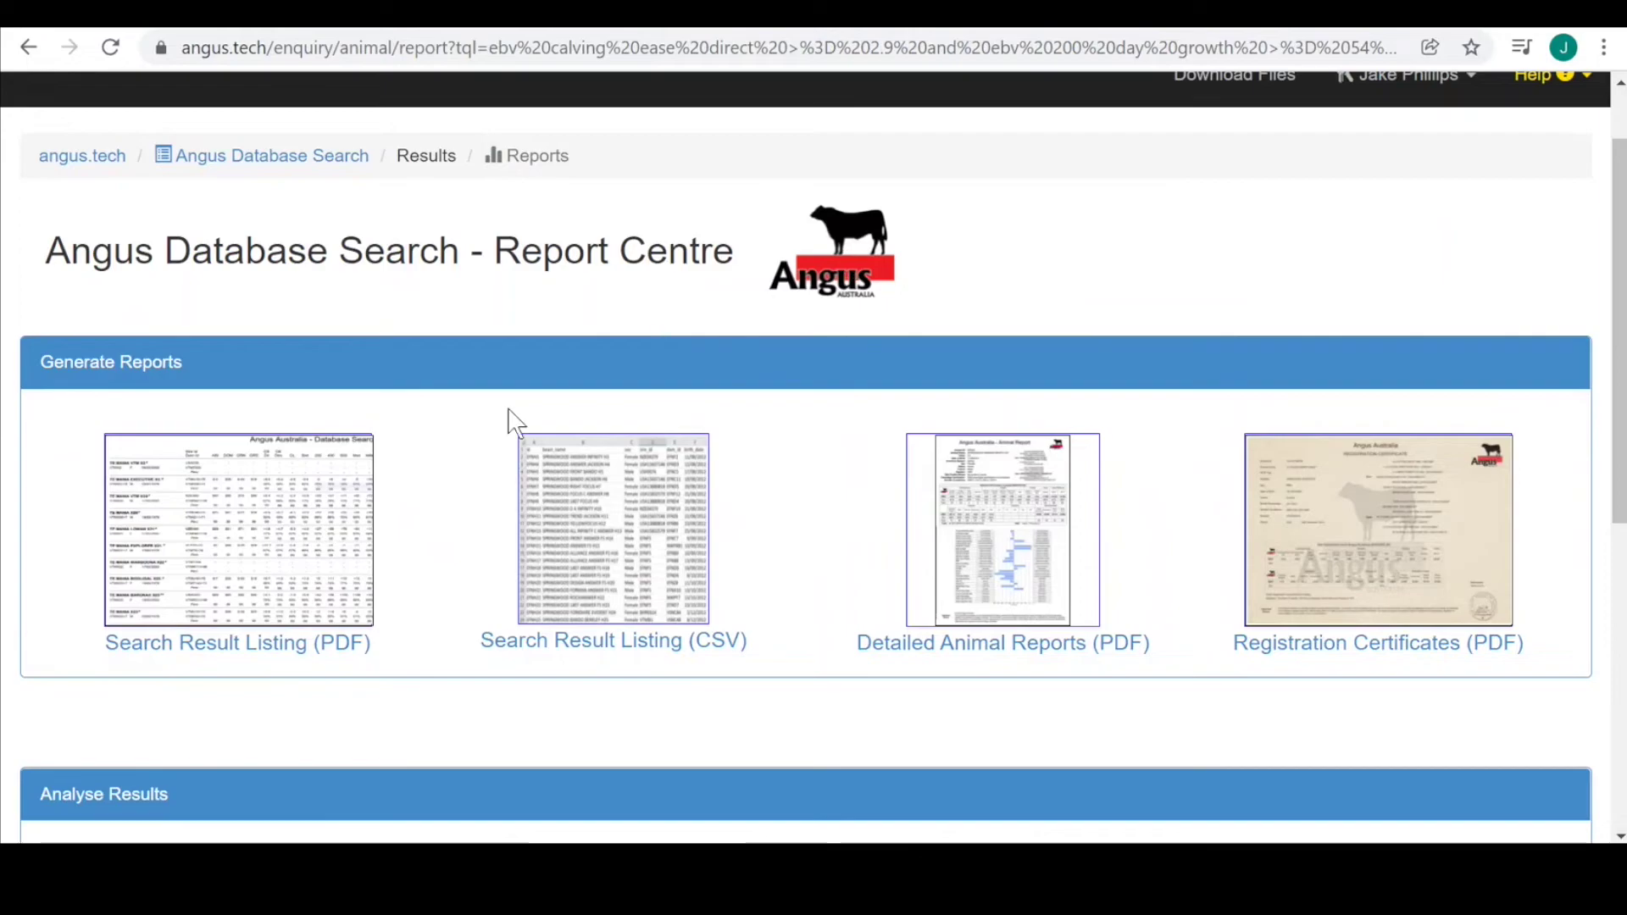
click(219, 648)
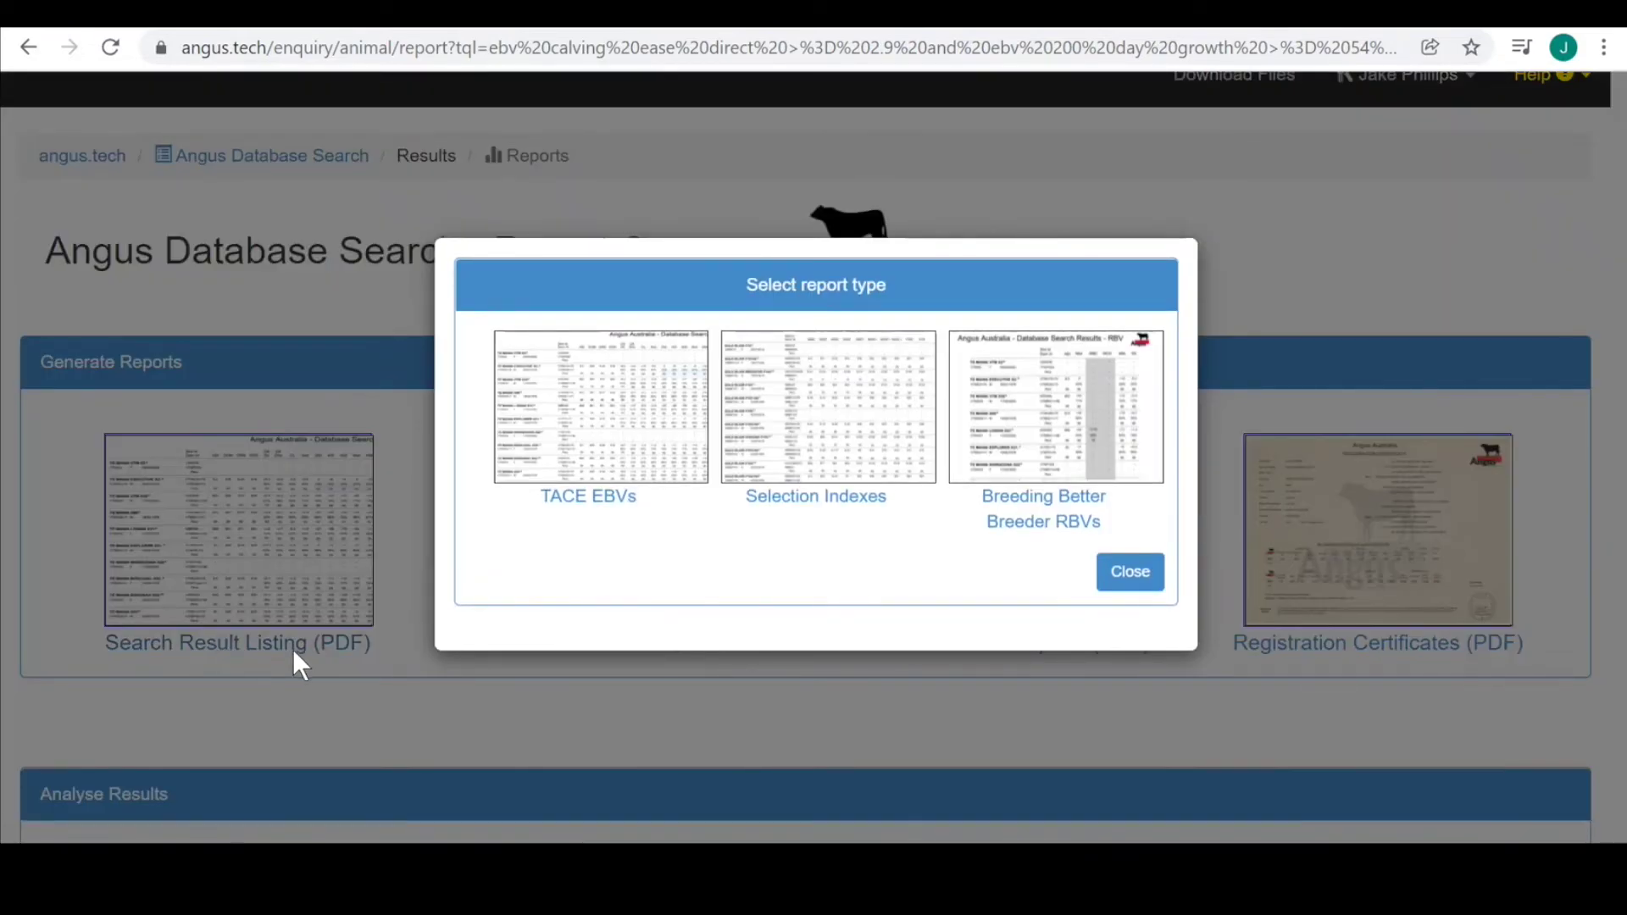
Choose TACE EBVs as the PDF listing report type.
click(618, 506)
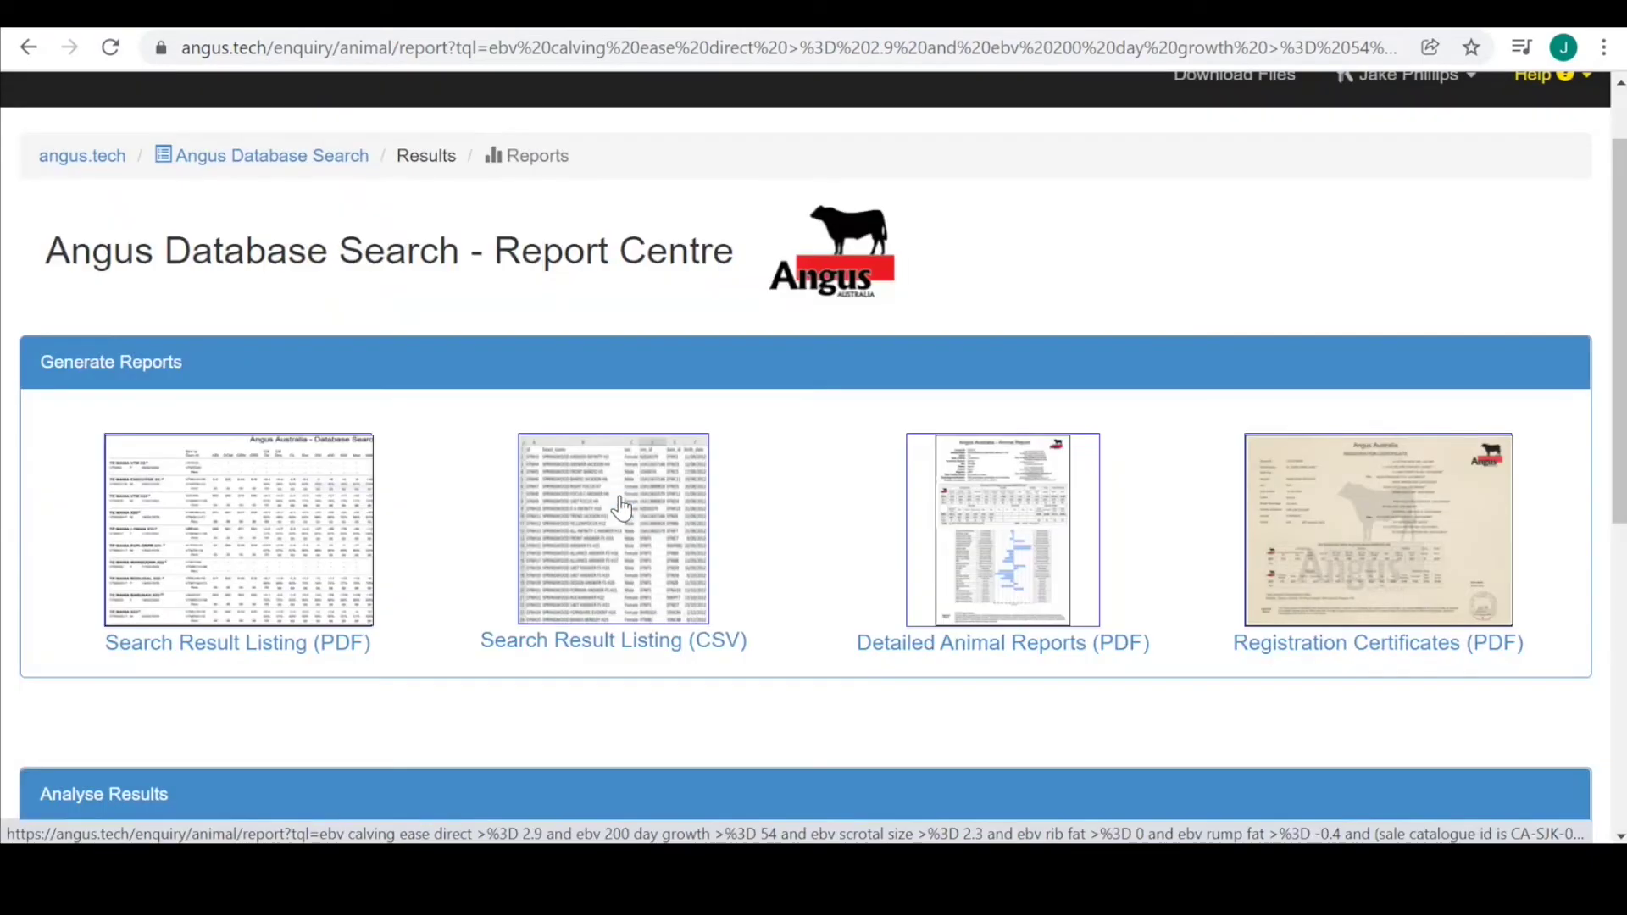